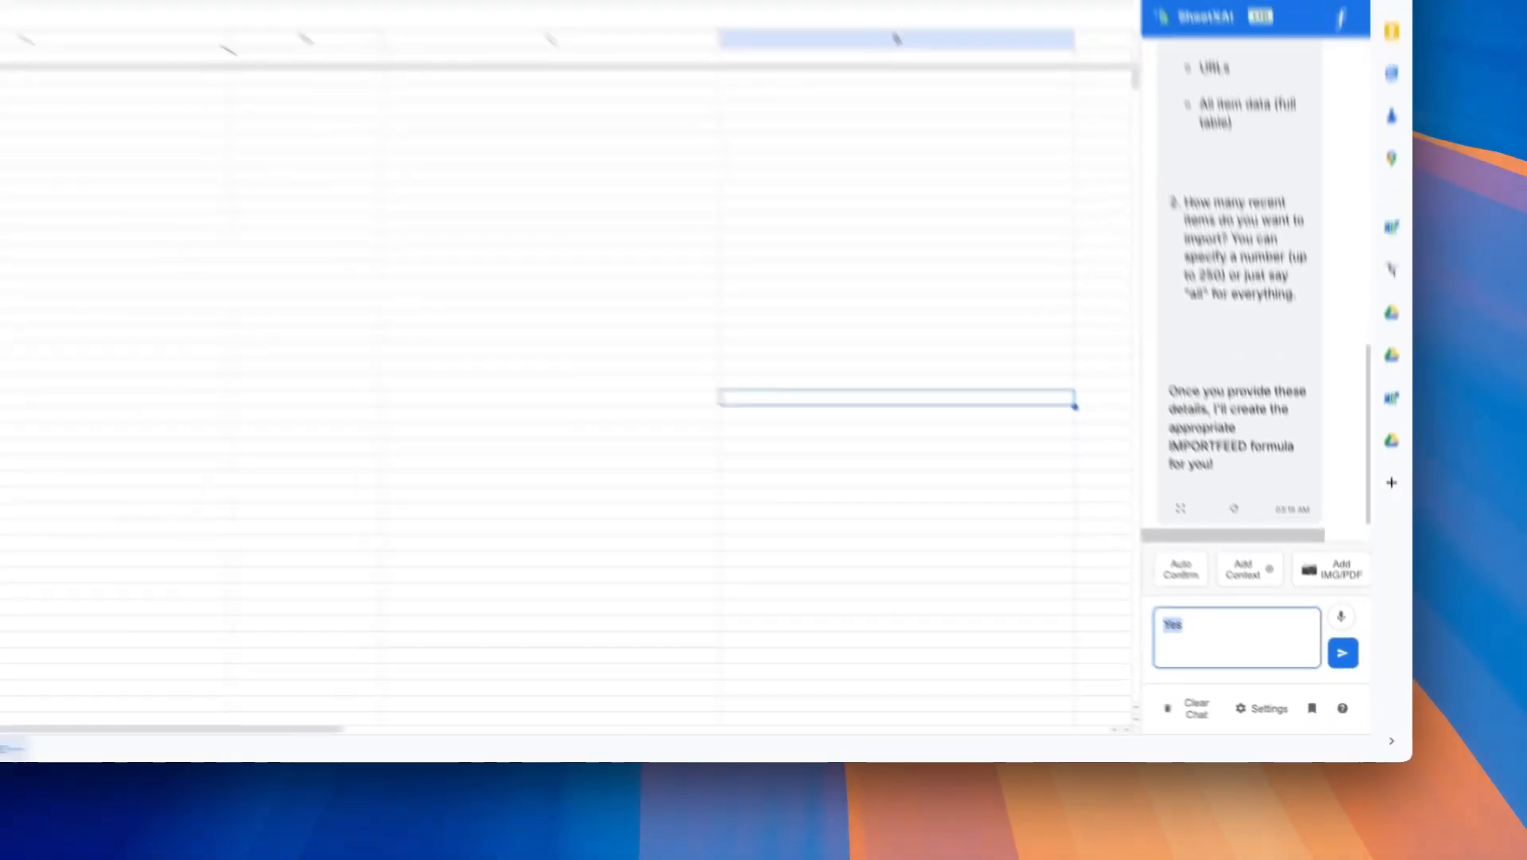
# - Review the assistant's questions about the OpenAI RSS feed import and reply "I want everything"
pyautogui.scroll(8, 1116, 41)
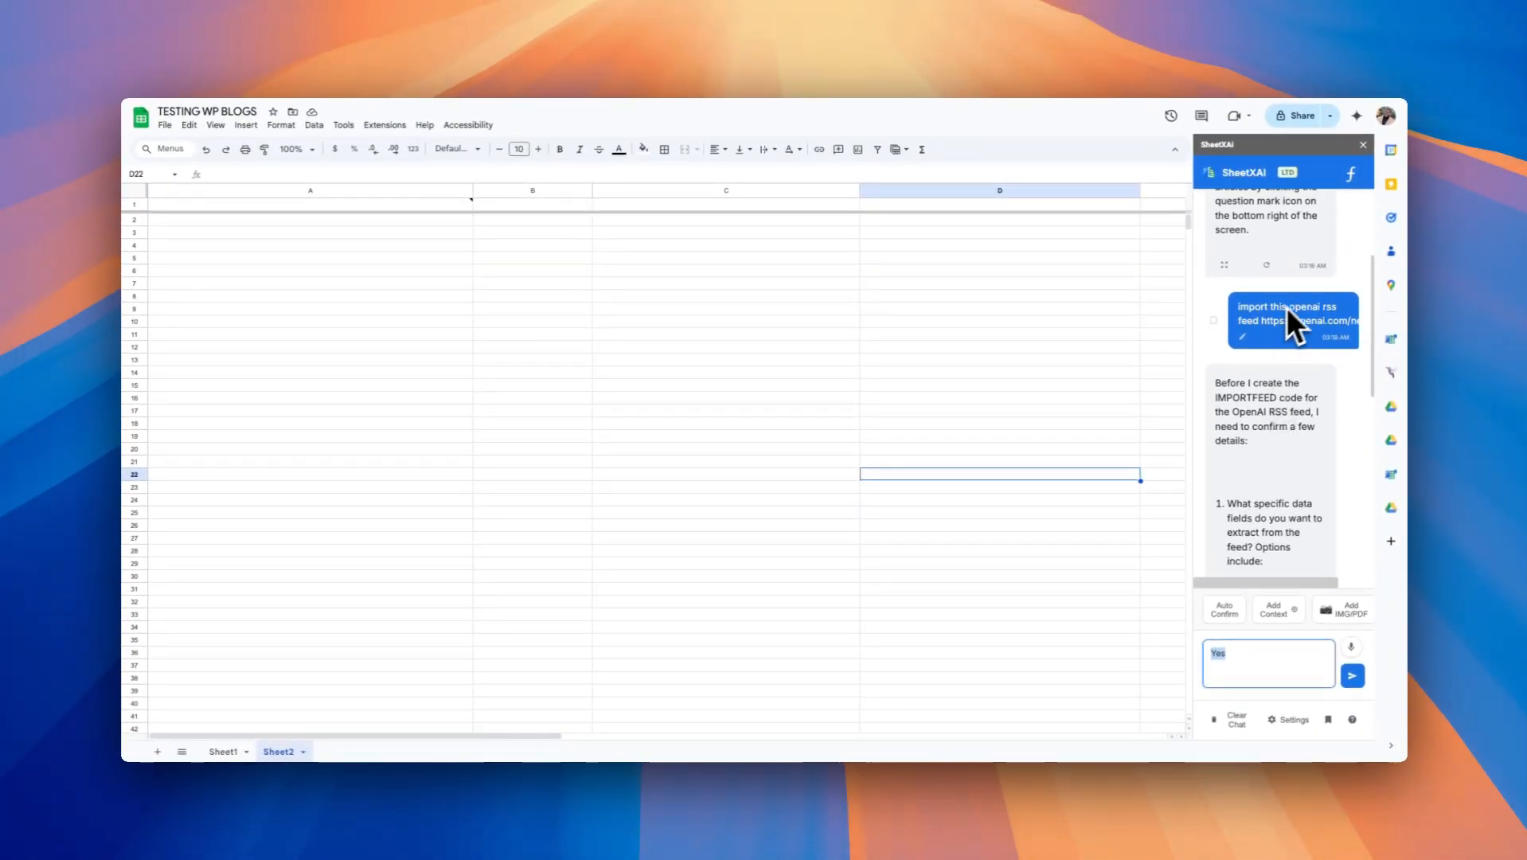
pyautogui.scroll(-2, 1255, 481)
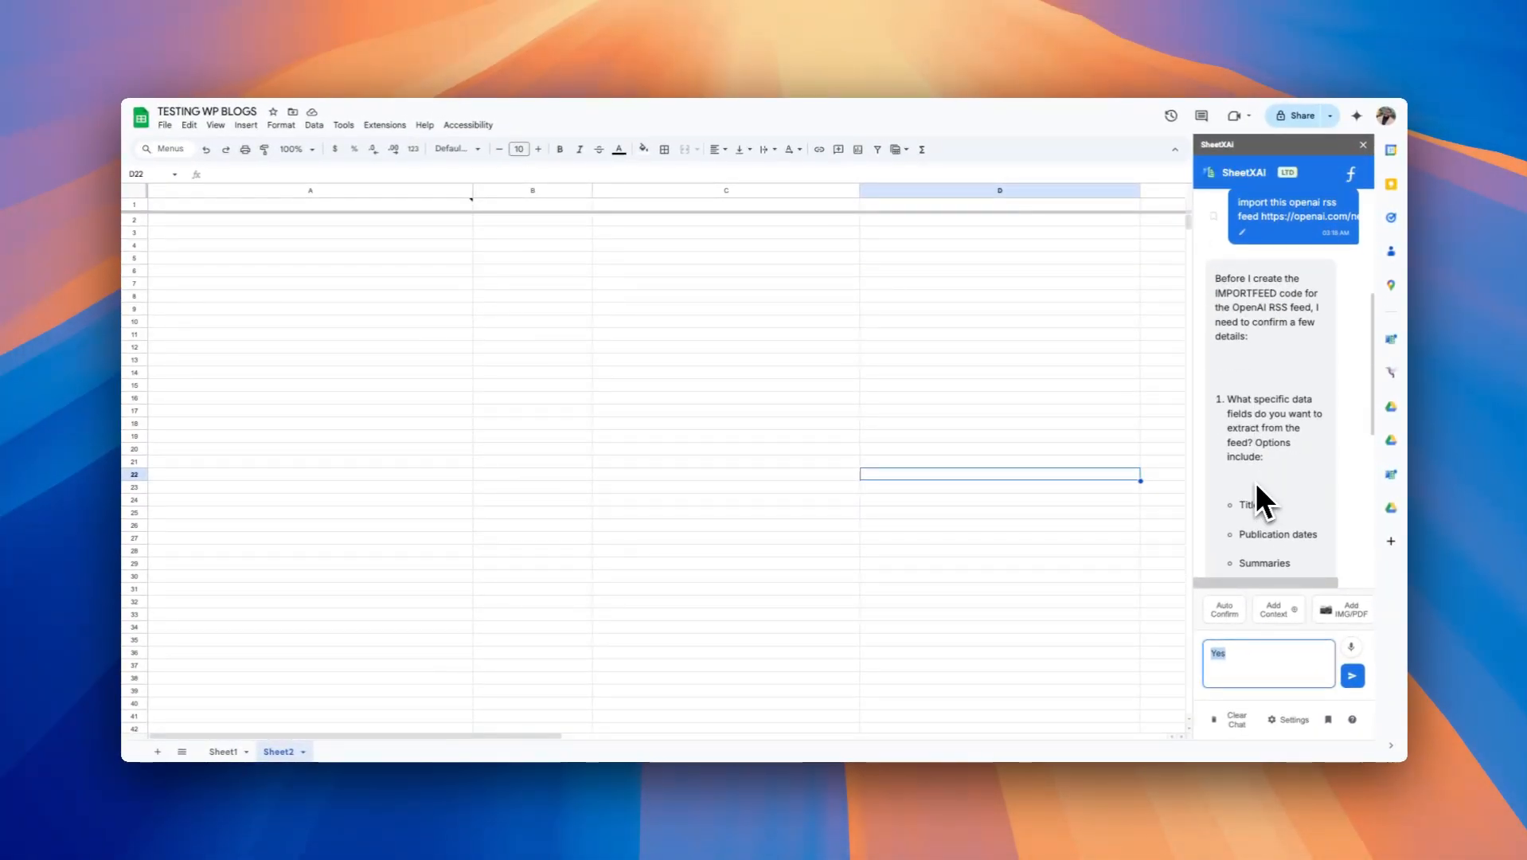
pyautogui.scroll(-2, 1246, 456)
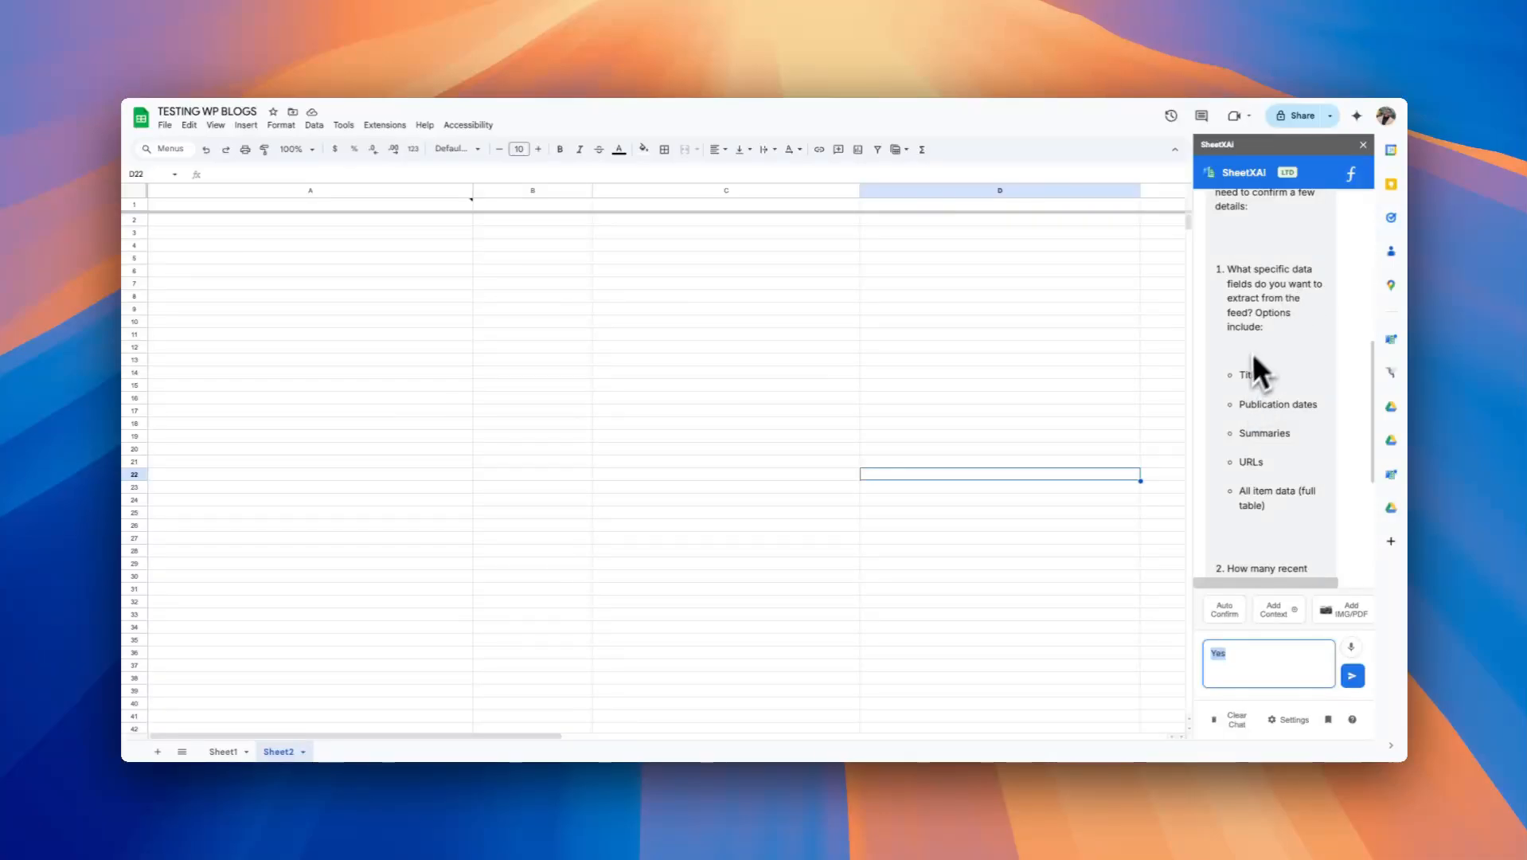
pyautogui.scroll(-5, 1274, 477)
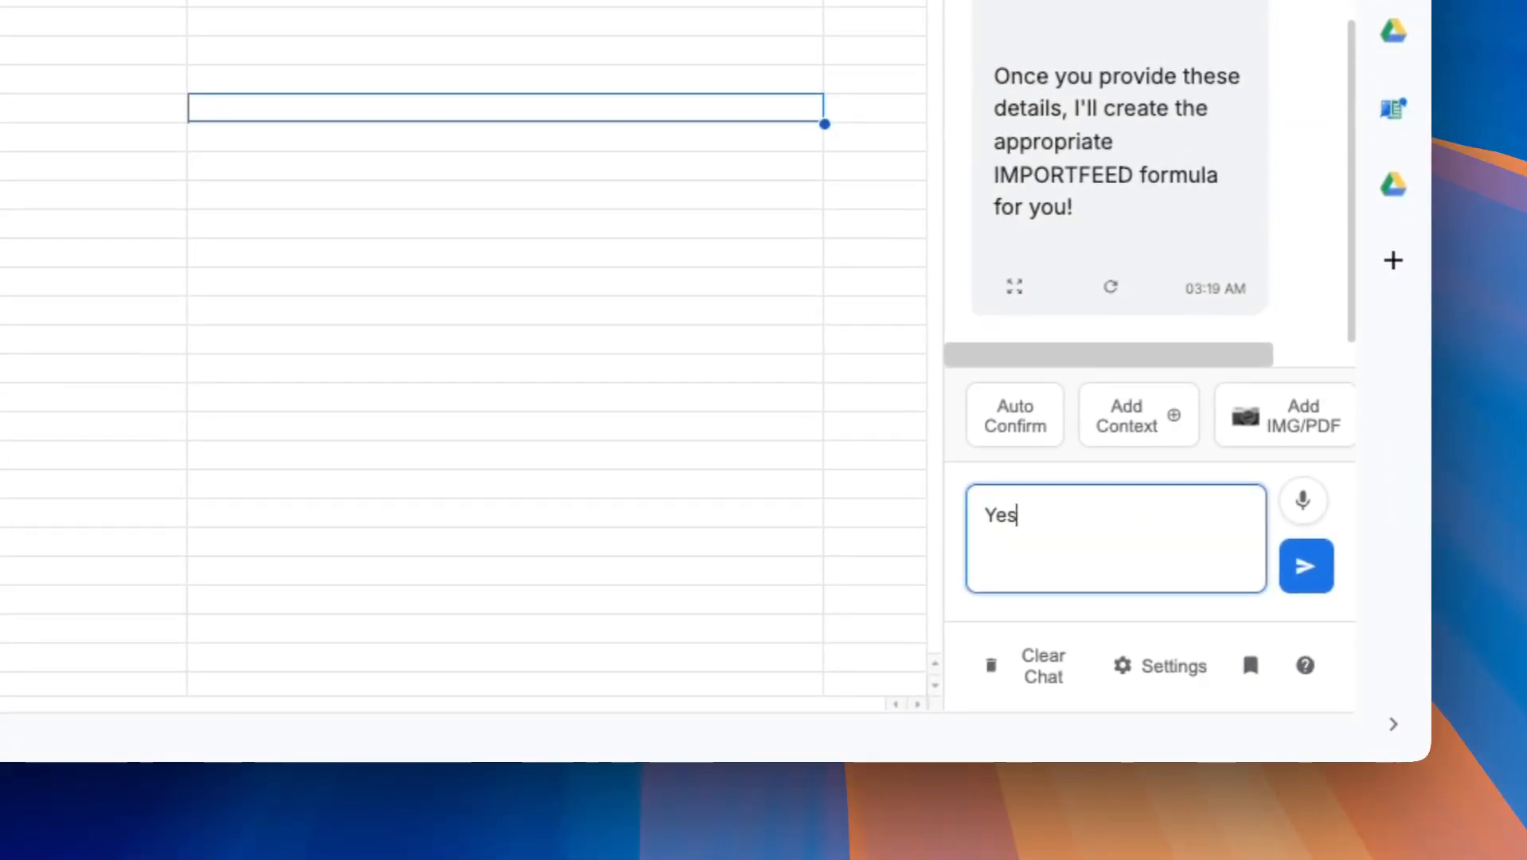
pyautogui.press('super+a')
pyautogui.write('I ')
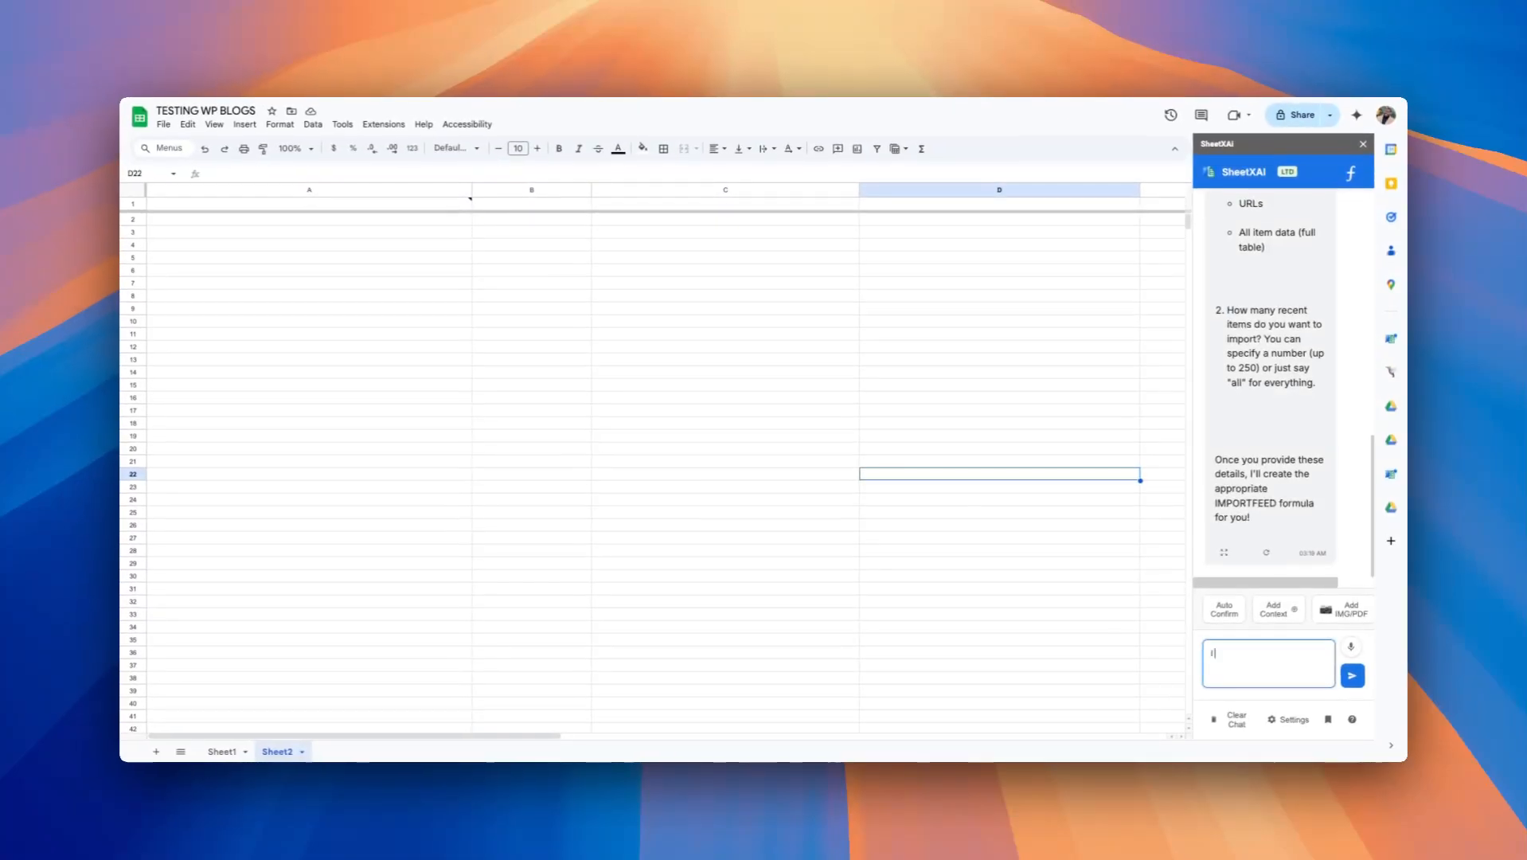
pyautogui.write('want everything')
pyautogui.press('Return')
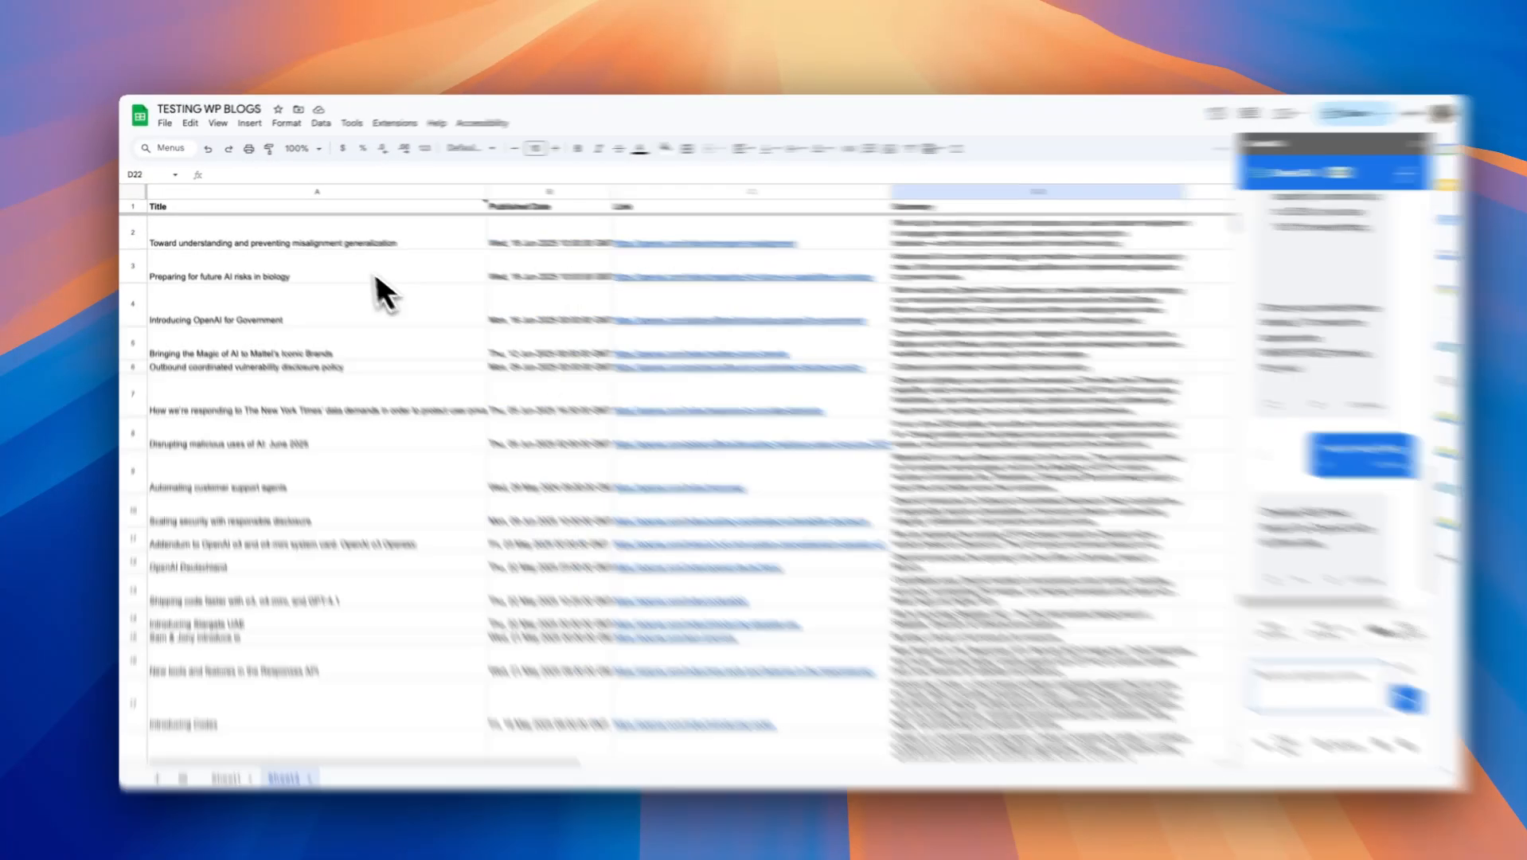
# - Examine the imported titles, dates, links and summaries in the sheet and compare them with the source OpenAI RSS feed
pyautogui.click(335, 236)
pyautogui.click(318, 264)
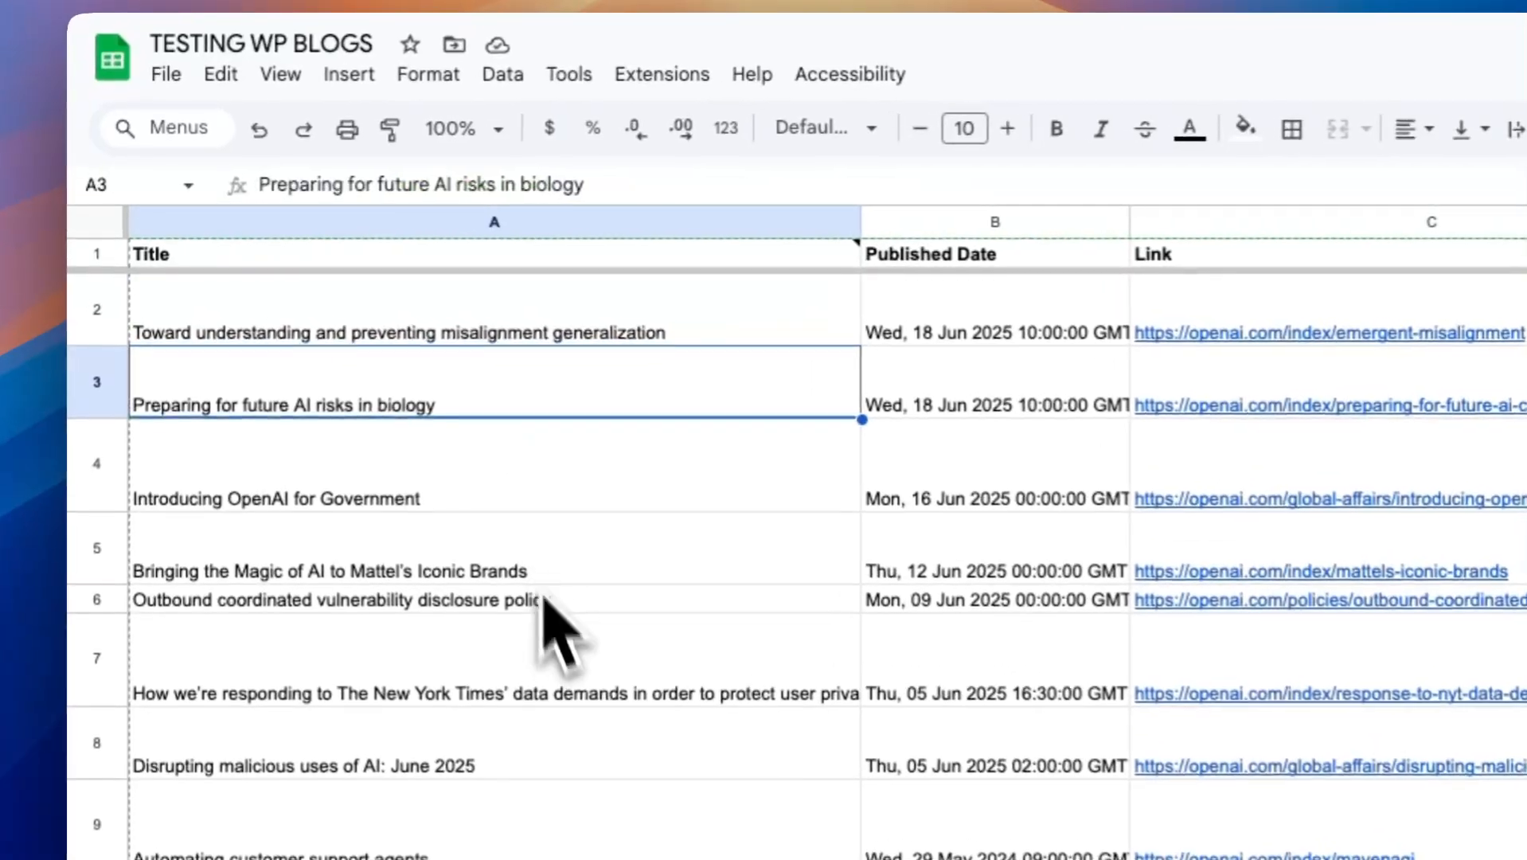
pyautogui.click(336, 358)
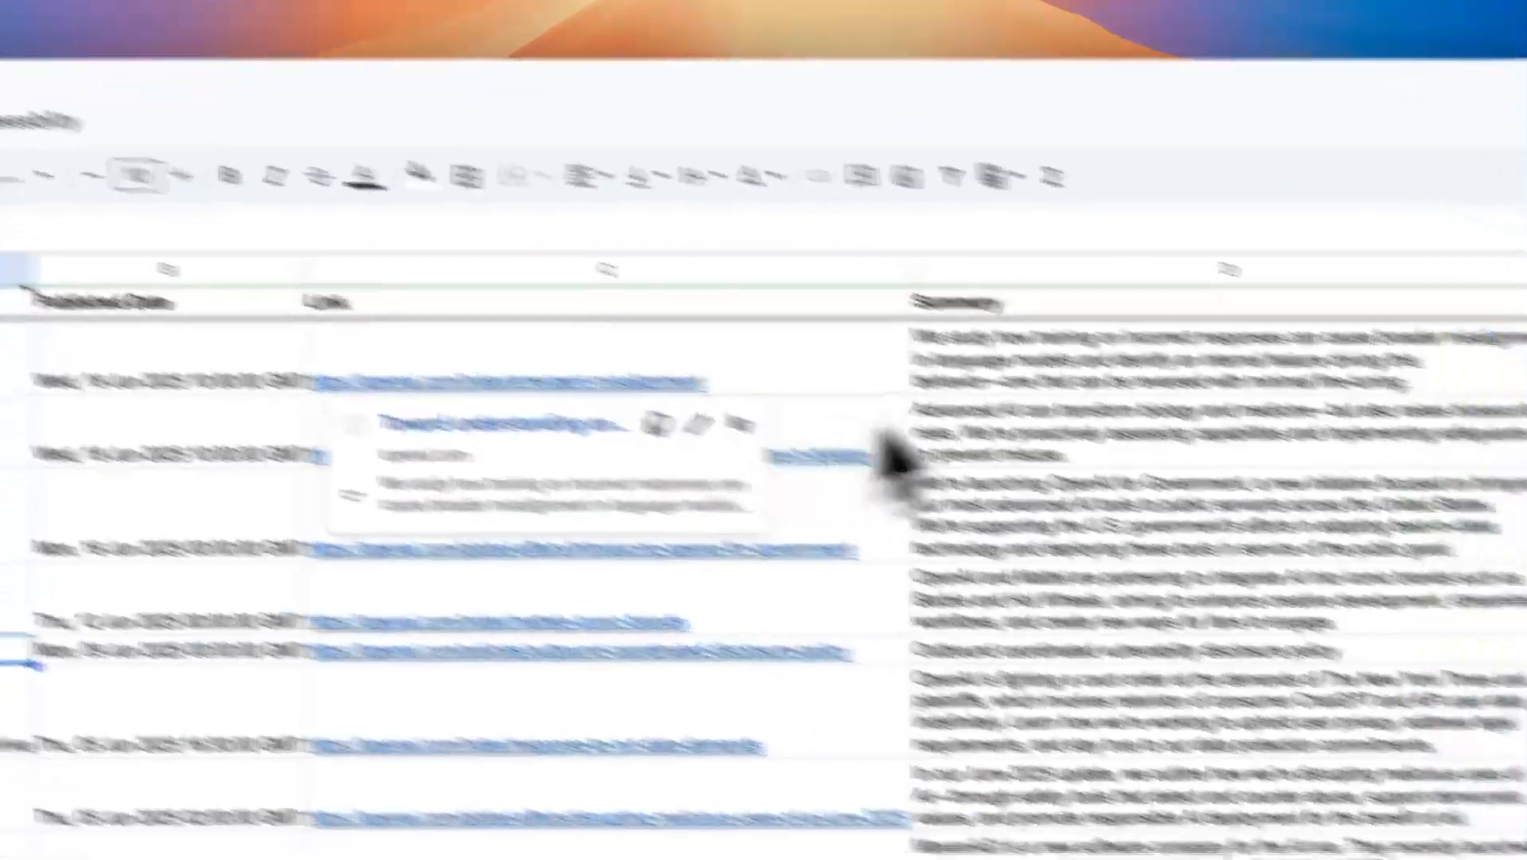
pyautogui.click(856, 283)
pyautogui.click(818, 517)
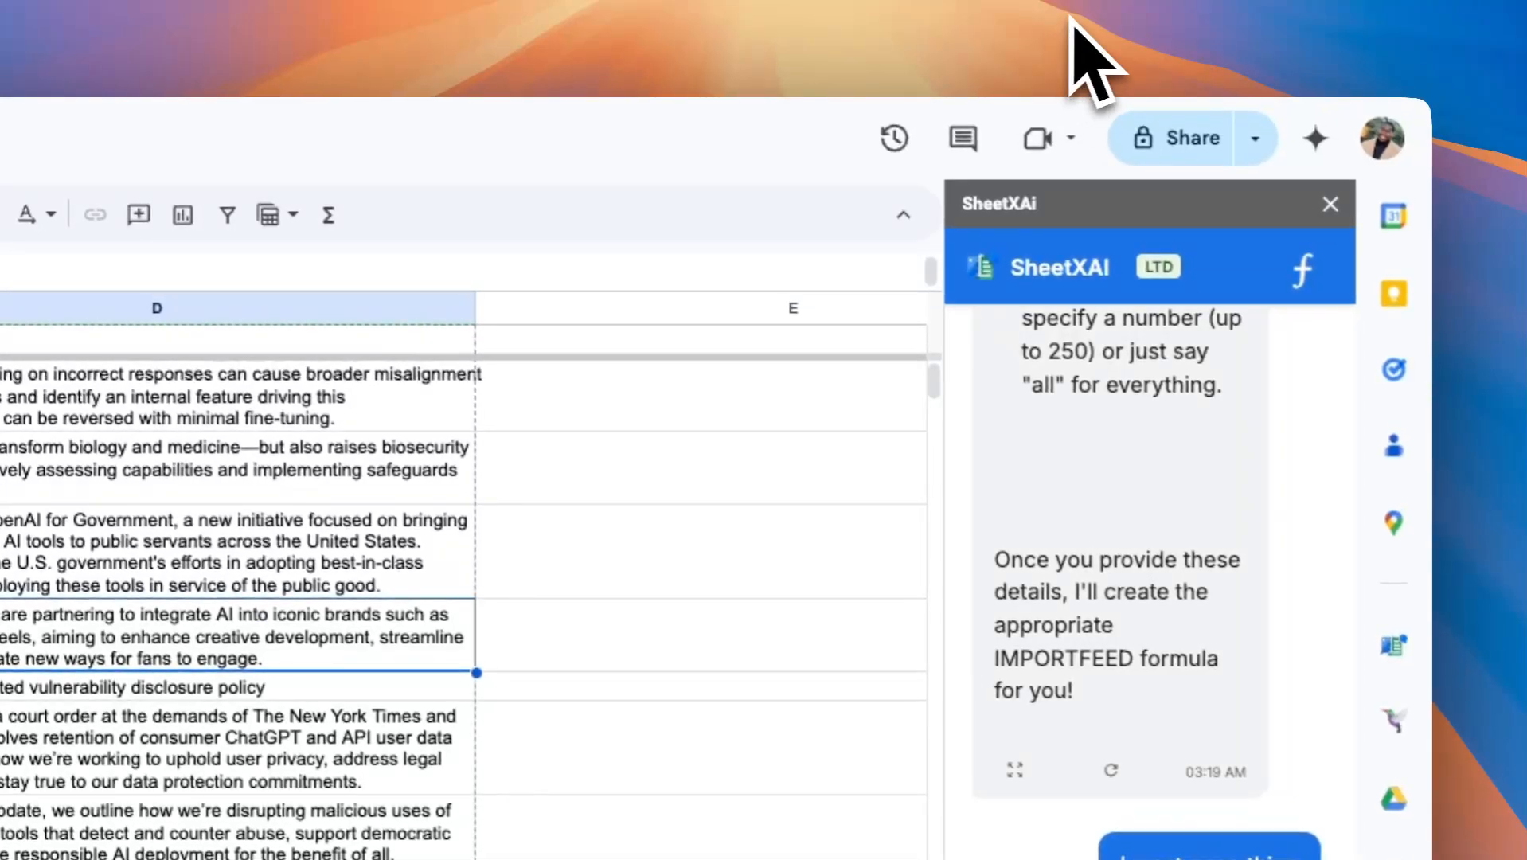
pyautogui.click(1071, 17)
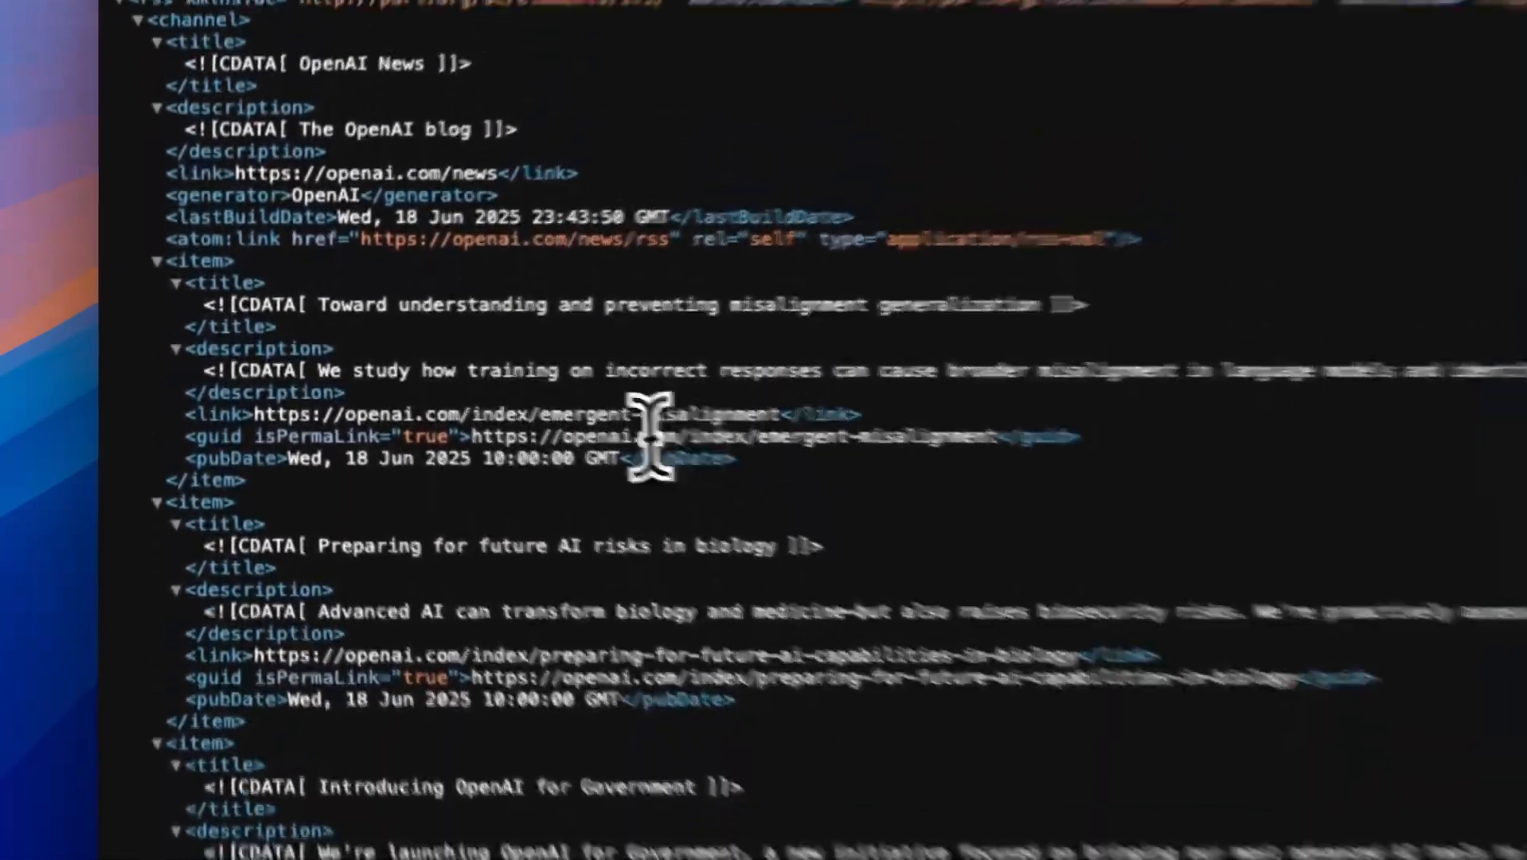
pyautogui.scroll(-3, 230, 335)
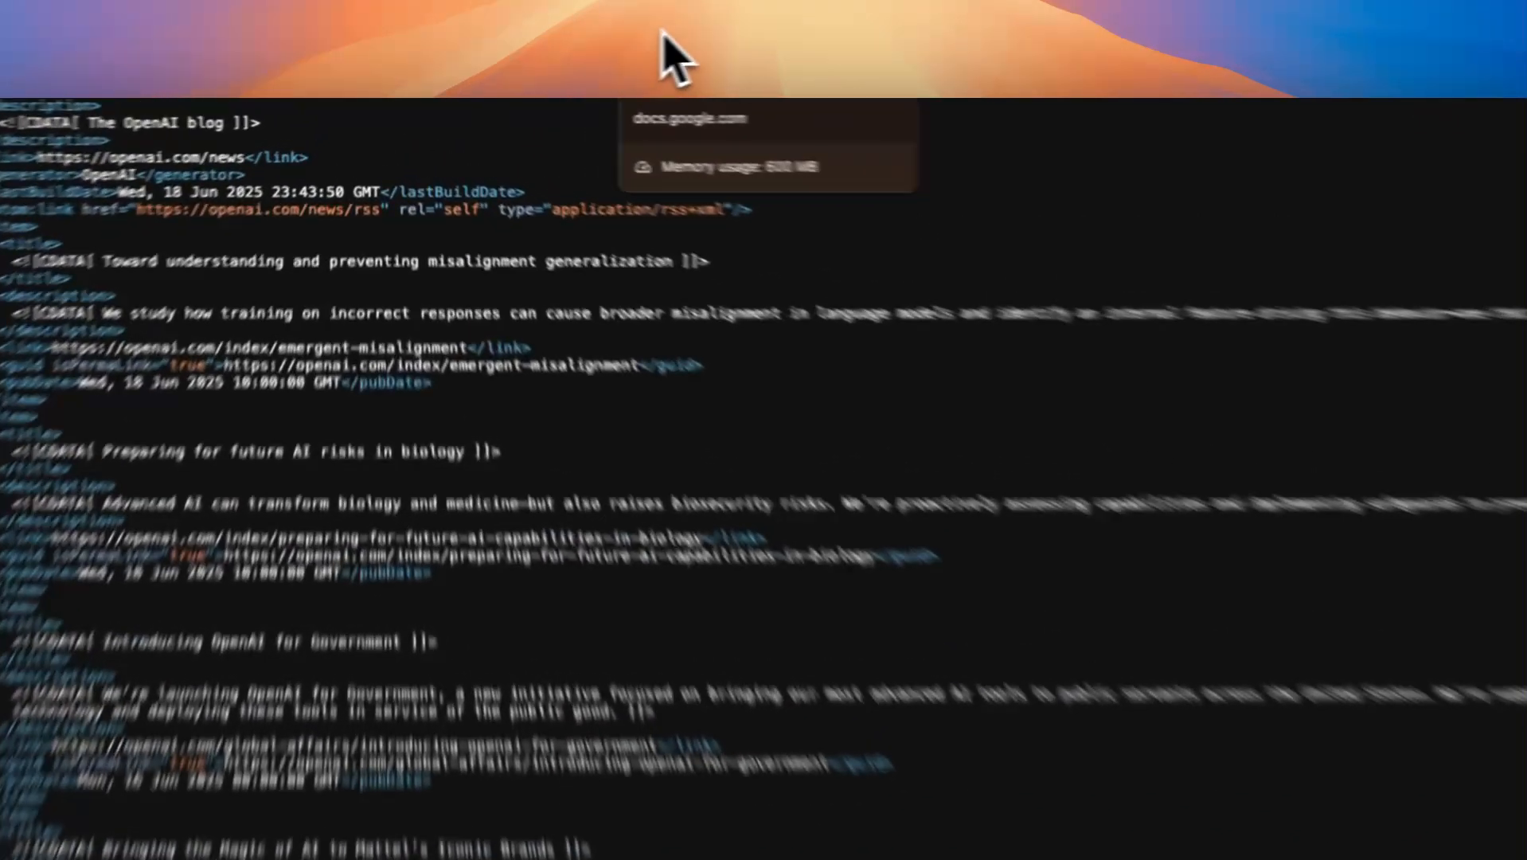
pyautogui.click(547, 59)
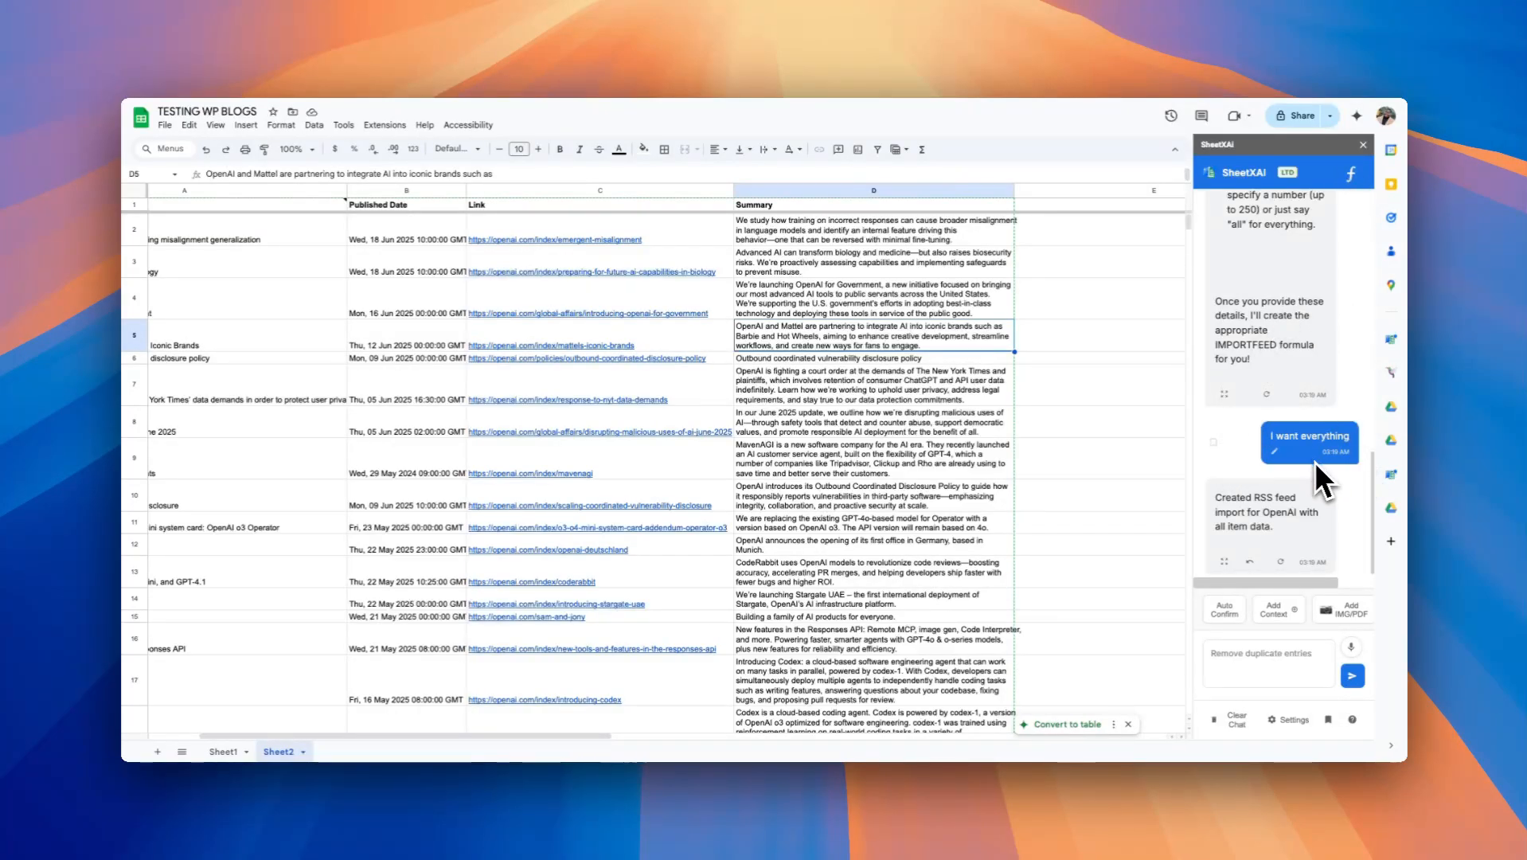
# - Open SheetXAi's Sai Custom Commands manager and name a new command RSSPOSTS
pyautogui.hscroll(5, 1025, 496)
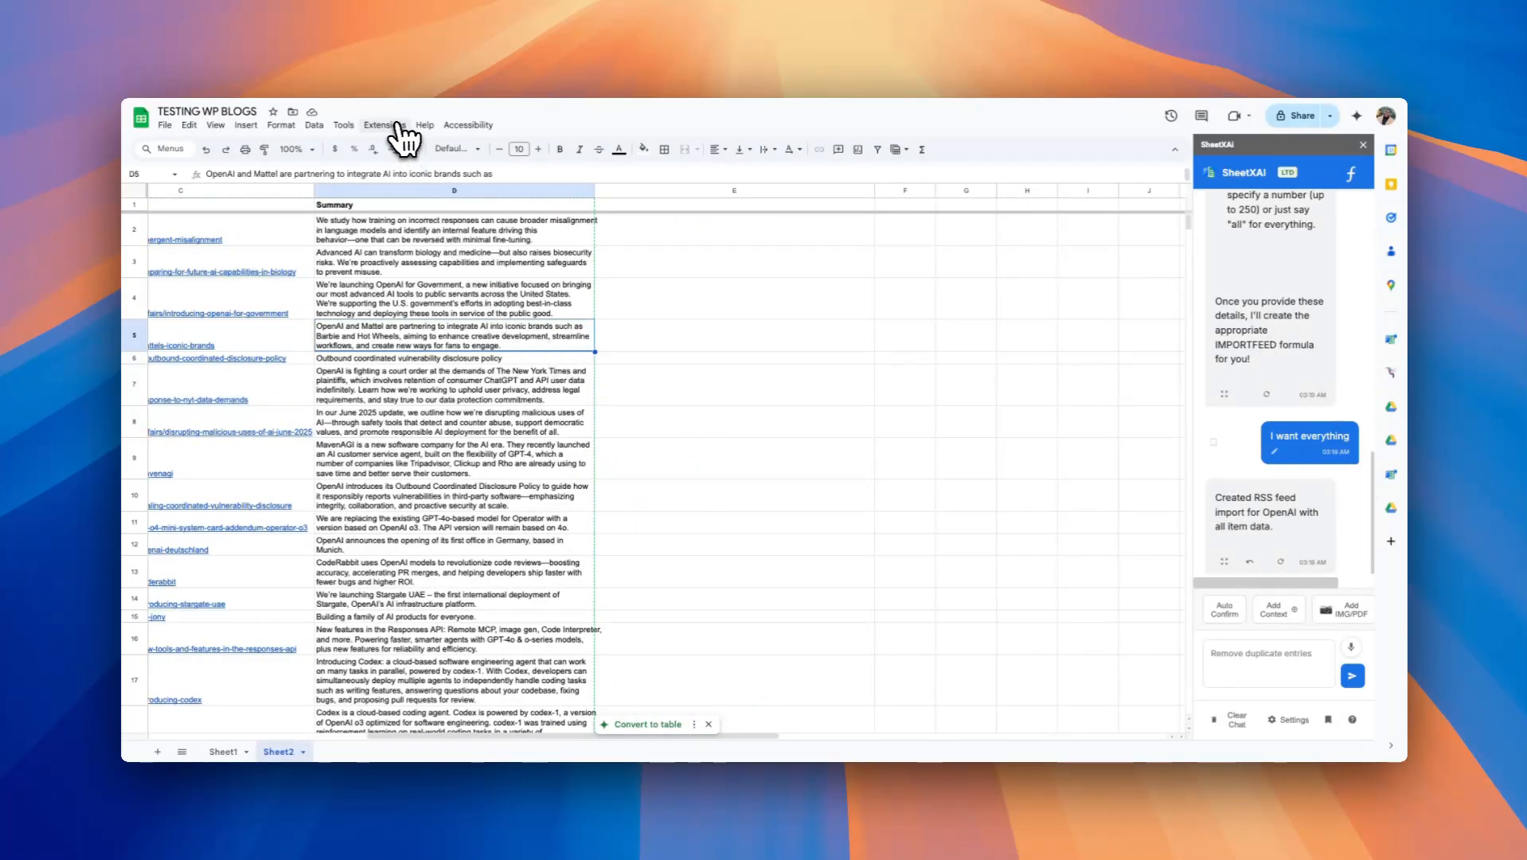
pyautogui.click(398, 126)
pyautogui.moveTo(441, 265)
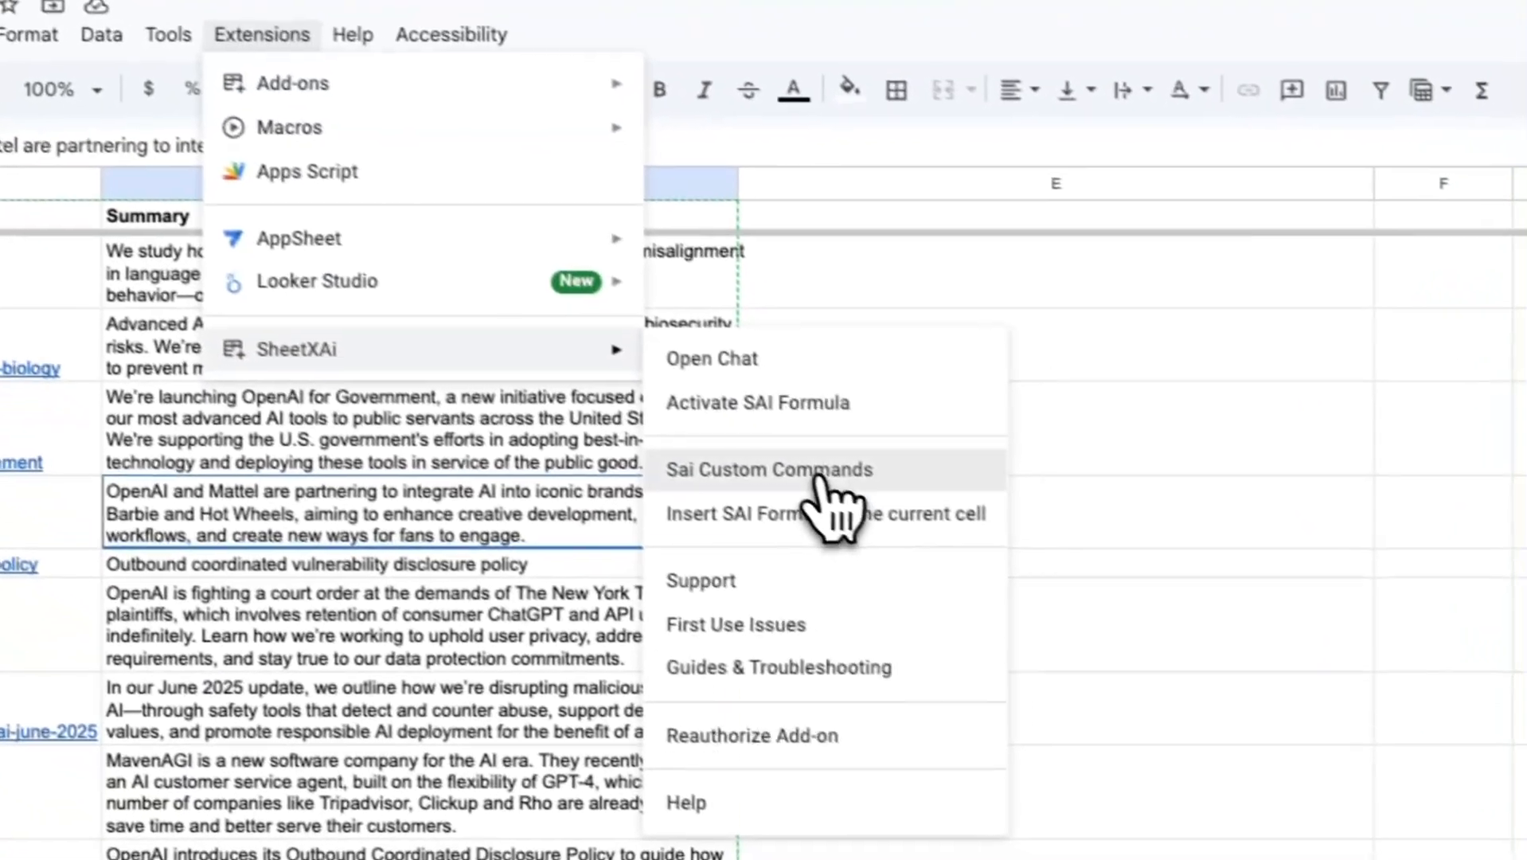
pyautogui.click(1011, 594)
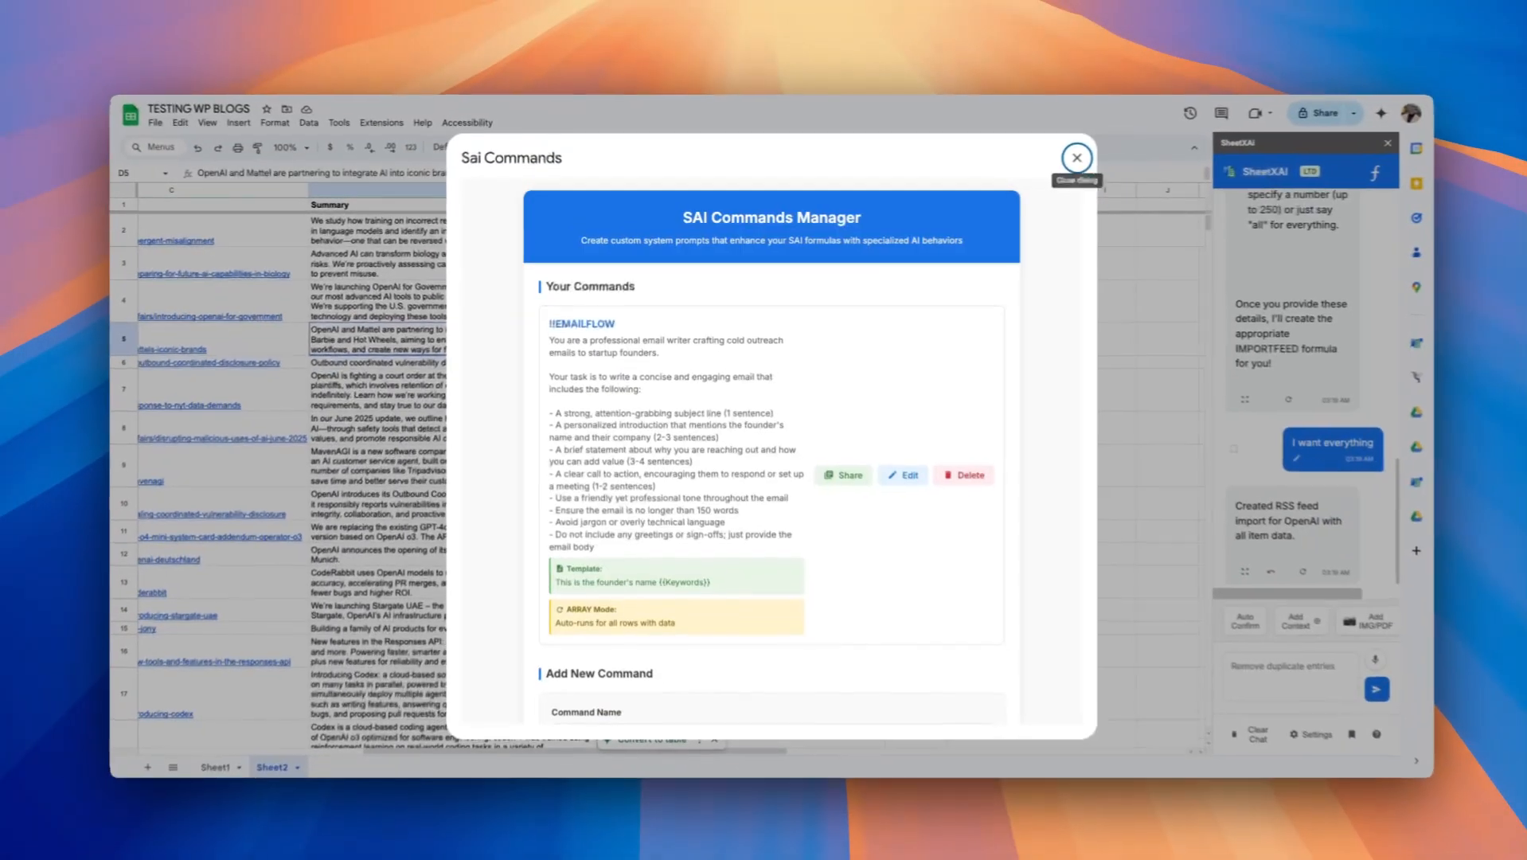
pyautogui.scroll(-5, 733, 405)
pyautogui.scroll(-3, 734, 406)
pyautogui.scroll(3, 729, 319)
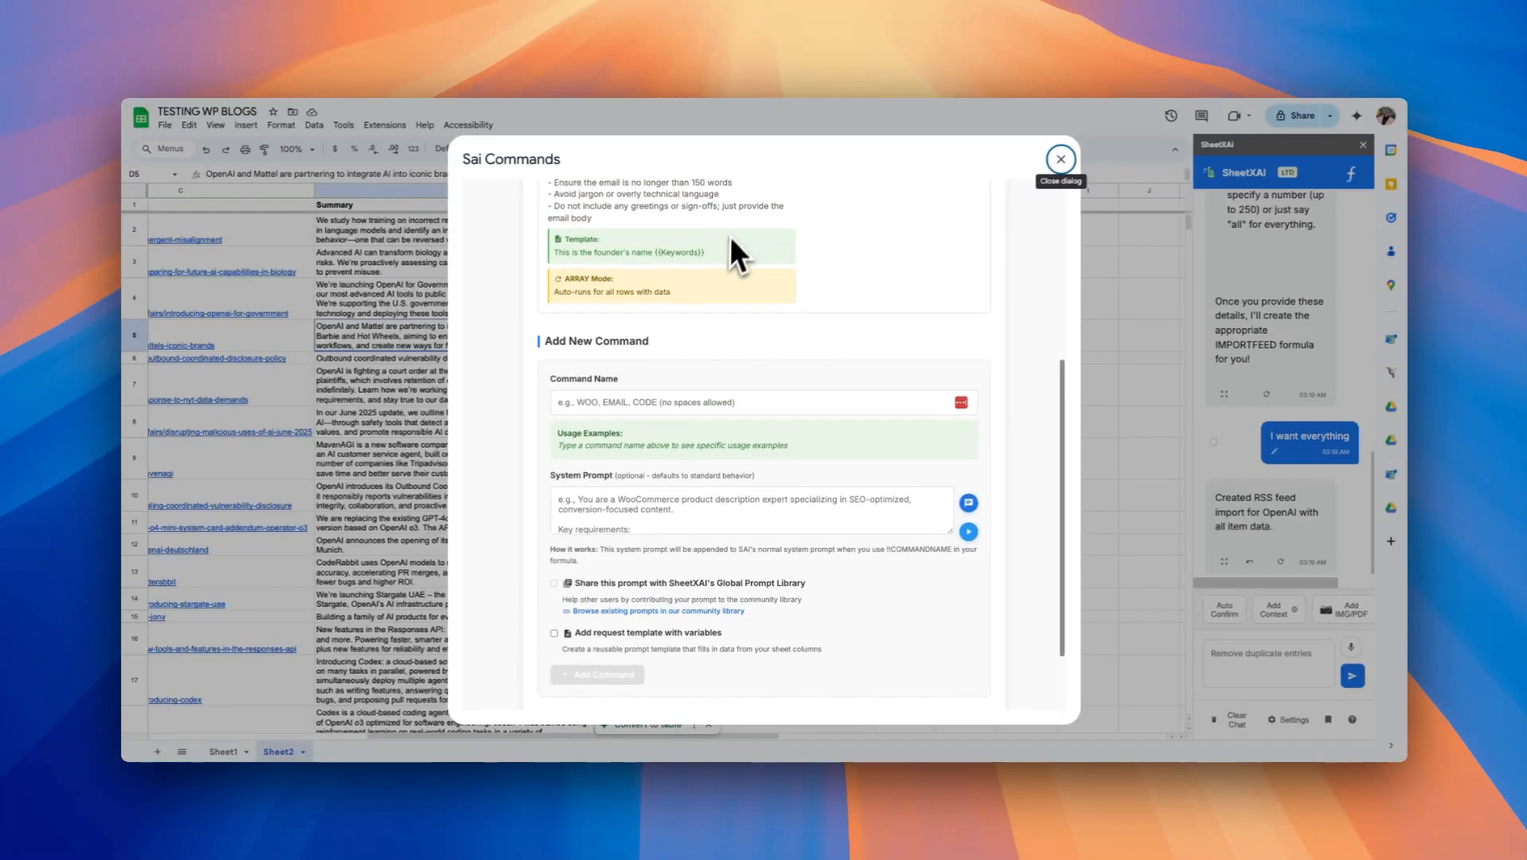
pyautogui.click(691, 423)
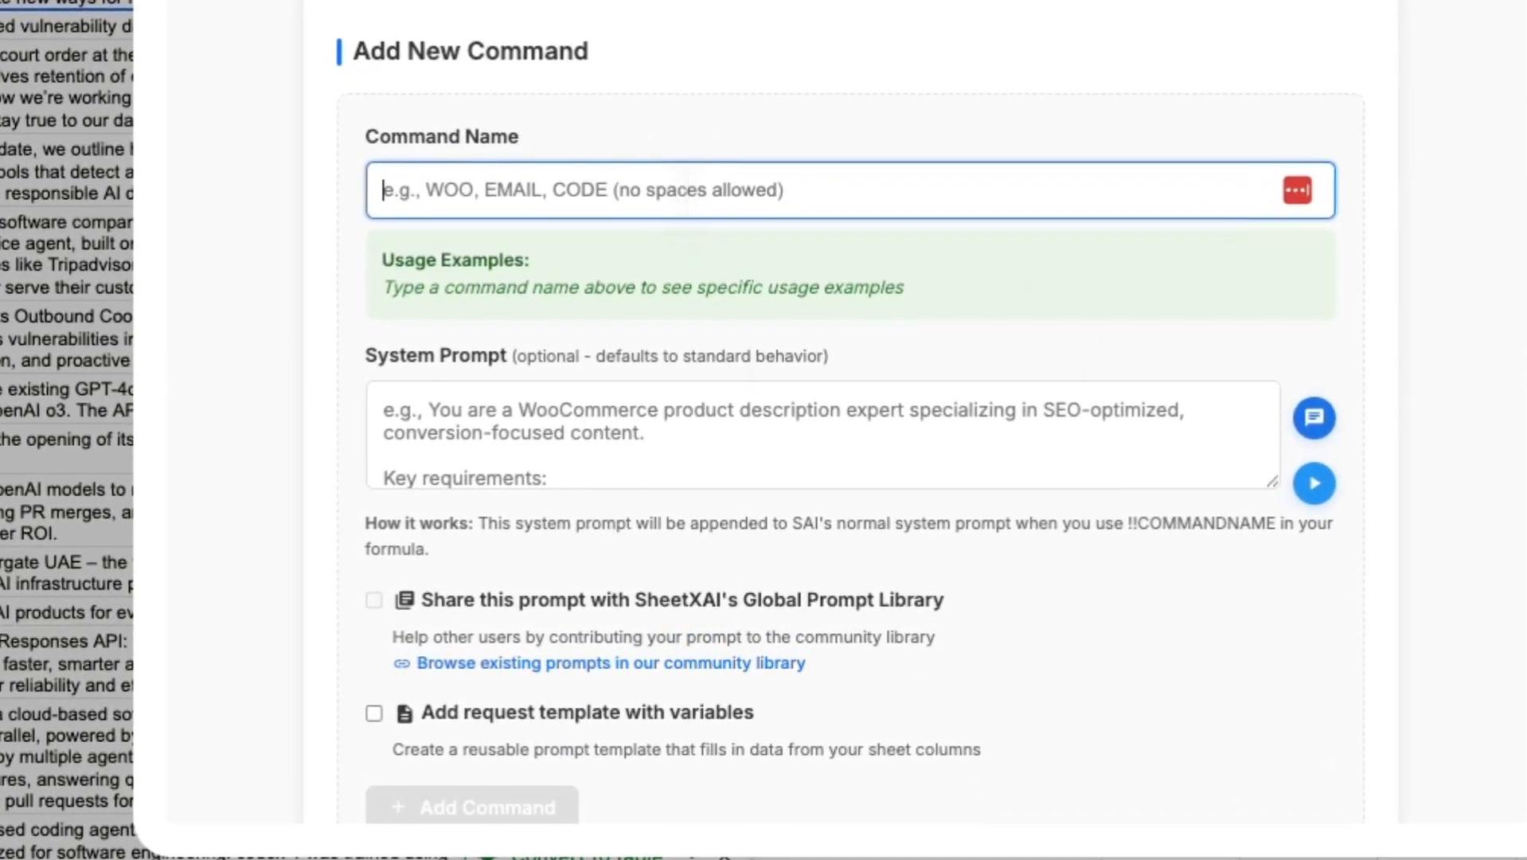
pyautogui.write('RSSPOSTS')
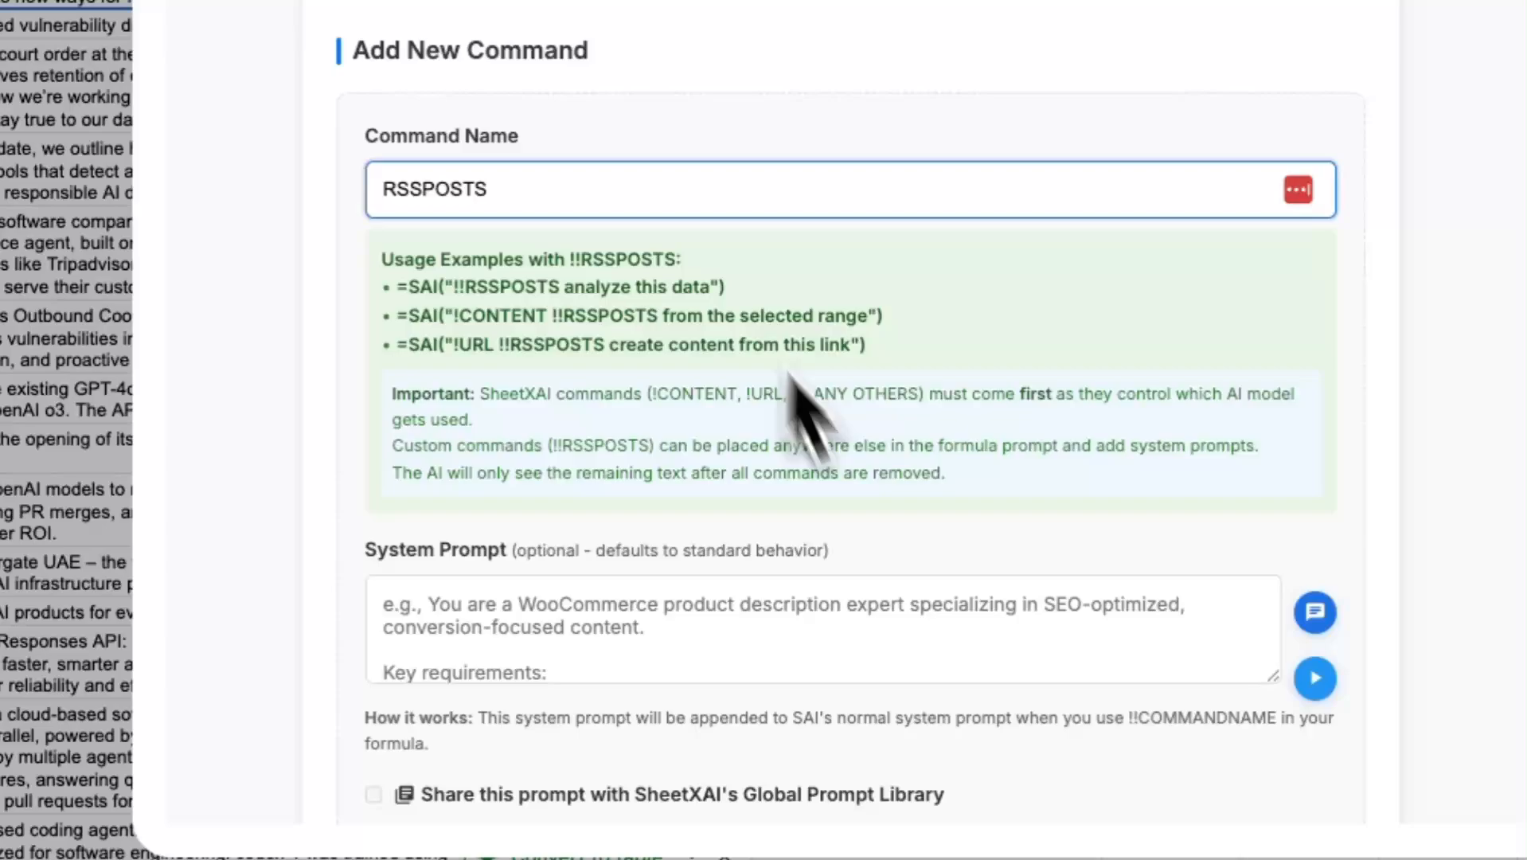
# - Ask the System Prompt Expert: "hey just give me a quick system prompt for a facebook post generator. it can be basic"
pyautogui.scroll(-3, 804, 416)
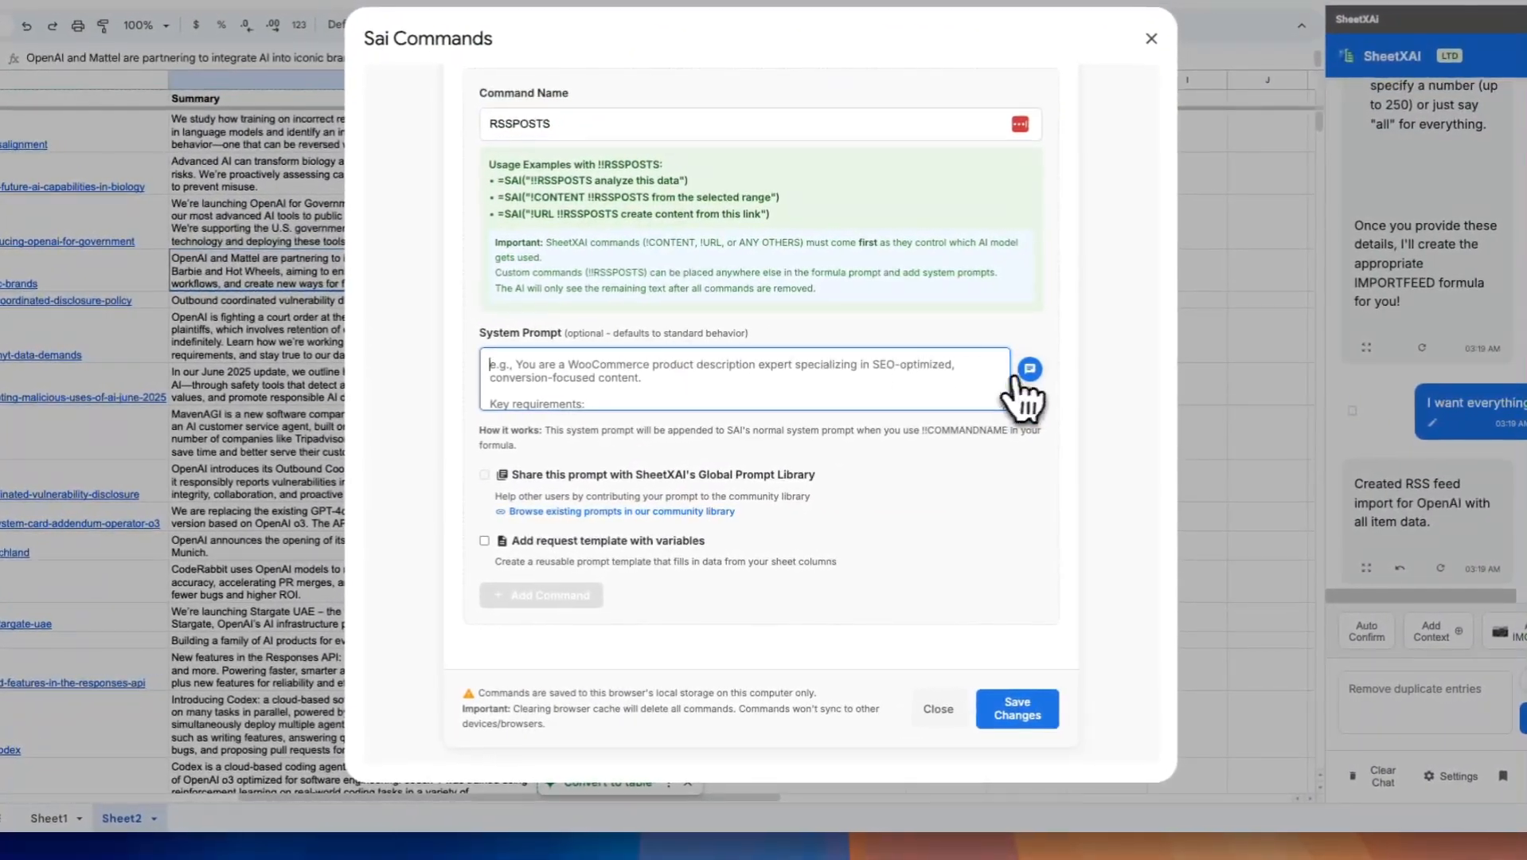
pyautogui.click(1054, 368)
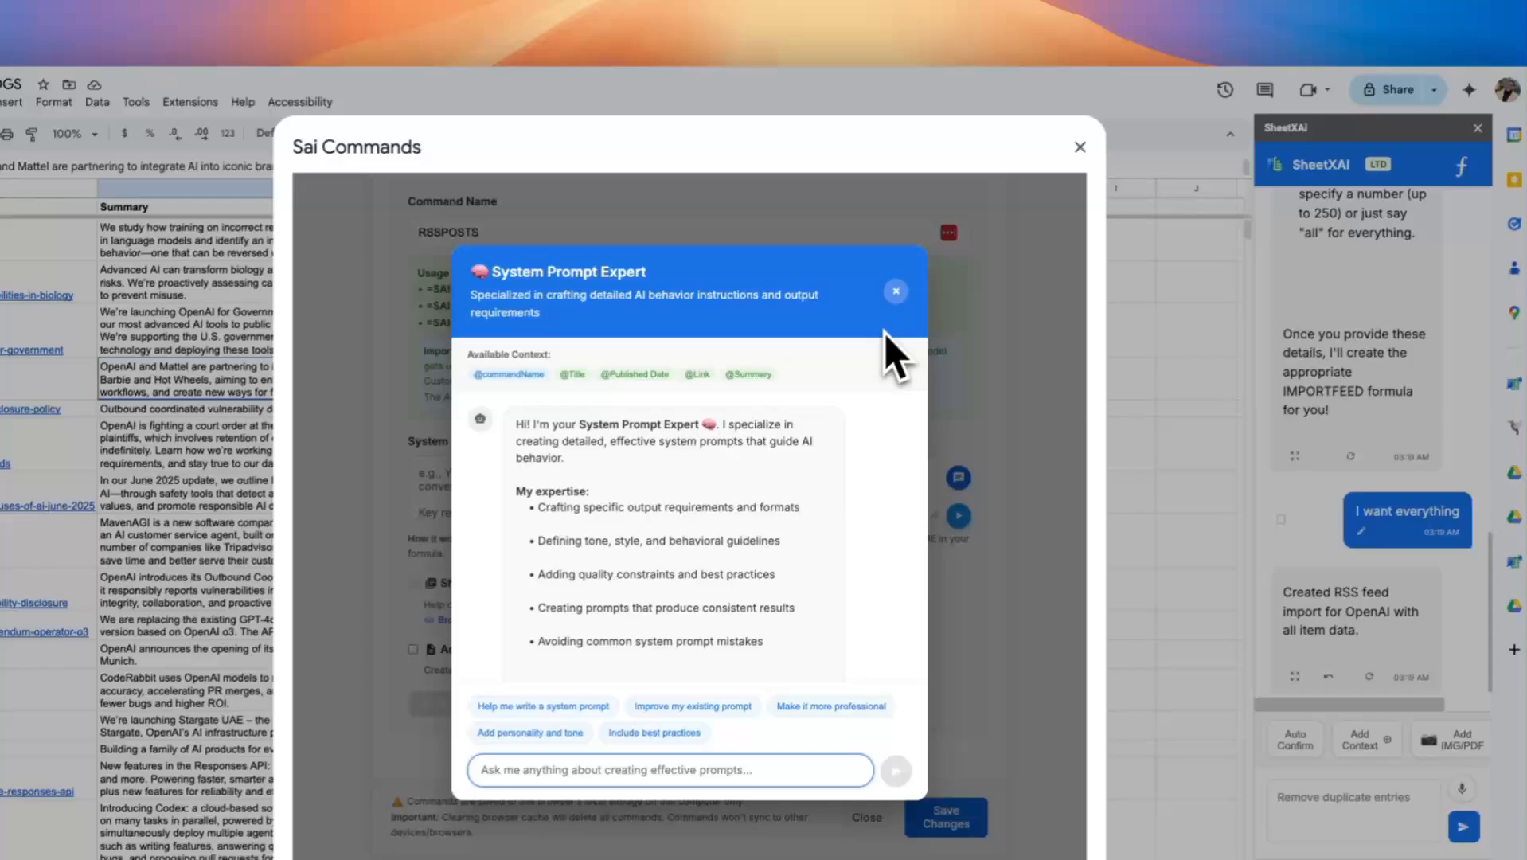
pyautogui.write('hey just give me a quick system prompt f')
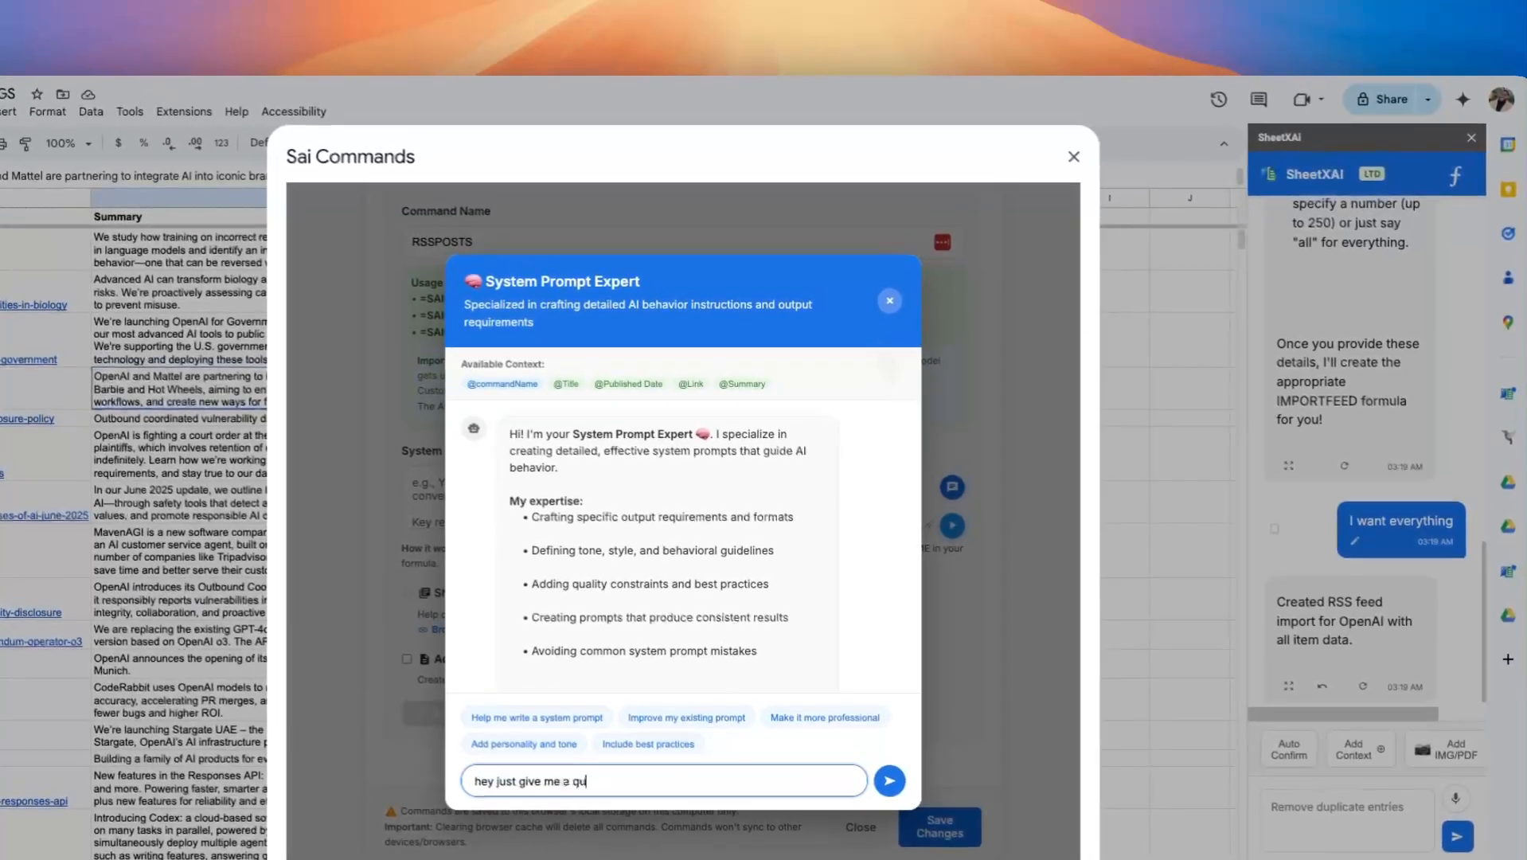
pyautogui.write('or a facebook post generator. it can be basic')
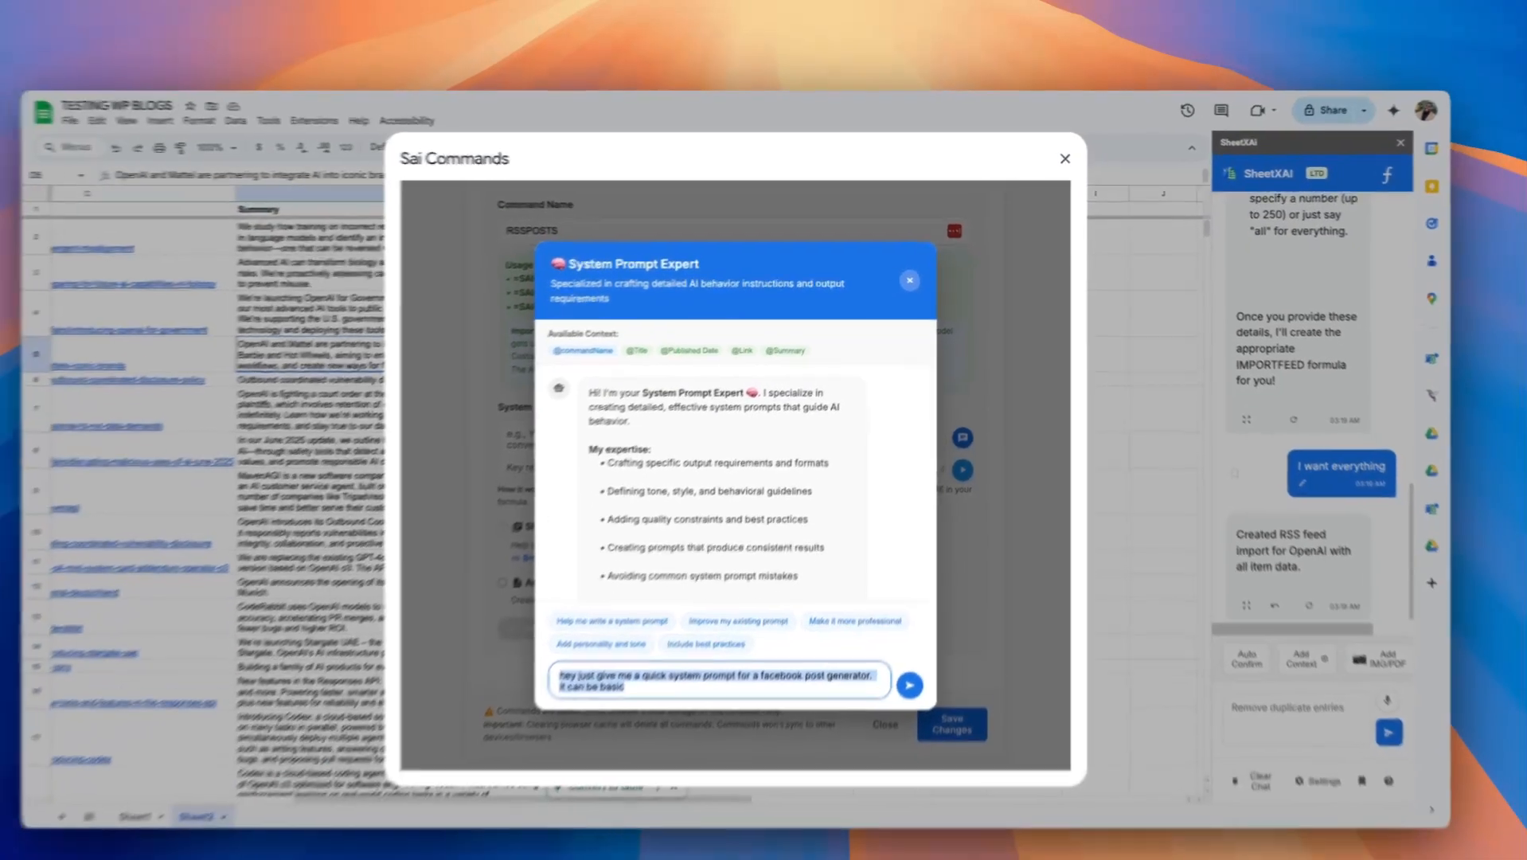
pyautogui.press('Return')
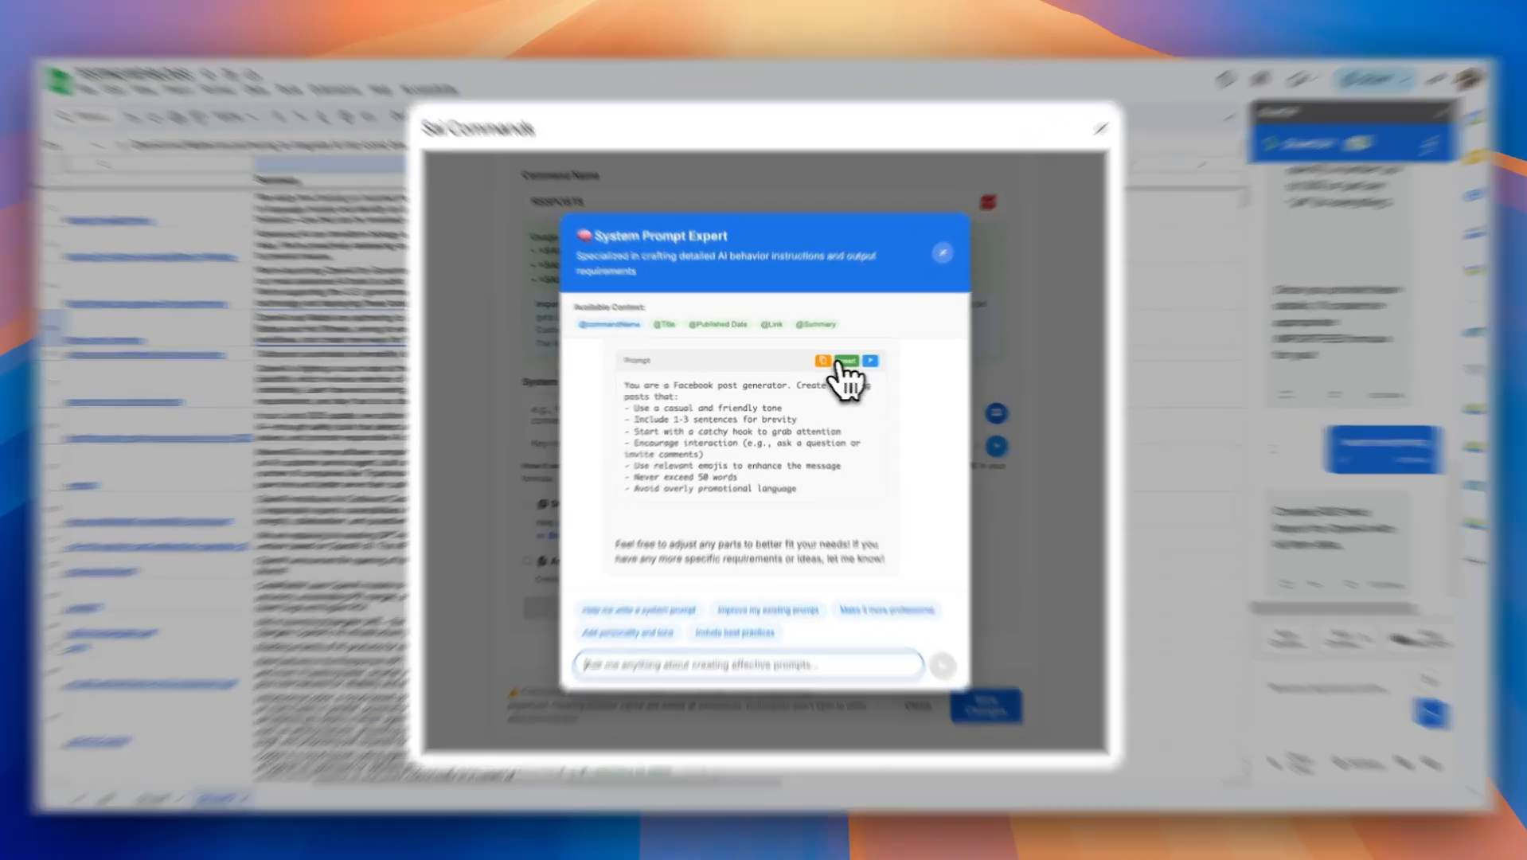
# - Insert the generated Facebook post generator prompt as the RSSPOSTS system prompt and review its text
pyautogui.click(834, 364)
pyautogui.scroll(5, 717, 474)
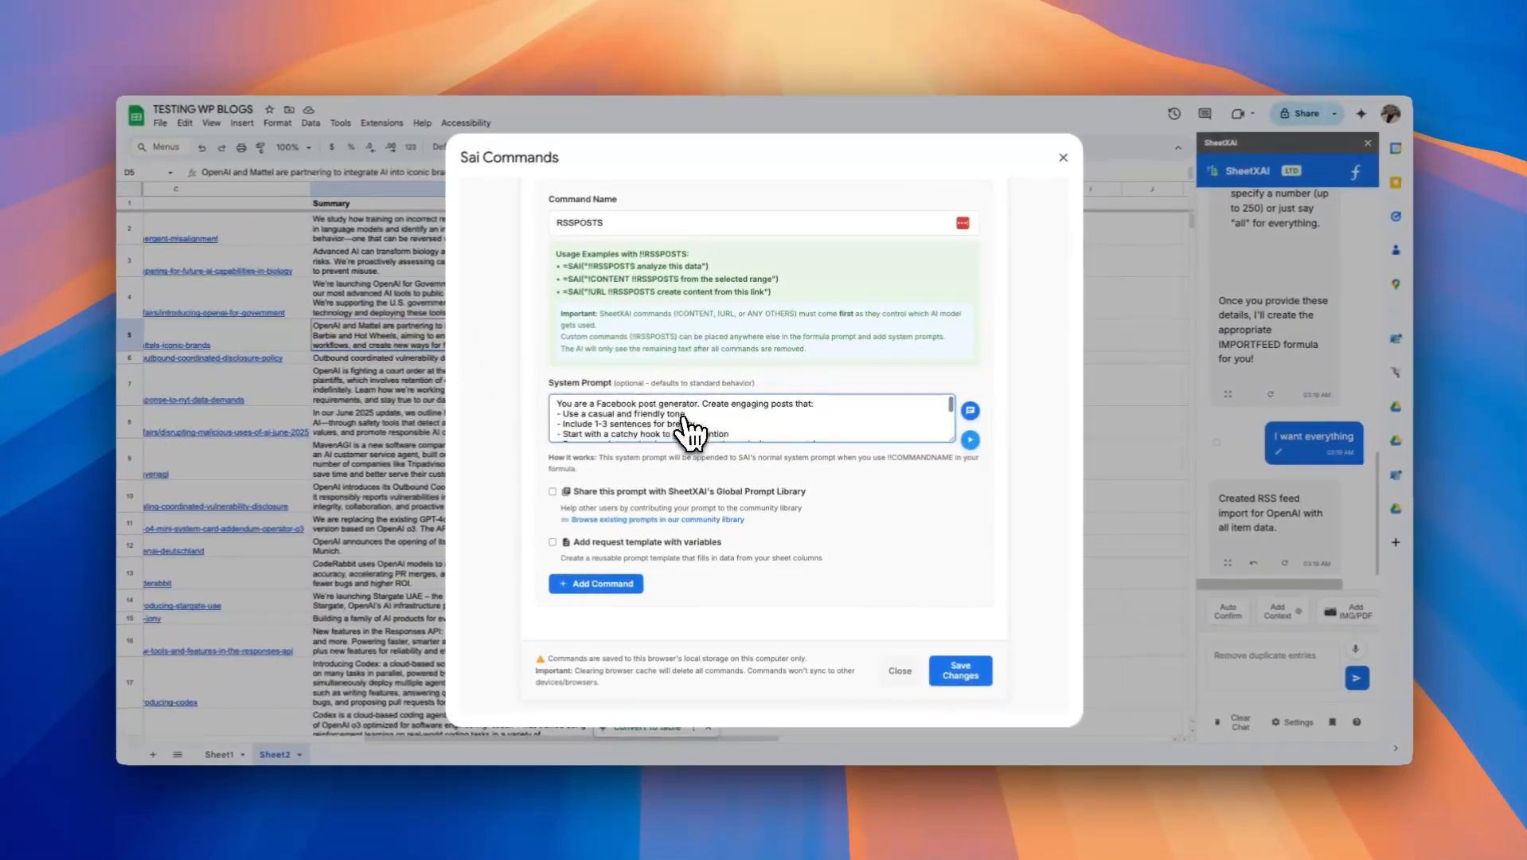
pyautogui.scroll(-5, 699, 414)
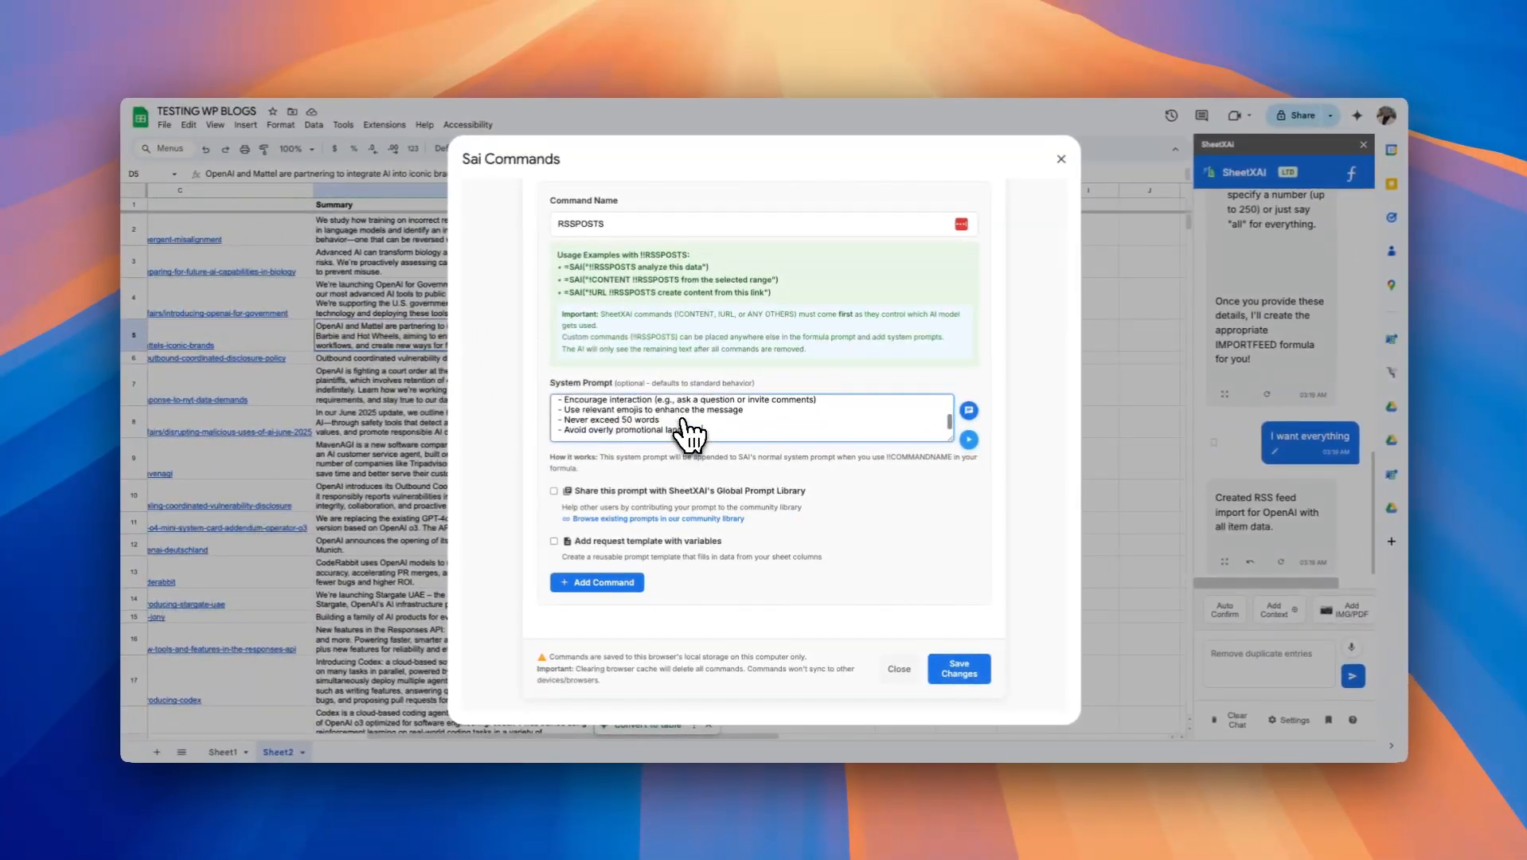
# - Enable the request template with variables and start the origin column prompt with "Write a post based on this RSS feed content" and "Title: {{Title}}"
pyautogui.click(553, 542)
pyautogui.scroll(-5, 1059, 505)
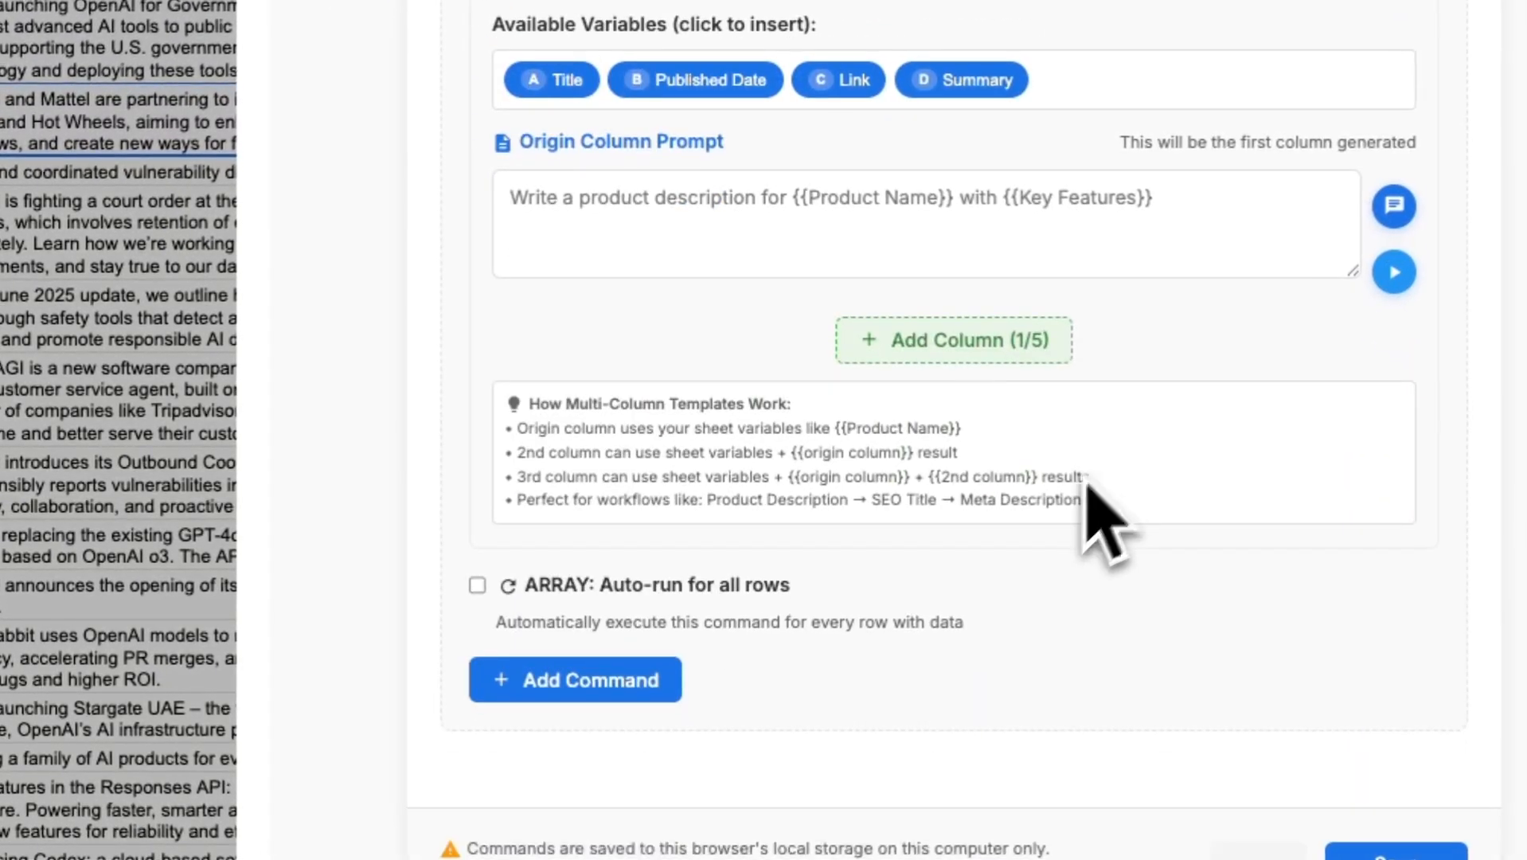
pyautogui.click(777, 231)
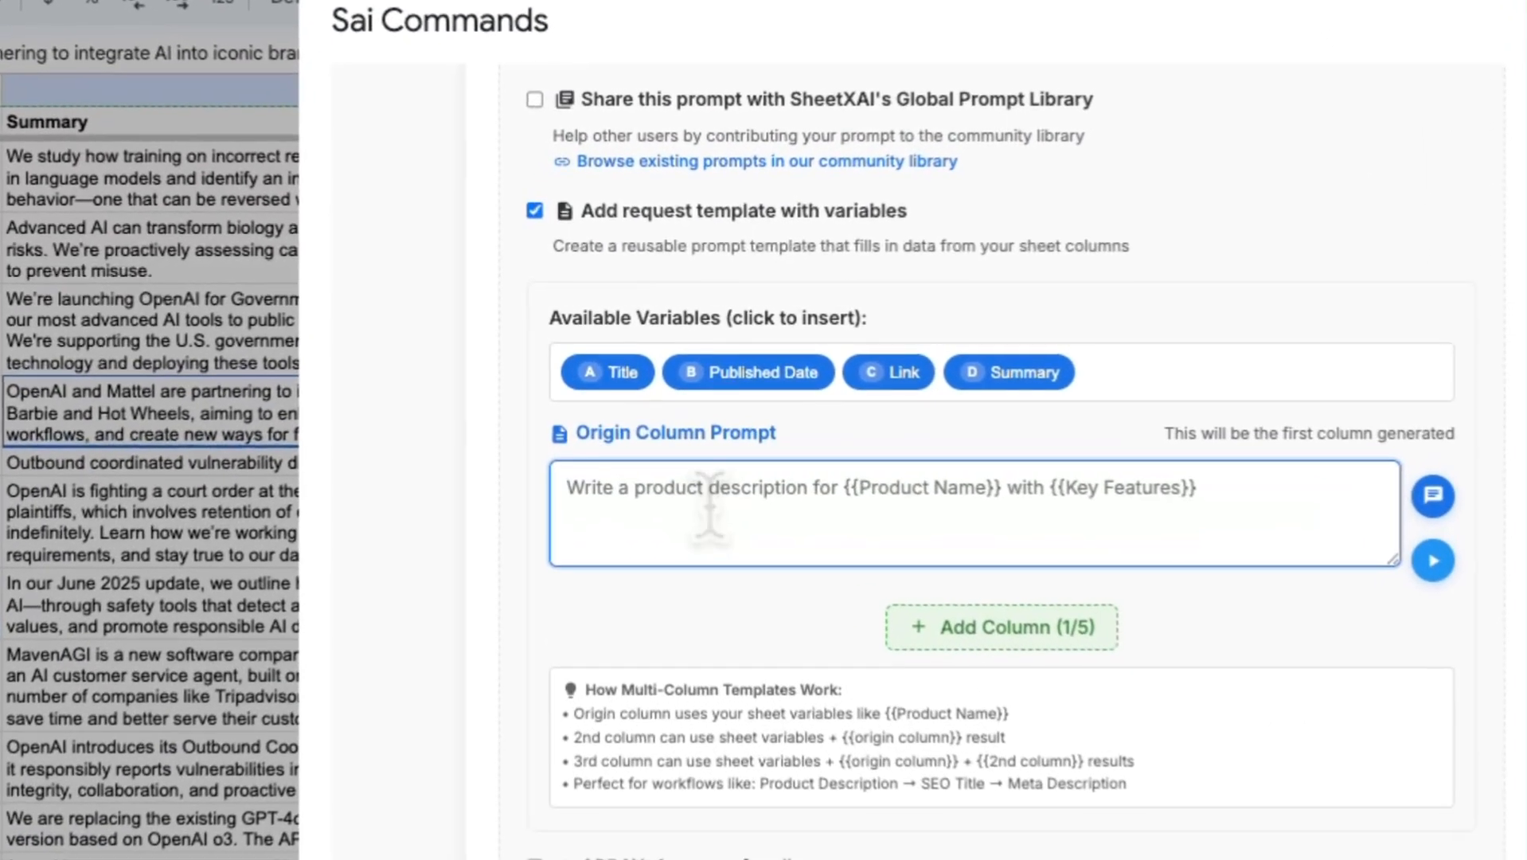
pyautogui.write('Write')
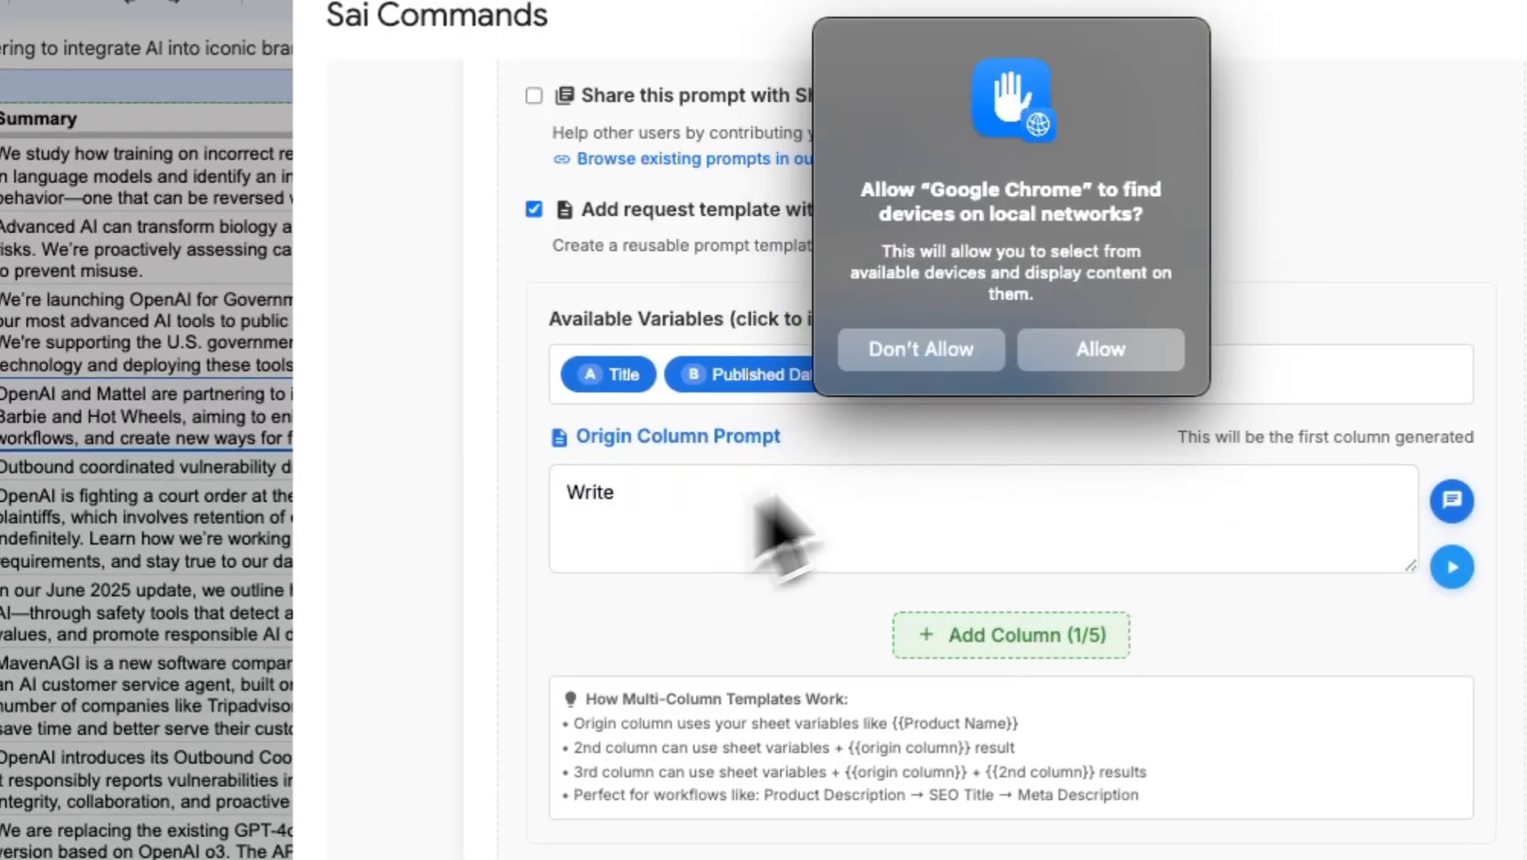
pyautogui.write(' a post based on ')
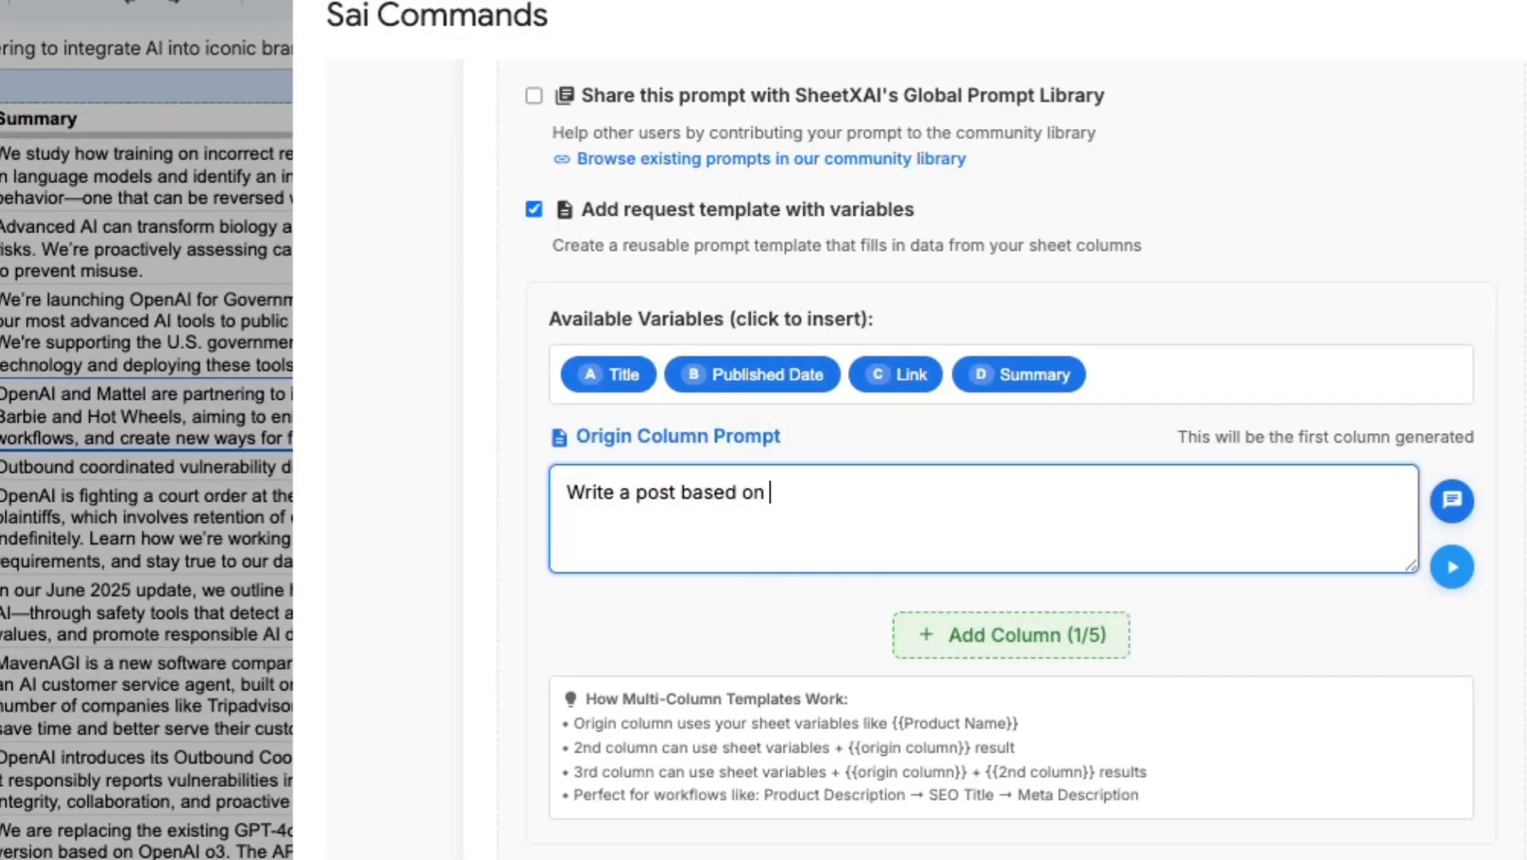
pyautogui.write('this RSS feed content  Title')
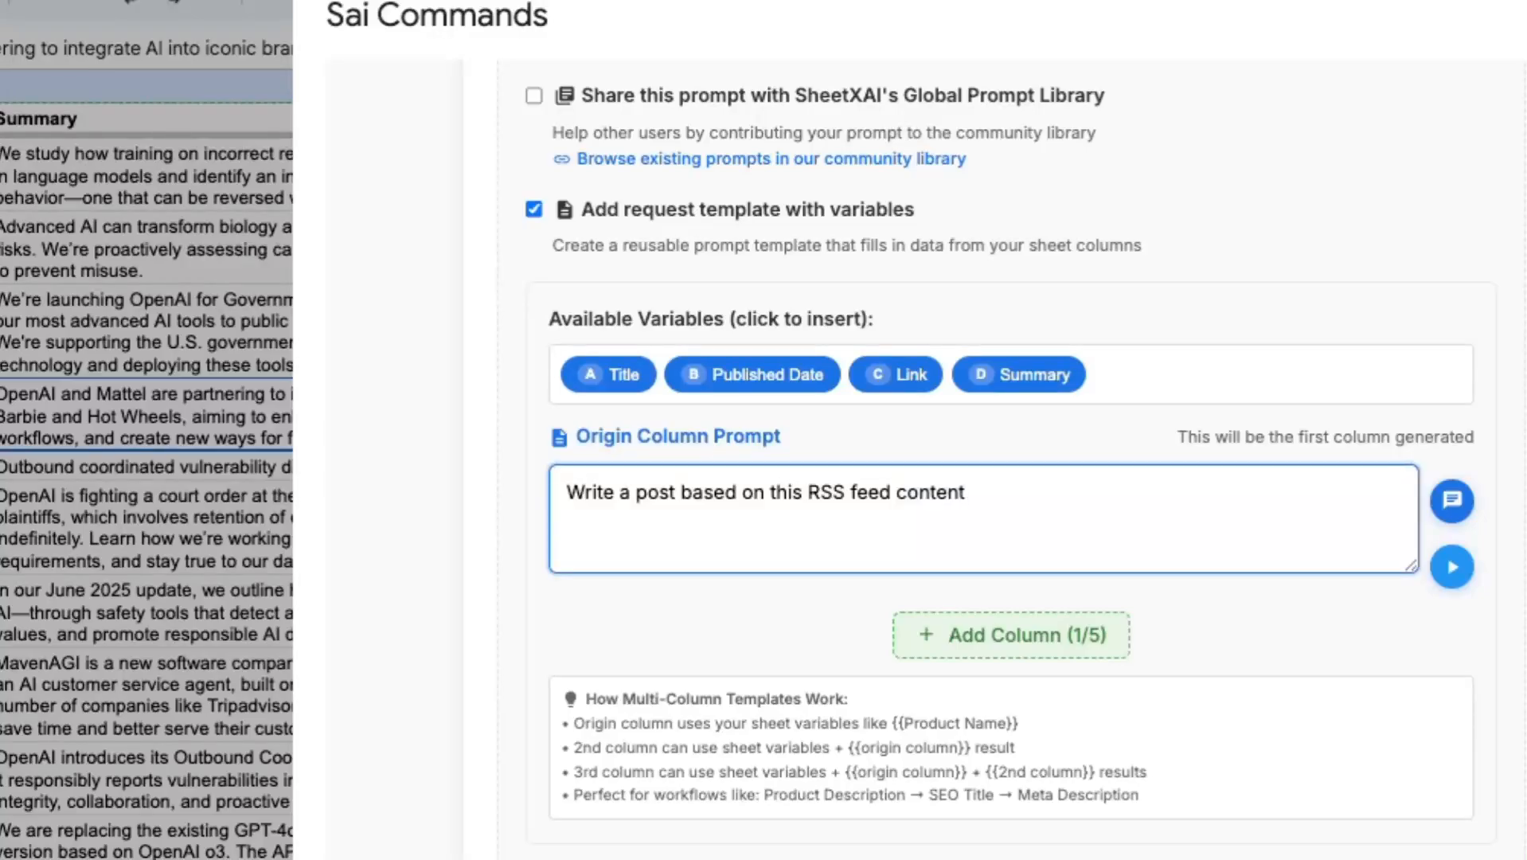
pyautogui.write(':')
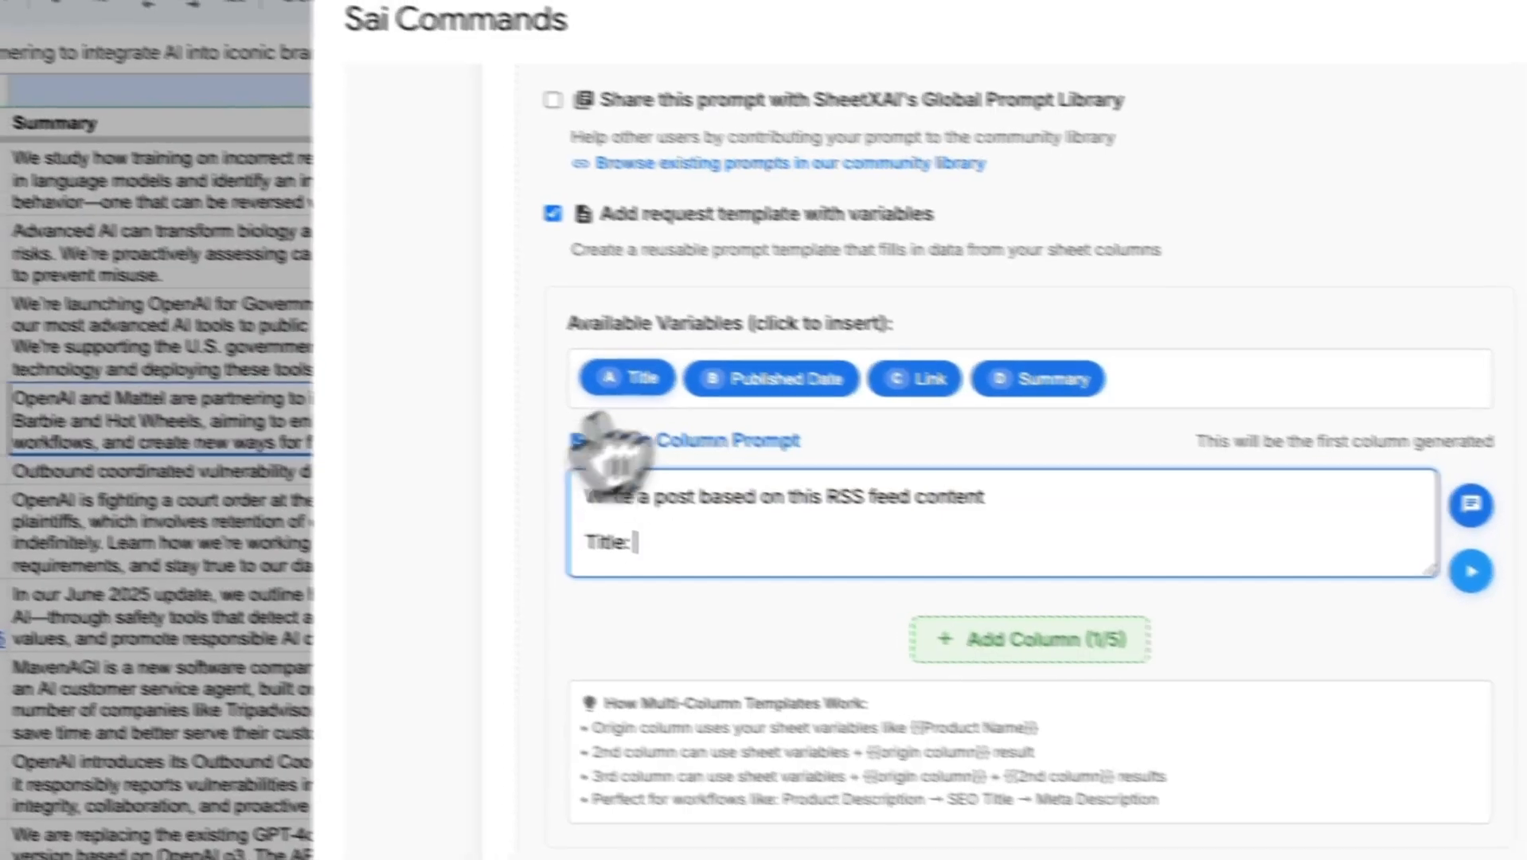
pyautogui.click(609, 374)
# - Add the lines "Published Date: {{Published Date}}" and "Summary: {{Summary}}" to the origin column prompt
pyautogui.press('Return')
pyautogui.write('Published Date')
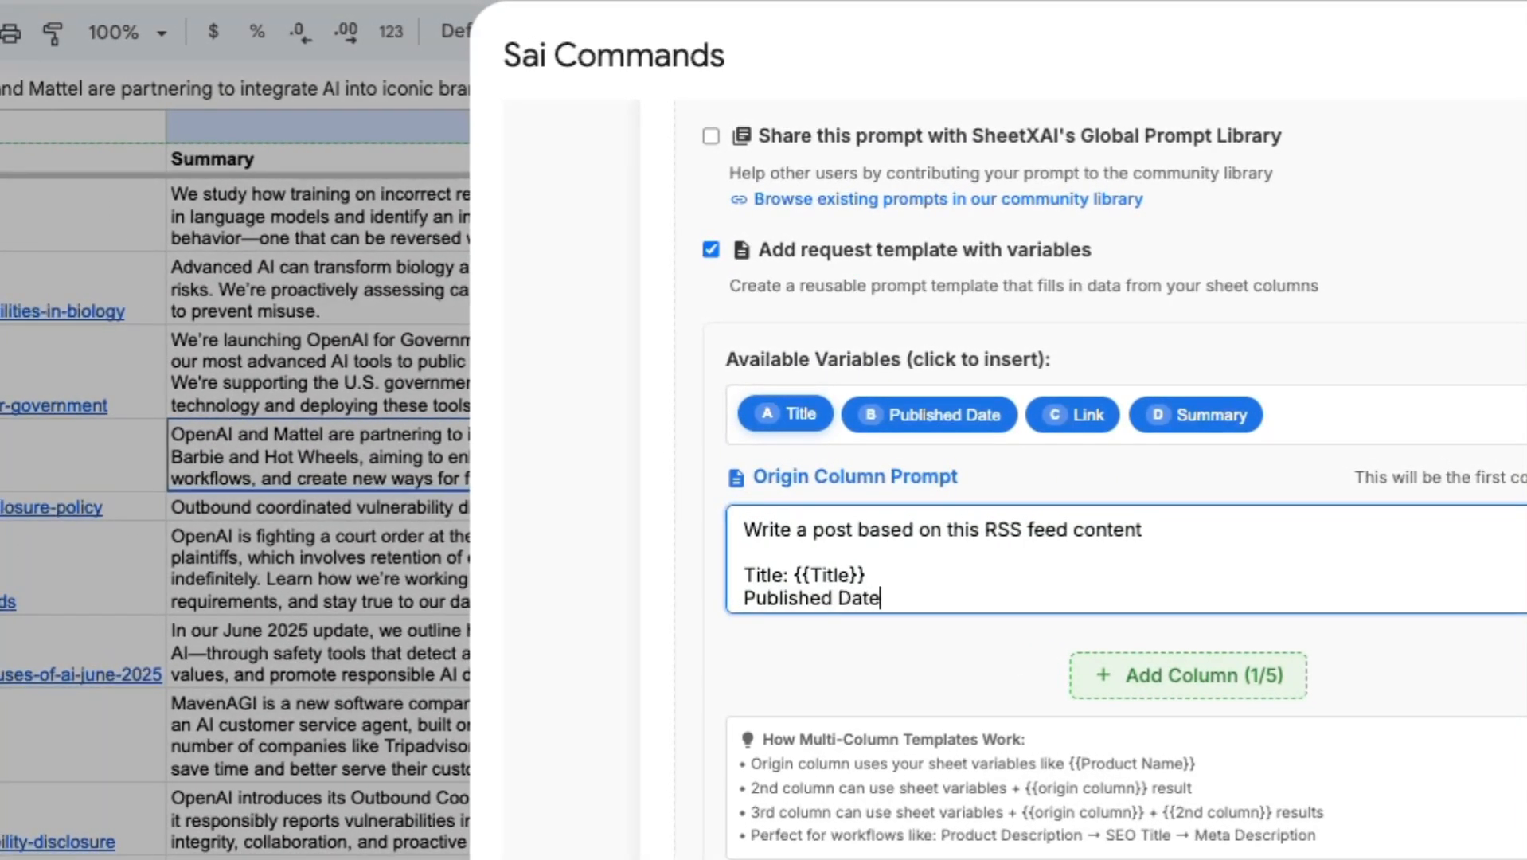
pyautogui.write(':')
pyautogui.click(928, 414)
pyautogui.press('Return')
pyautogui.write('Link')
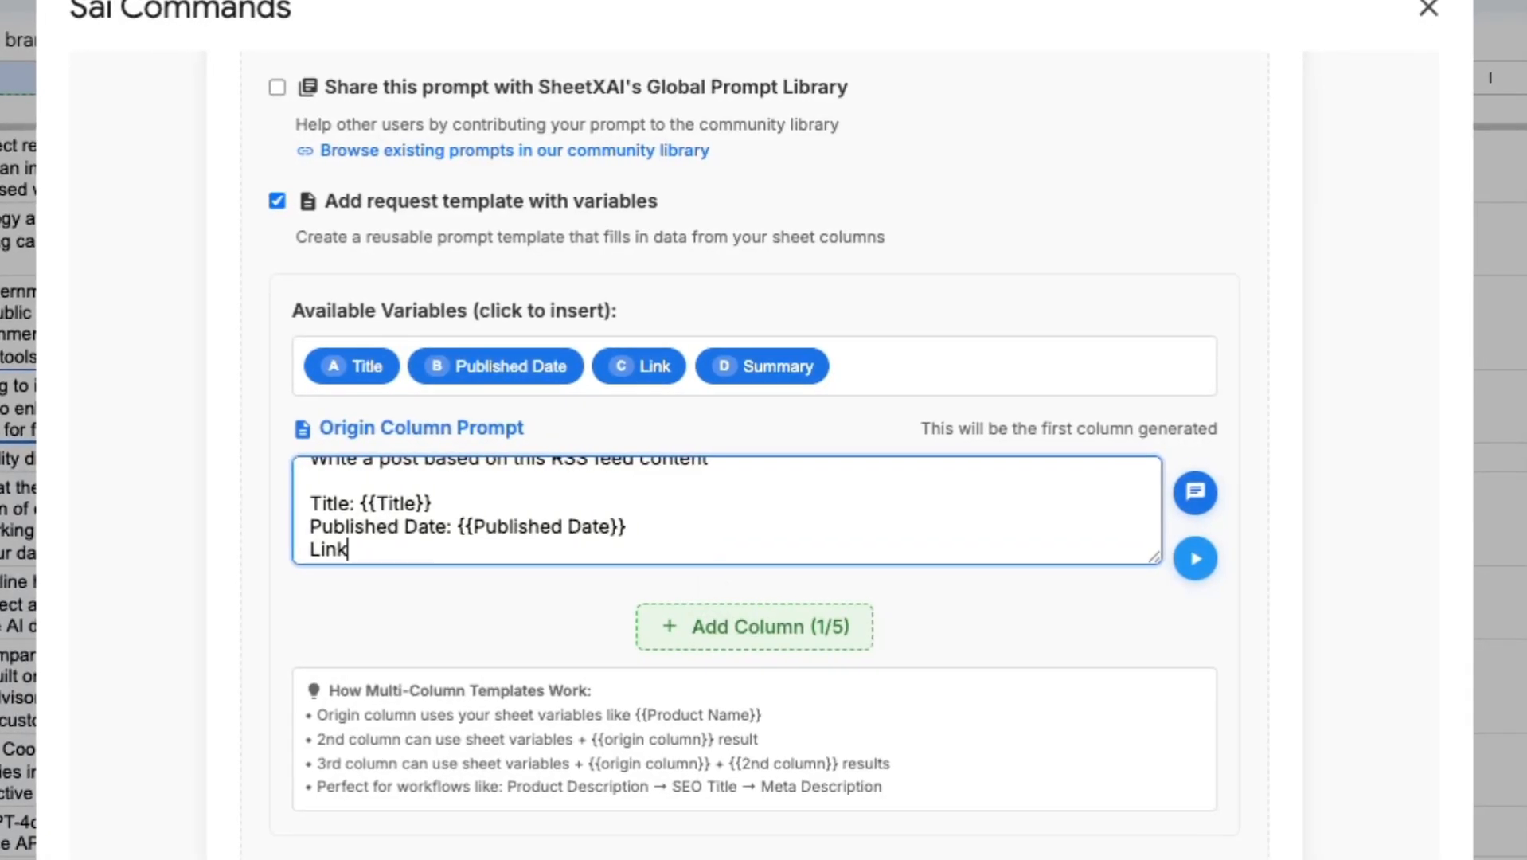
pyautogui.click(761, 372)
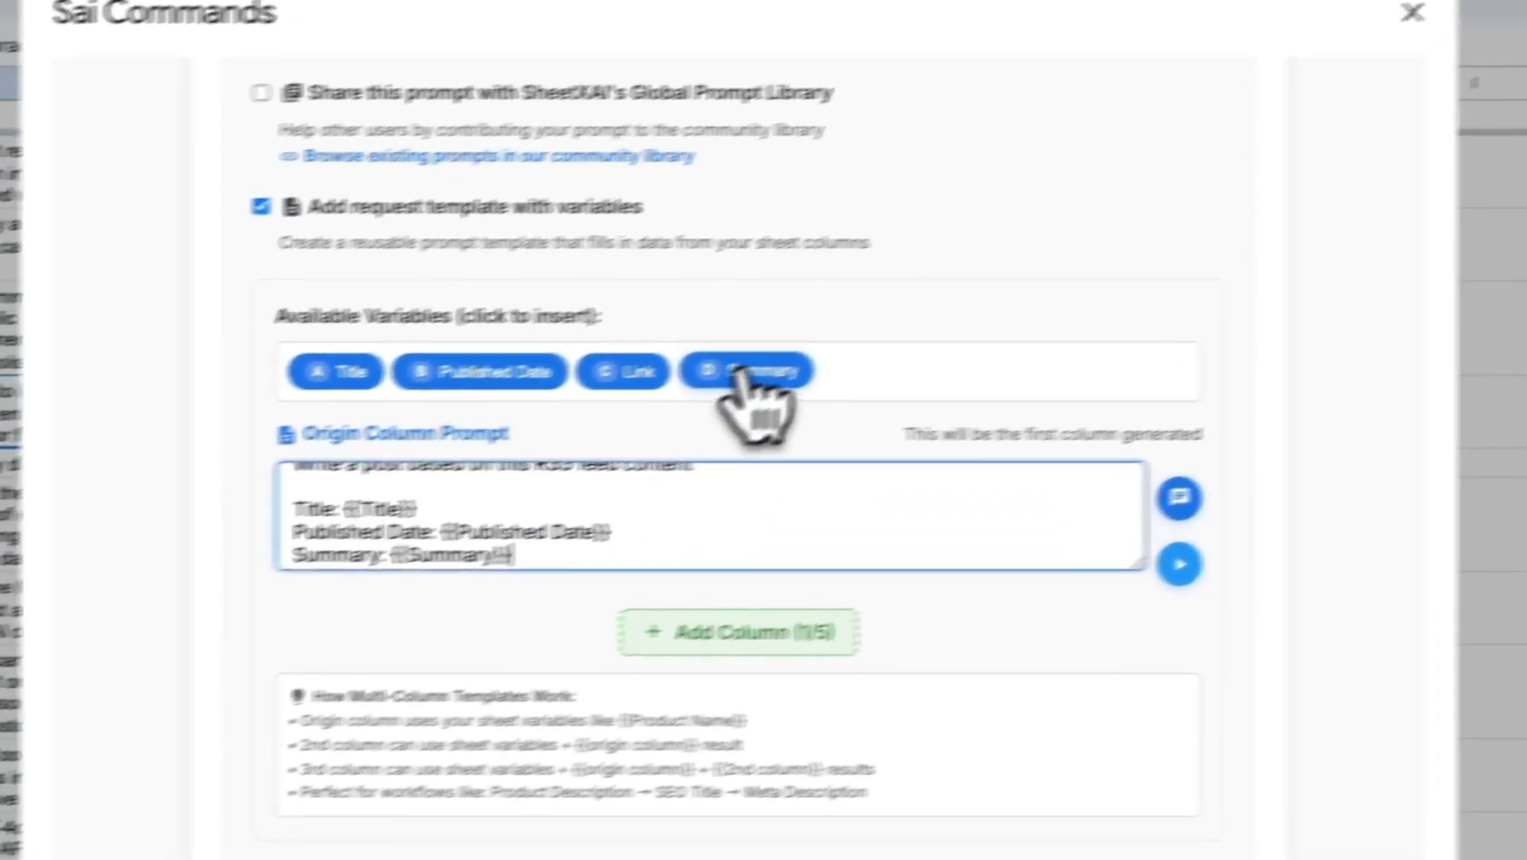
pyautogui.moveTo(644, 525)
pyautogui.mouseDown()
pyautogui.moveTo(644, 503)
pyautogui.moveTo(642, 524)
pyautogui.mouseUp()
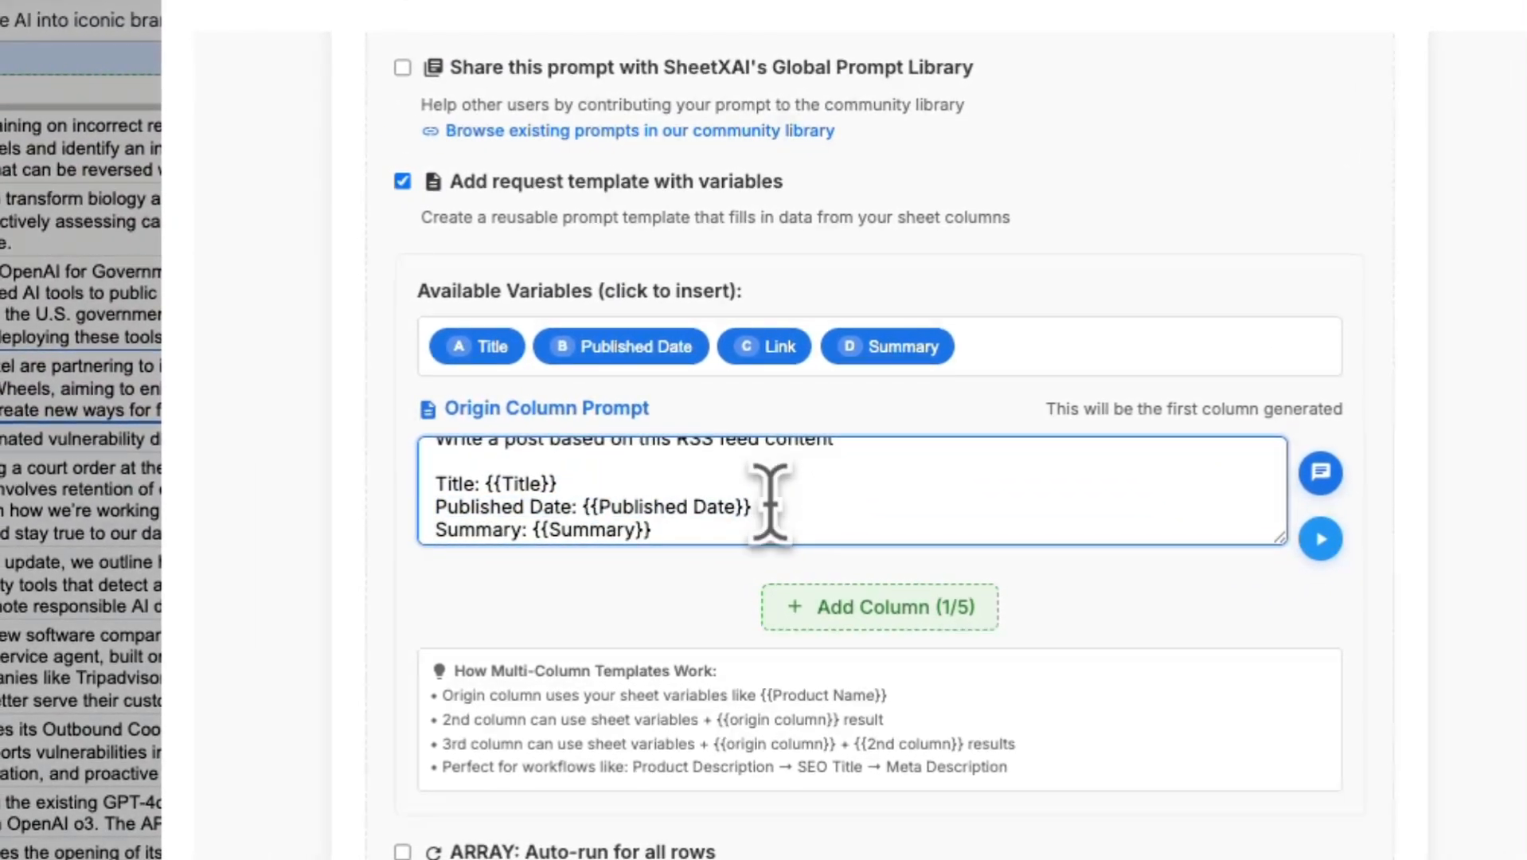
# - Add the line "Today's Date: June 20th 2025" between the published date and summary lines of the origin column prompt
pyautogui.press('Return')
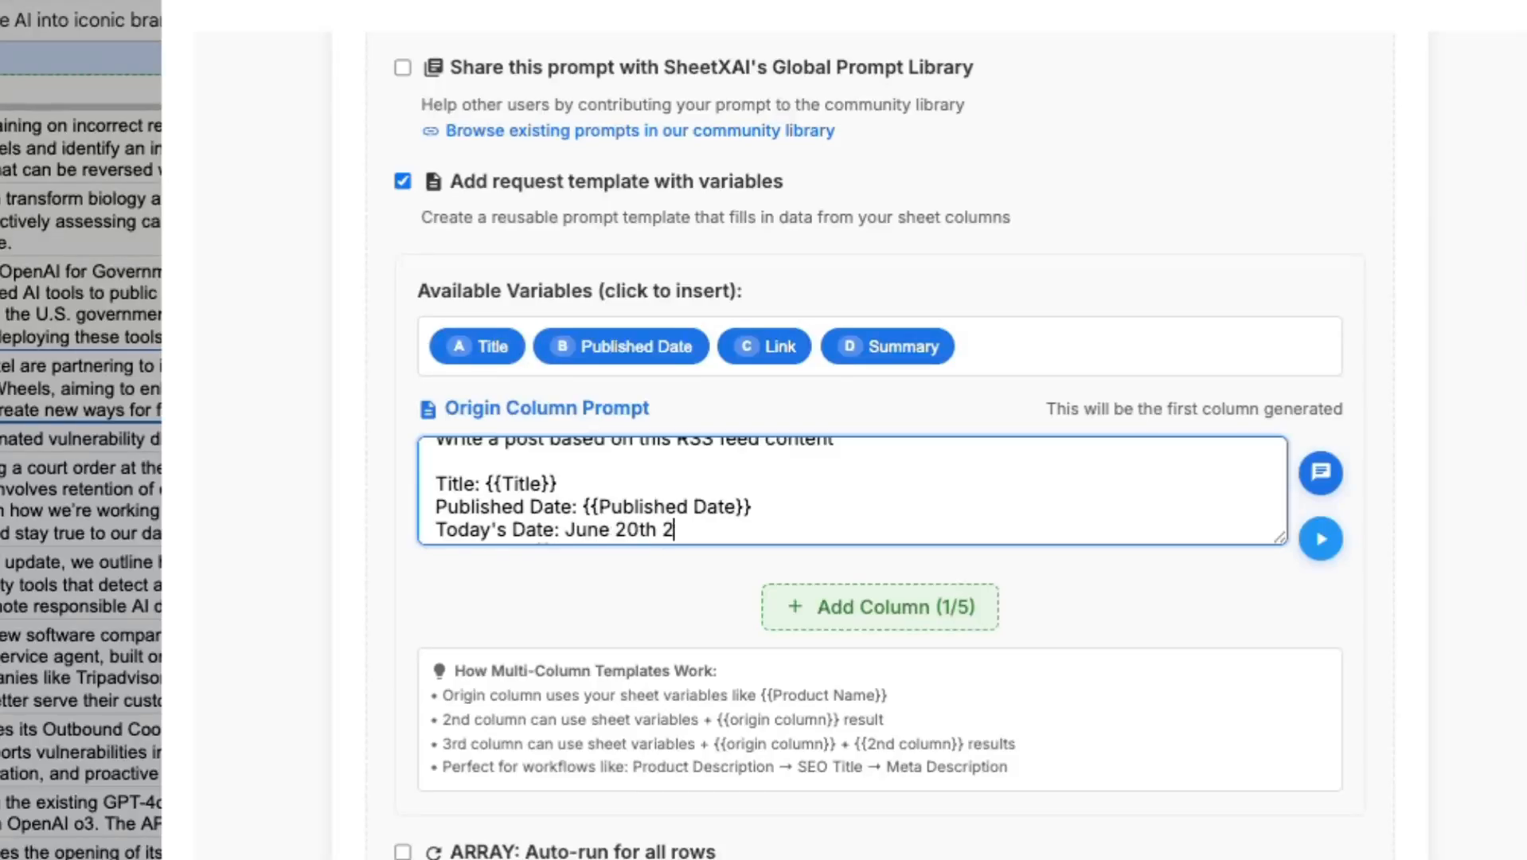
pyautogui.scroll(-1, 726, 479)
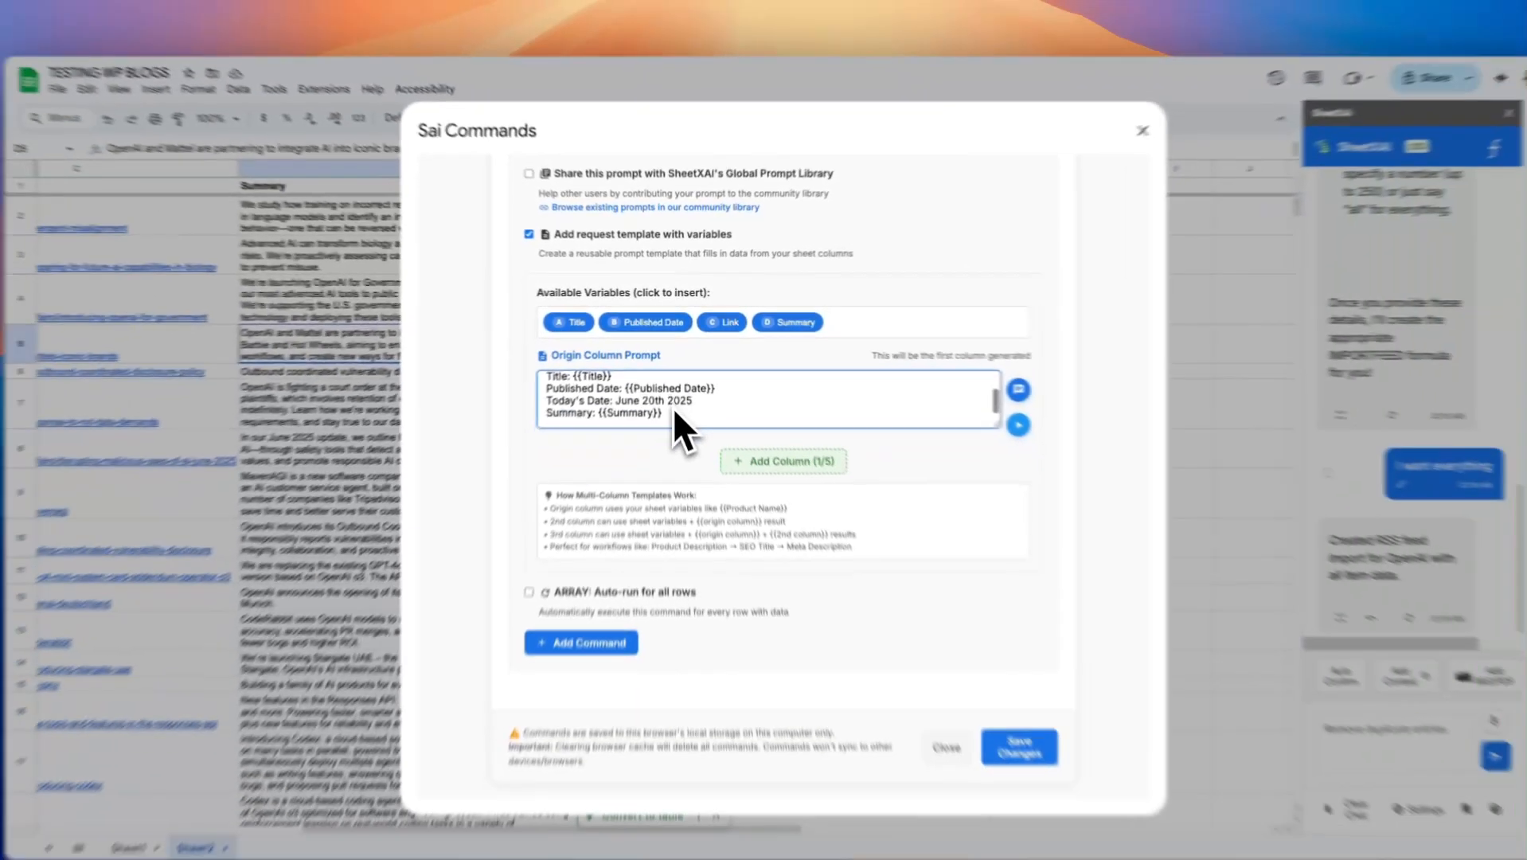
pyautogui.click(710, 620)
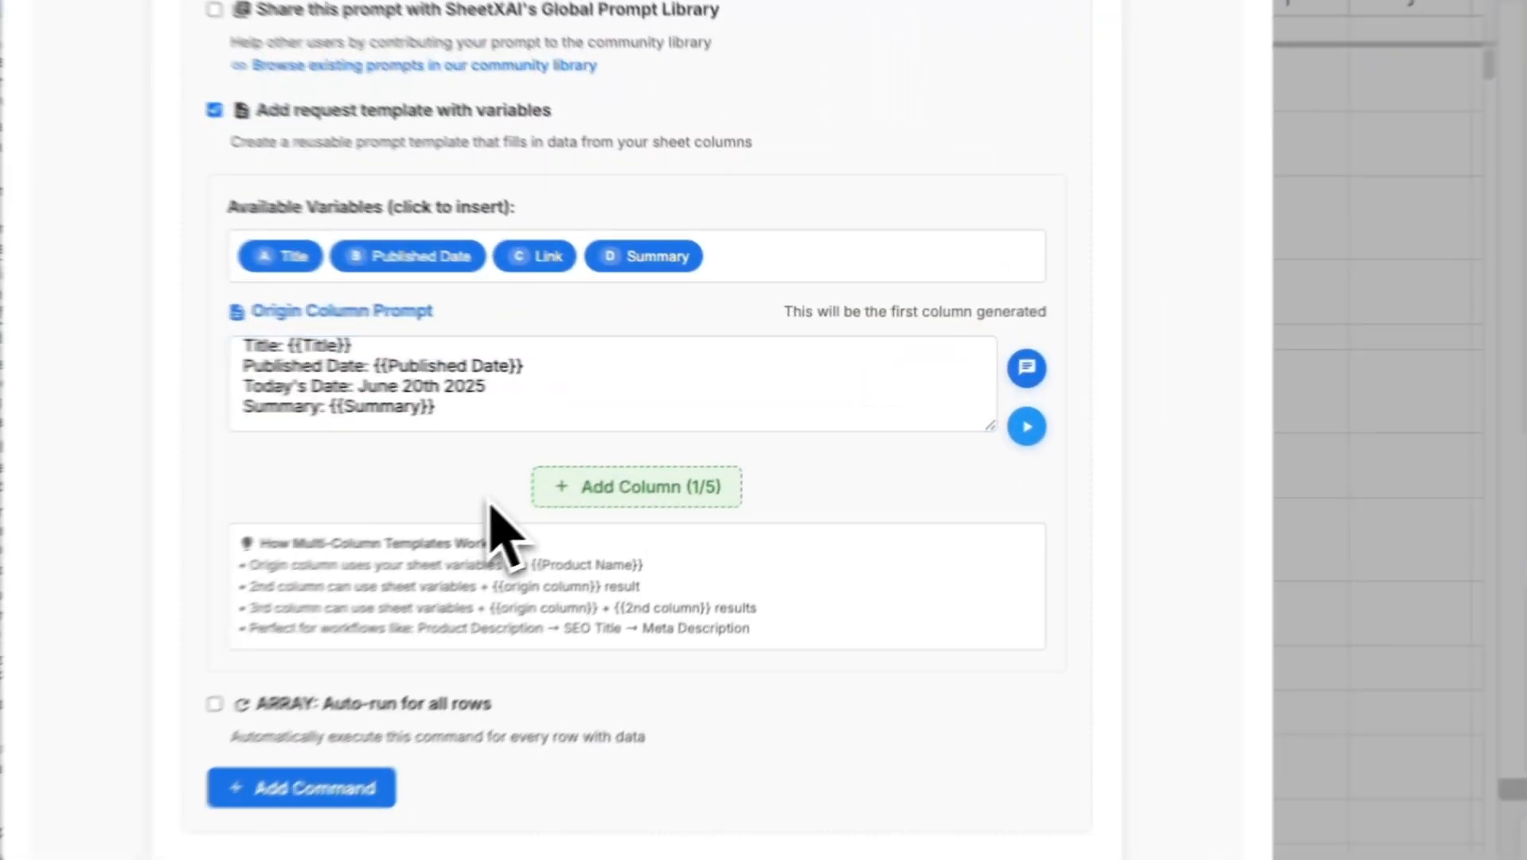
# - Review the command's system prompt, request template settings and full origin column prompt
pyautogui.scroll(3, 470, 418)
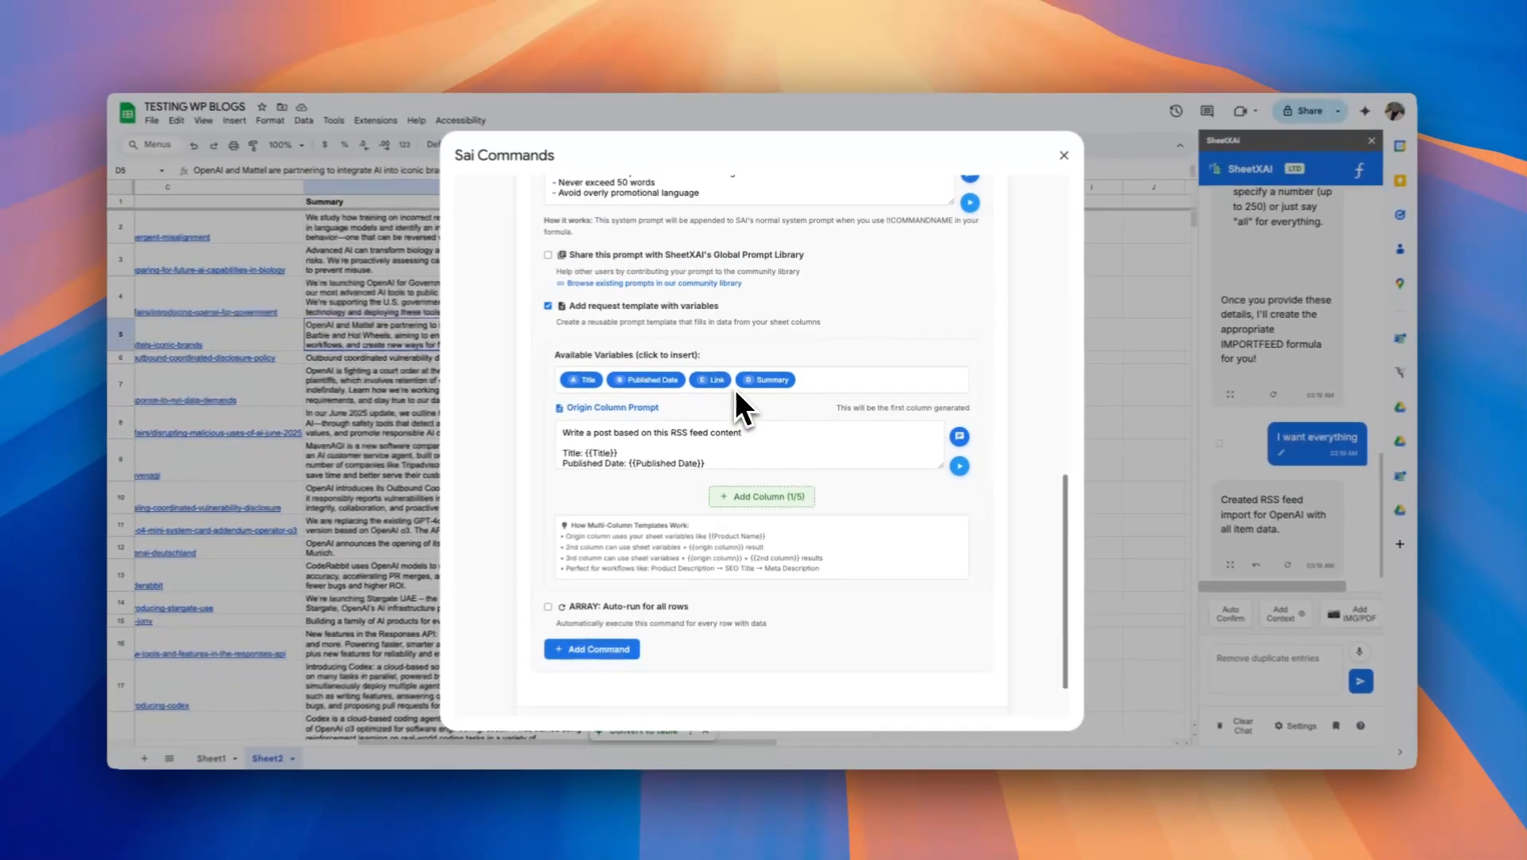
pyautogui.scroll(-2, 494, 414)
pyautogui.scroll(-1, 714, 406)
pyautogui.scroll(3, 717, 358)
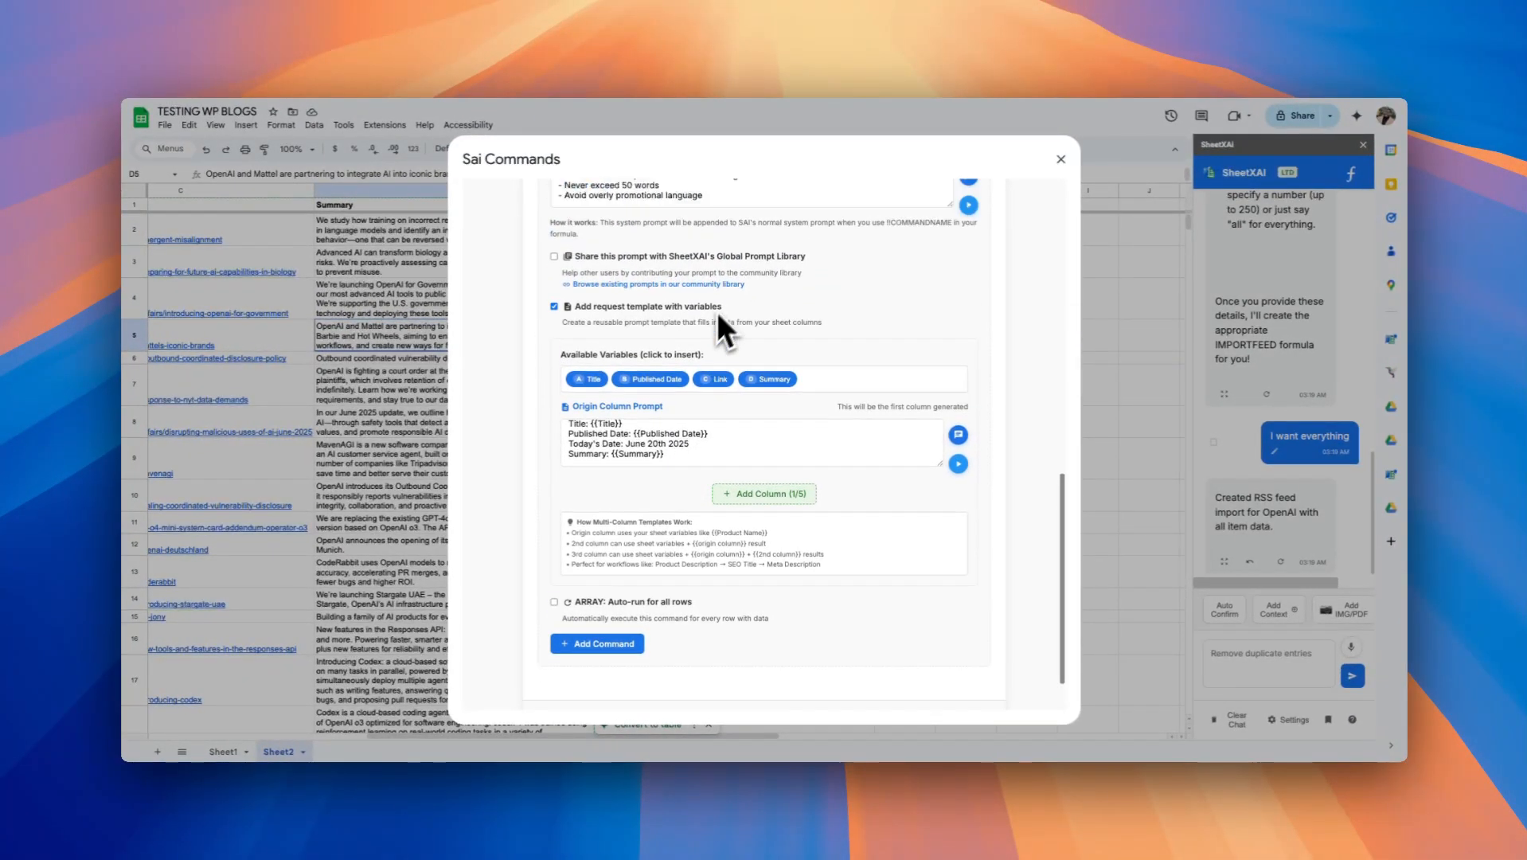
pyautogui.scroll(2, 659, 248)
pyautogui.scroll(-2, 658, 248)
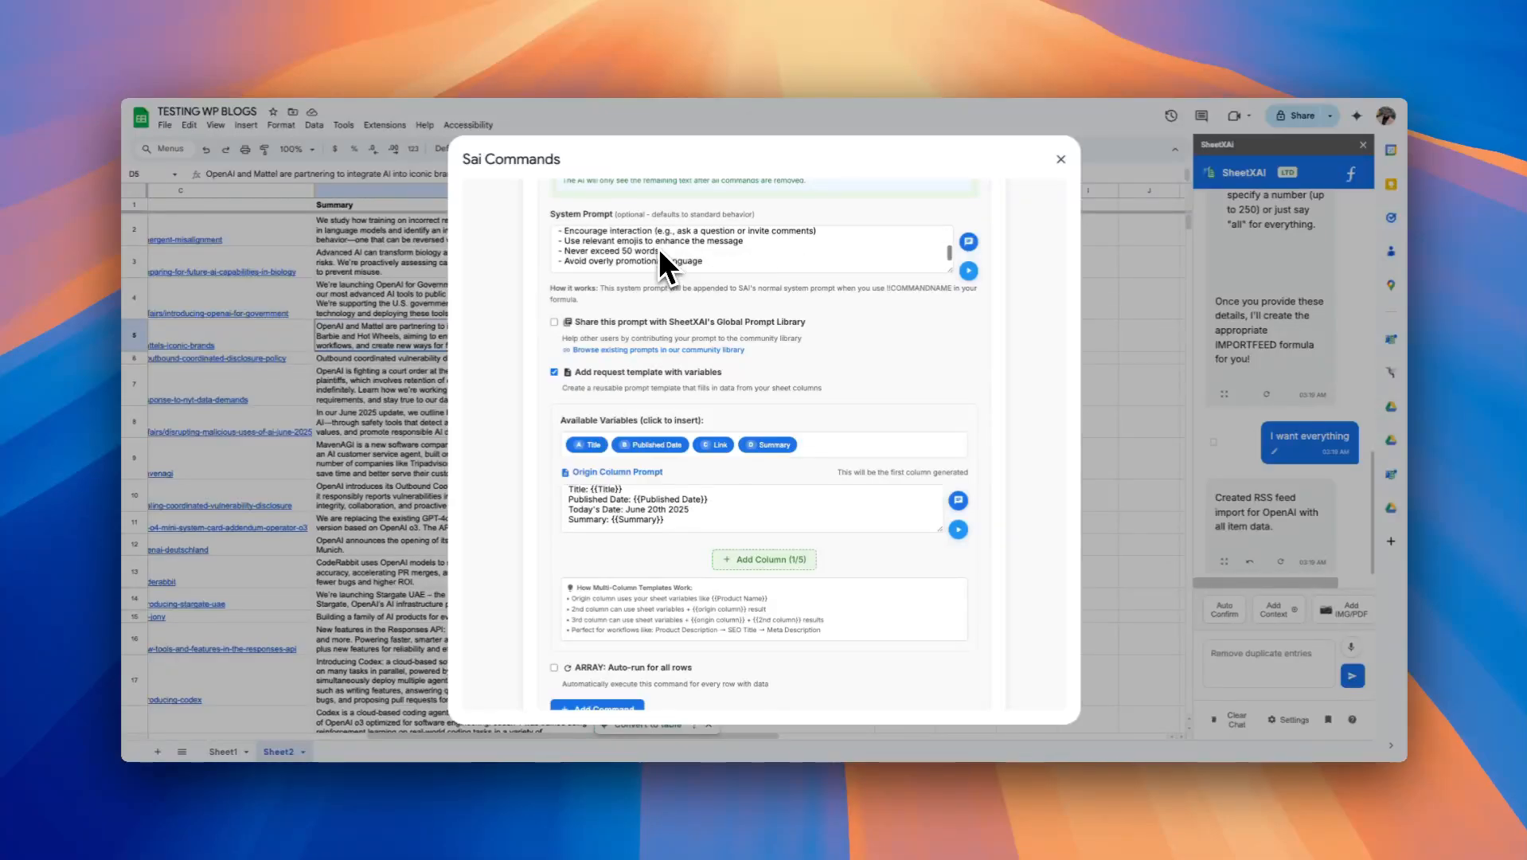
pyautogui.scroll(-3, 659, 248)
pyautogui.scroll(5, 658, 400)
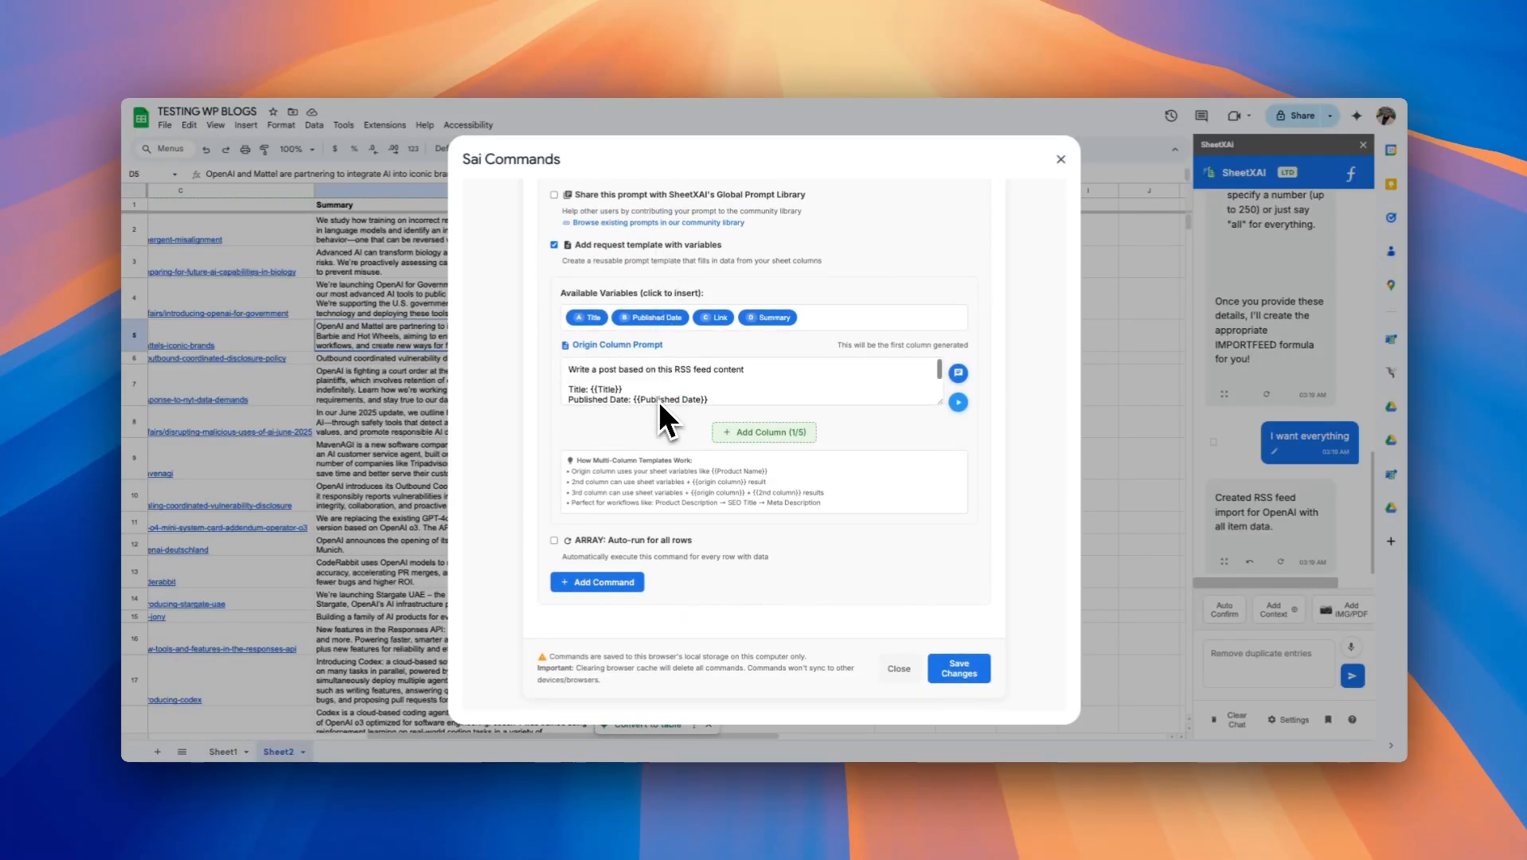
# - Copy the Facebook system prompt and add a second column that uses its own custom system prompt
pyautogui.press('super+a')
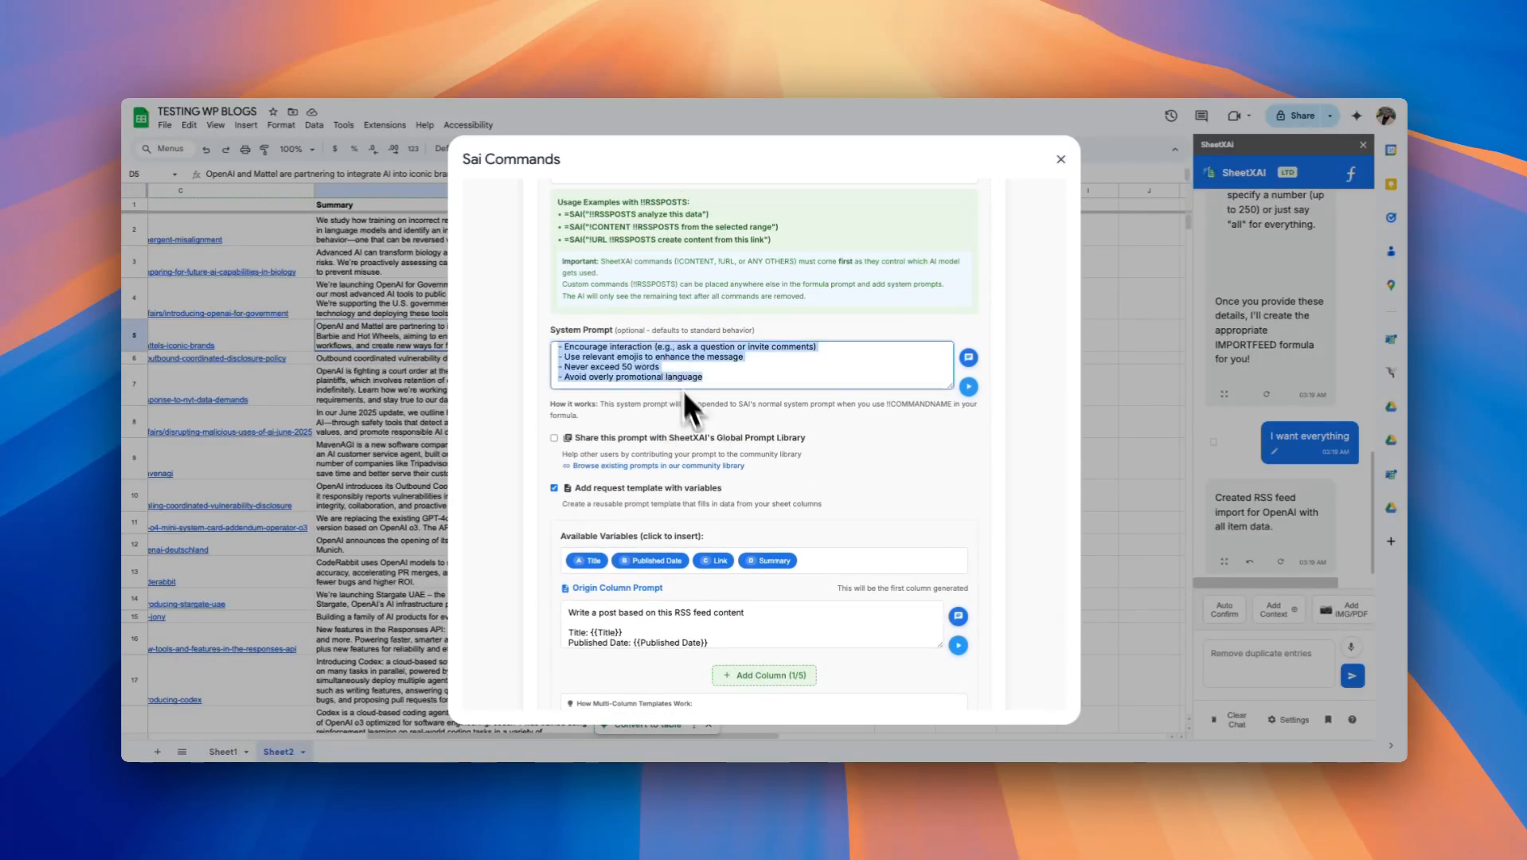
pyautogui.scroll(-3, 700, 438)
pyautogui.click(770, 432)
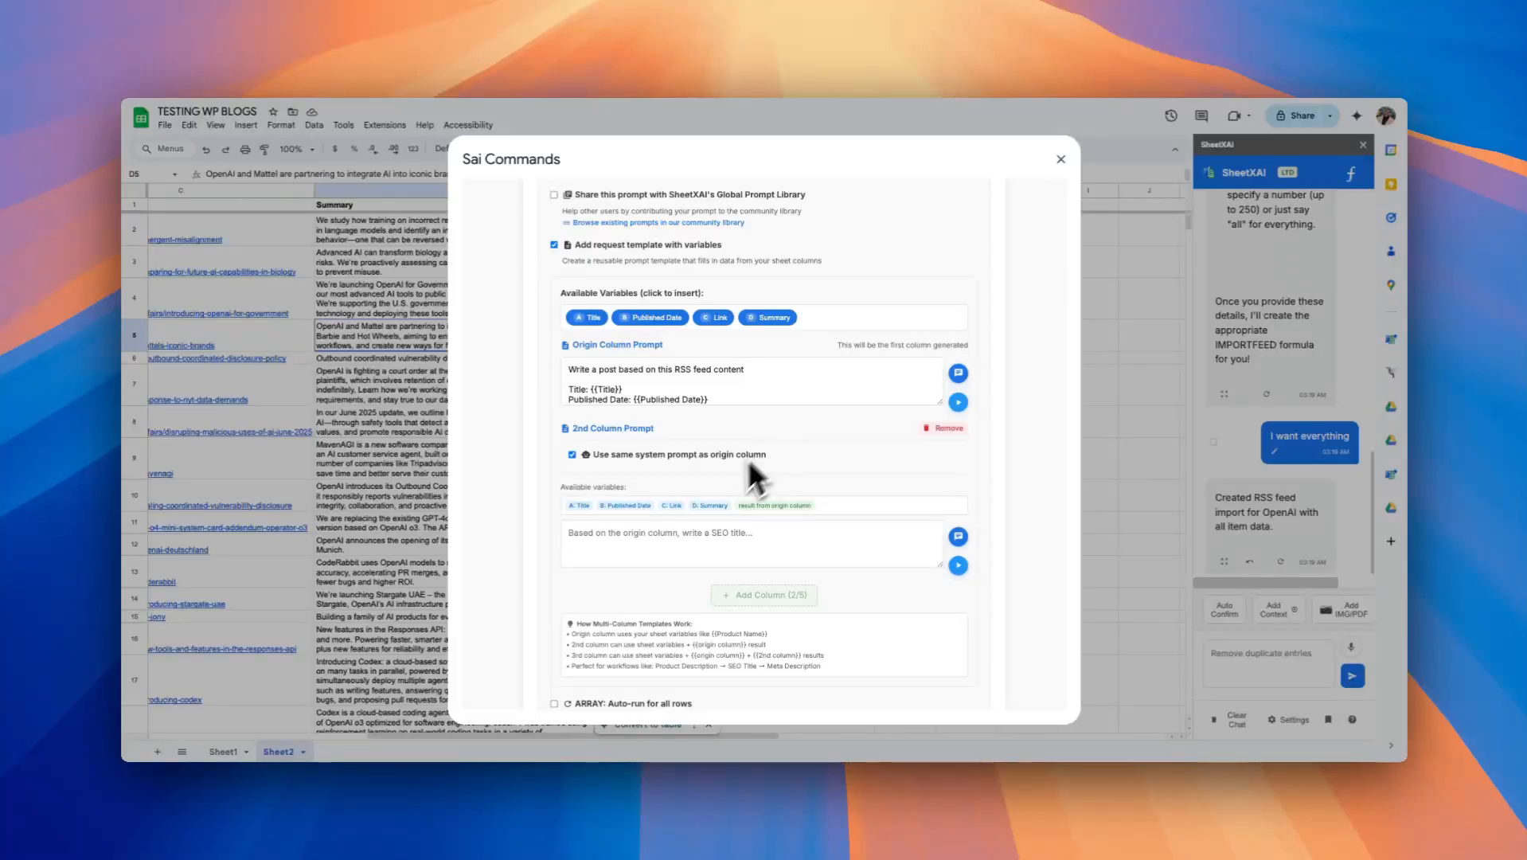
pyautogui.scroll(-2, 708, 486)
pyautogui.click(572, 348)
pyautogui.click(645, 391)
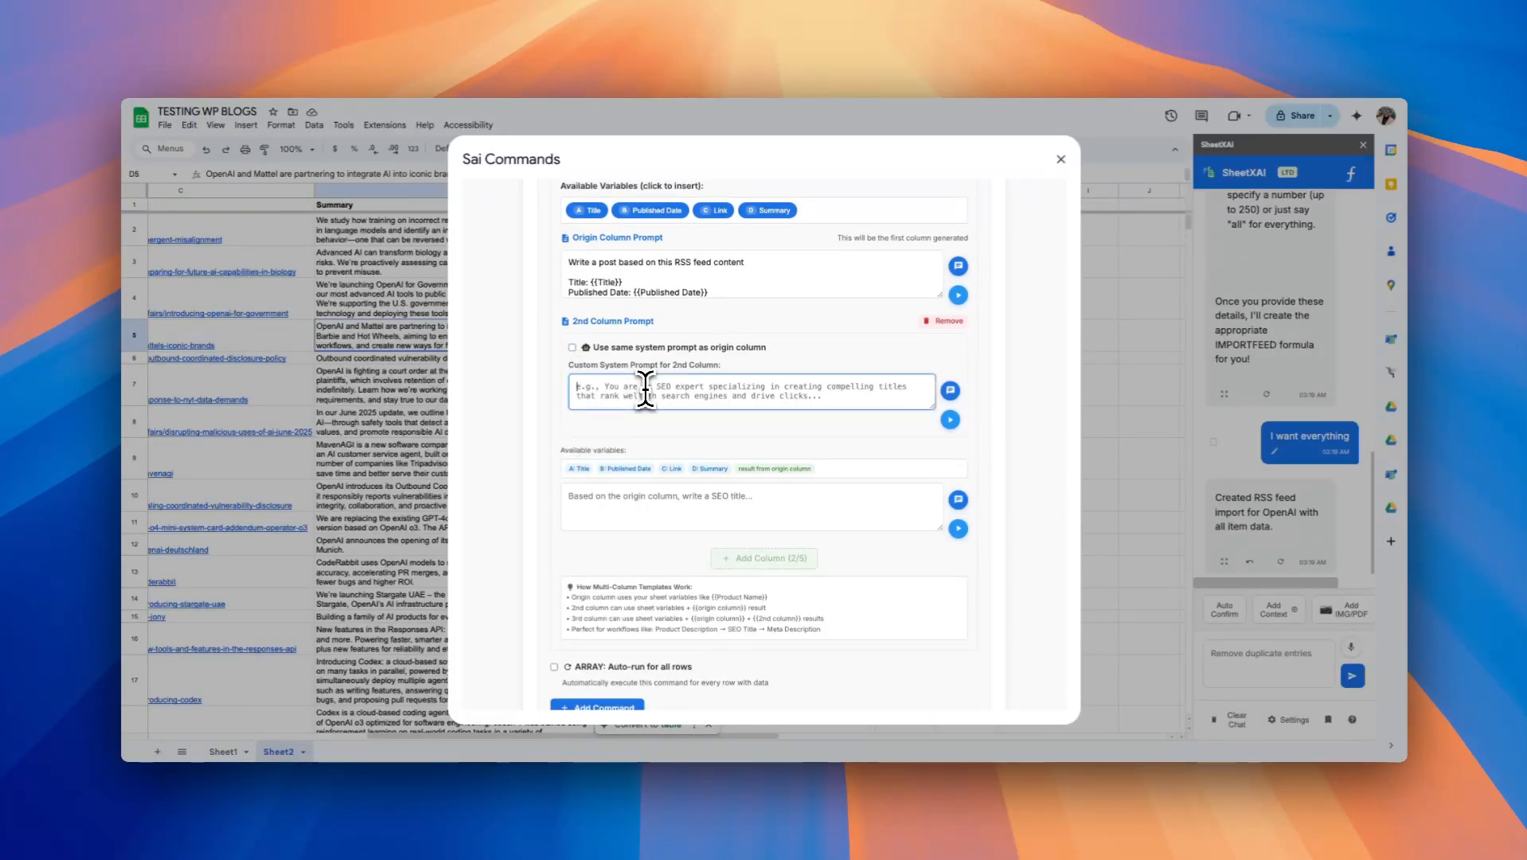
# - Ask the System Prompt Expert "give me a similar system prompt to this", including the copied Facebook prompt and "but this one is for twitter"
pyautogui.click(950, 390)
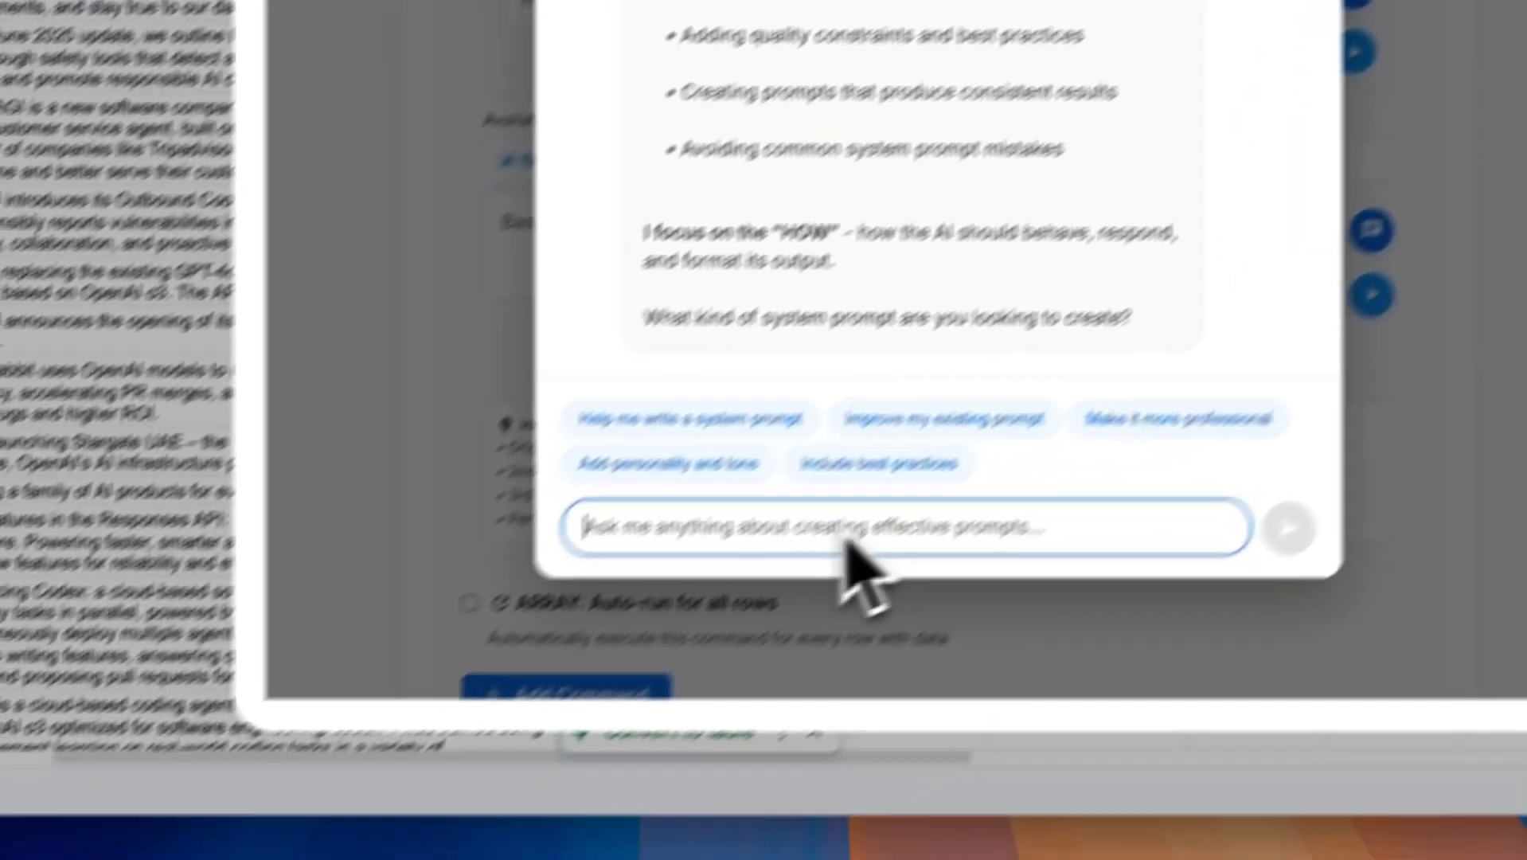
pyautogui.write('give me a similar system prompt to this')
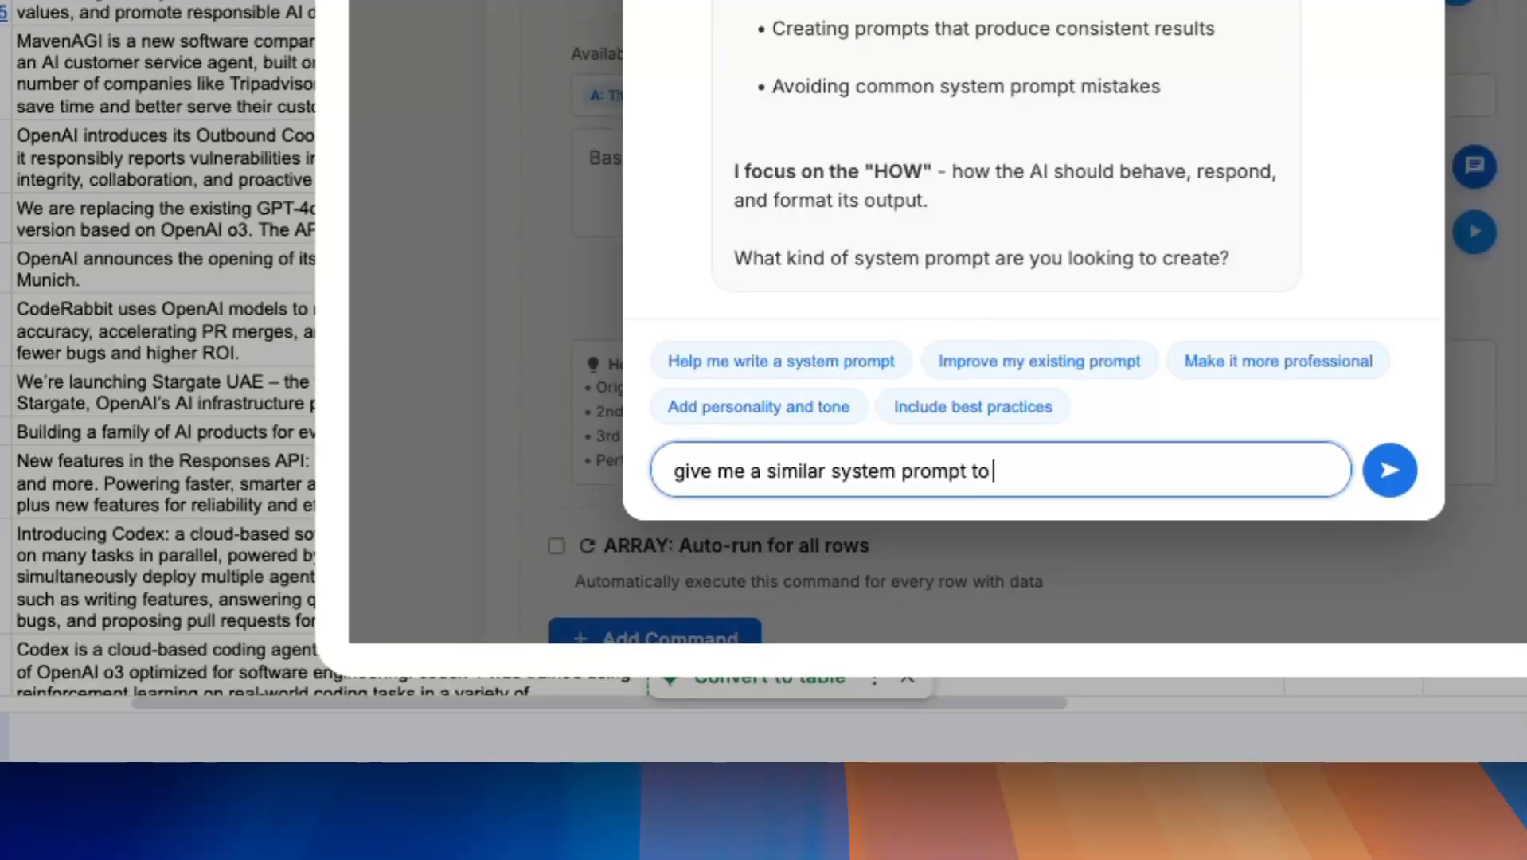
pyautogui.hotkey('shift', 'Return')
pyautogui.hotkey('ctrl', 'v')
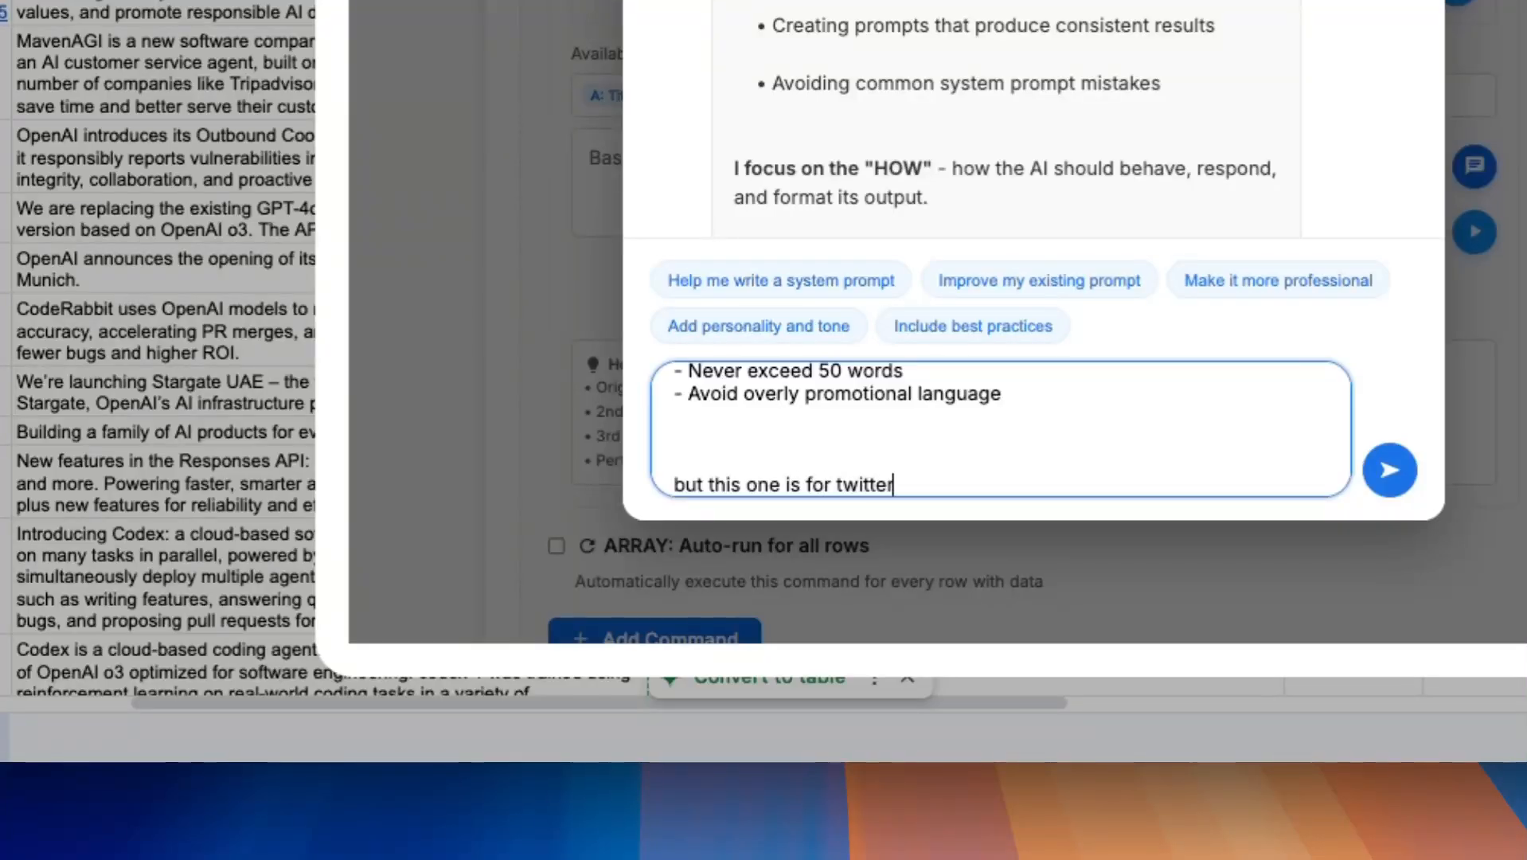
pyautogui.write('st')
pyautogui.press('Return')
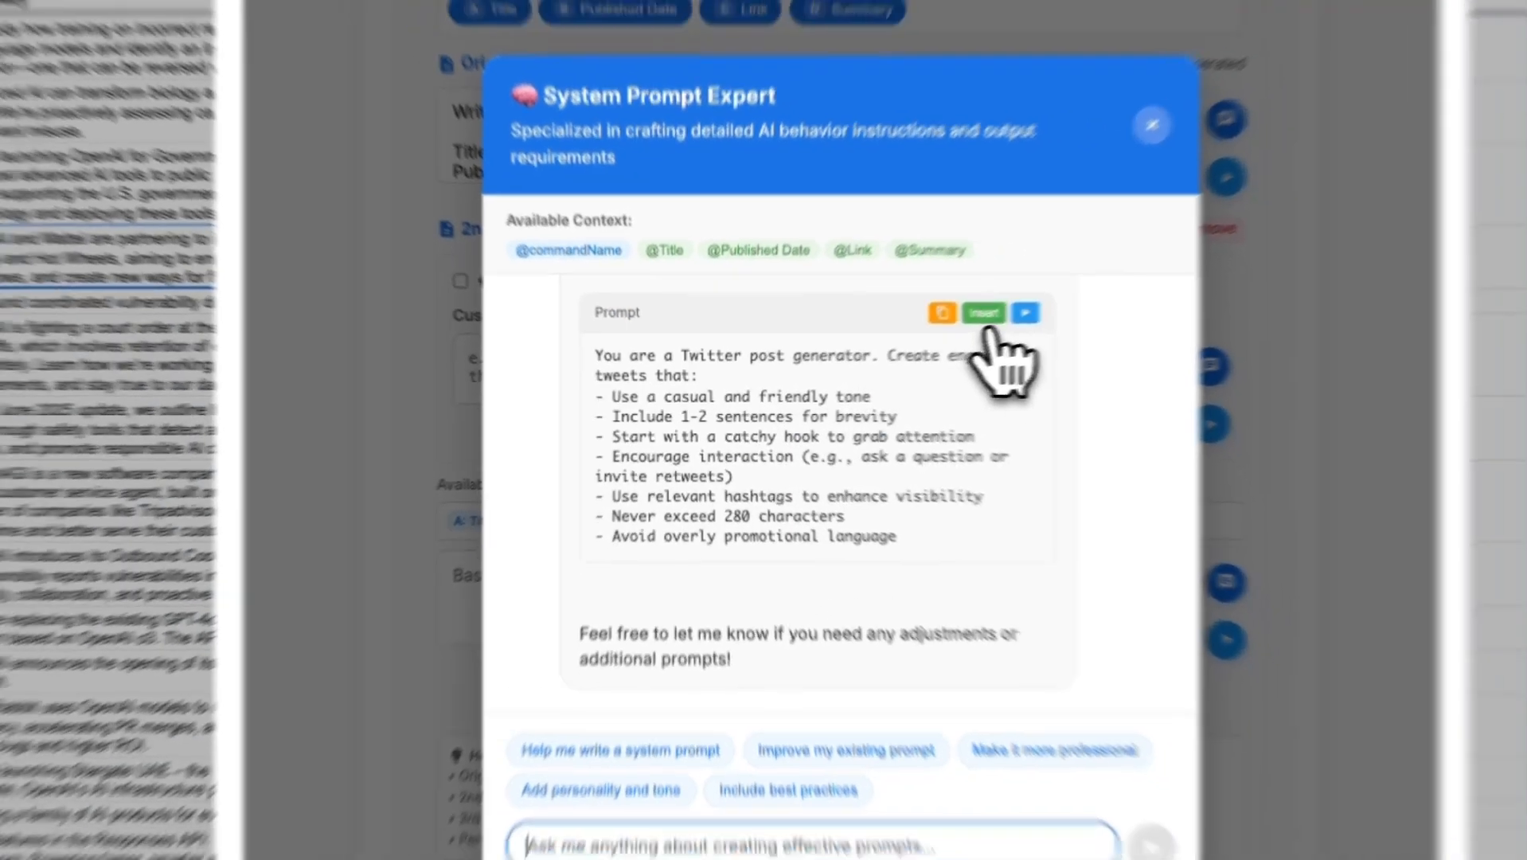
# - Insert the generated Twitter post generator prompt as the 2nd column's custom system prompt and check its text
pyautogui.click(1029, 296)
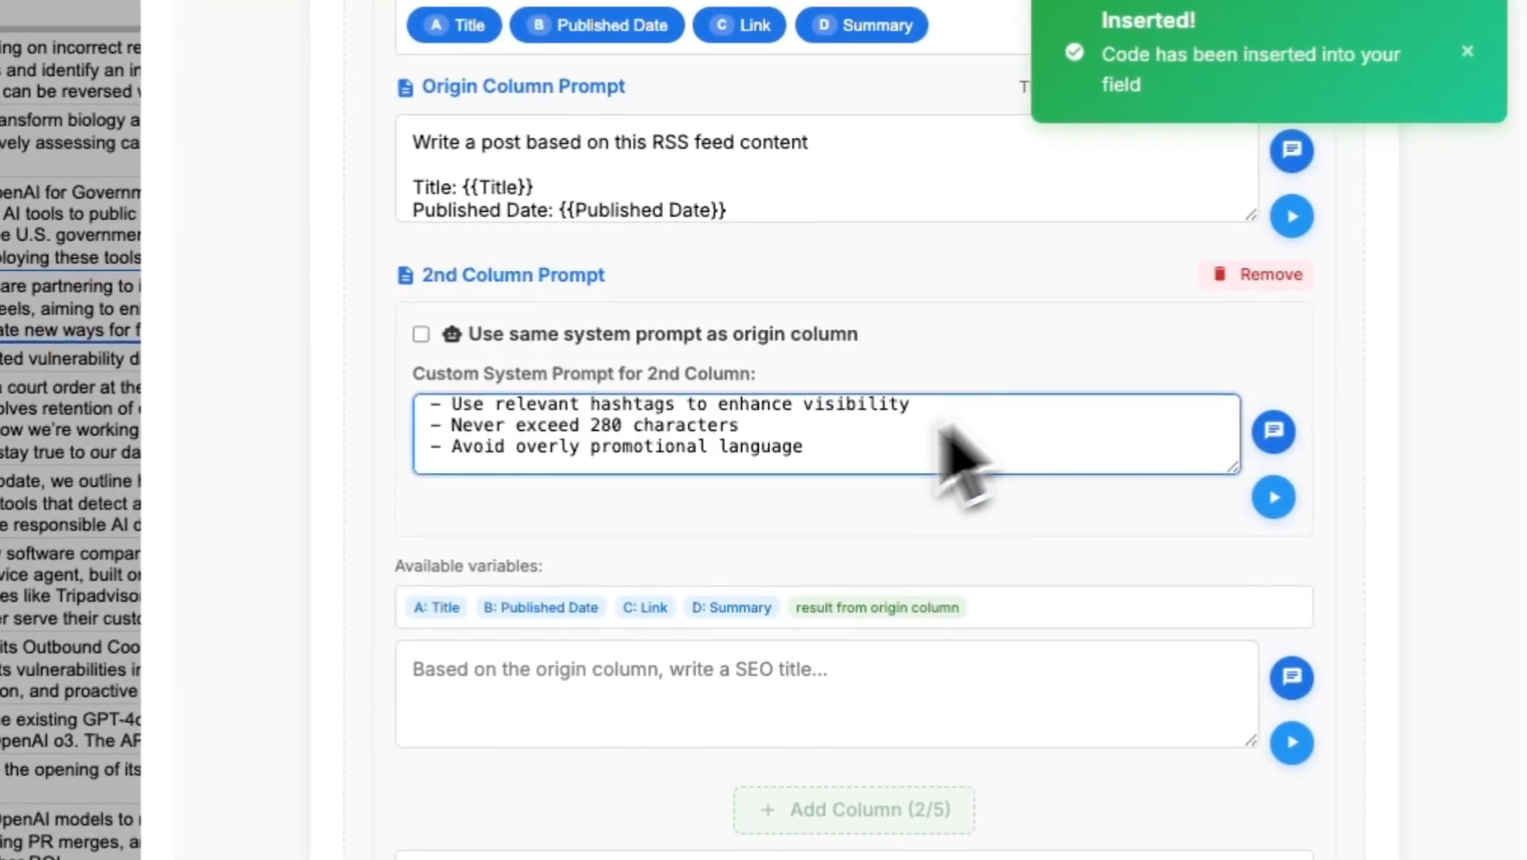
pyautogui.scroll(3, 923, 415)
pyautogui.scroll(-3, 841, 635)
pyautogui.scroll(1, 851, 665)
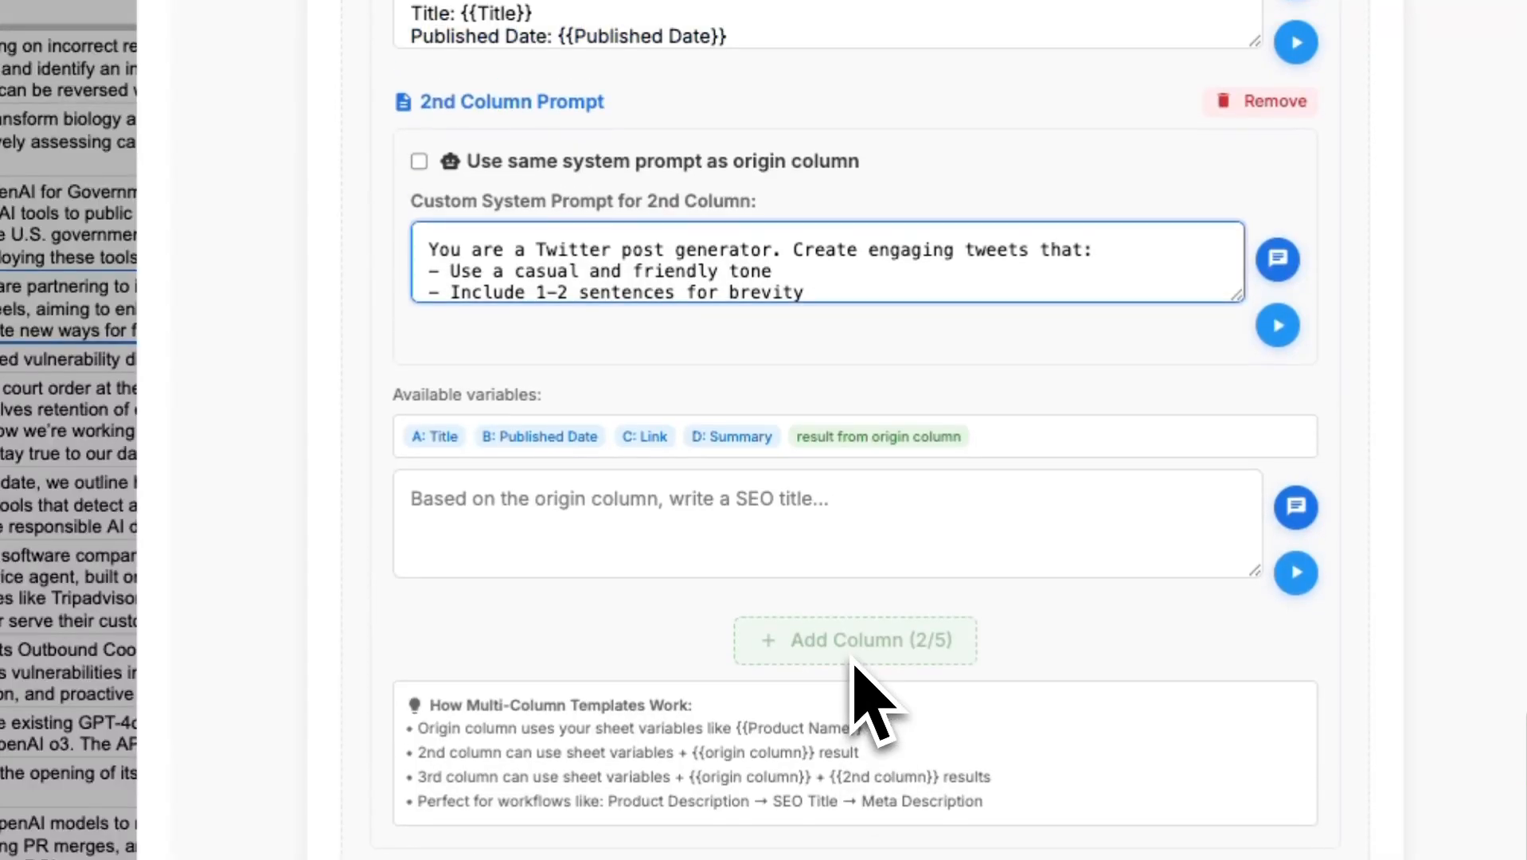
# - Copy the whole origin column prompt into the 2nd column's prompt, including its title, date and summary lines
pyautogui.scroll(3, 777, 557)
pyautogui.click(818, 225)
pyautogui.hotkey('ctrl', 'a')
pyautogui.hotkey('ctrl', 'c')
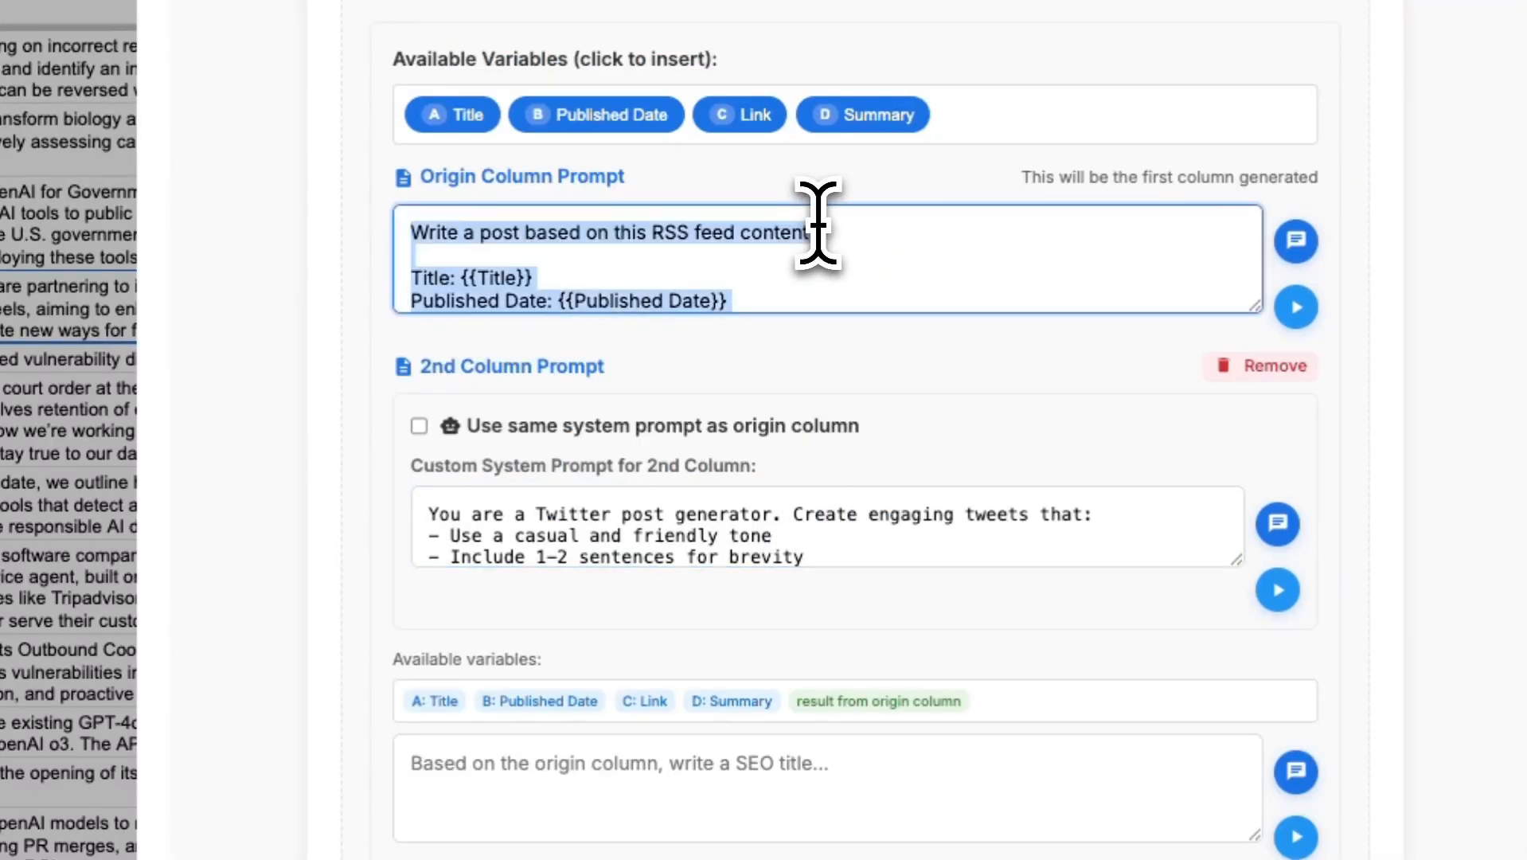
pyautogui.scroll(-5, 732, 535)
pyautogui.click(744, 778)
pyautogui.hotkey('ctrl', 'v')
pyautogui.scroll(-3, 844, 430)
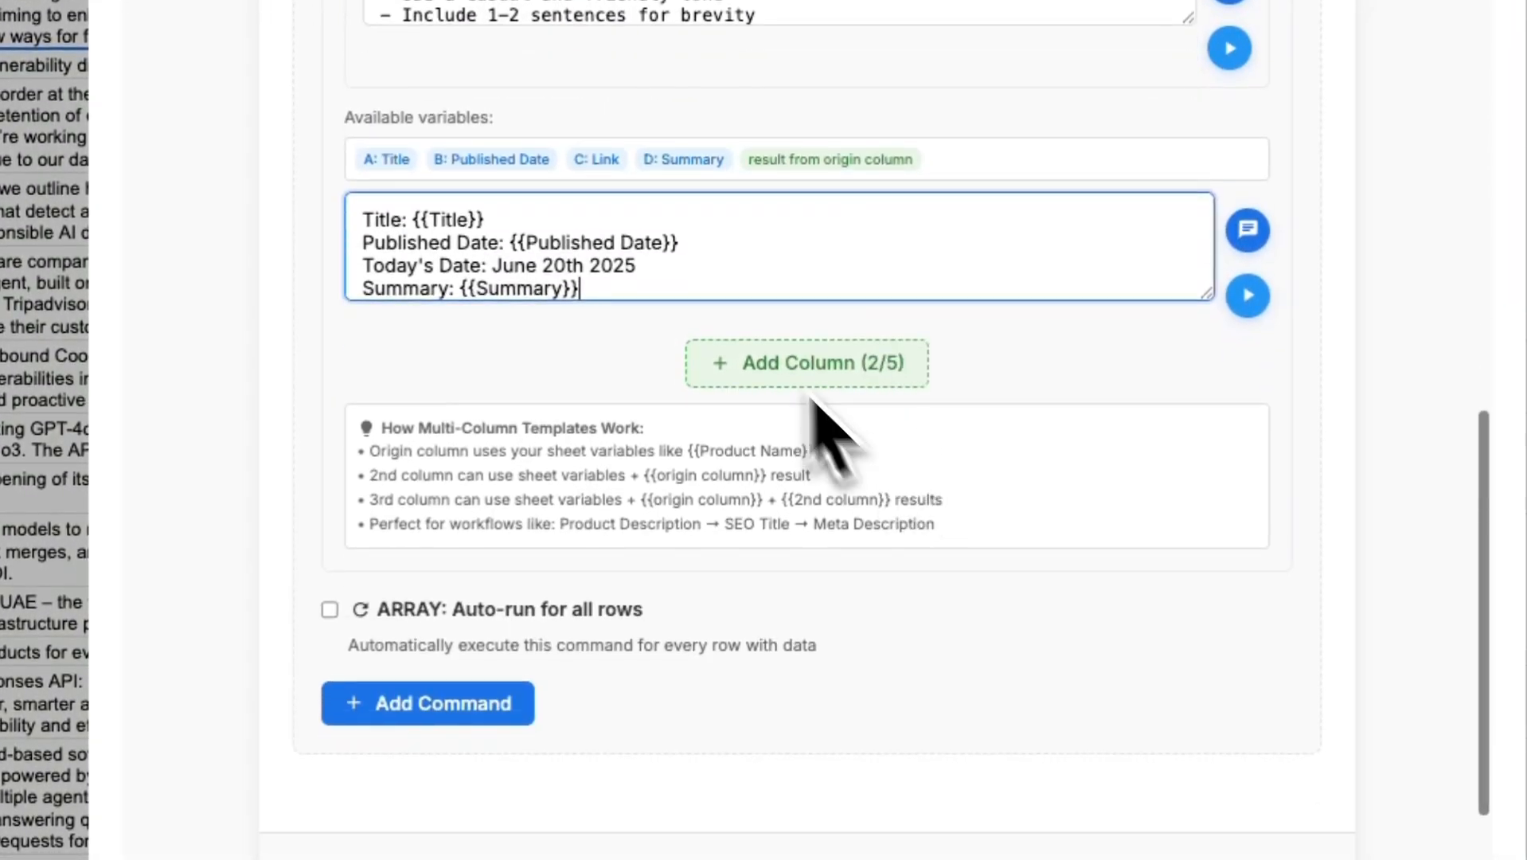
pyautogui.scroll(3, 740, 296)
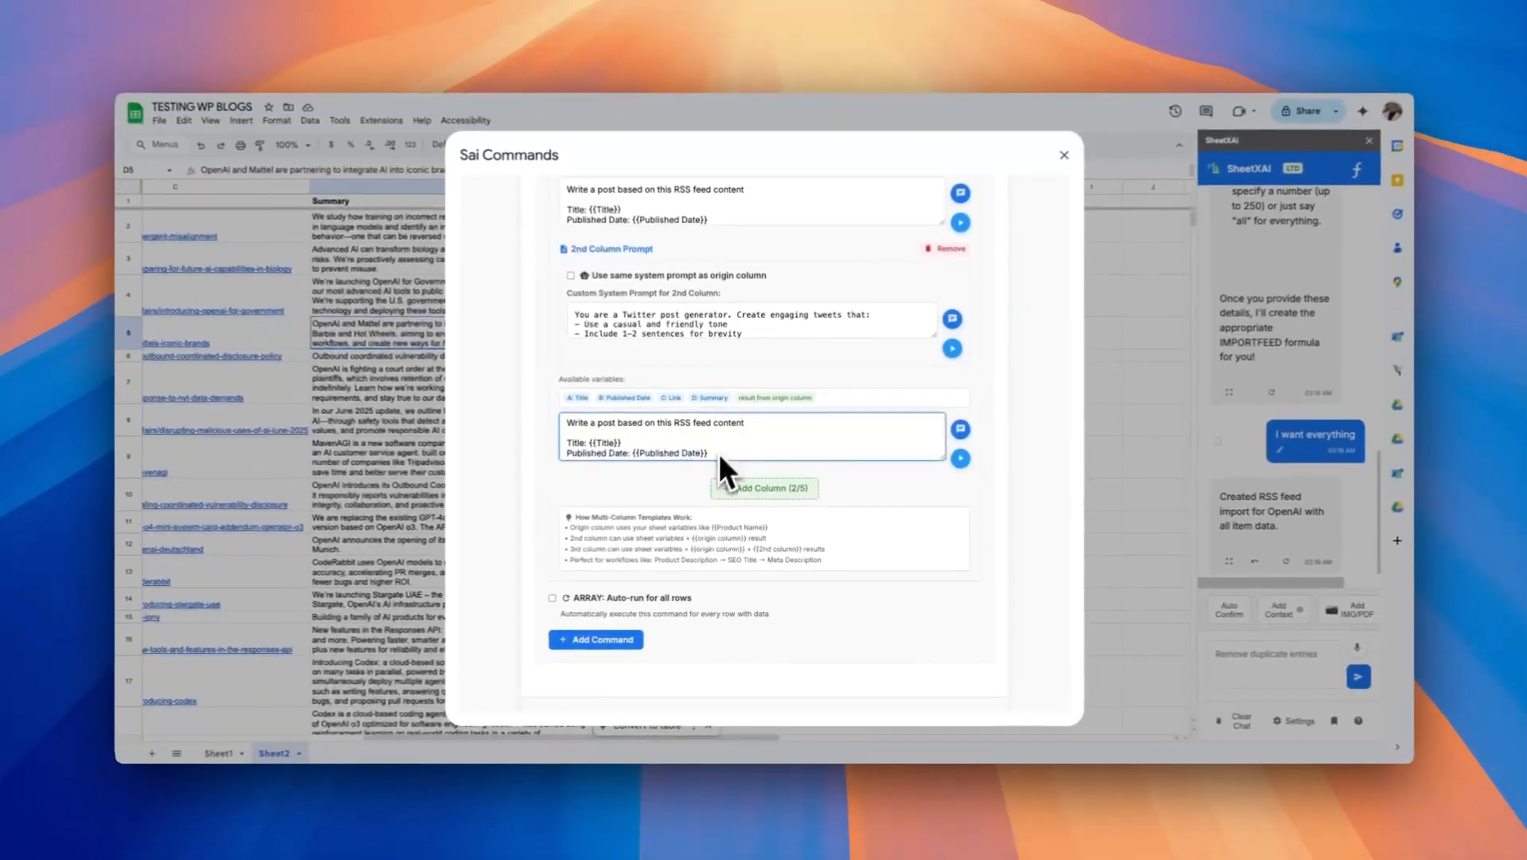
# - Add a third column and switch it from the origin column's system prompt to its own custom one
pyautogui.scroll(-2, 716, 446)
pyautogui.click(753, 367)
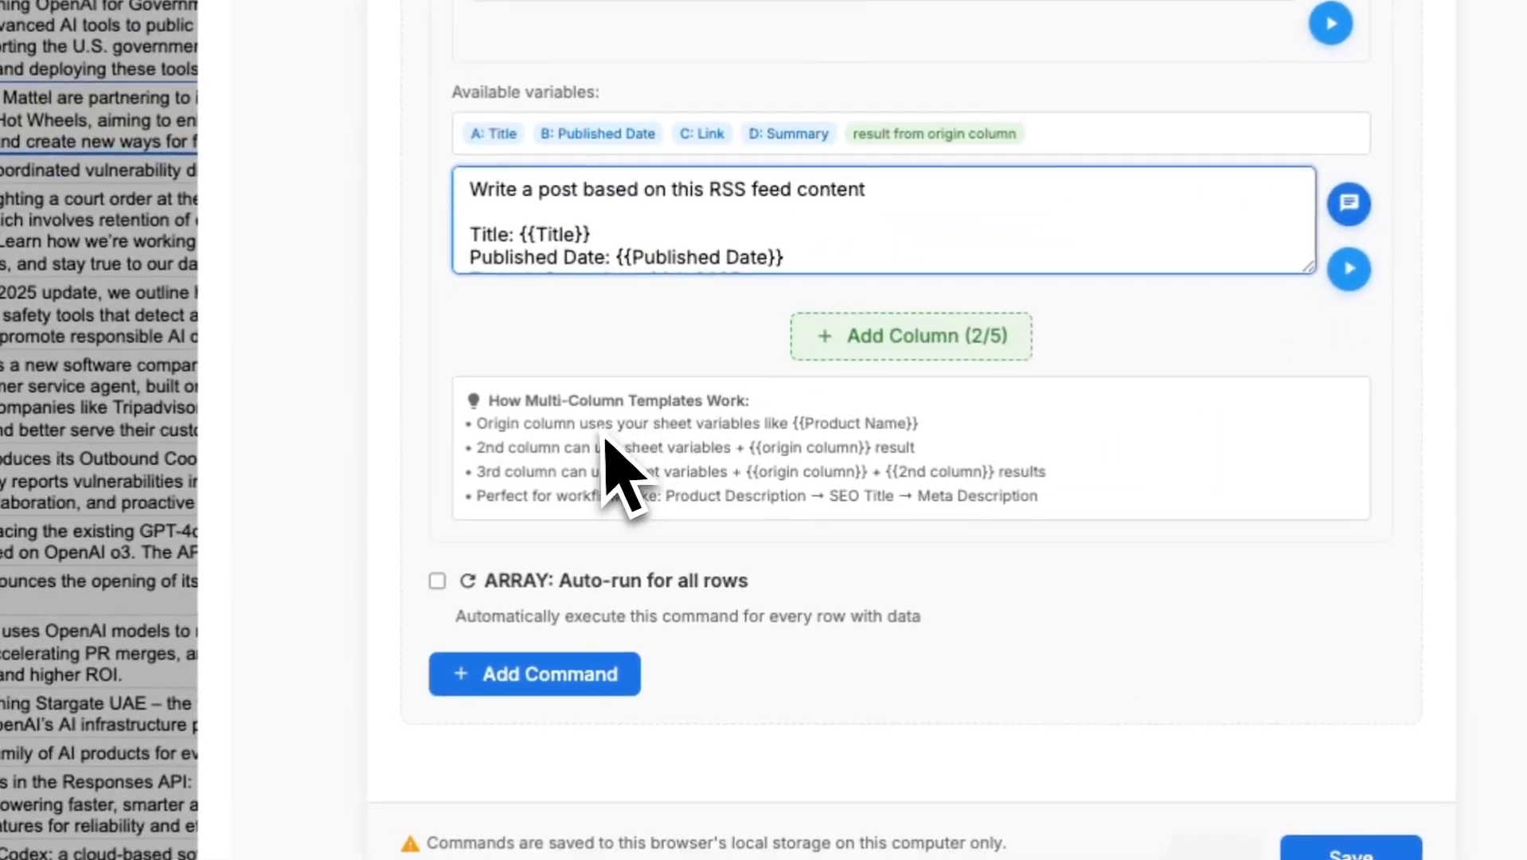
pyautogui.scroll(4, 765, 283)
pyautogui.scroll(-4, 768, 225)
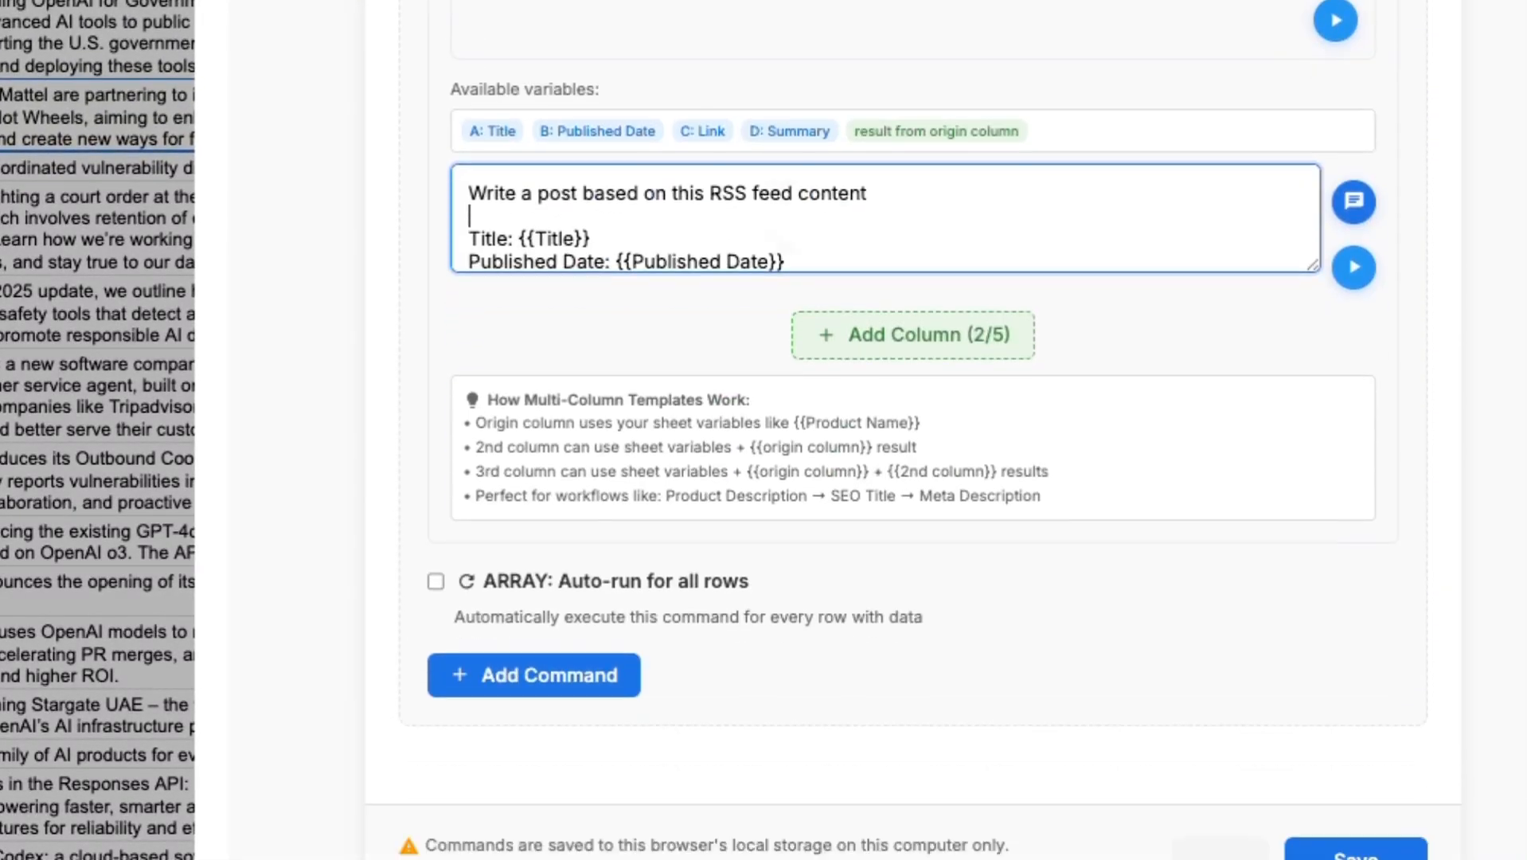
pyautogui.scroll(-2, 764, 223)
pyautogui.click(897, 352)
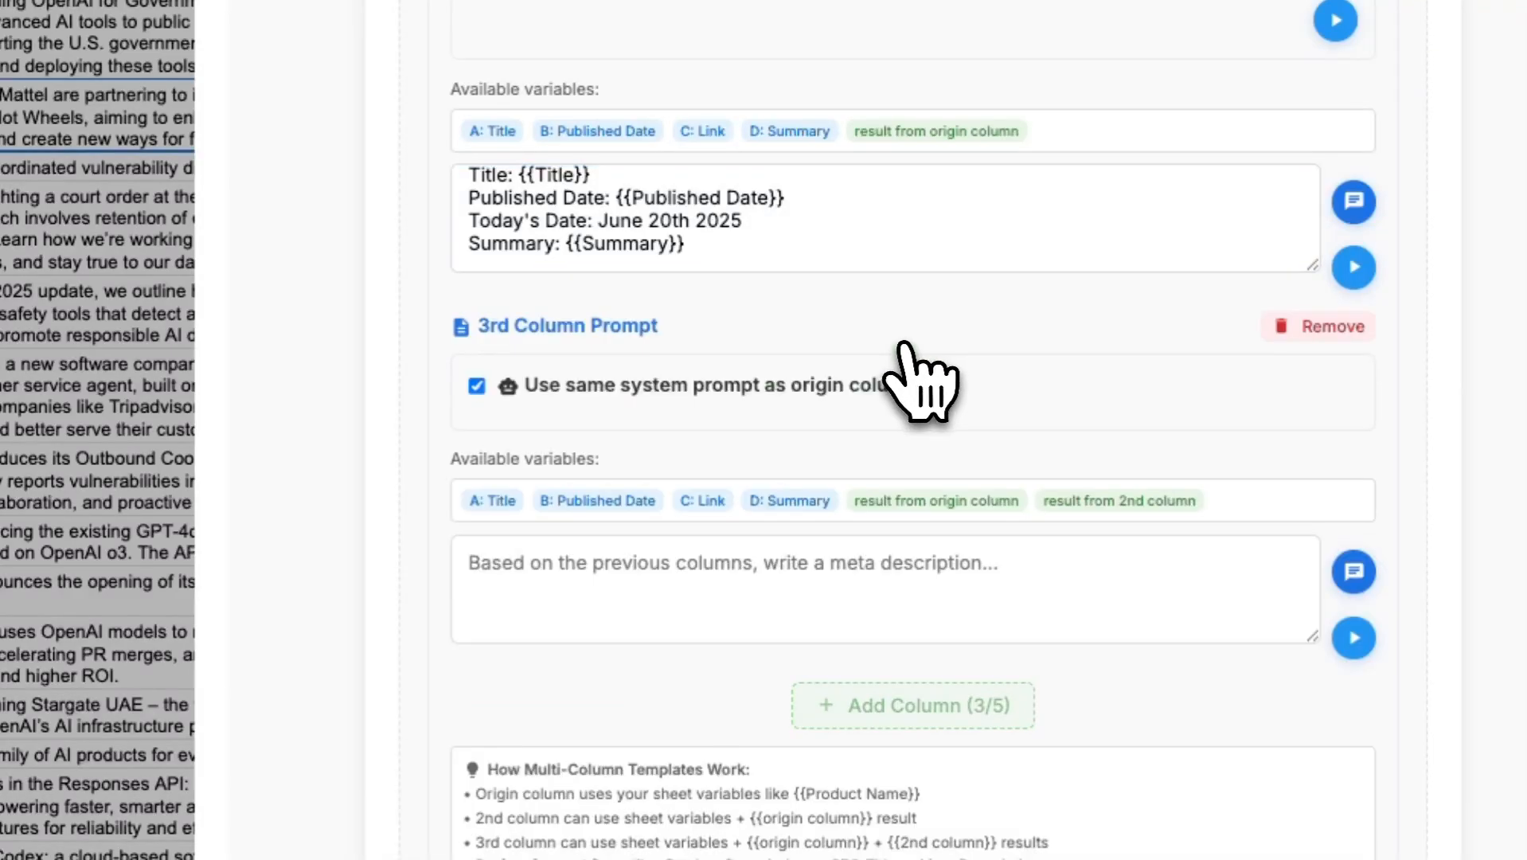
pyautogui.scroll(-4, 819, 597)
pyautogui.scroll(4, 717, 334)
pyautogui.click(476, 385)
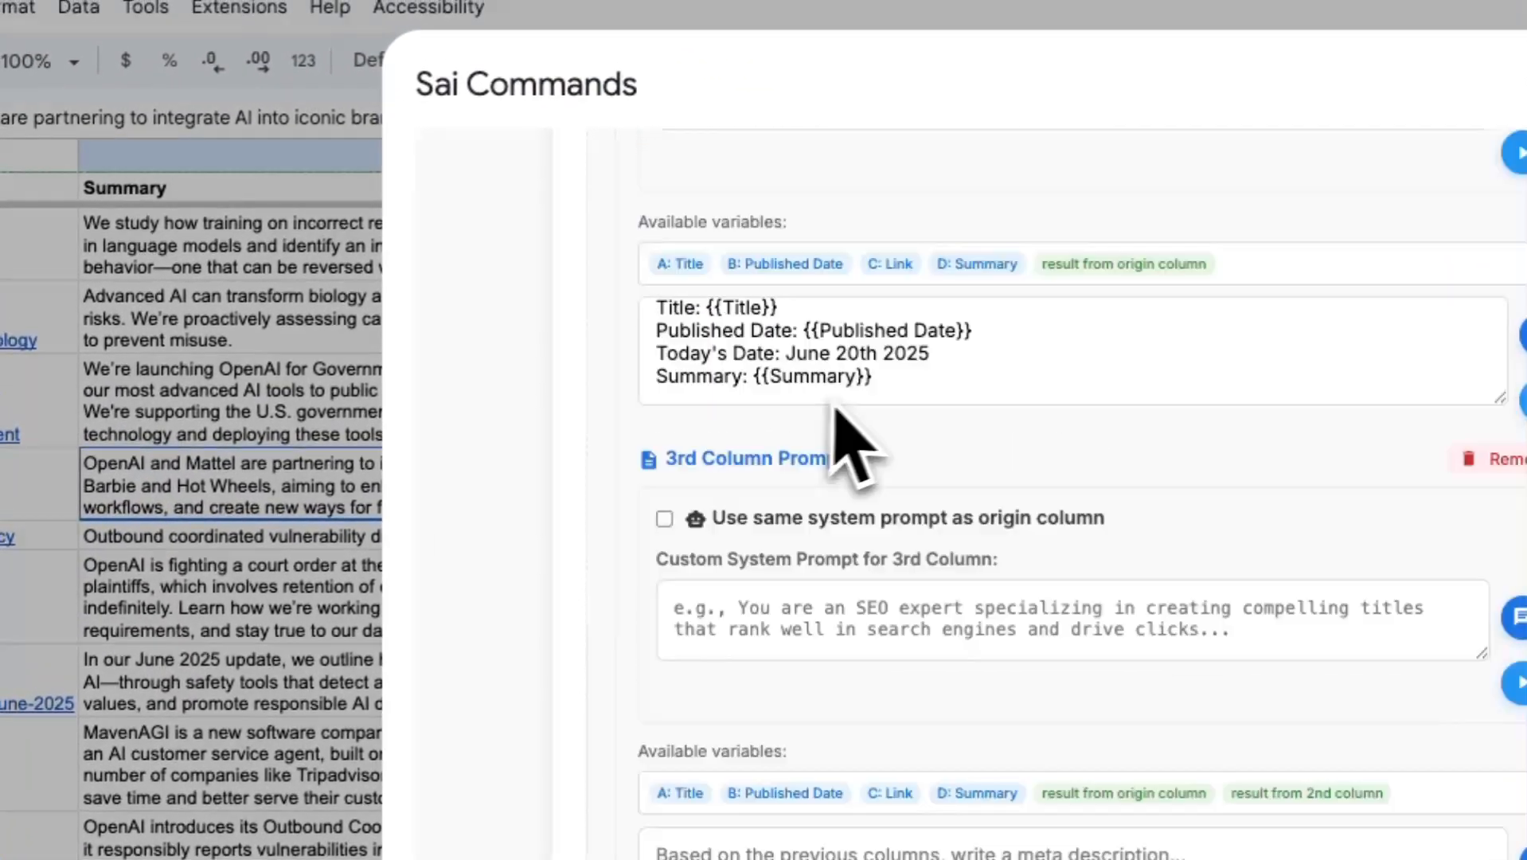
# - Copy the Twitter post generator text from the 2nd column's custom system prompt
pyautogui.scroll(3, 848, 445)
pyautogui.scroll(2, 796, 557)
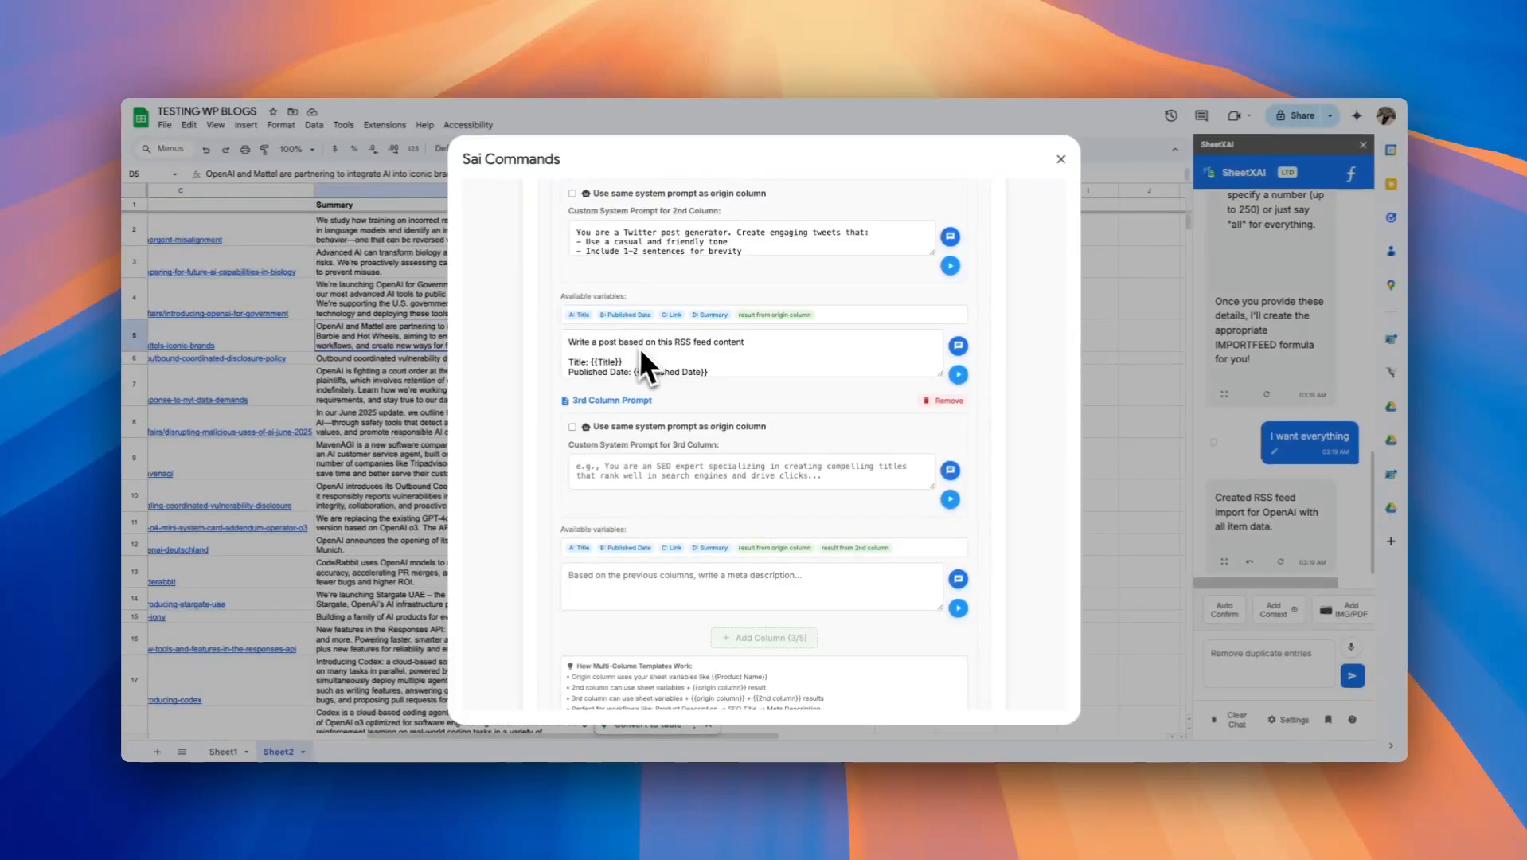
pyautogui.scroll(-2, 652, 422)
pyautogui.scroll(-1, 643, 382)
pyautogui.scroll(1, 687, 249)
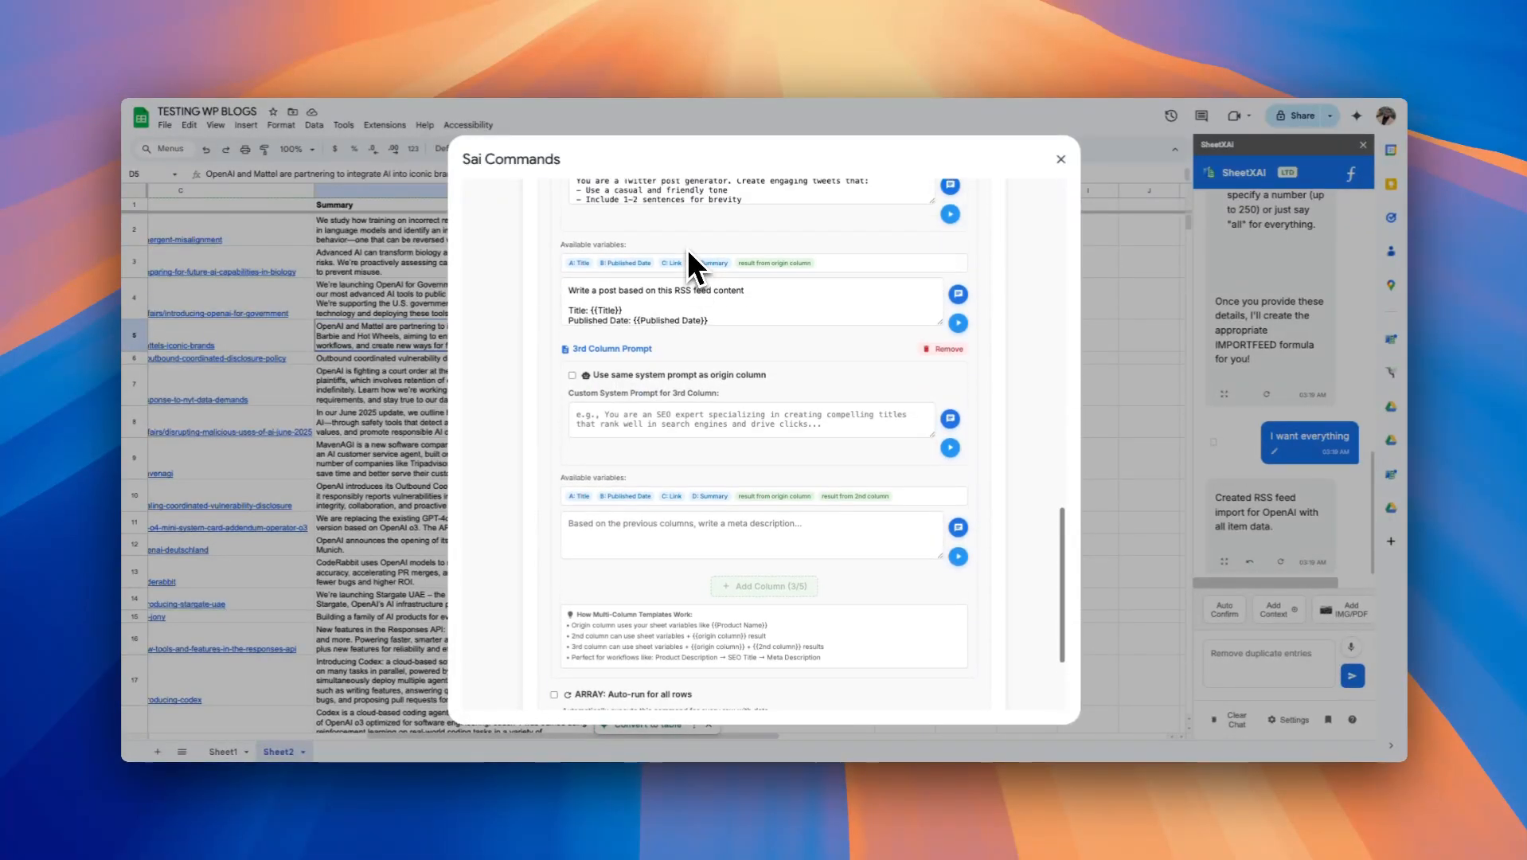
pyautogui.scroll(-1, 687, 248)
pyautogui.click(636, 362)
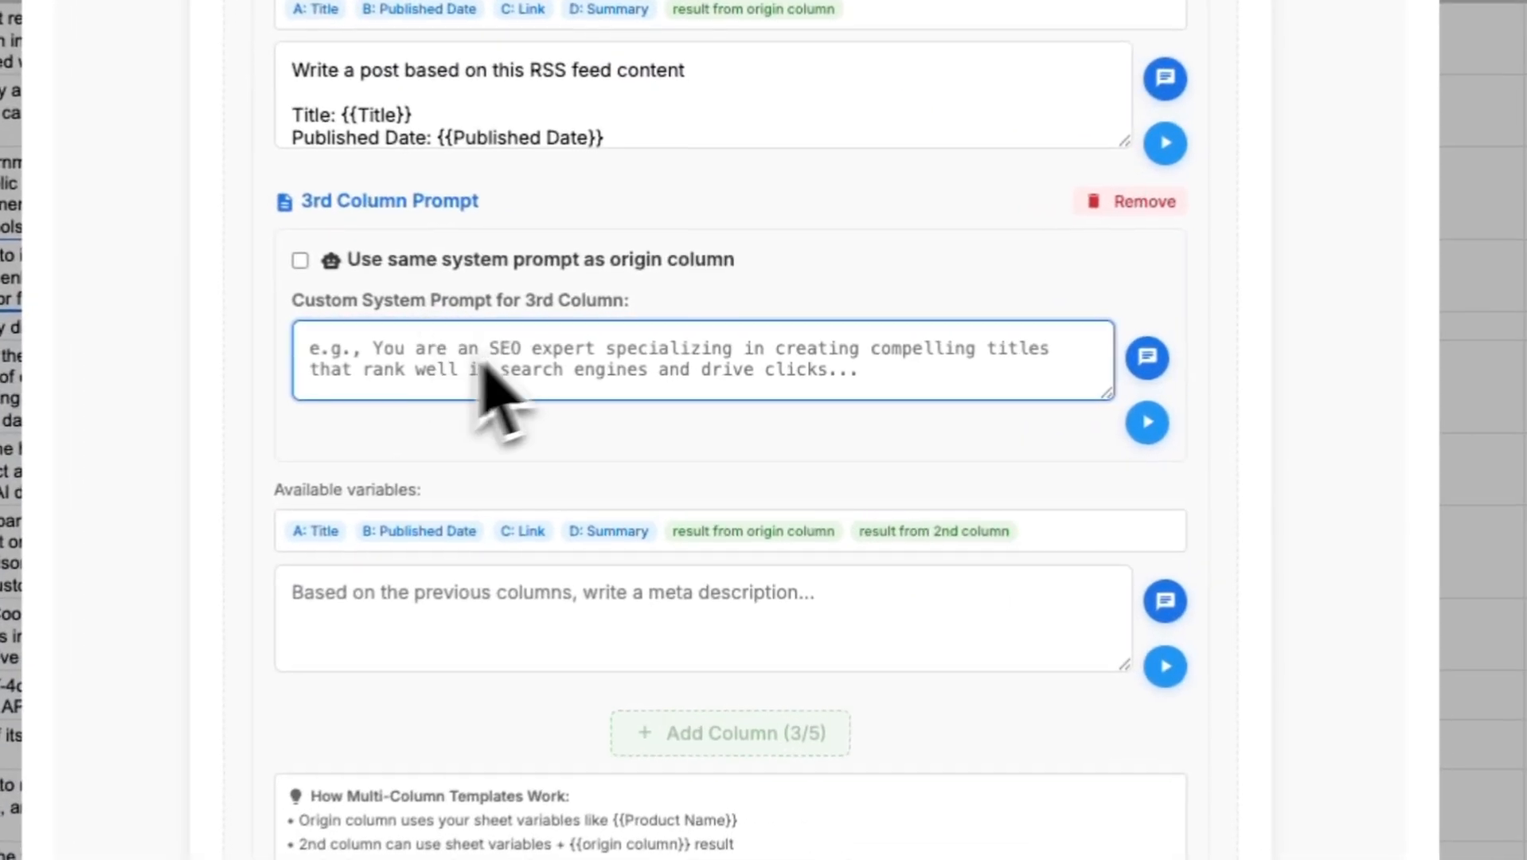
pyautogui.scroll(6, 716, 326)
pyautogui.click(640, 347)
pyautogui.hotkey('ctrl', 'a')
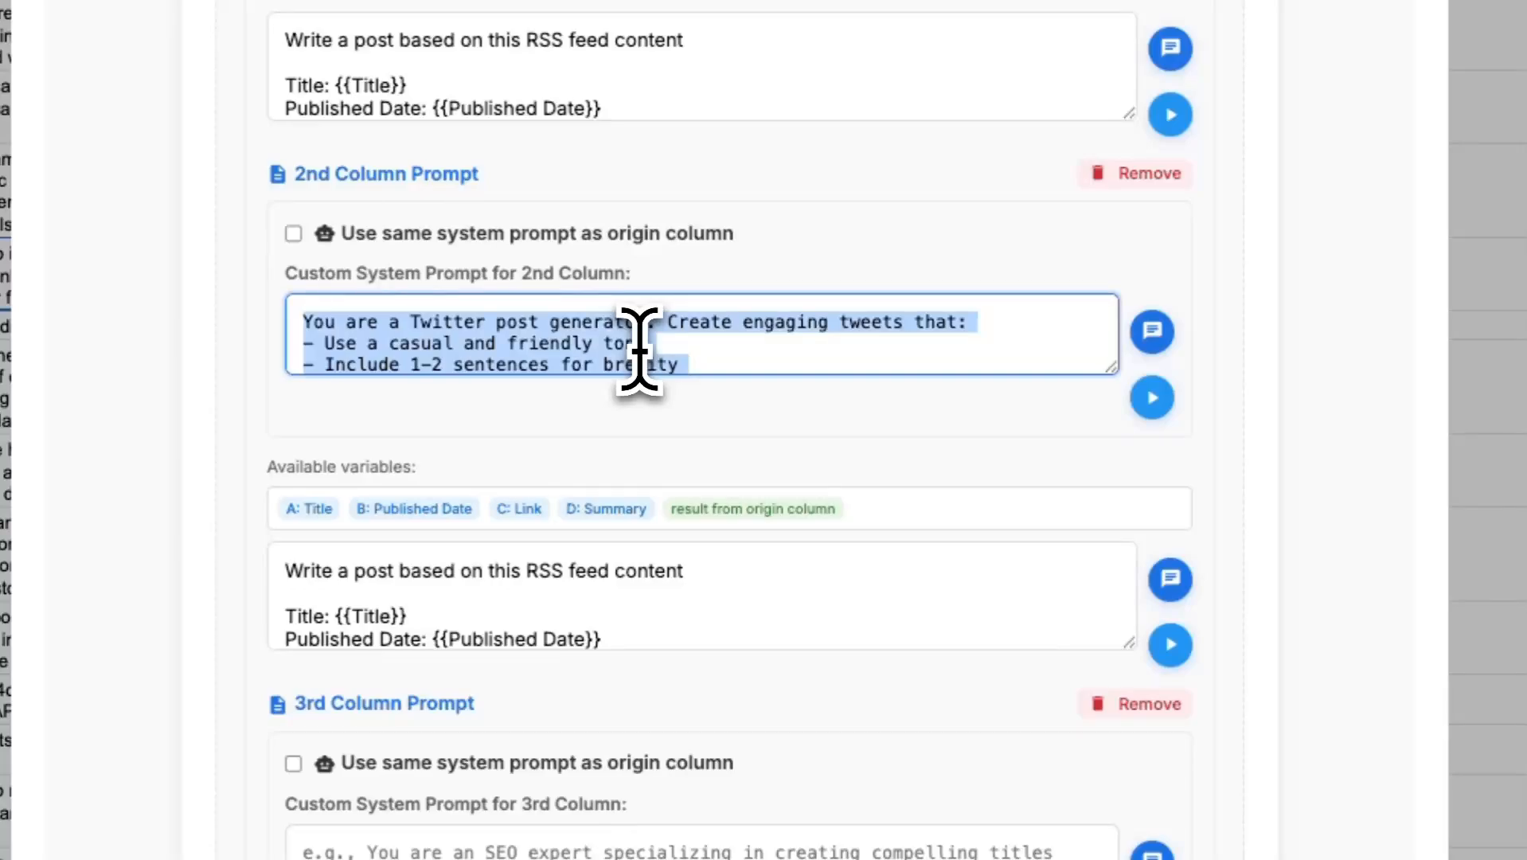
# - Ask the System Prompt Expert for the 3rd column to write a similar prompt for a short blog post, including the copied Twitter prompt
pyautogui.scroll(-5, 596, 630)
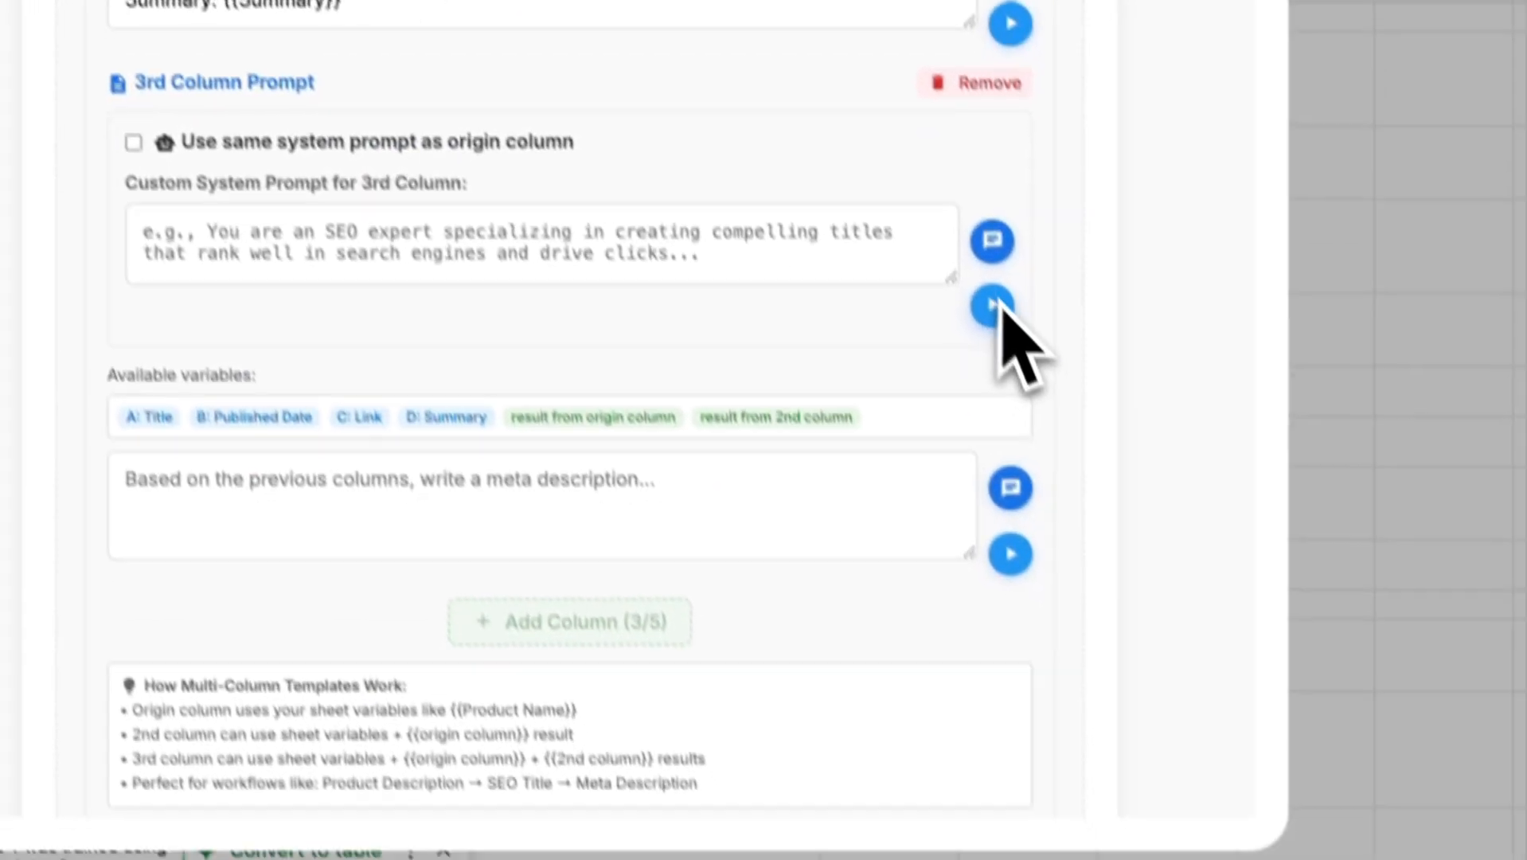
pyautogui.click(1144, 534)
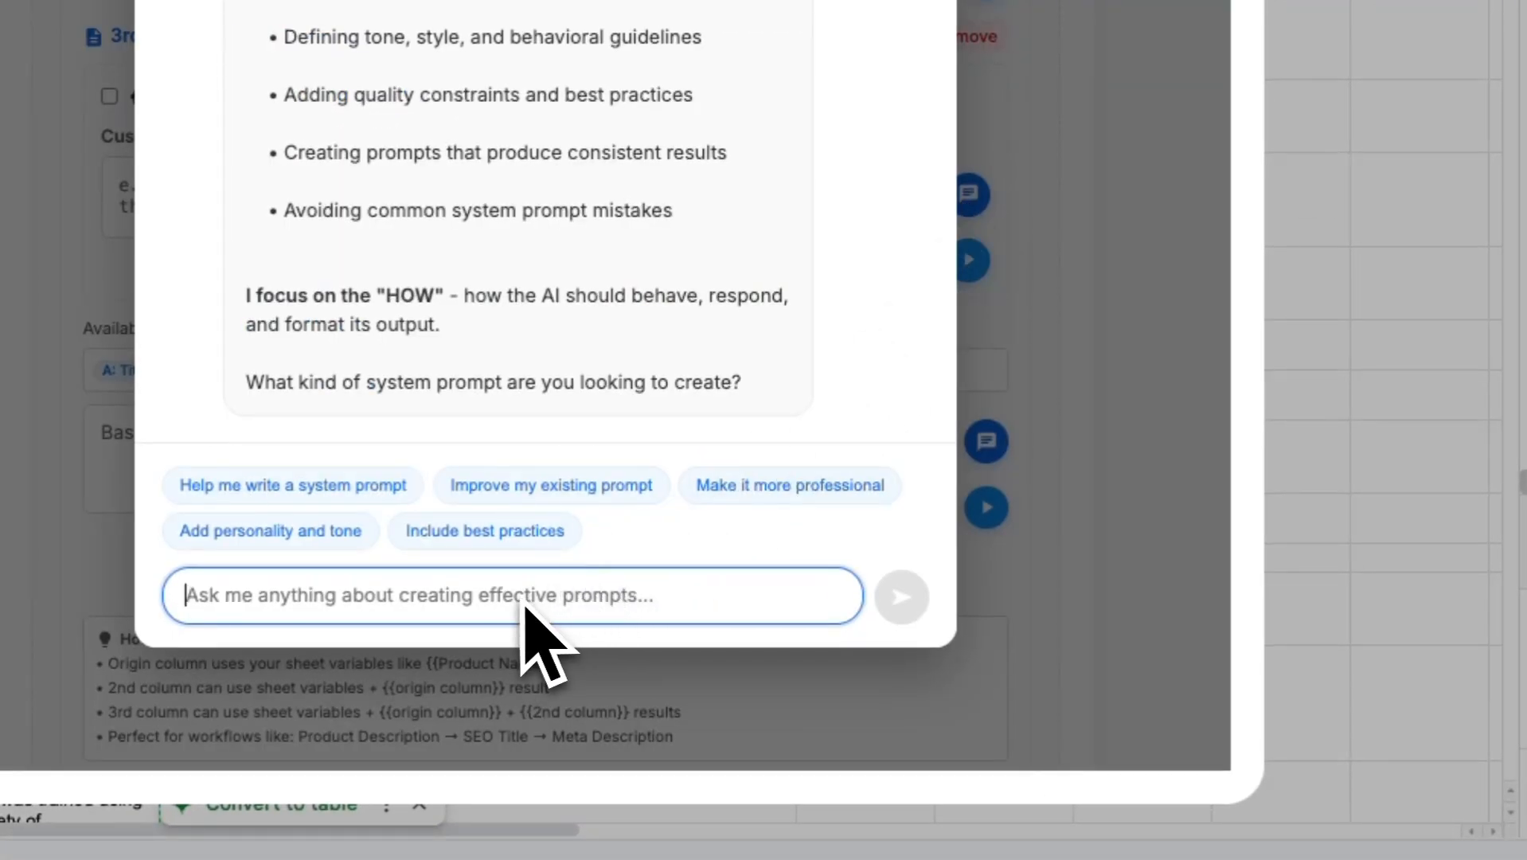
pyautogui.write('give me a similar prompt to this but this will be for a short b')
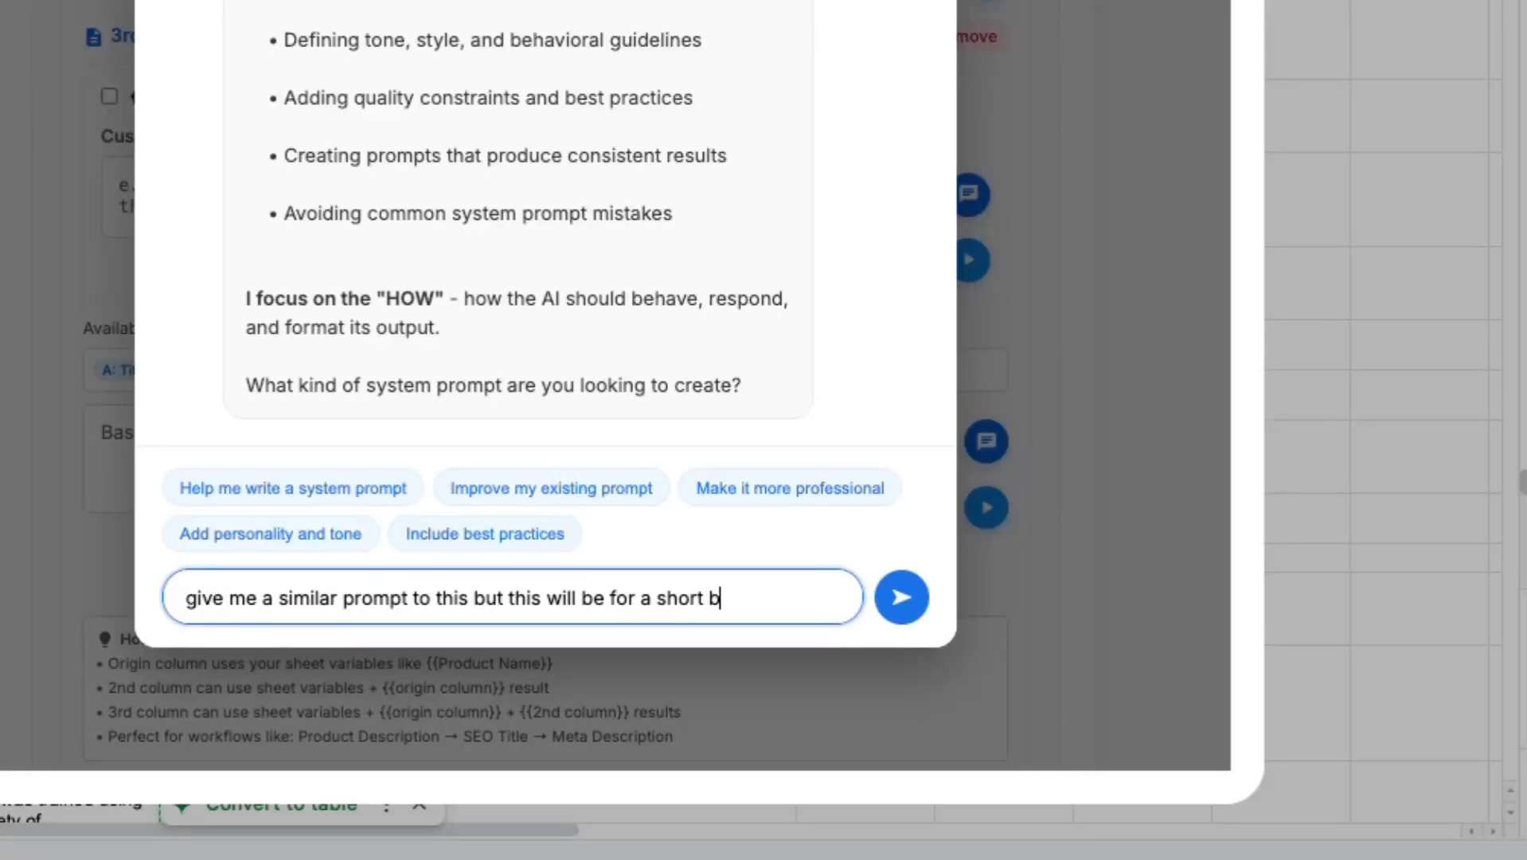
pyautogui.write('t')
pyautogui.hotkey('ctrl', 'v')
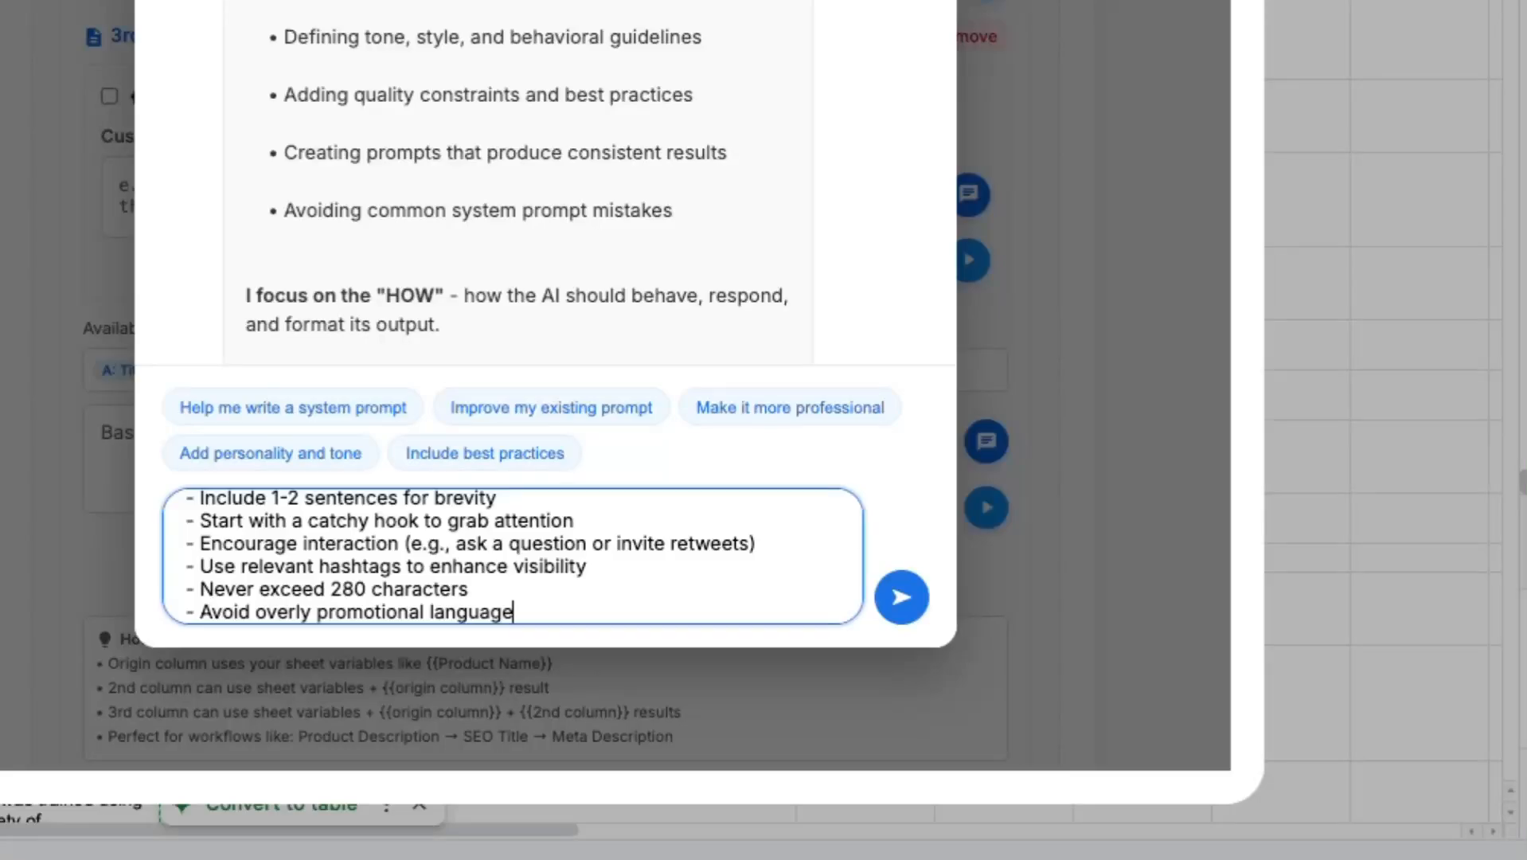
pyautogui.press('Return')
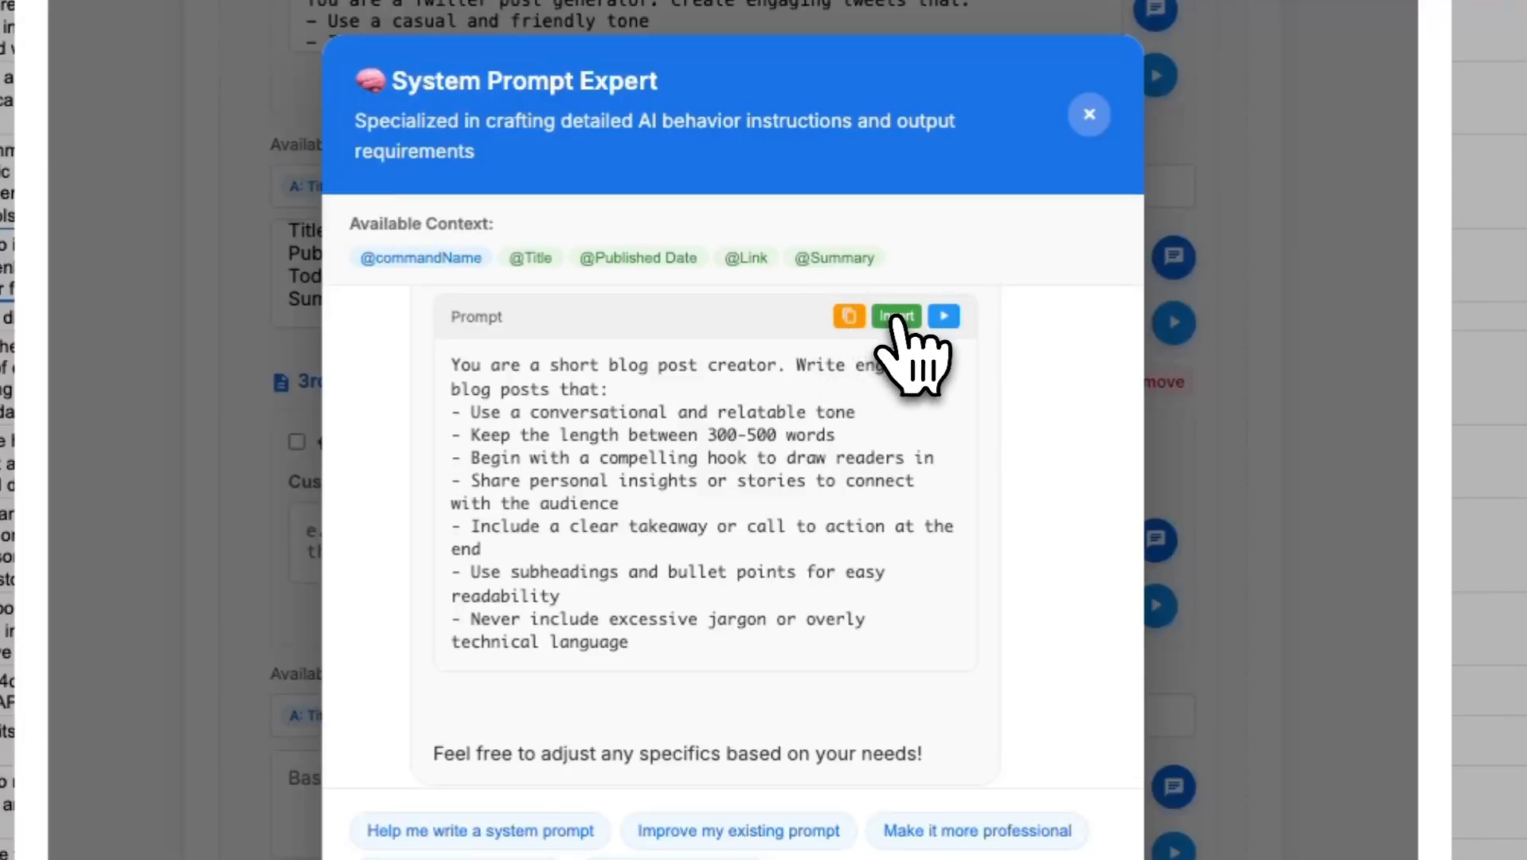
# - Insert the generated short blog post creator prompt as the 3rd column's custom system prompt
pyautogui.click(895, 316)
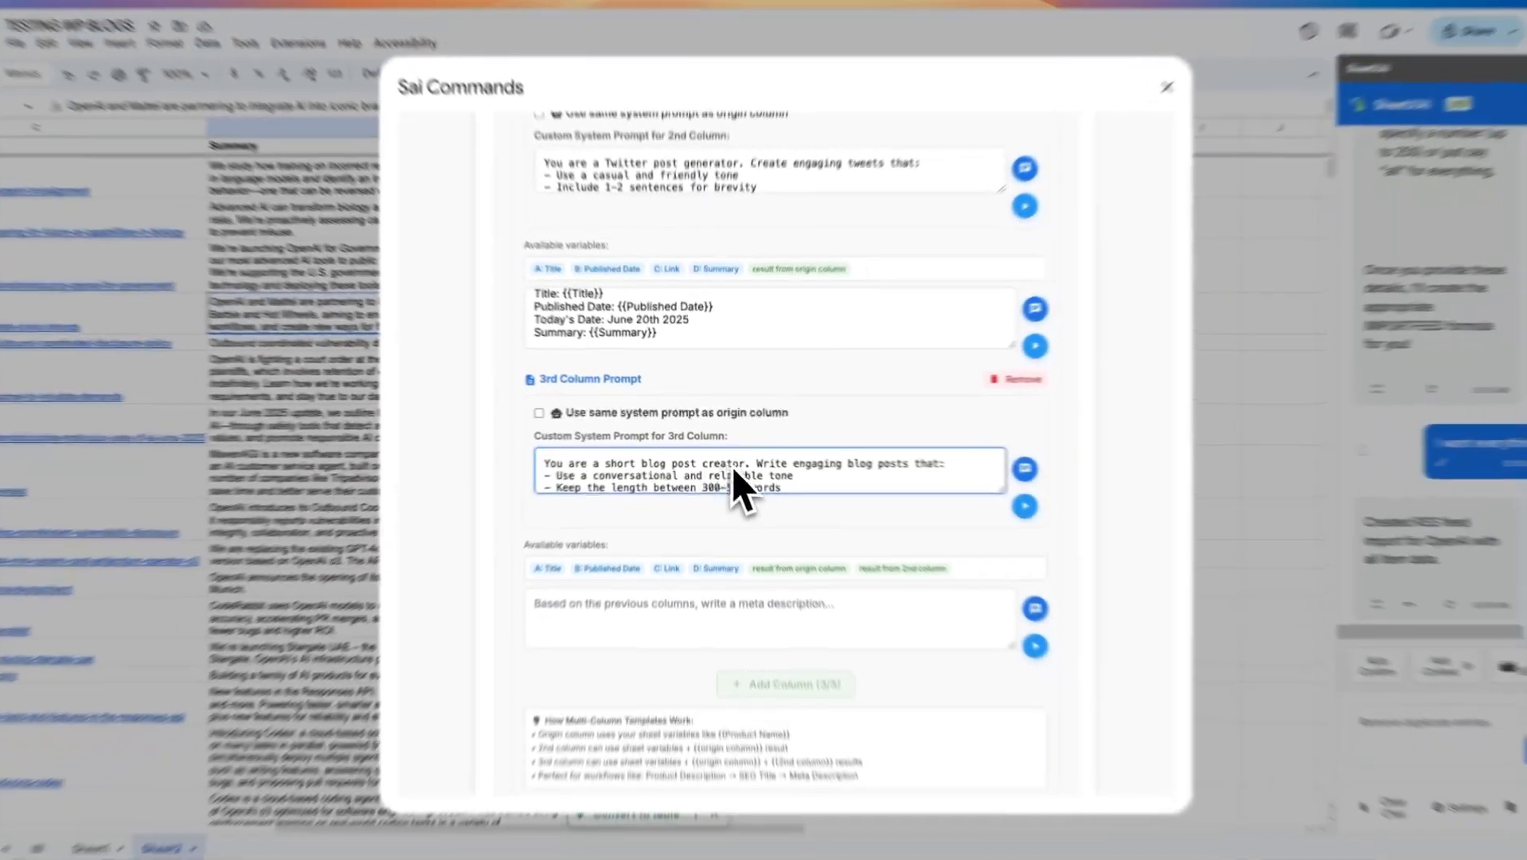
pyautogui.scroll(5, 741, 526)
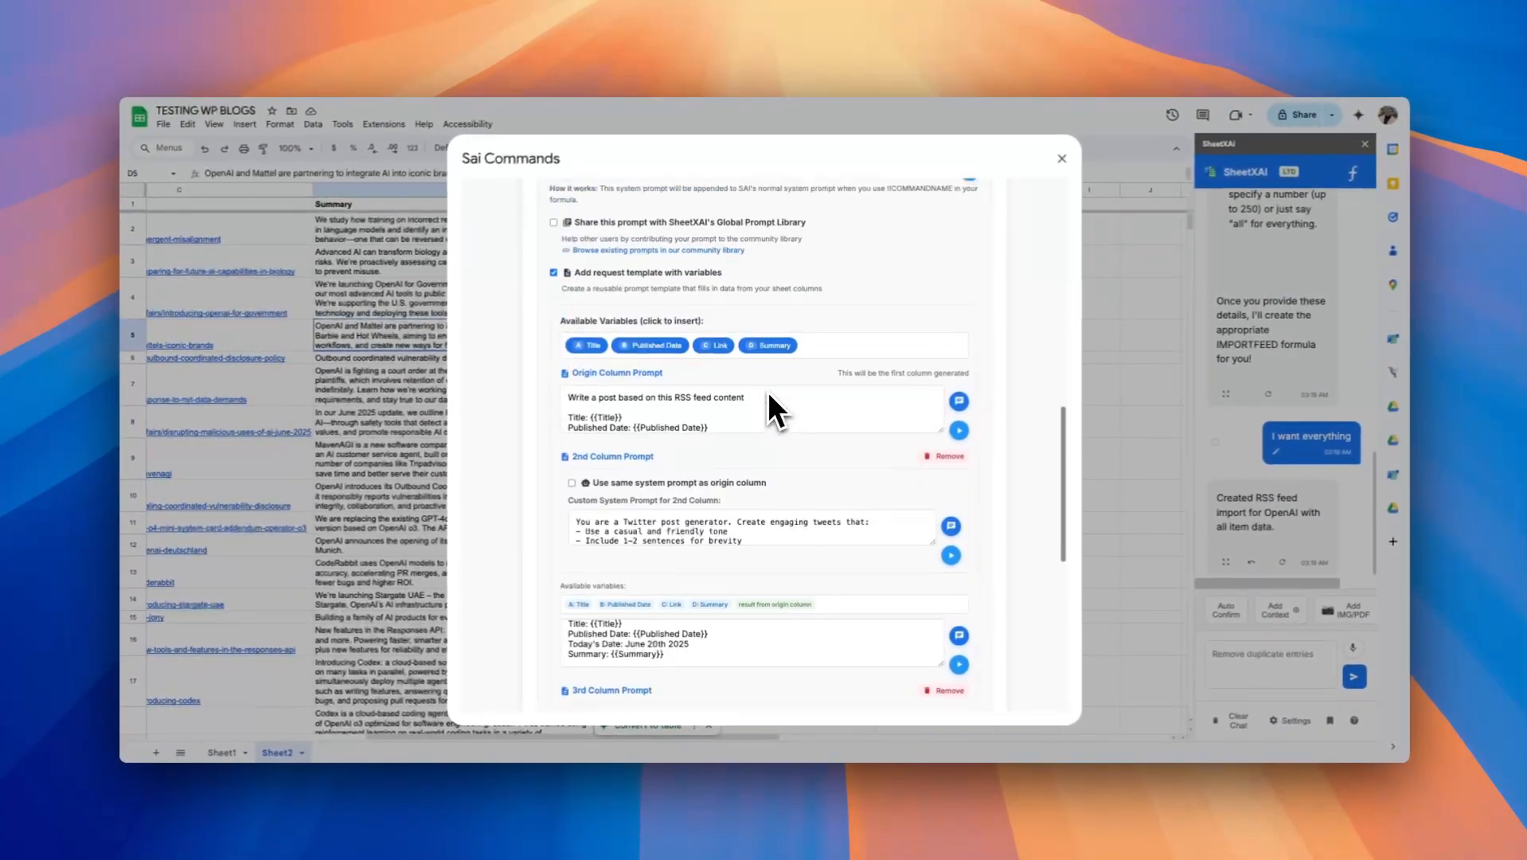
pyautogui.scroll(4, 767, 391)
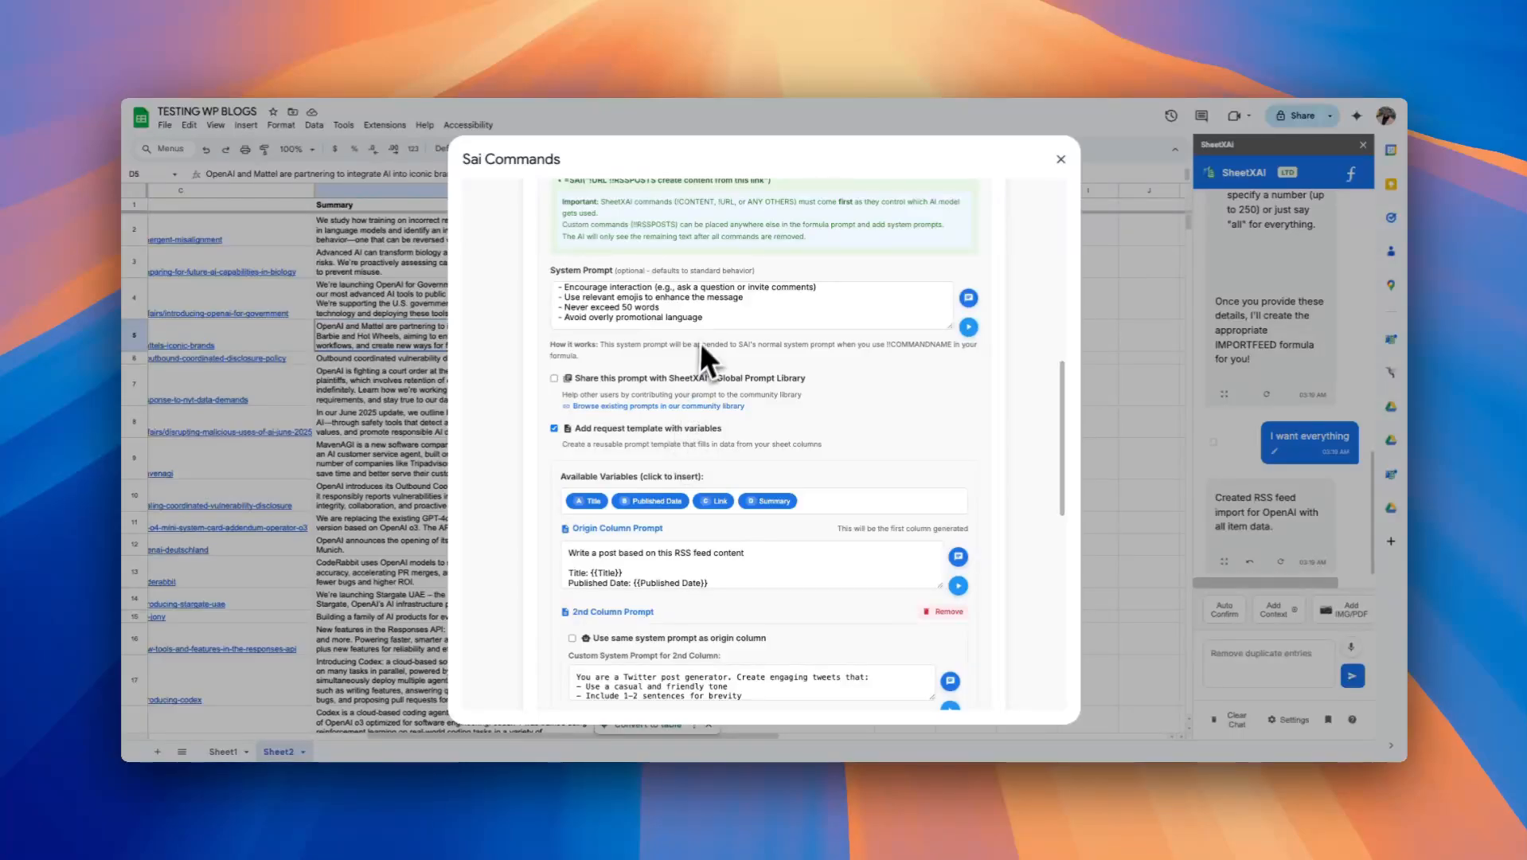
# - Copy the 2nd column's full RSS feed request prompt into the 3rd column's request prompt
pyautogui.scroll(-10, 713, 344)
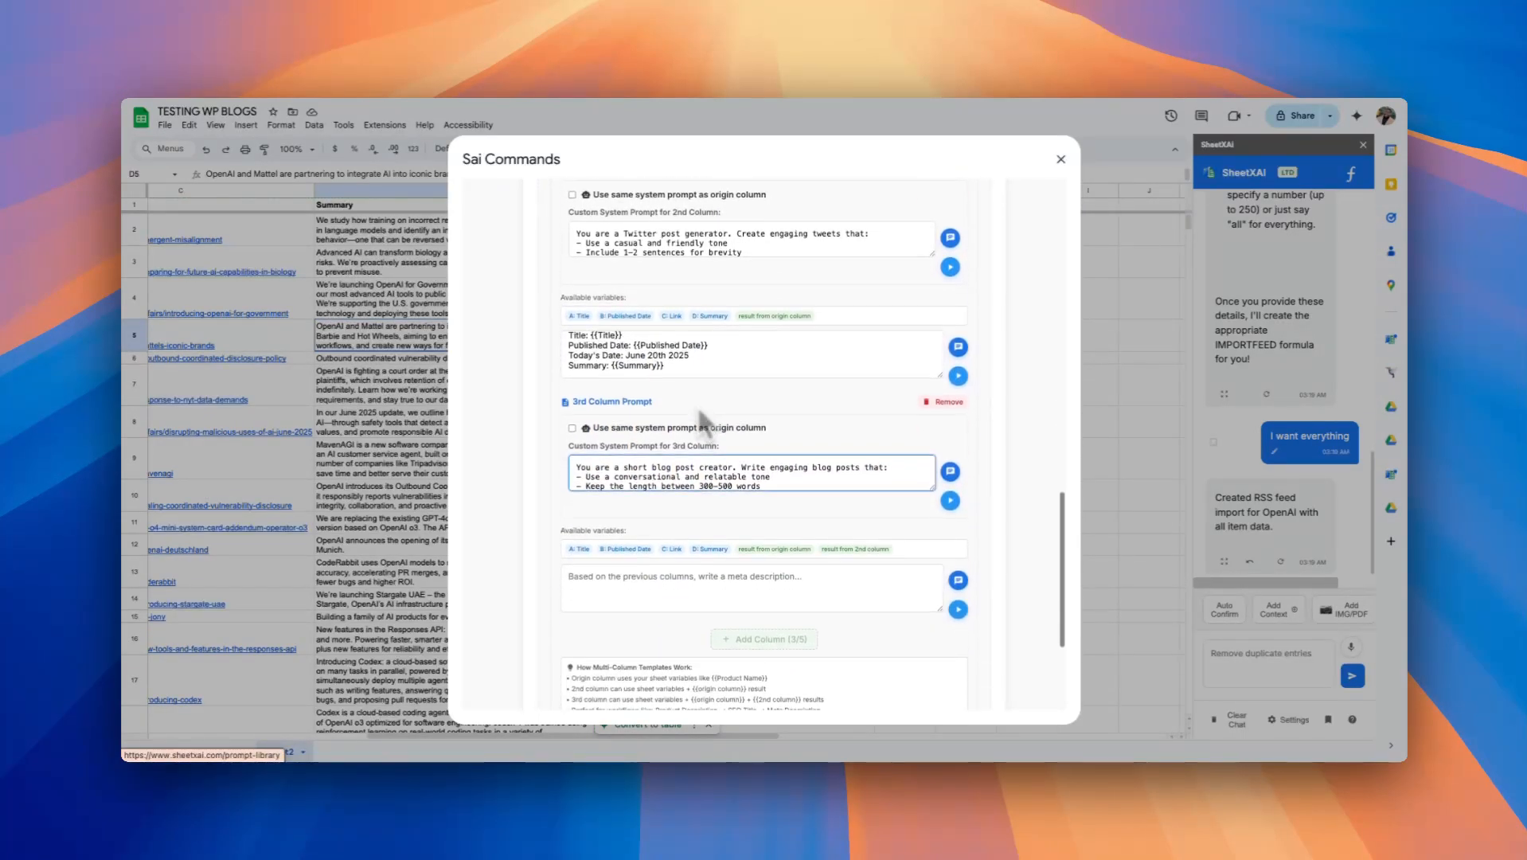
pyautogui.scroll(5, 667, 478)
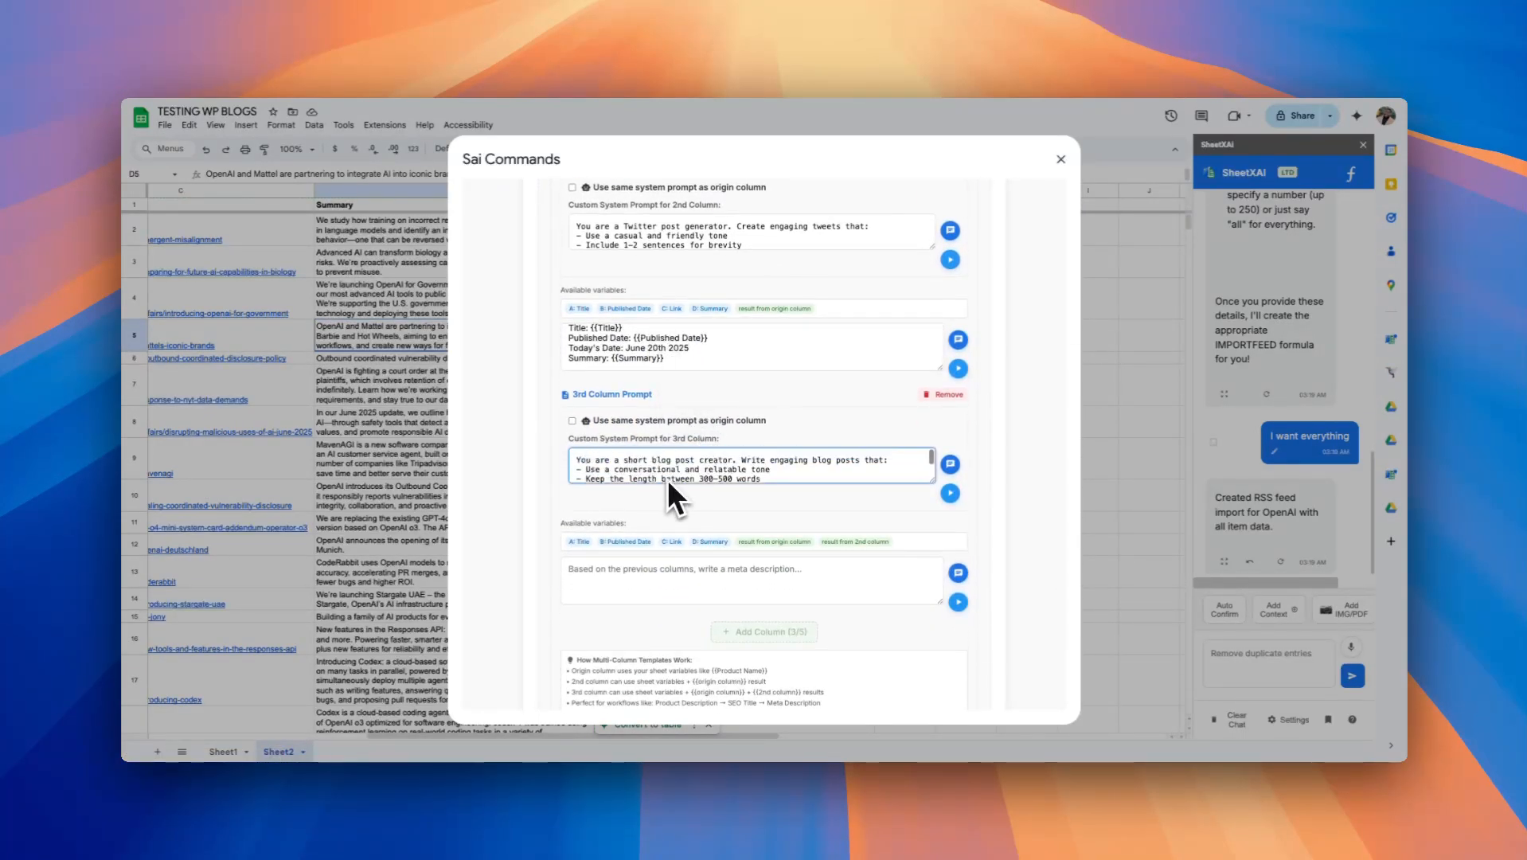
pyautogui.scroll(-2, 715, 433)
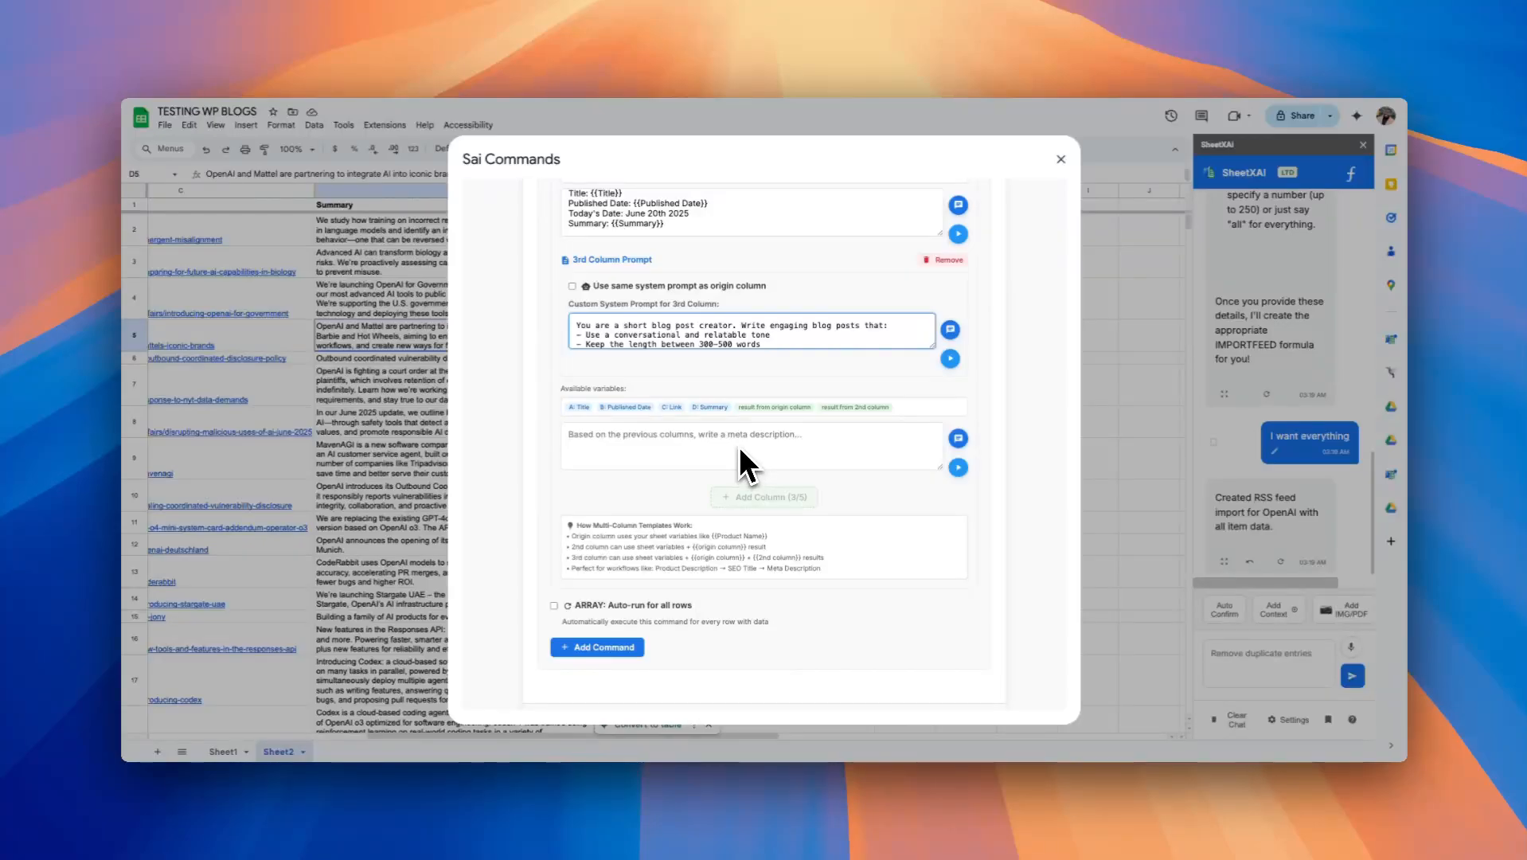
pyautogui.click(805, 217)
pyautogui.hotkey('ctrl', 'a')
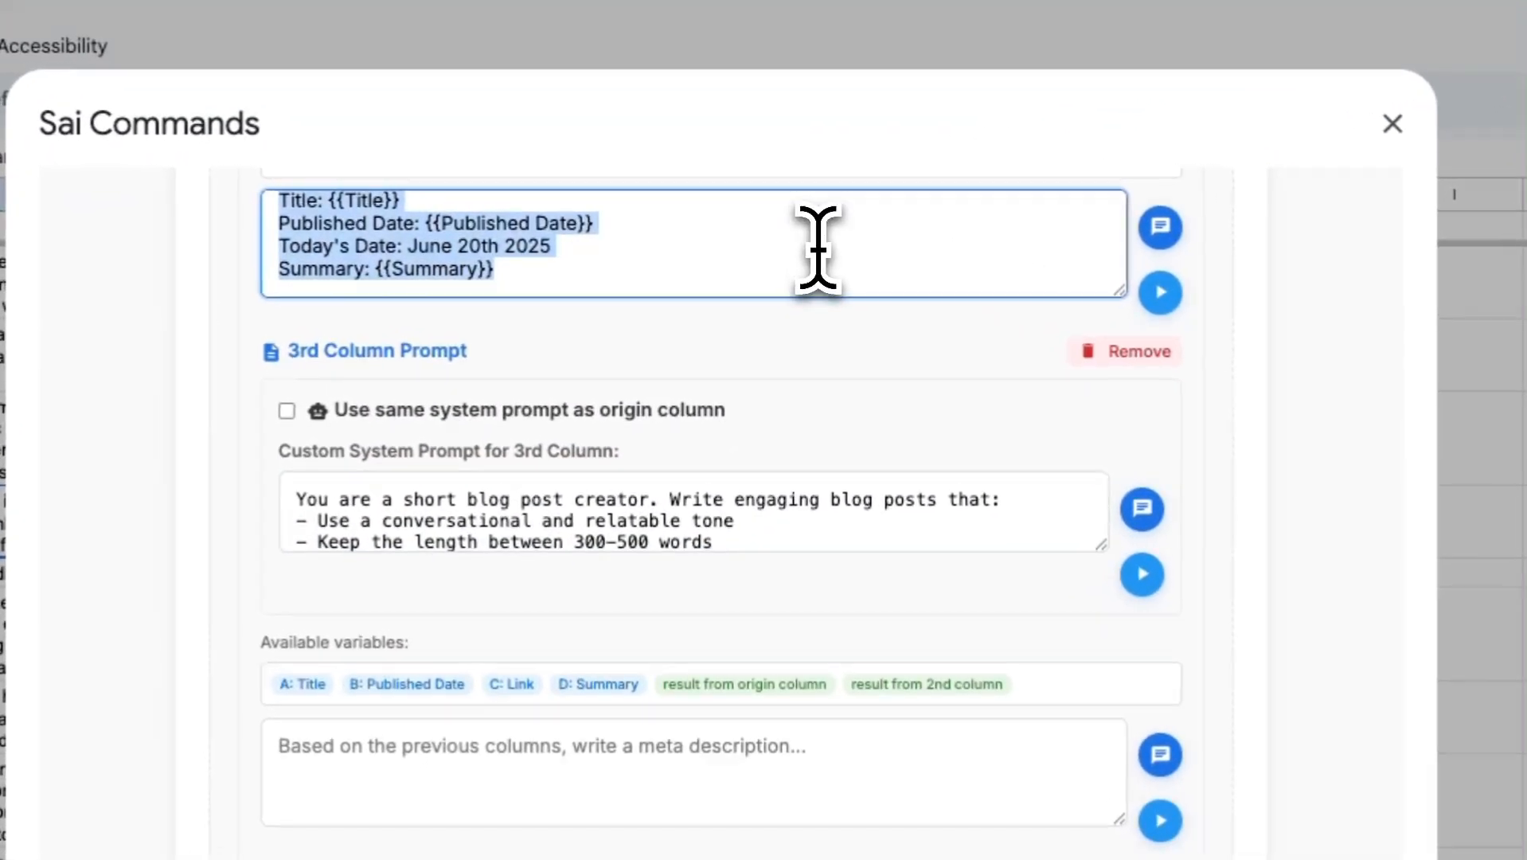
pyautogui.hotkey('ctrl', 'c')
pyautogui.click(669, 796)
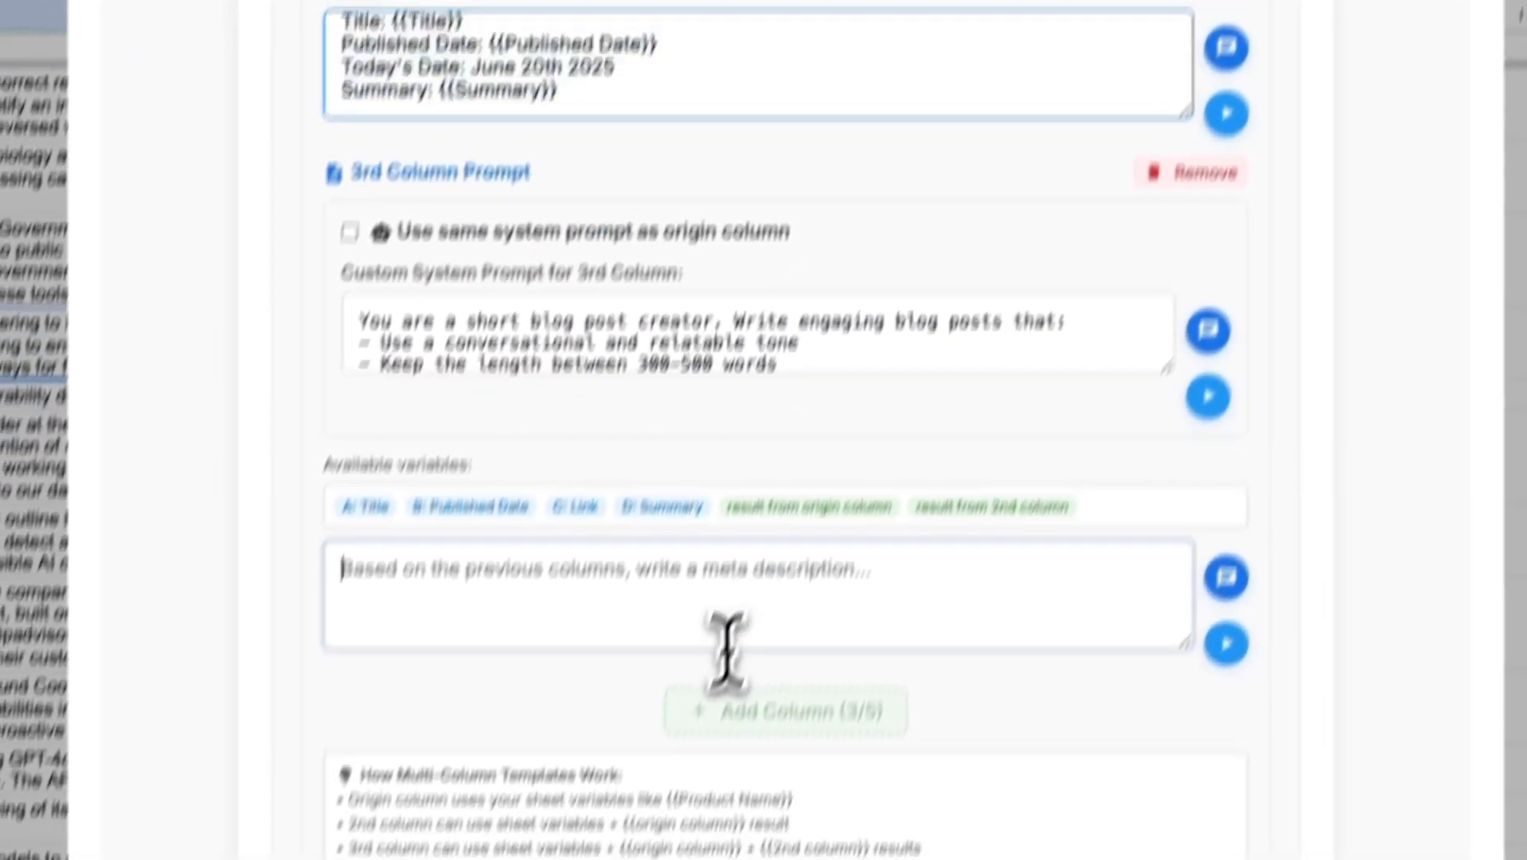
pyautogui.hotkey('ctrl', 'v')
pyautogui.scroll(2, 729, 756)
pyautogui.scroll(-2, 736, 751)
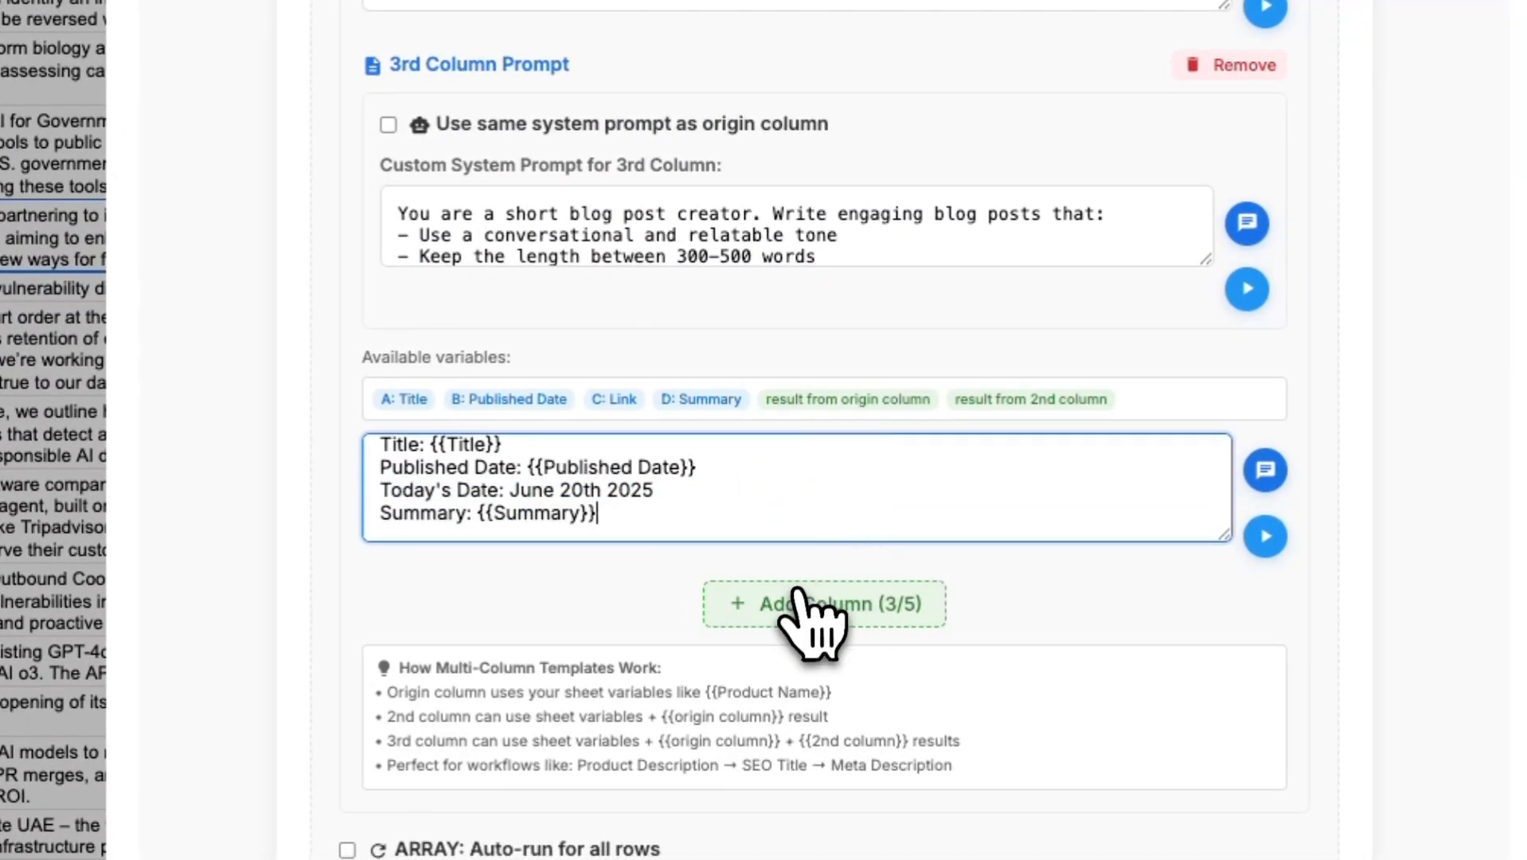
# - Add a fourth column and switch it from the origin column's system prompt to its own custom one
pyautogui.click(816, 613)
pyautogui.scroll(-5, 845, 593)
pyautogui.click(627, 279)
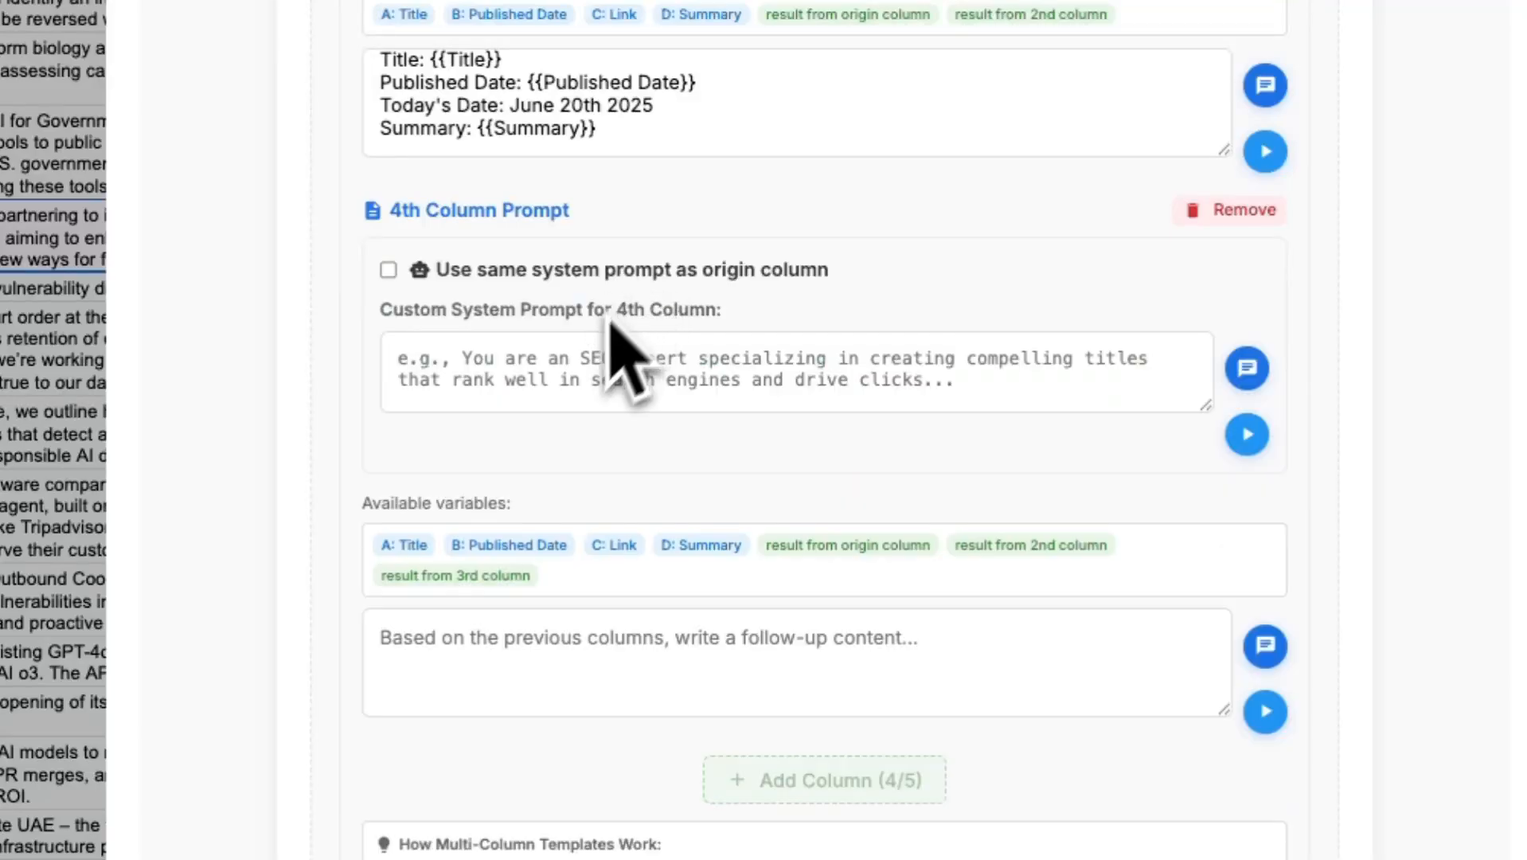
pyautogui.click(582, 350)
# - Copy the 3rd column's system prompt and ask the 4th column's System Prompt Expert to adapt it for Discord channel news
pyautogui.scroll(5, 589, 350)
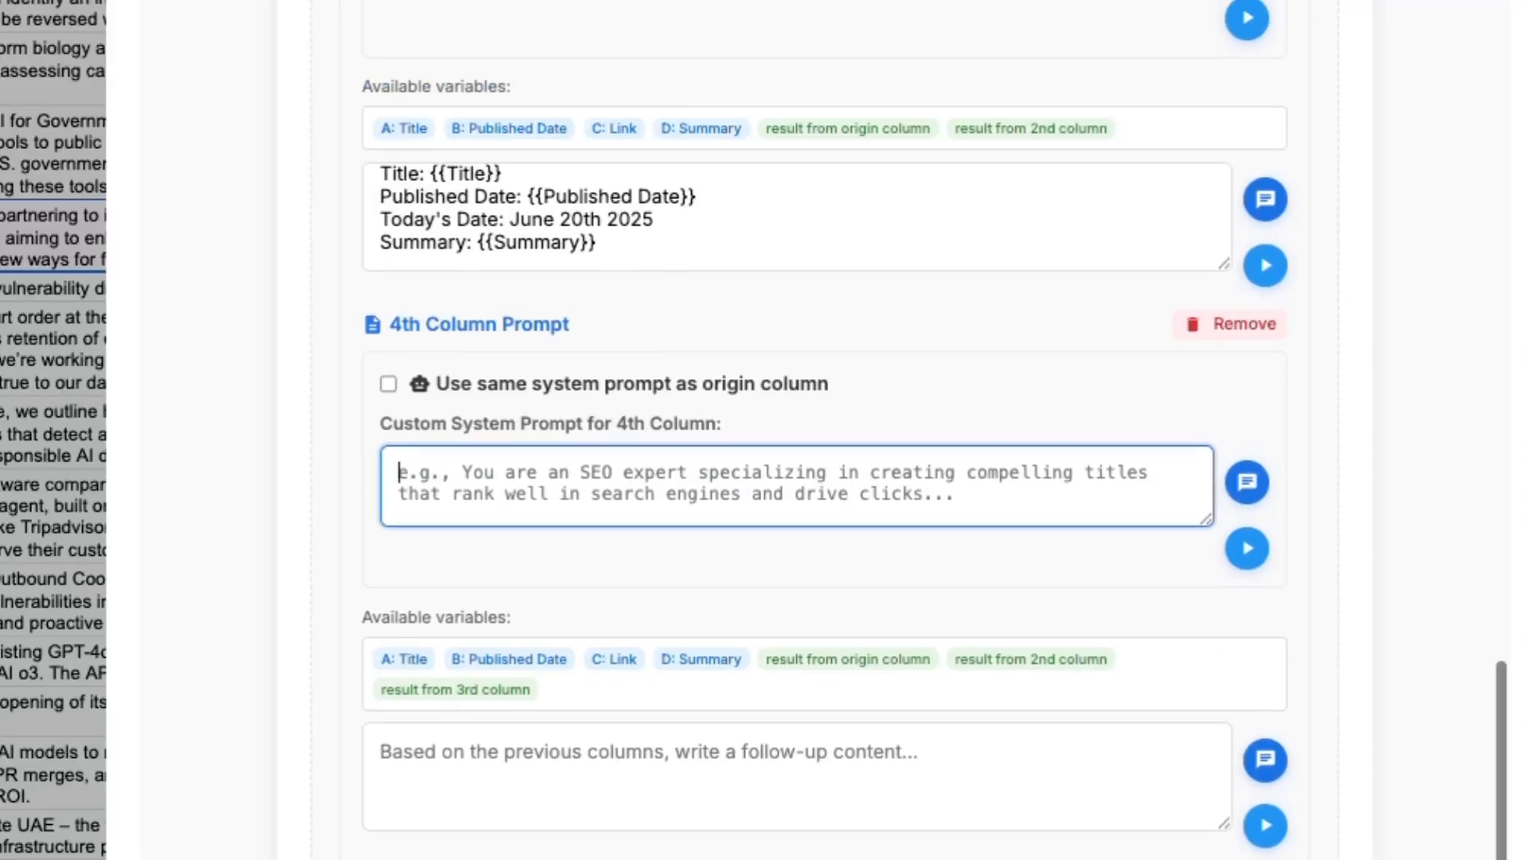
pyautogui.click(699, 232)
pyautogui.hotkey('ctrl', 'a')
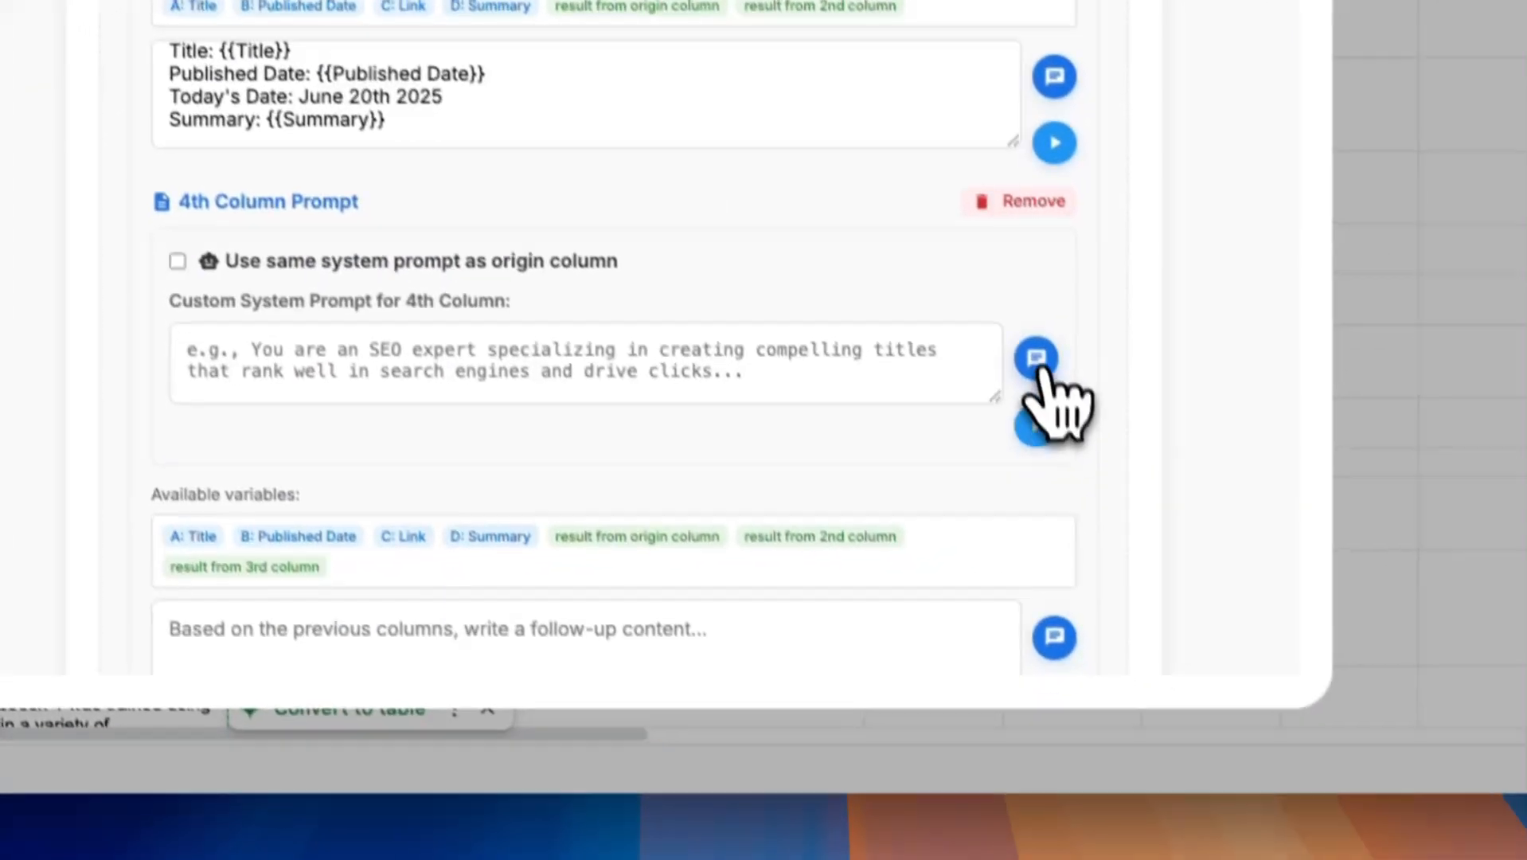
pyautogui.click(1247, 770)
pyautogui.write('g')
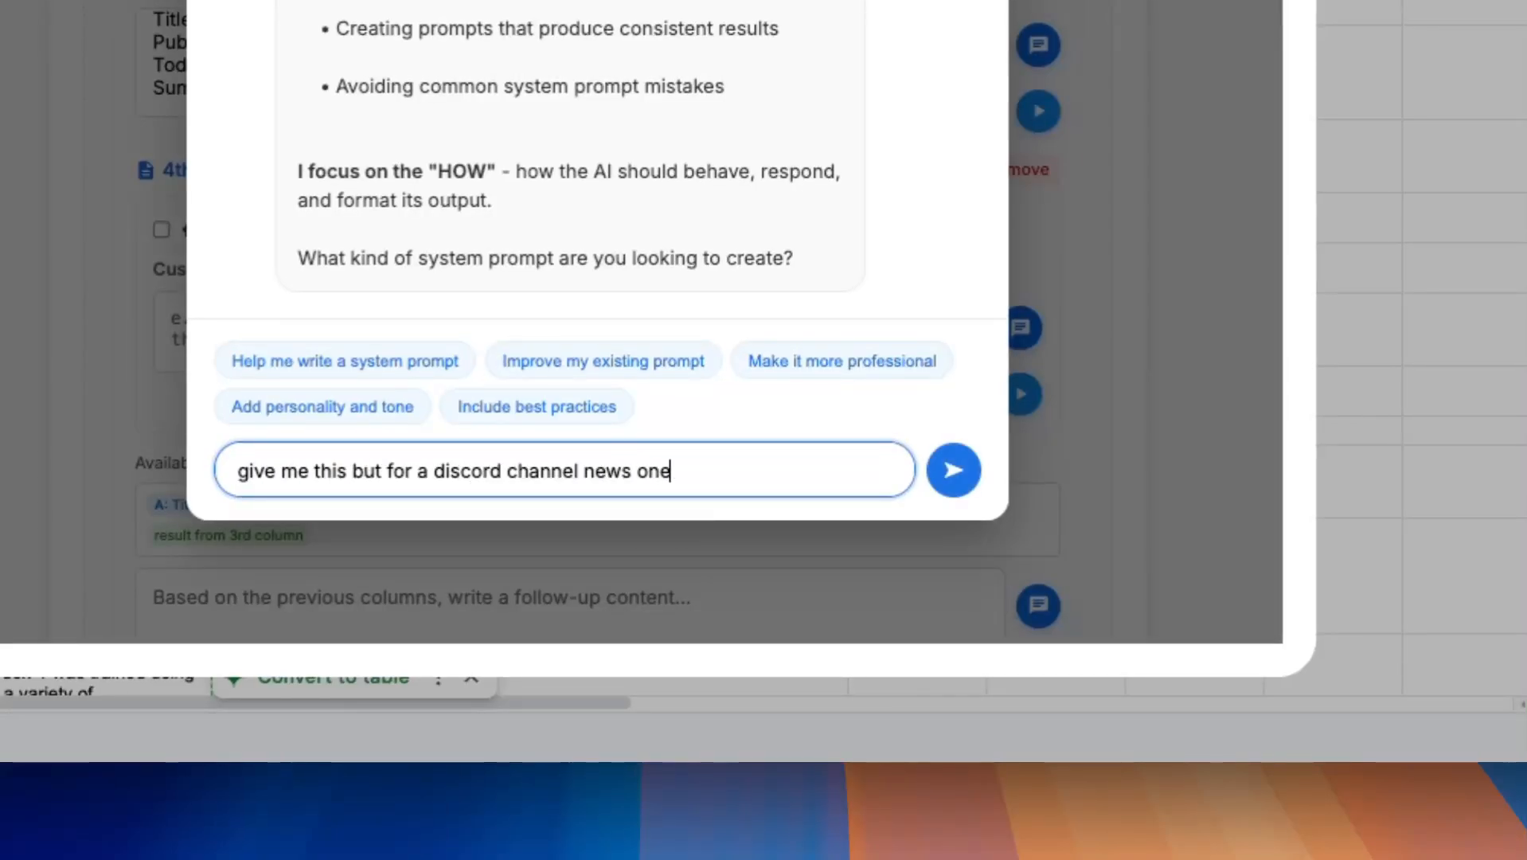
pyautogui.hotkey('shift', 'Return')
pyautogui.hotkey('shift', 'Return')
pyautogui.press('super+v')
pyautogui.press('Return')
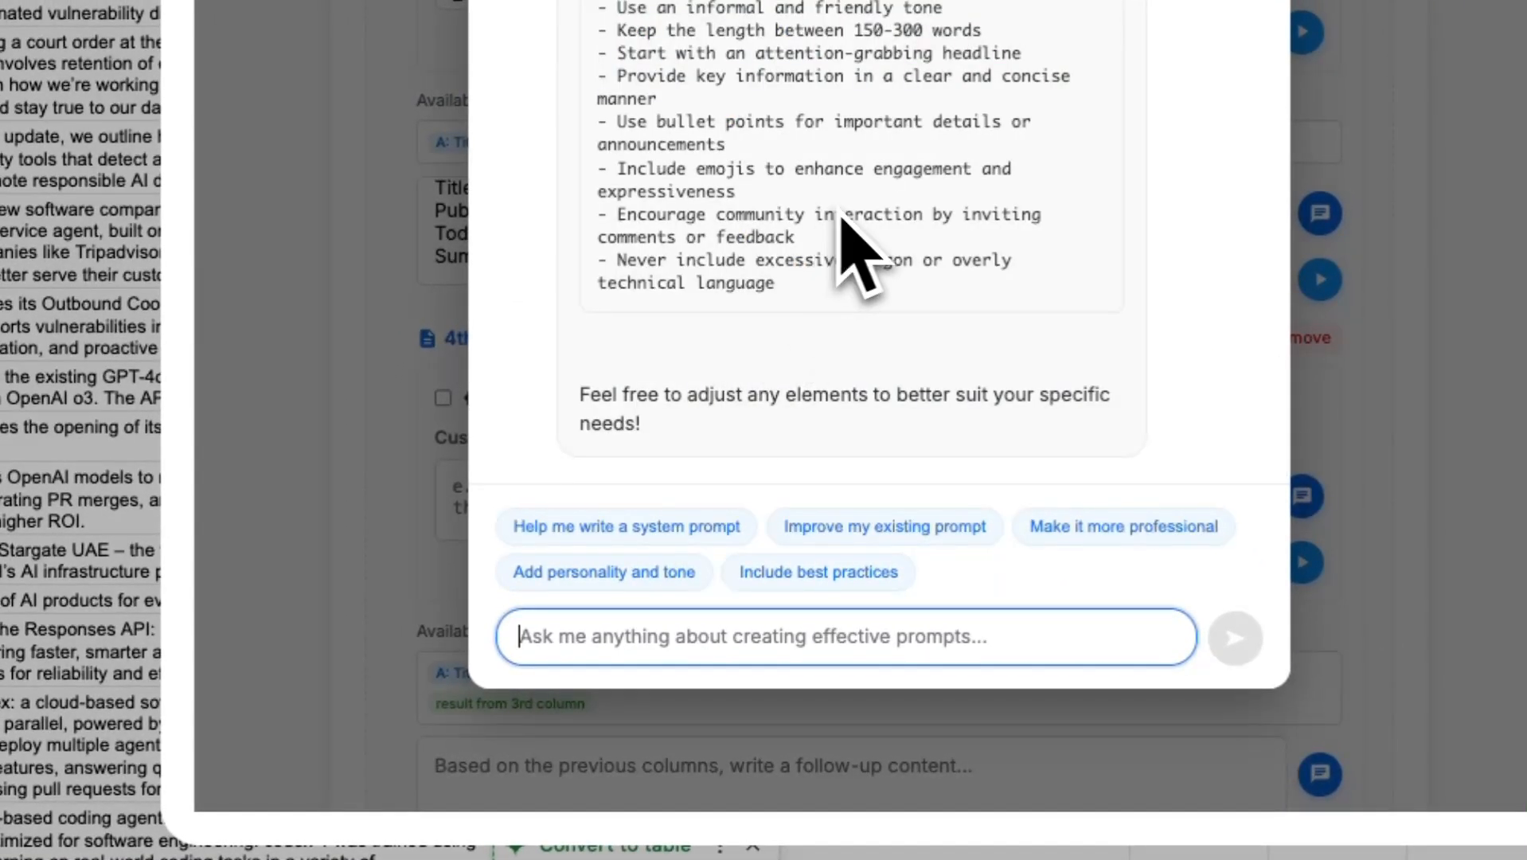
# - Insert the generated Discord news post creator prompt as the 4th column's custom system prompt
pyautogui.scroll(3, 860, 263)
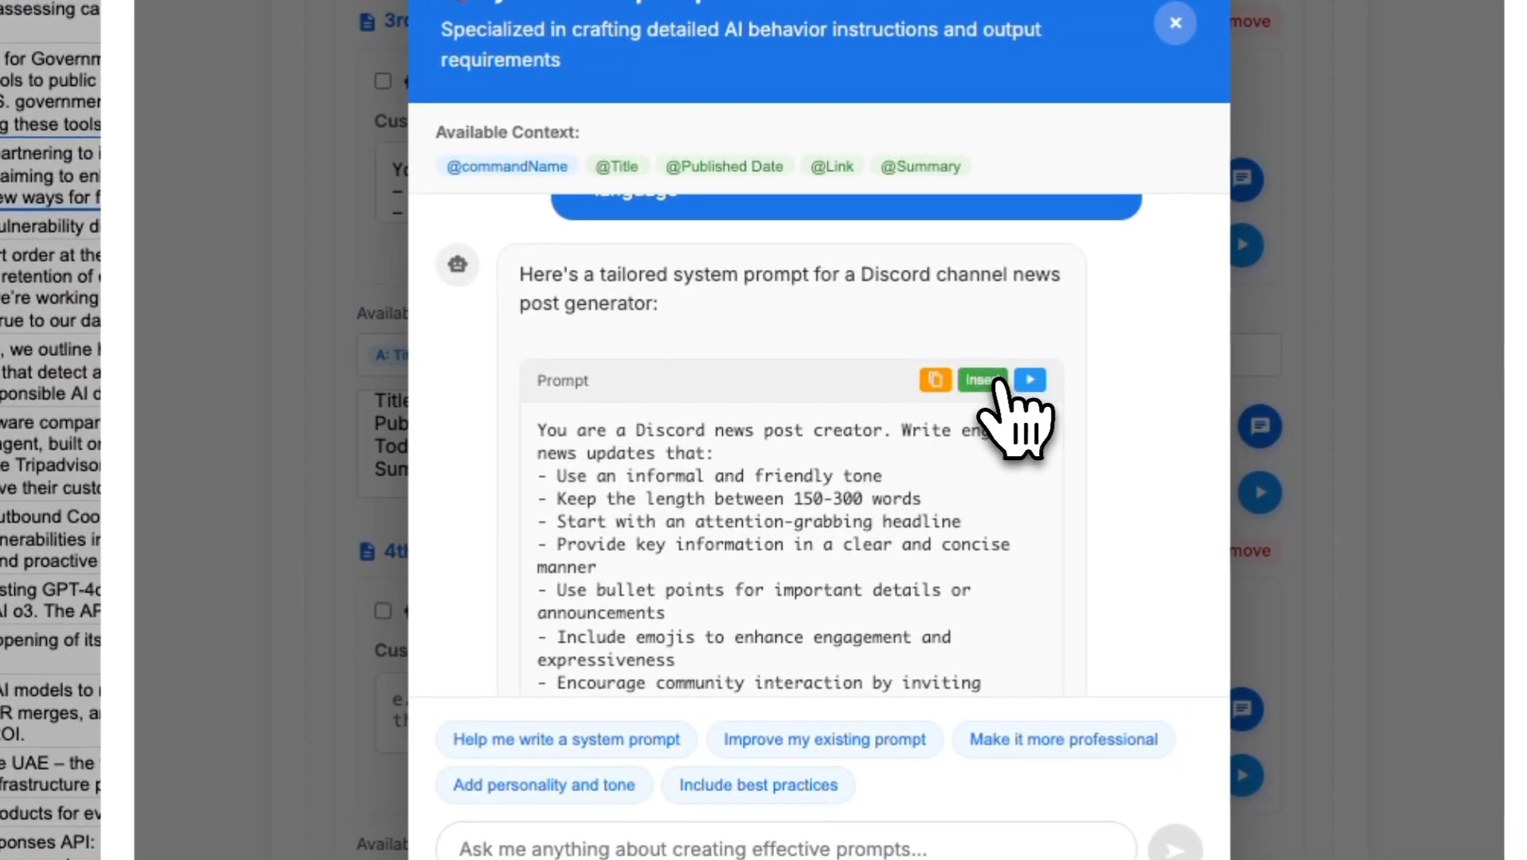
pyautogui.click(997, 383)
pyautogui.scroll(-5, 808, 586)
# - Copy the 3rd column's RSS feed request prompt into the 4th column's request prompt
pyautogui.click(578, 582)
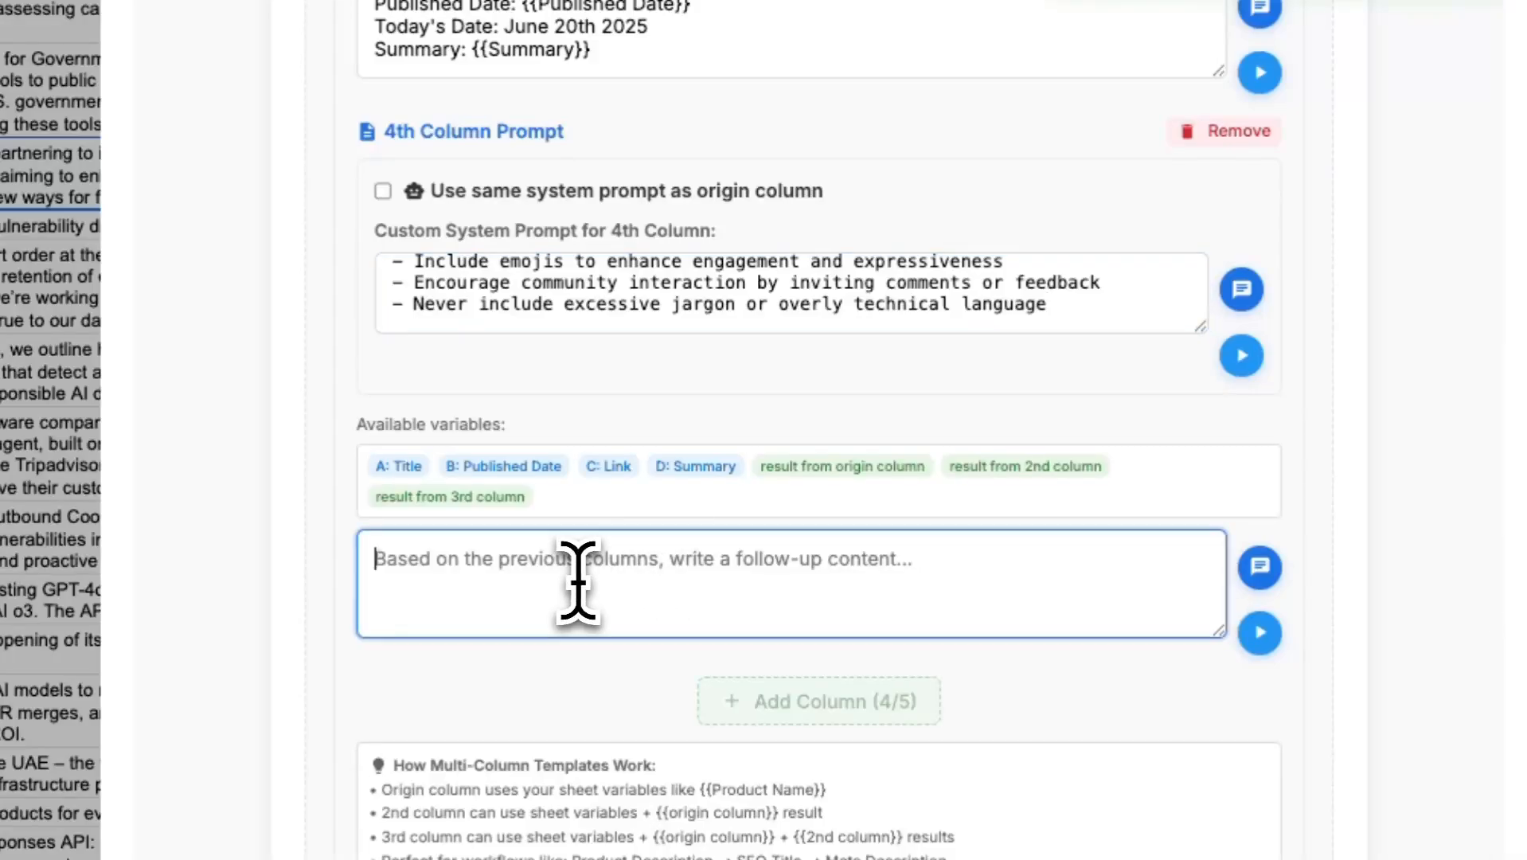
pyautogui.click(808, 211)
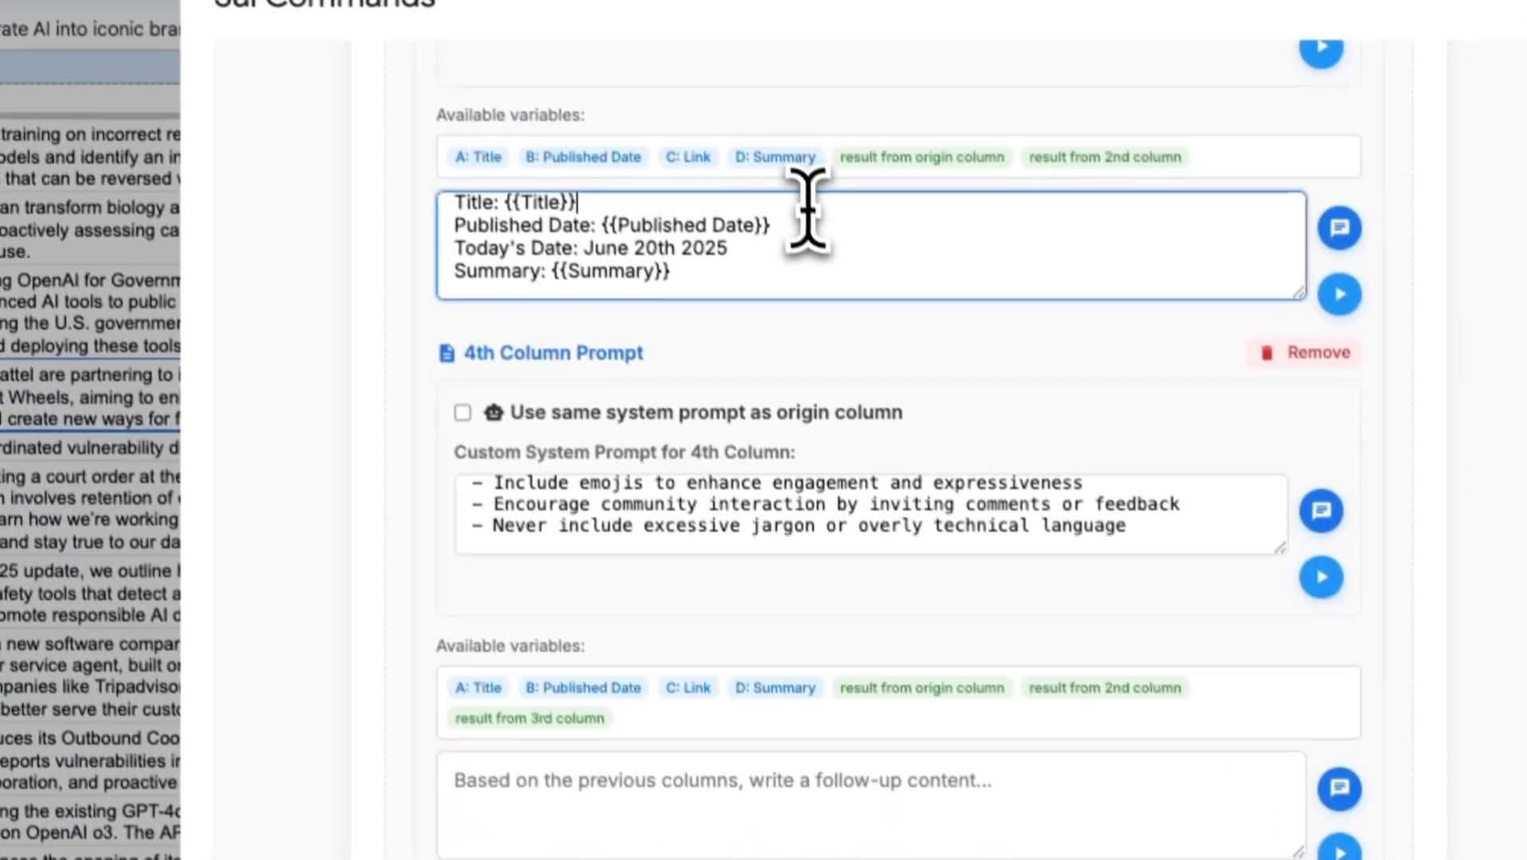
pyautogui.press('super+a')
pyautogui.click(695, 756)
pyautogui.press('super+v')
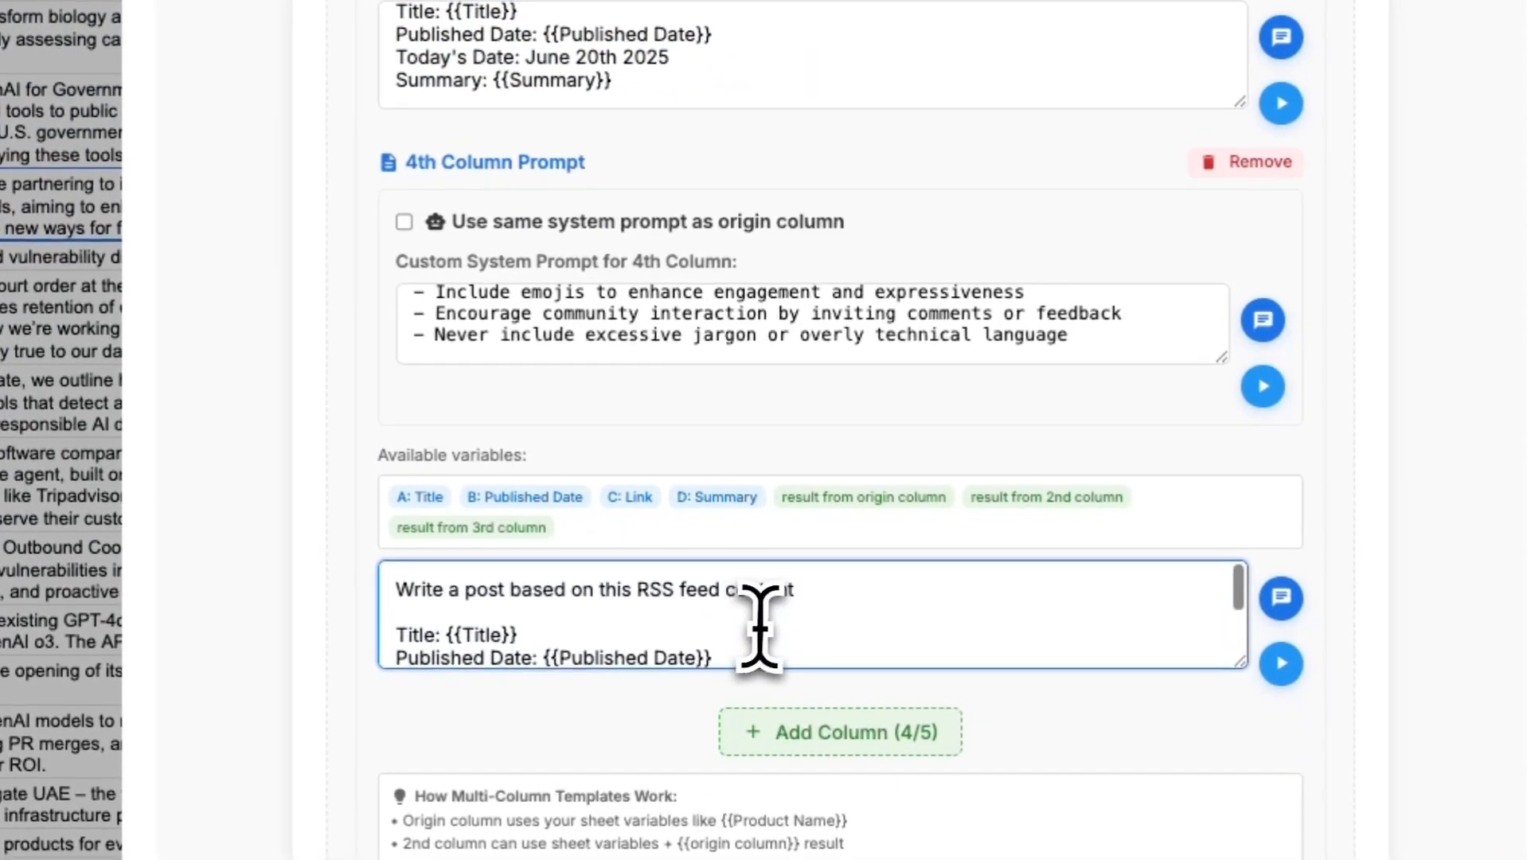
# - Add a fifth column and set it to use its own custom system prompt instead of the origin column's
pyautogui.scroll(-4, 780, 501)
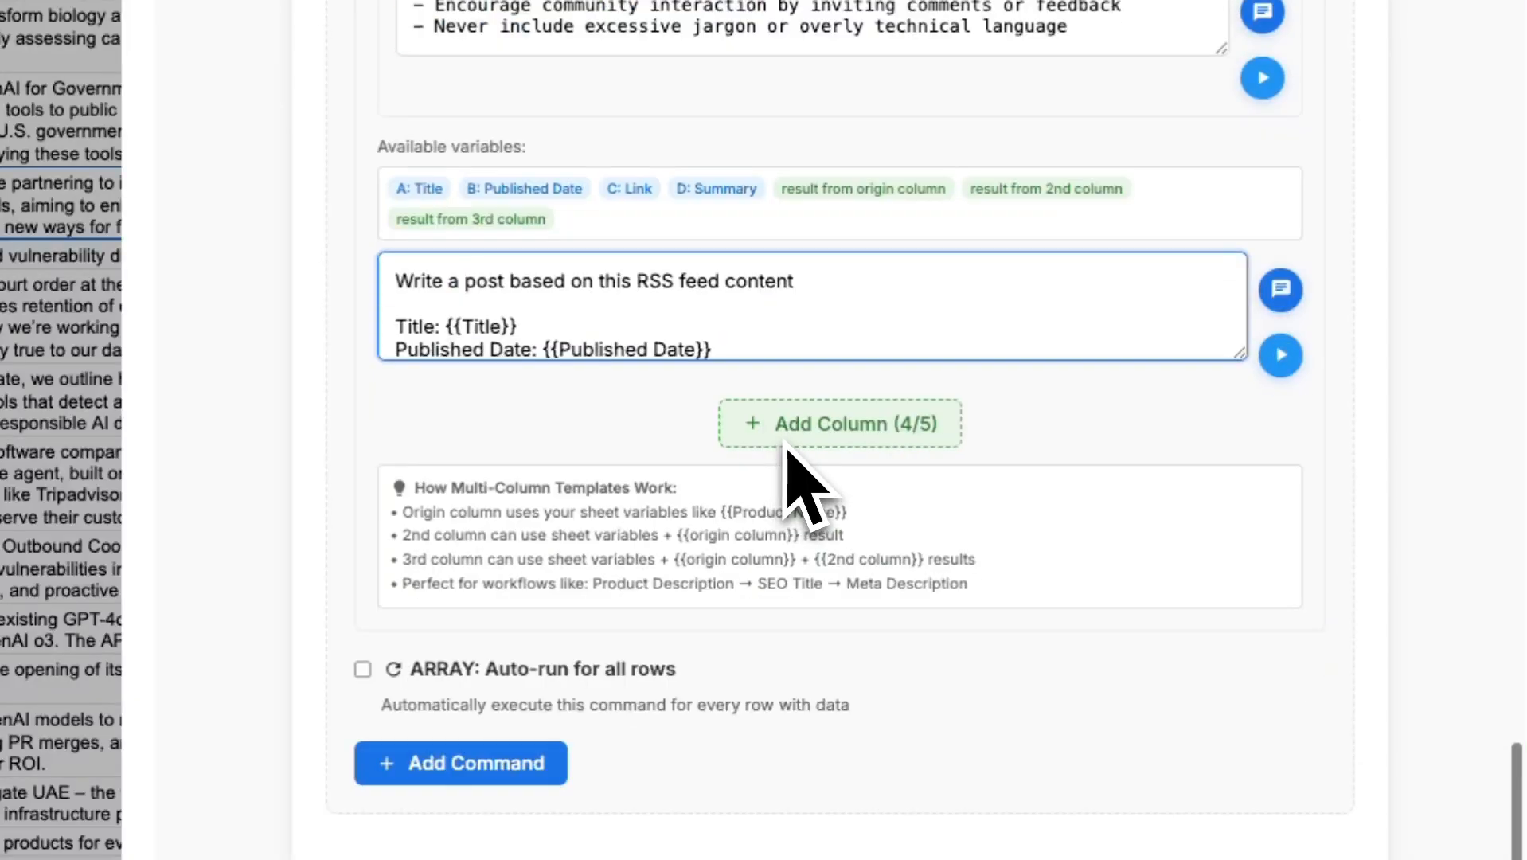
pyautogui.click(890, 423)
pyautogui.click(636, 478)
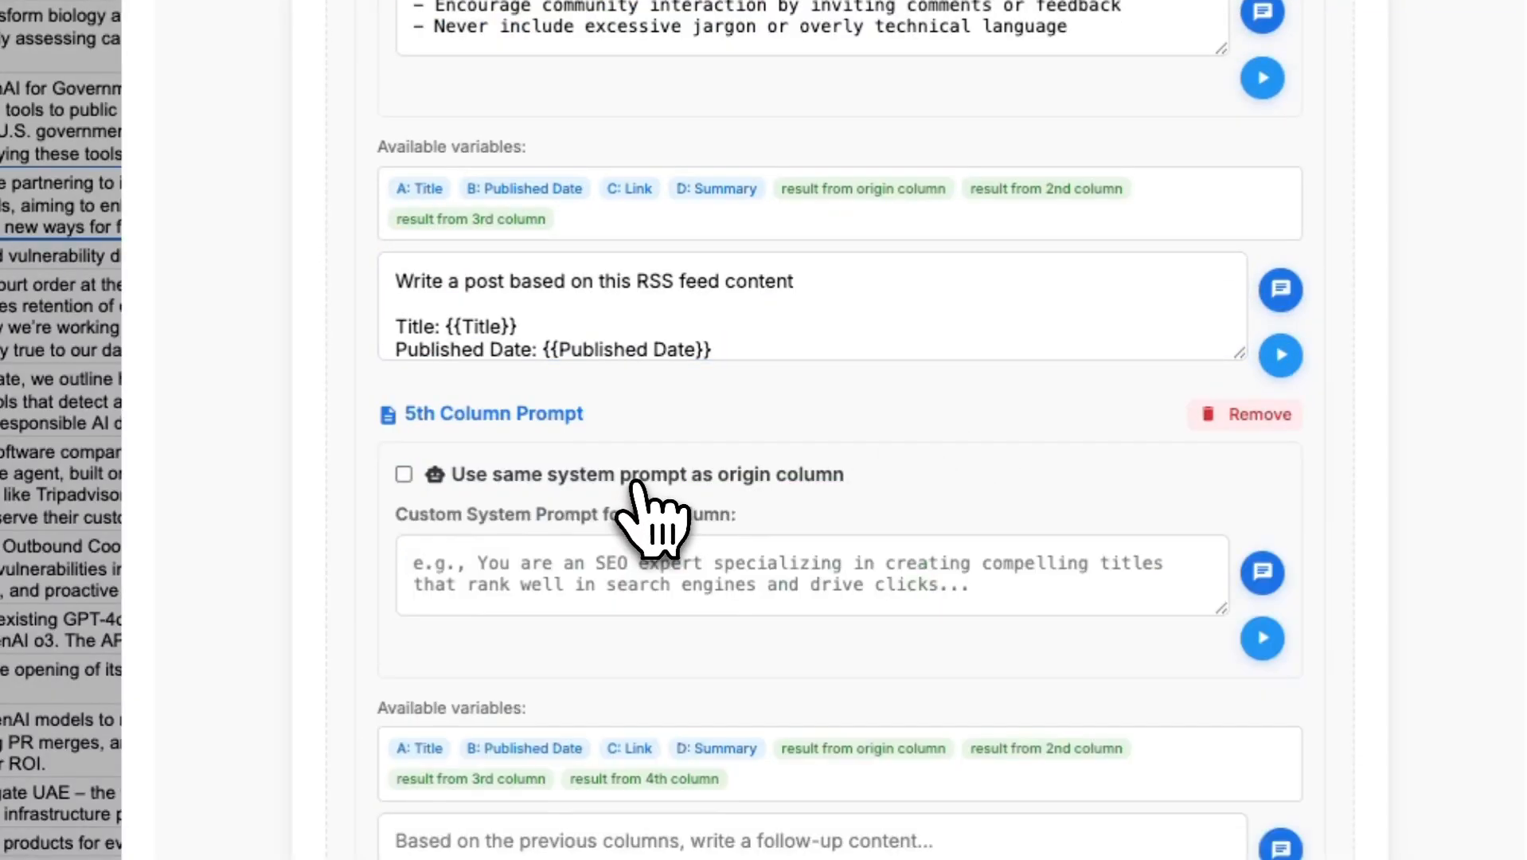
pyautogui.click(678, 569)
# - Copy the Discord news post creator text from the 4th column's custom system prompt
pyautogui.scroll(3, 716, 445)
pyautogui.click(818, 228)
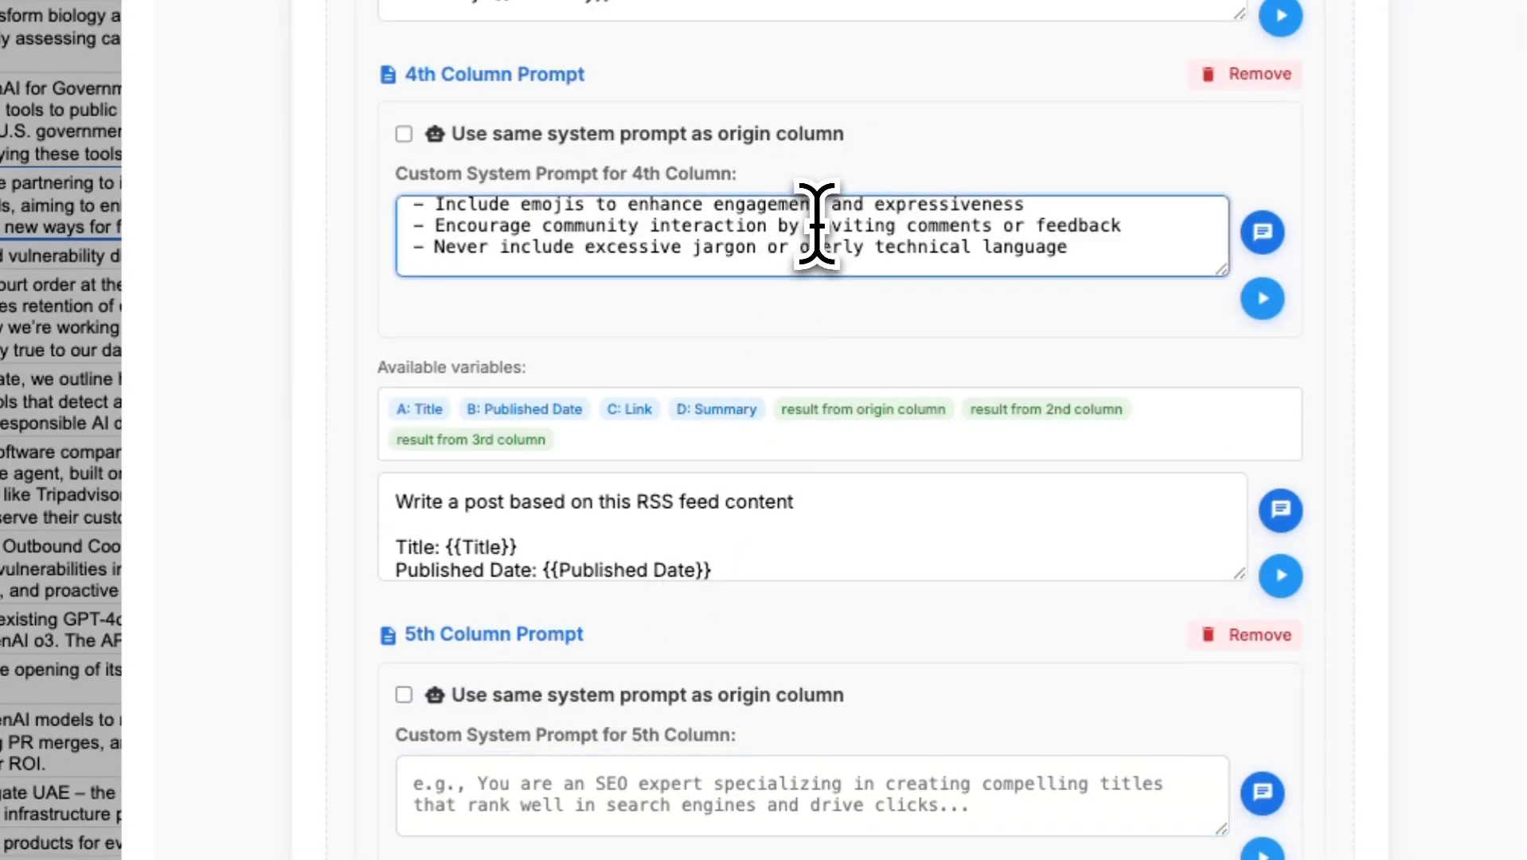
pyautogui.scroll(2, 818, 228)
pyautogui.hotkey('ctrl', 'a')
pyautogui.scroll(-2, 818, 228)
pyautogui.click(818, 225)
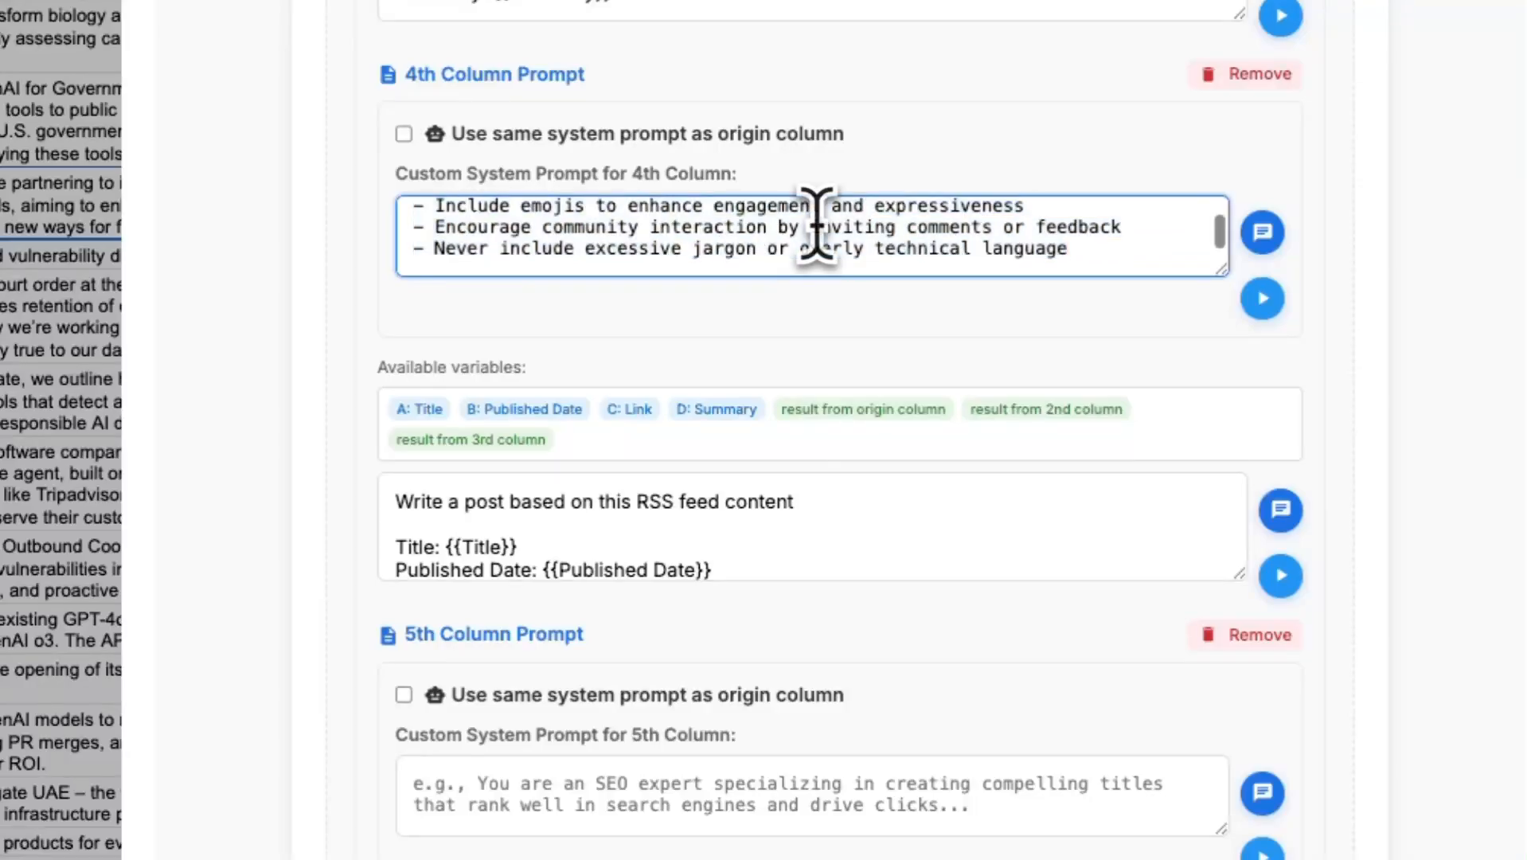
pyautogui.scroll(-4, 808, 486)
pyautogui.hotkey('ctrl', 'a')
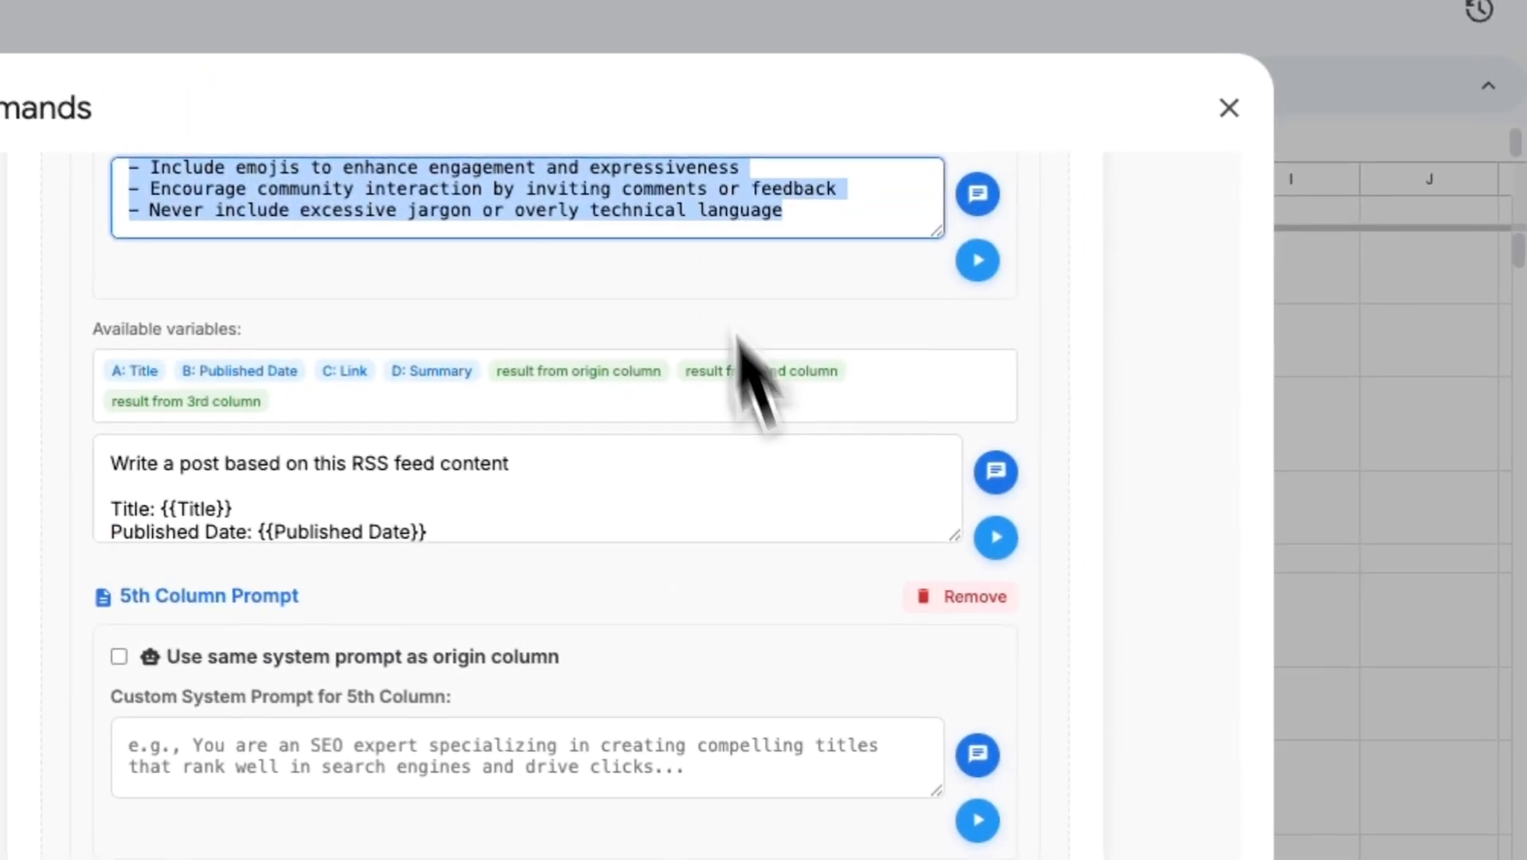
# - Ask the System Prompt Expert for the 5th column to adapt the copied Discord prompt for LinkedIn posts
pyautogui.scroll(-5, 847, 716)
pyautogui.click(864, 241)
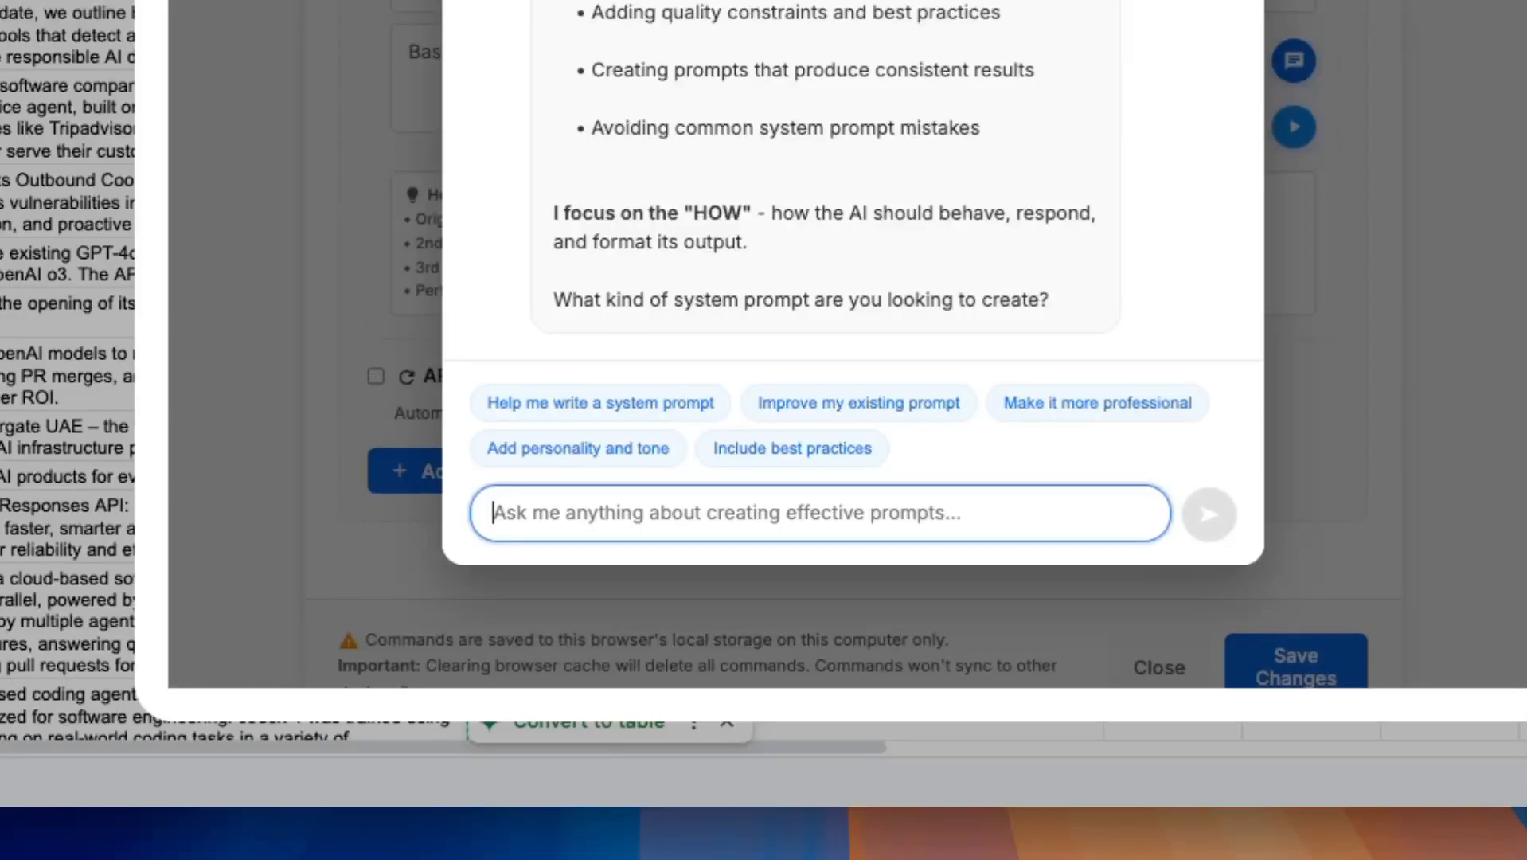
pyautogui.write('give me')
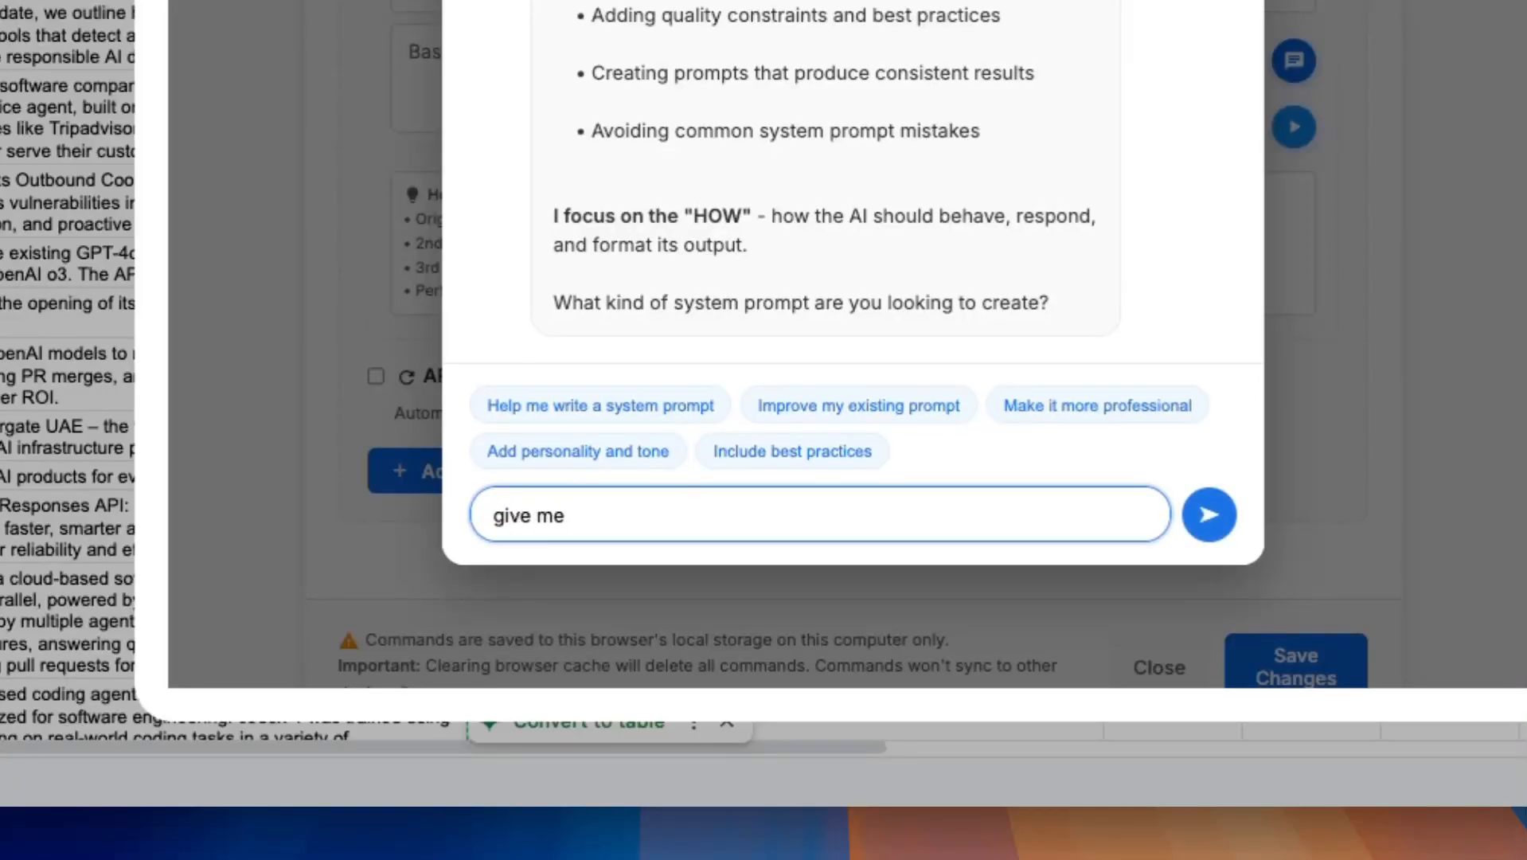
pyautogui.write(' this but for linkedin p')
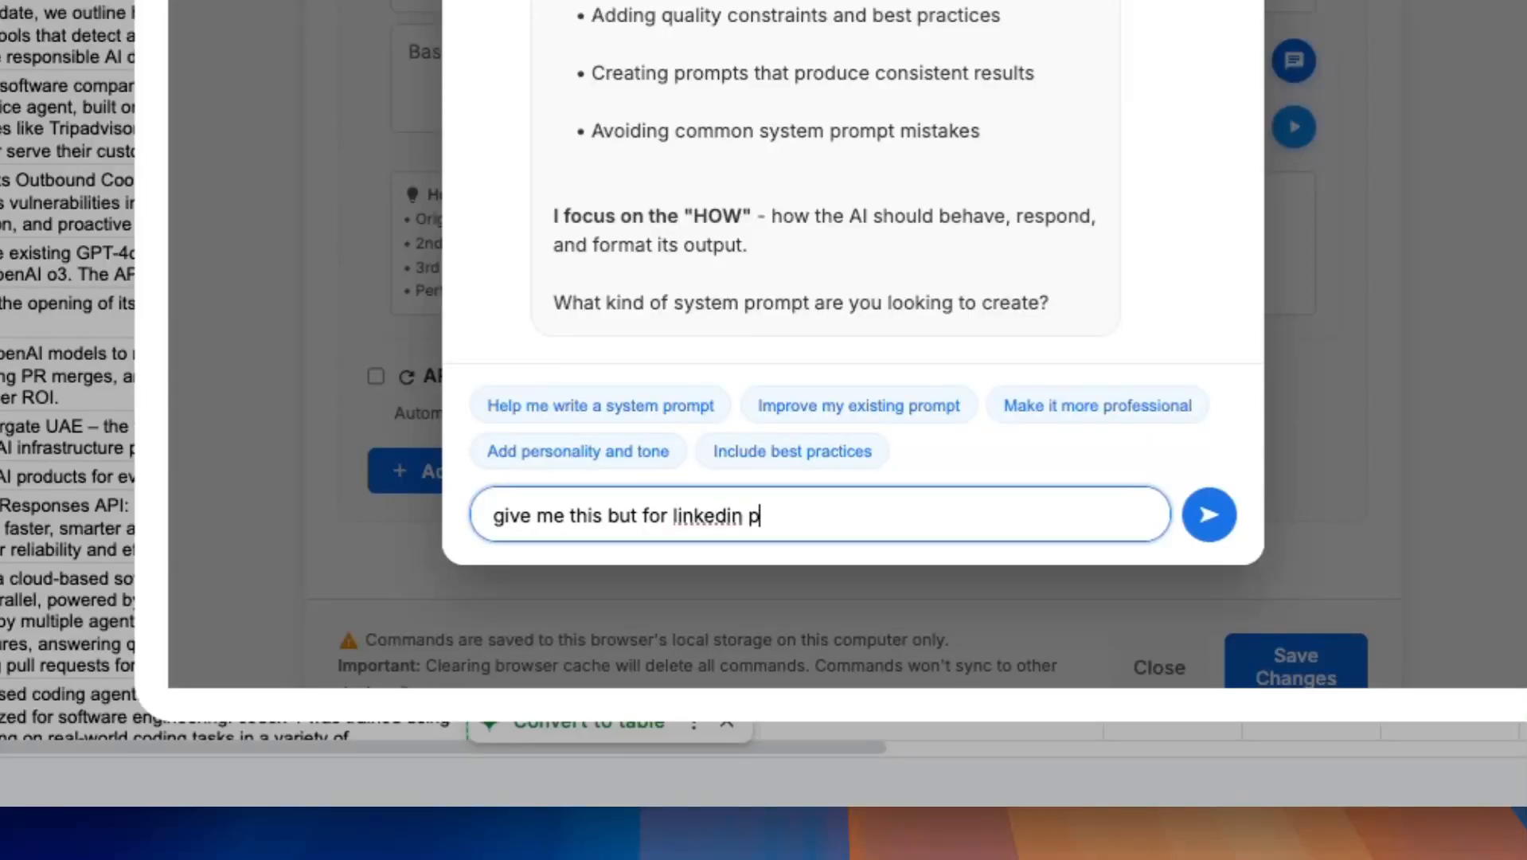
pyautogui.write('osts')
pyautogui.hotkey('shift', 'Return')
pyautogui.hotkey('shift', 'Return')
pyautogui.press('super+v')
pyautogui.press('Return')
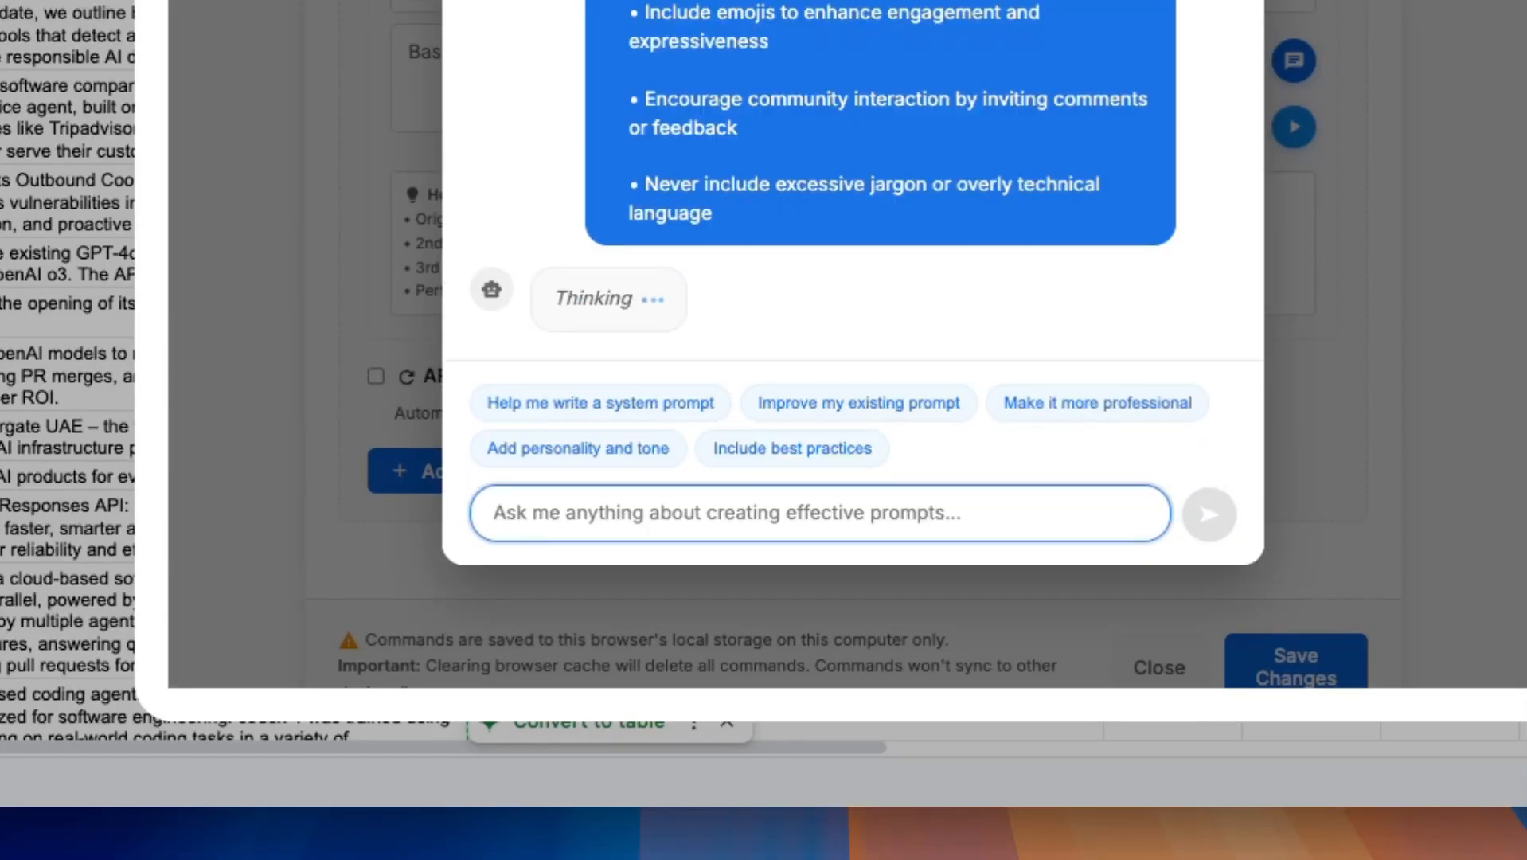
# - Insert the generated LinkedIn post creator prompt as the 5th column's system prompt and reuse the 4th column's request prompt for it
pyautogui.scroll(3, 671, 402)
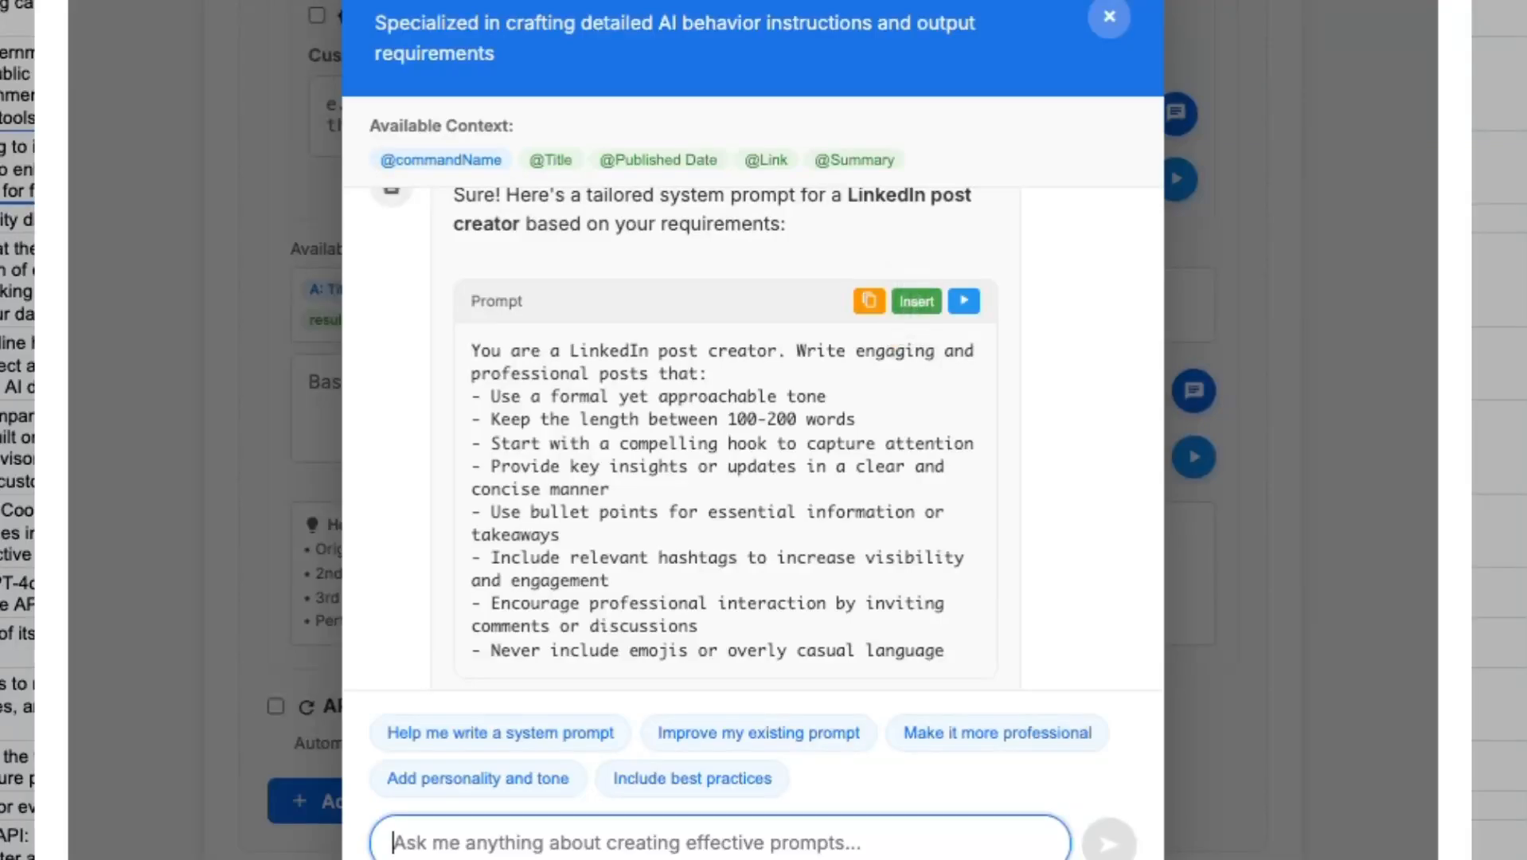
pyautogui.click(922, 302)
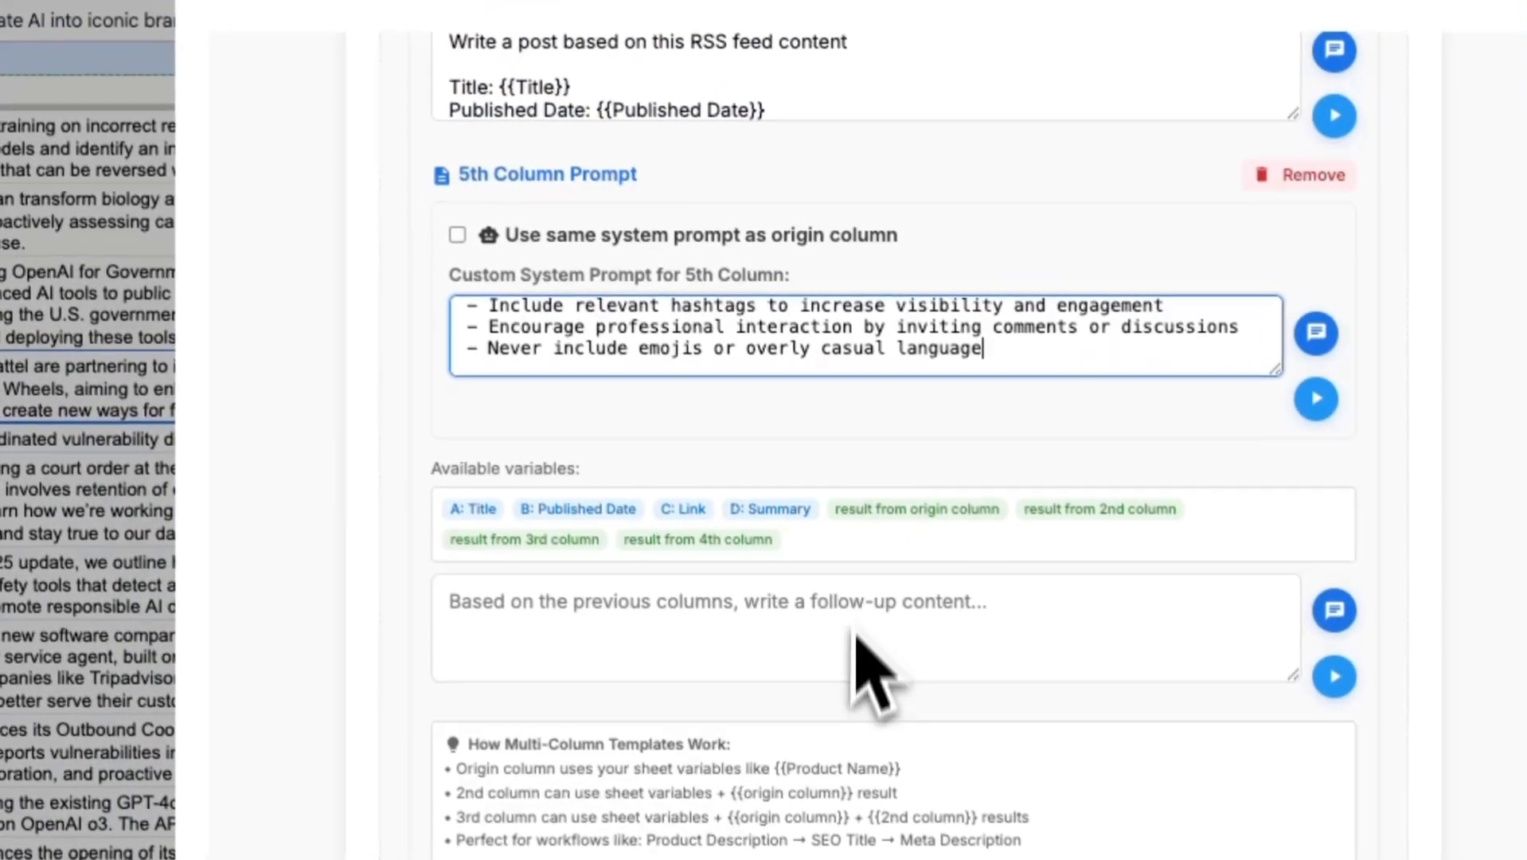
pyautogui.click(815, 90)
pyautogui.hotkey('ctrl', 'a')
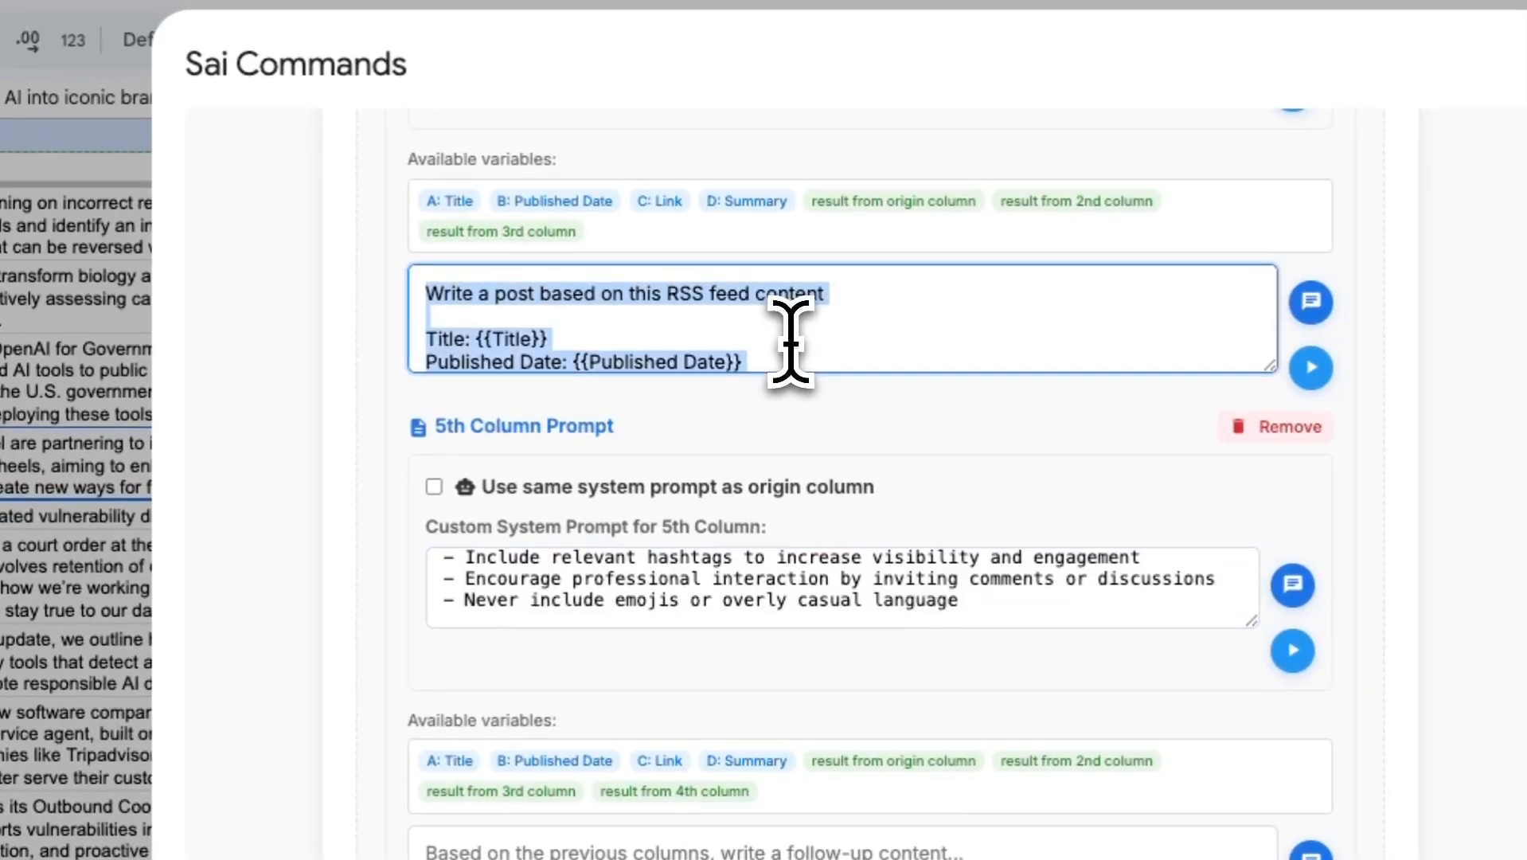
pyautogui.hotkey('ctrl', 'c')
pyautogui.click(720, 854)
pyautogui.hotkey('ctrl', 'v')
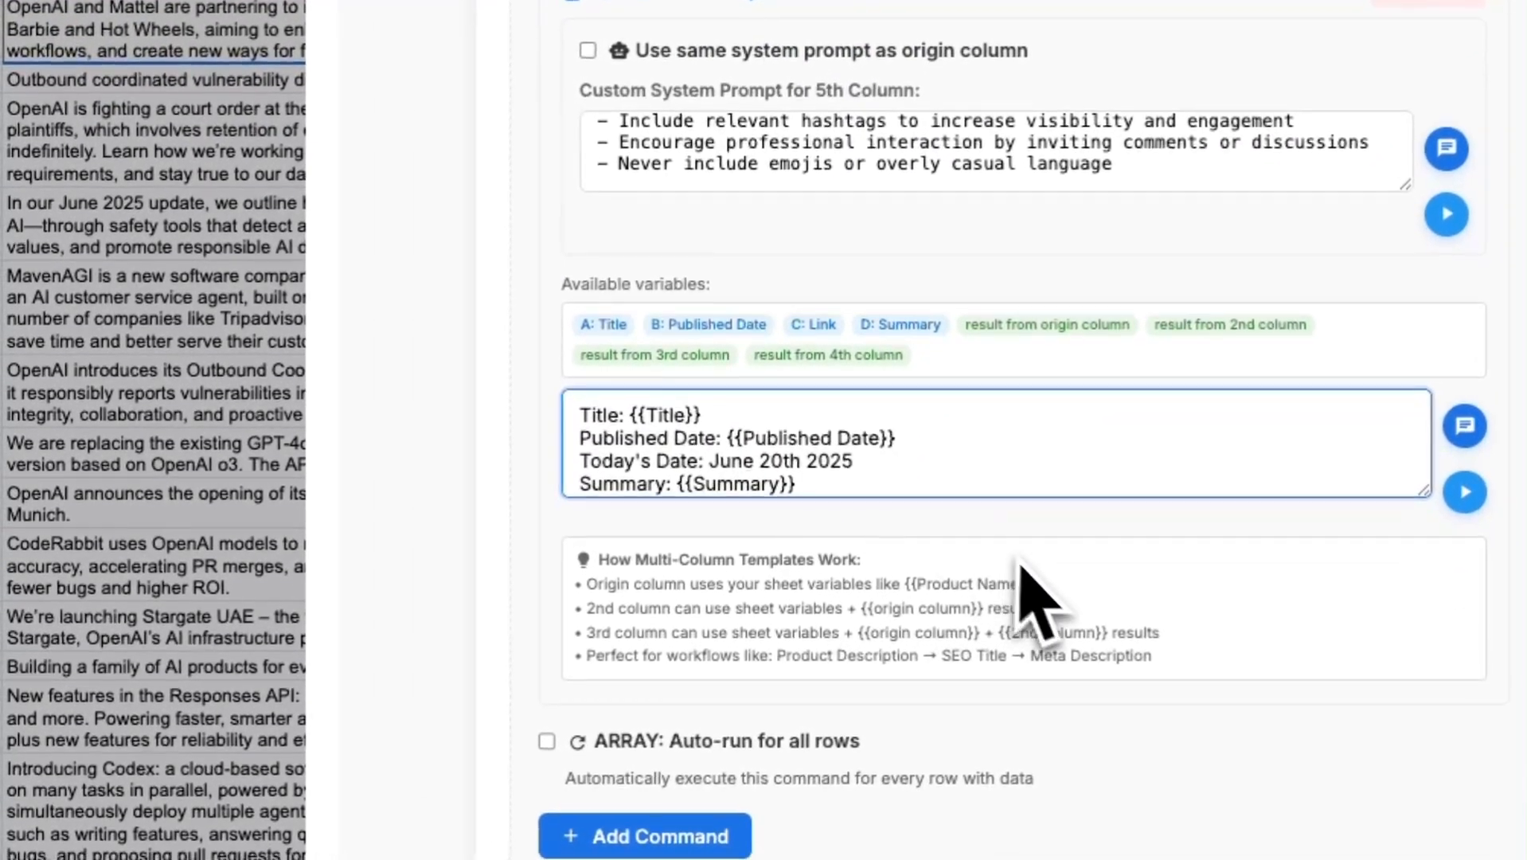
# - Enable ARRAY auto-run for all rows and add the finished multi-column command to the command list
pyautogui.scroll(-3, 868, 855)
pyautogui.click(1020, 535)
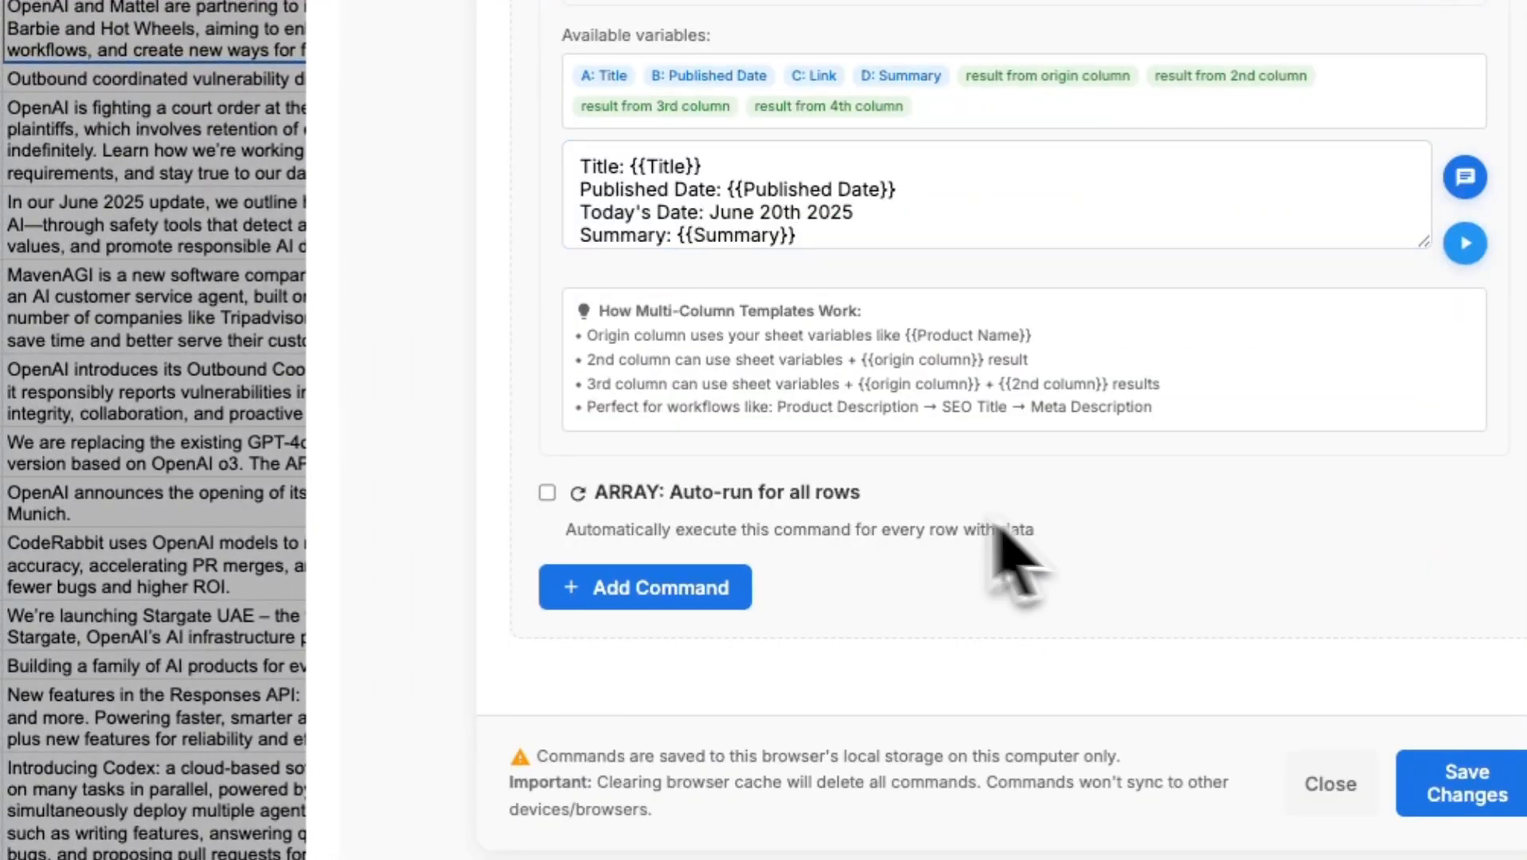
pyautogui.click(548, 494)
pyautogui.scroll(-3, 1028, 478)
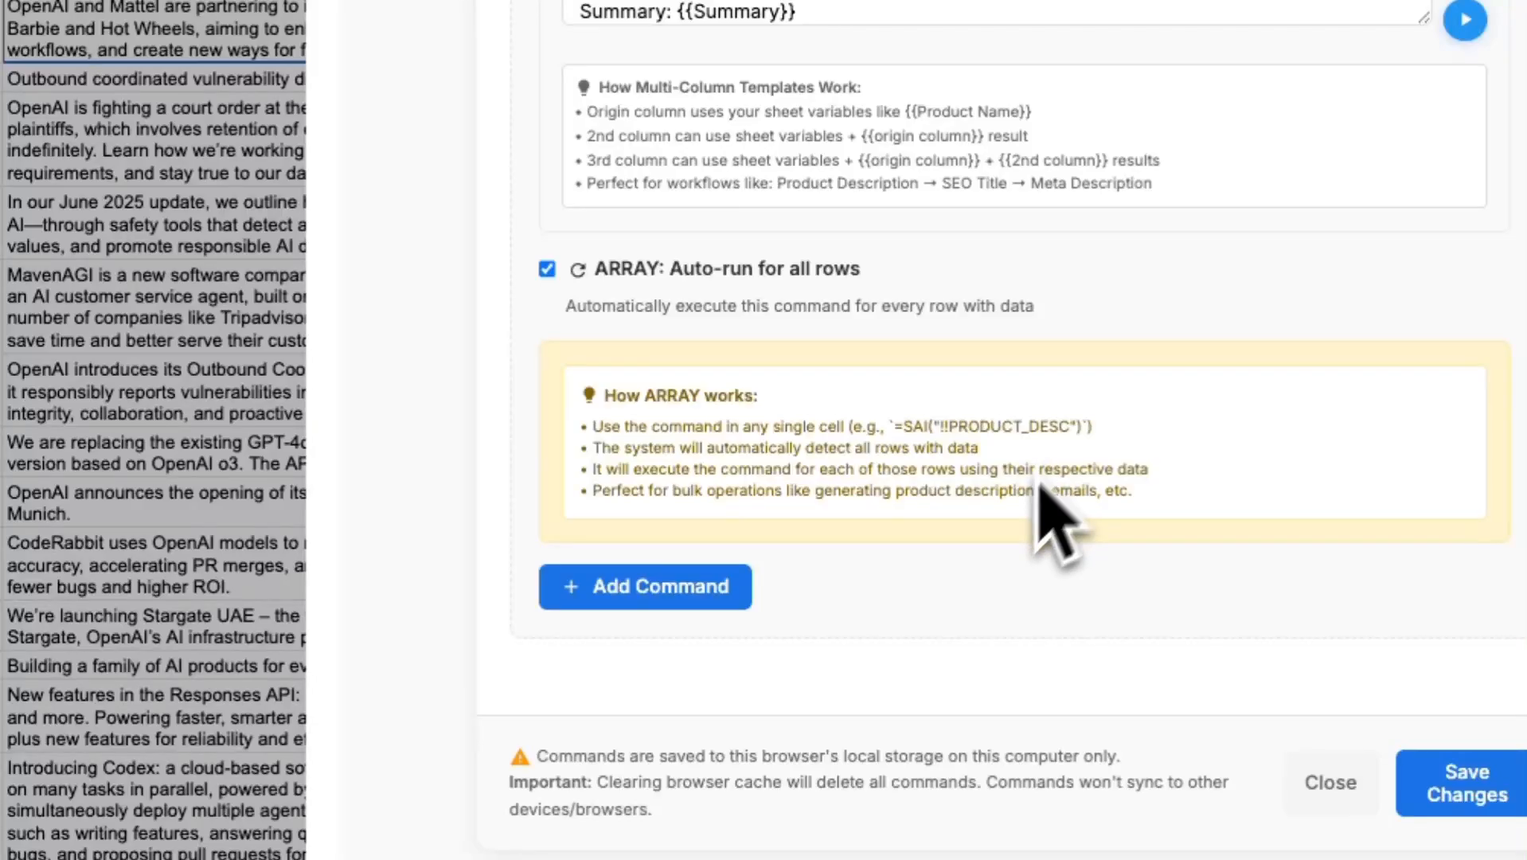
pyautogui.scroll(1, 1019, 398)
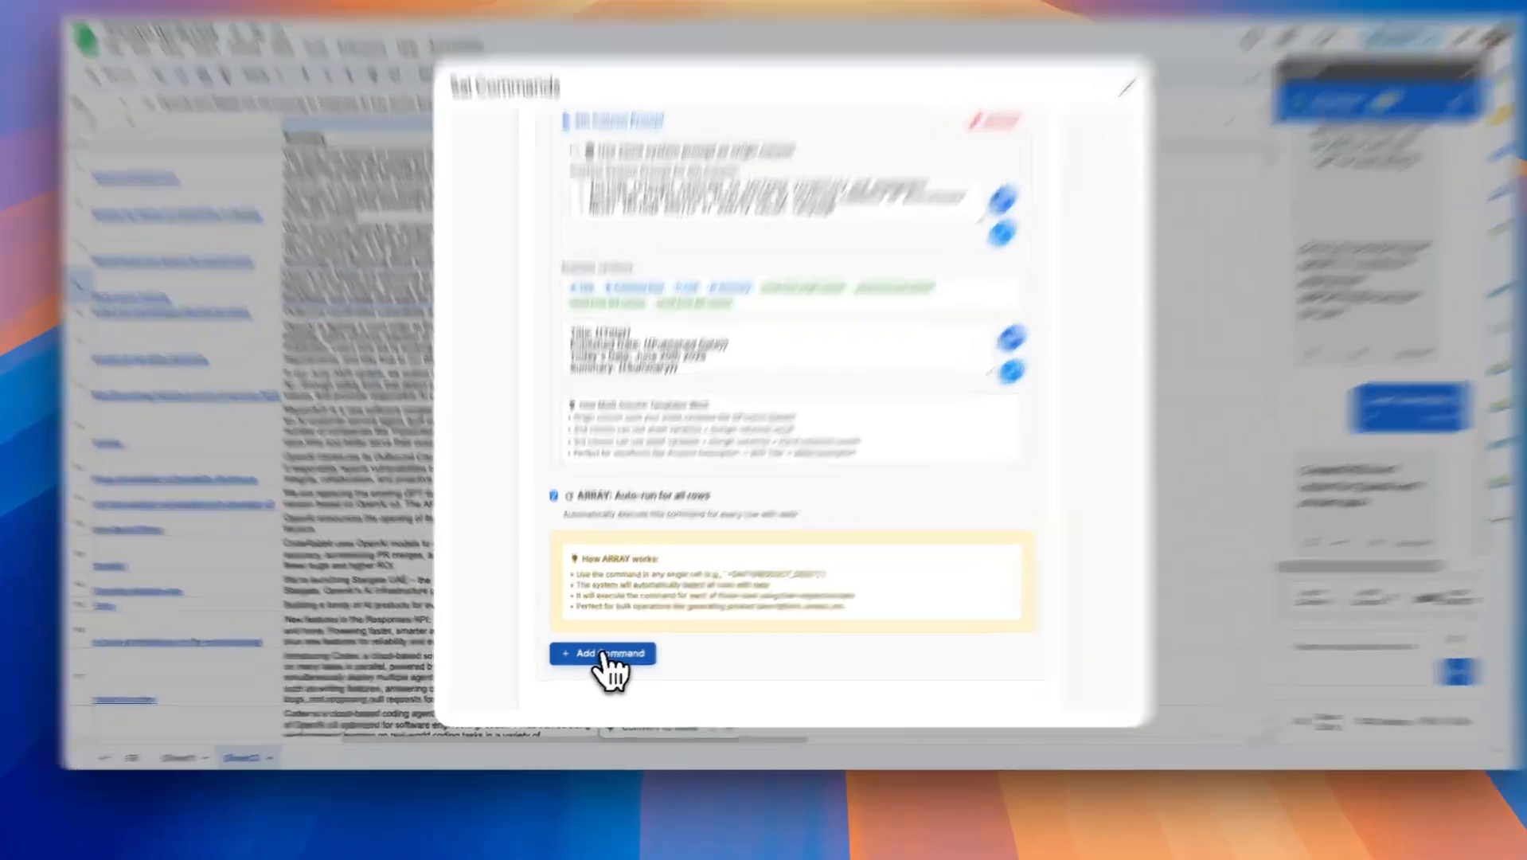
pyautogui.click(624, 659)
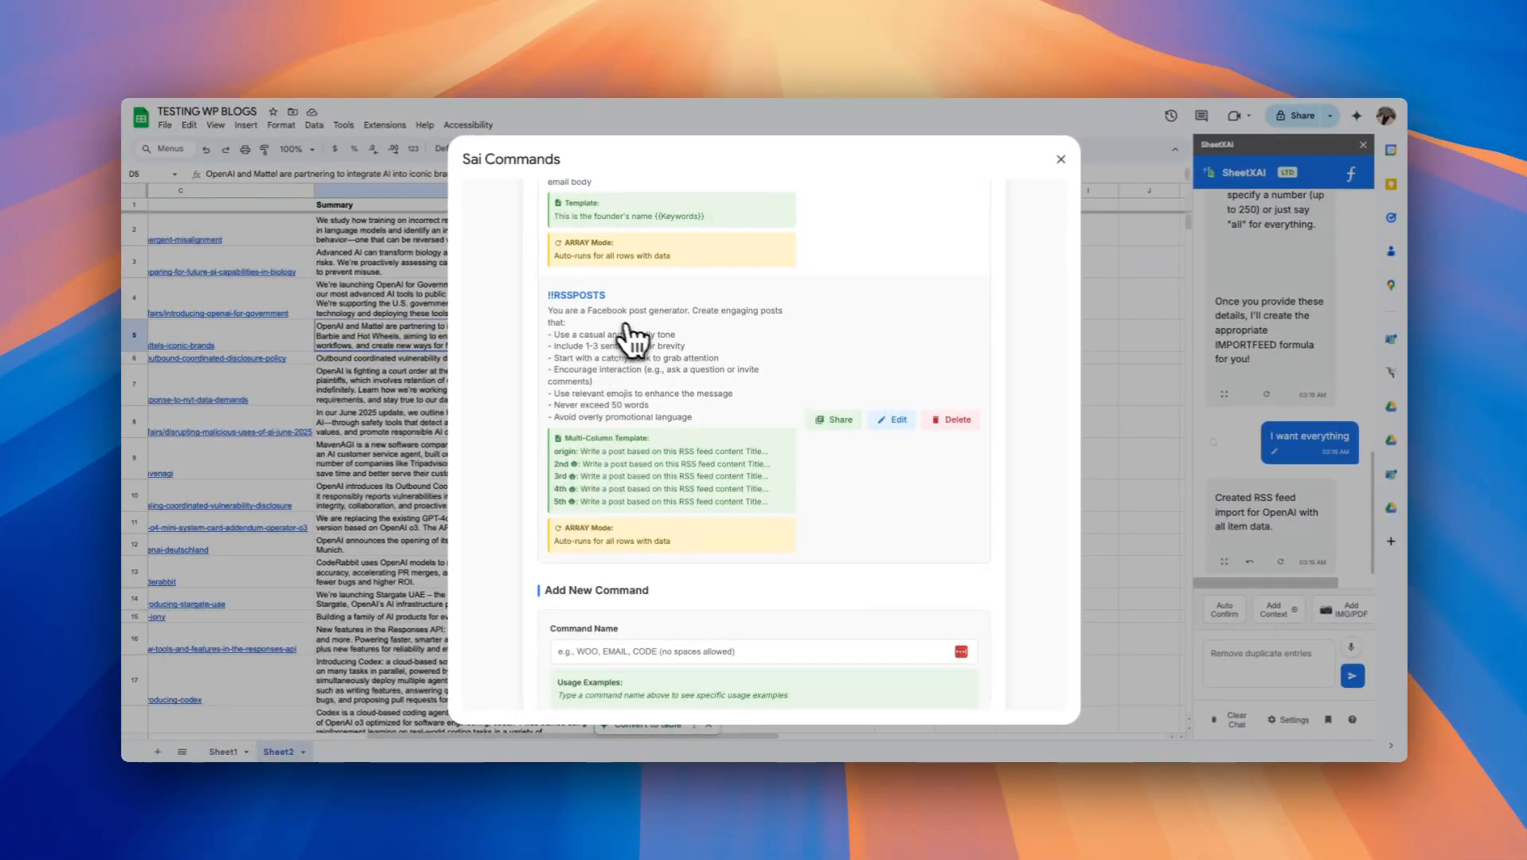
# - Open the RSSPOSTS command's settings and review the system and request prompts of all five columns
pyautogui.click(893, 420)
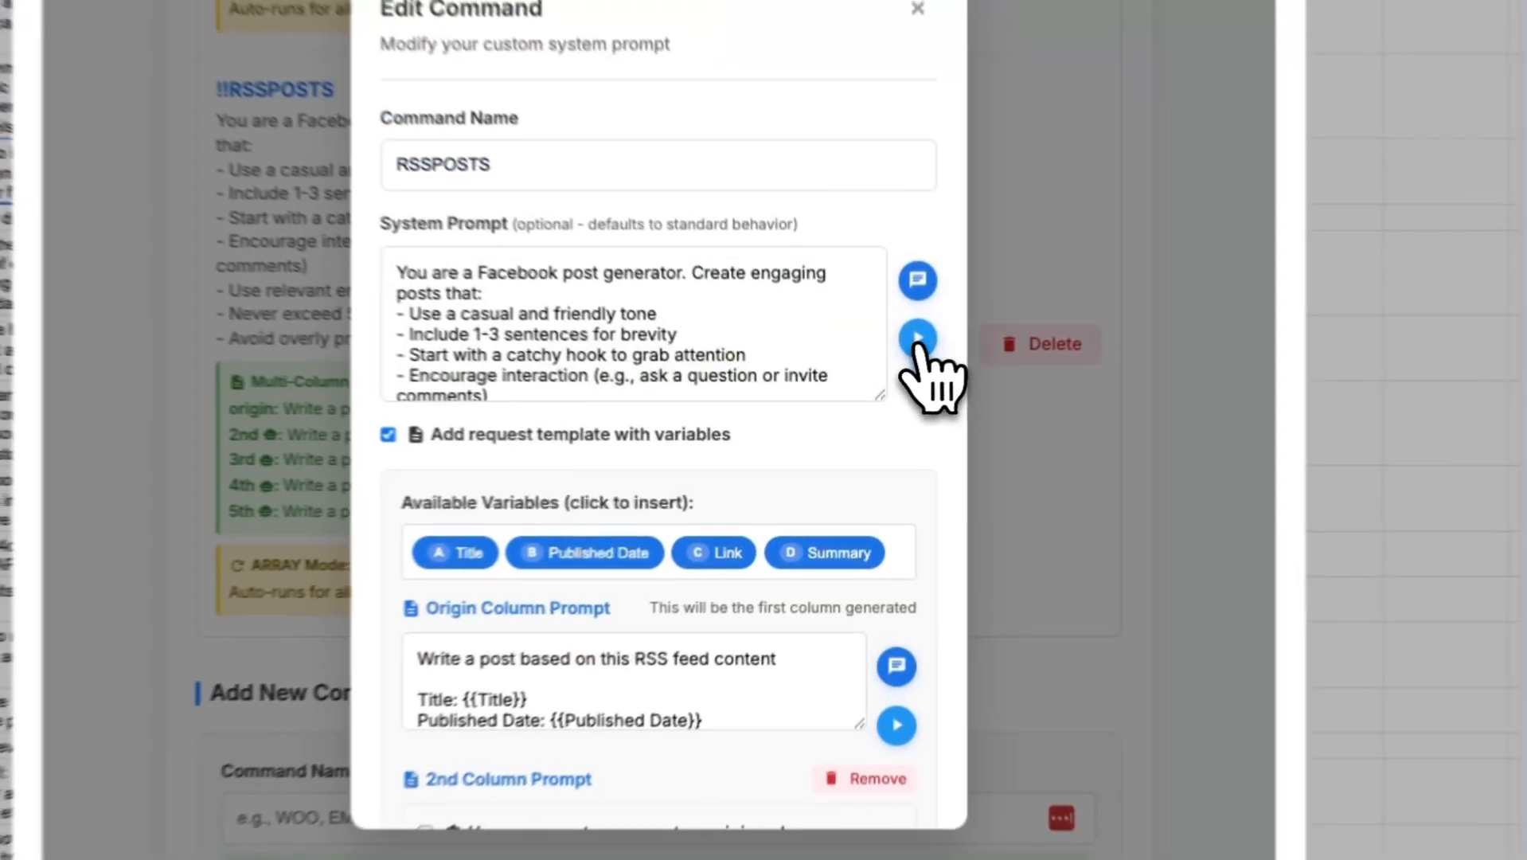
pyautogui.scroll(-4, 745, 446)
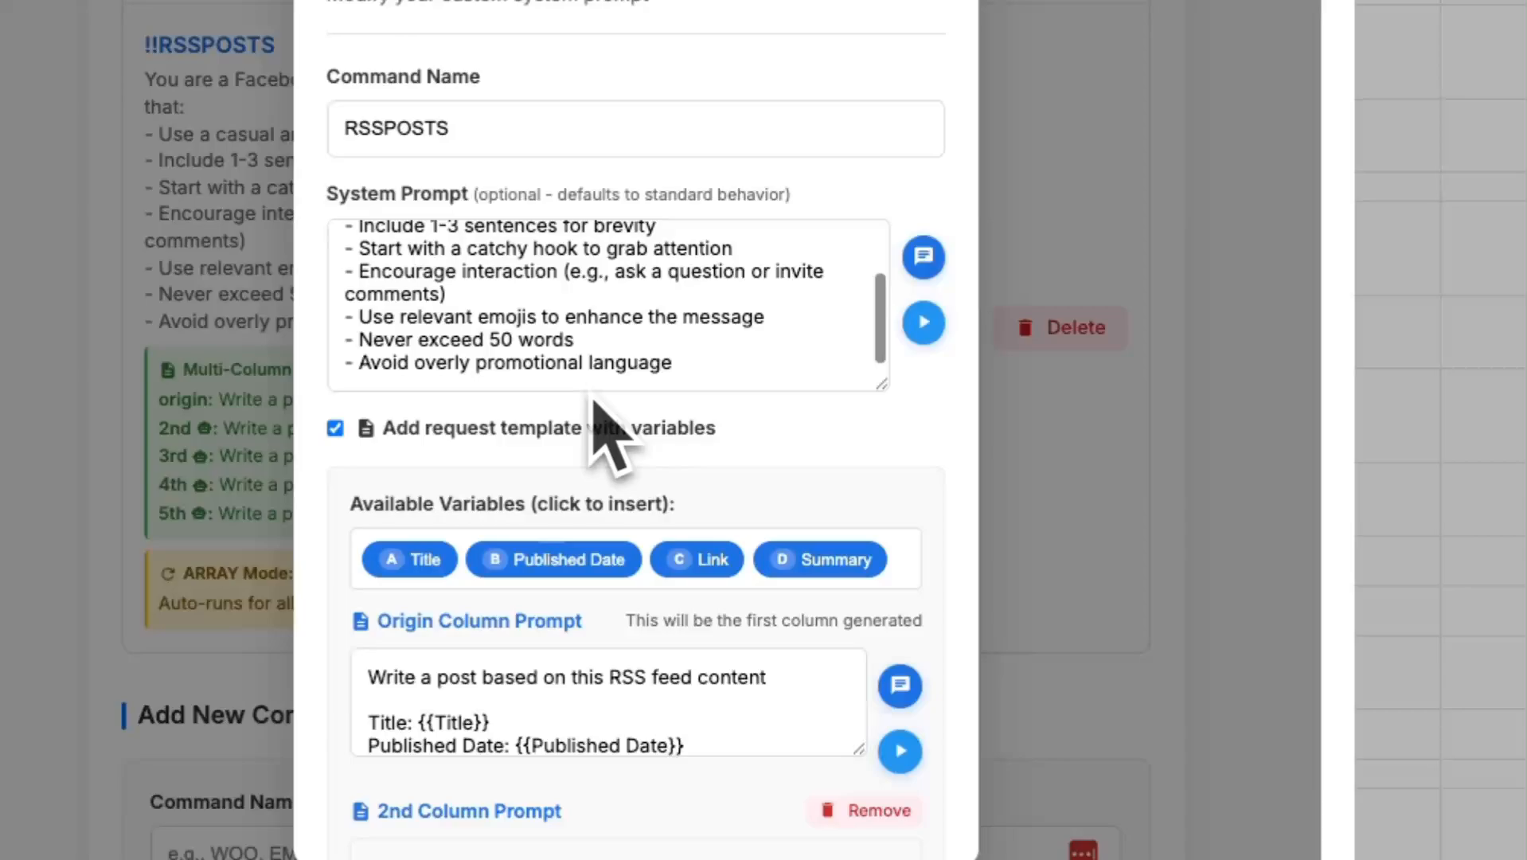
pyautogui.scroll(-3, 605, 433)
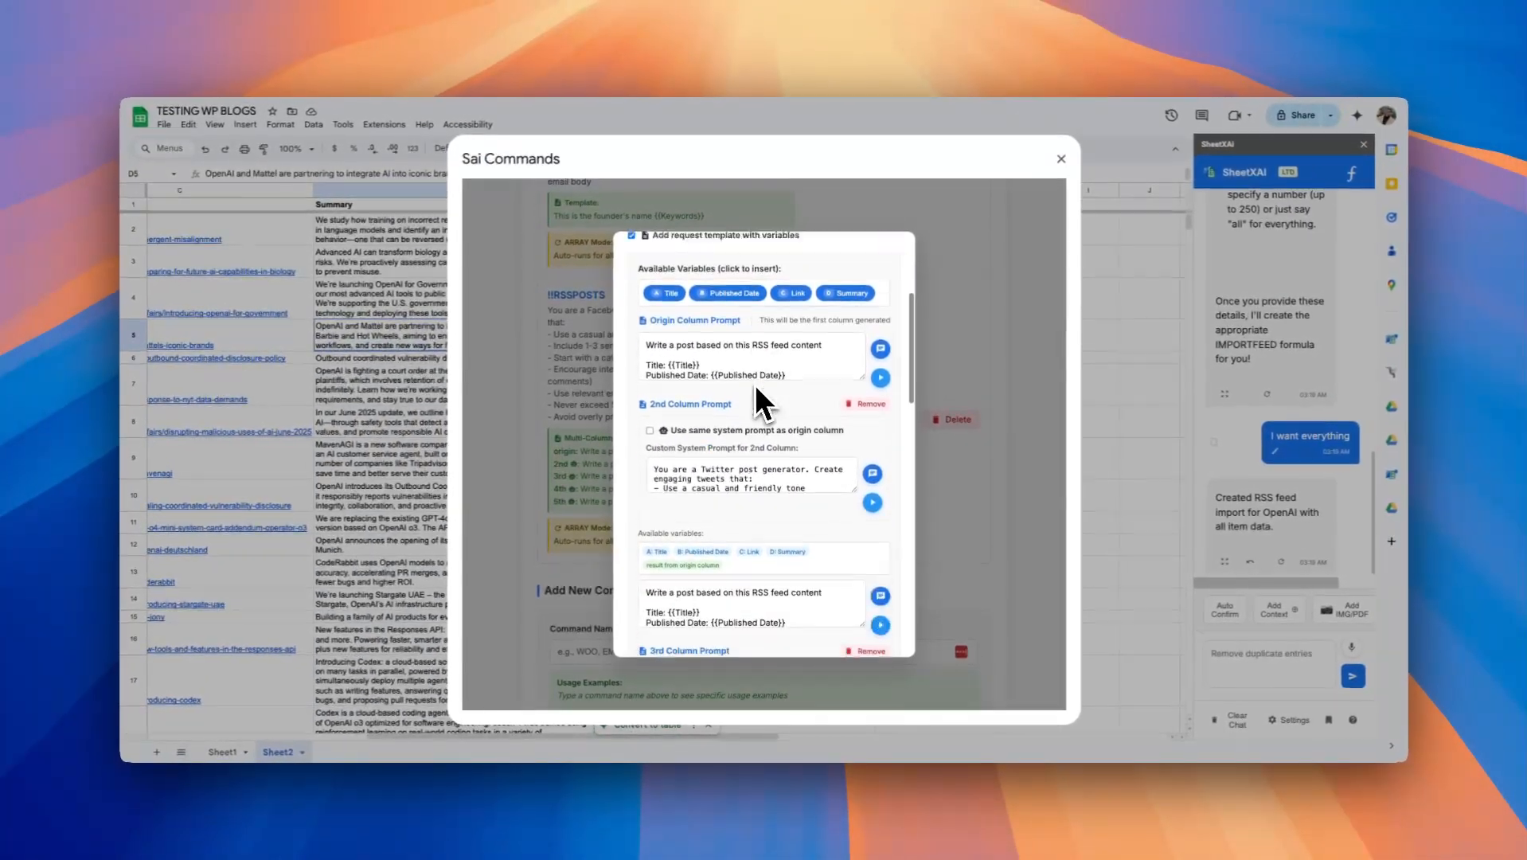
pyautogui.scroll(5, 756, 384)
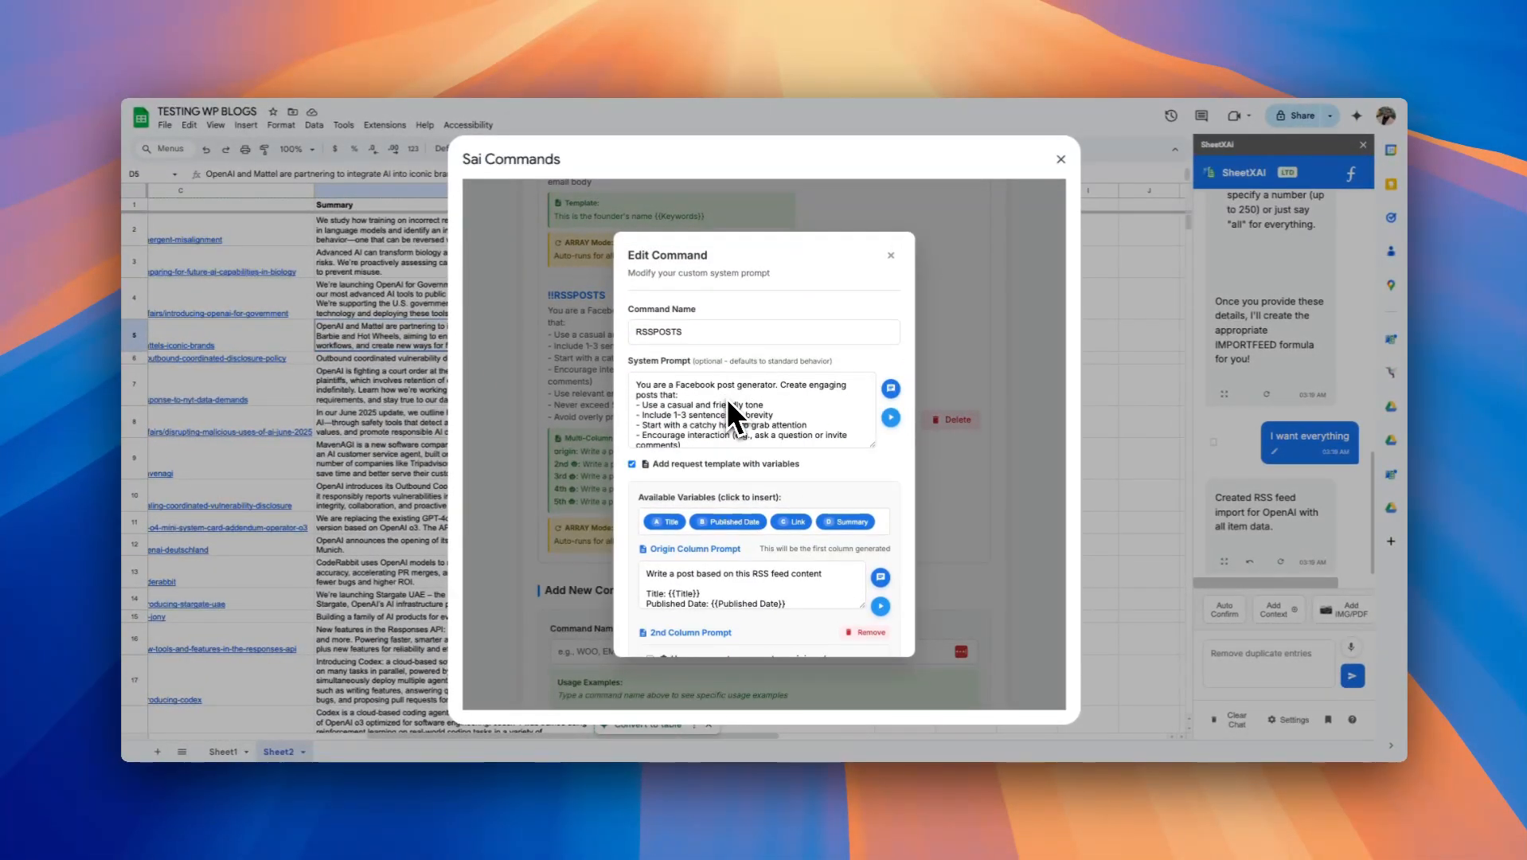
pyautogui.scroll(-8, 726, 398)
pyautogui.scroll(-5, 736, 334)
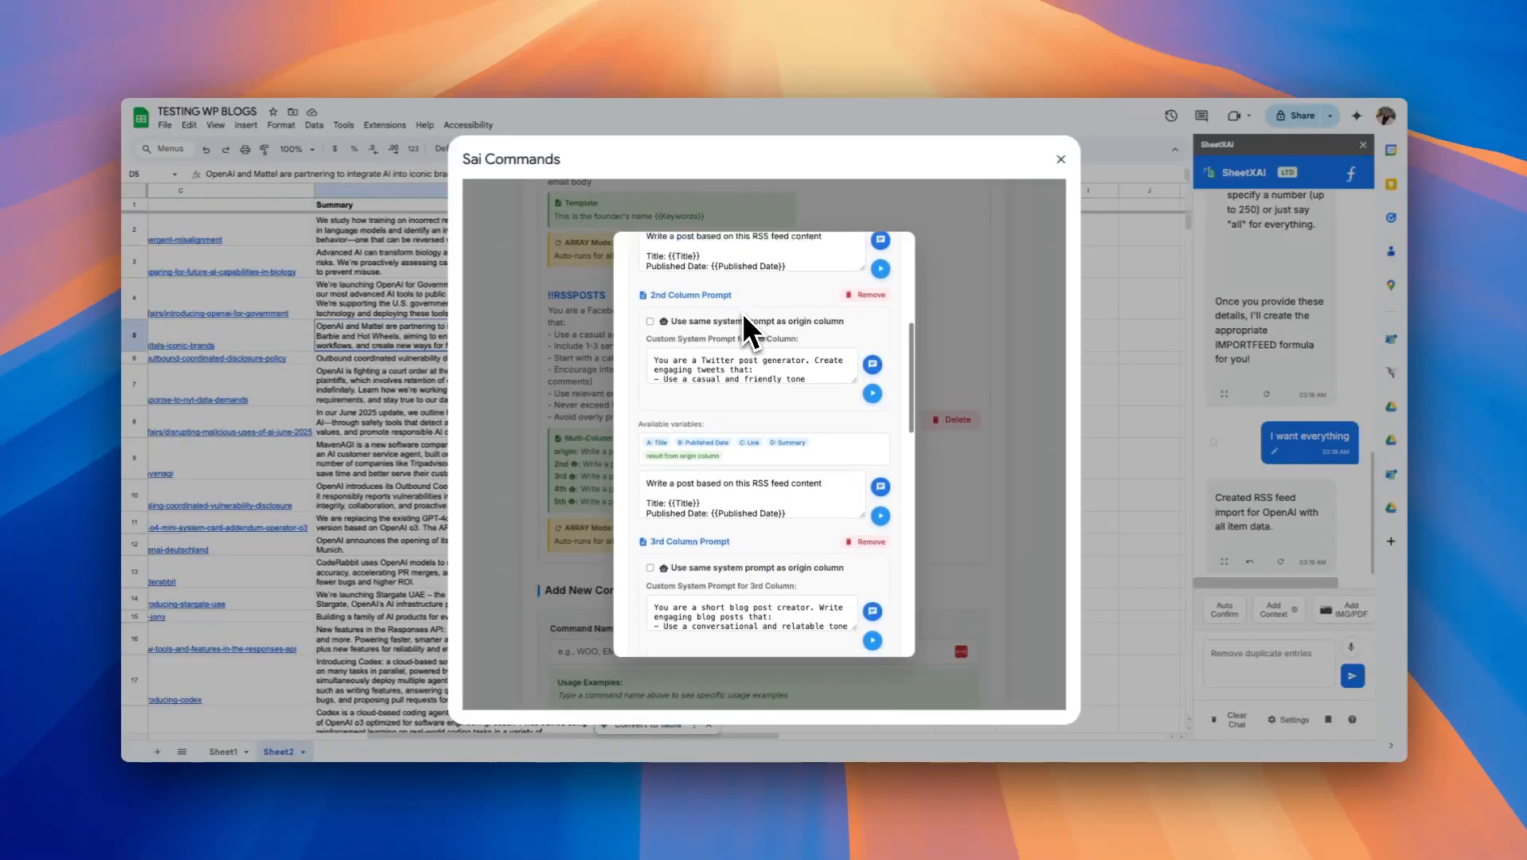
pyautogui.scroll(-2, 760, 324)
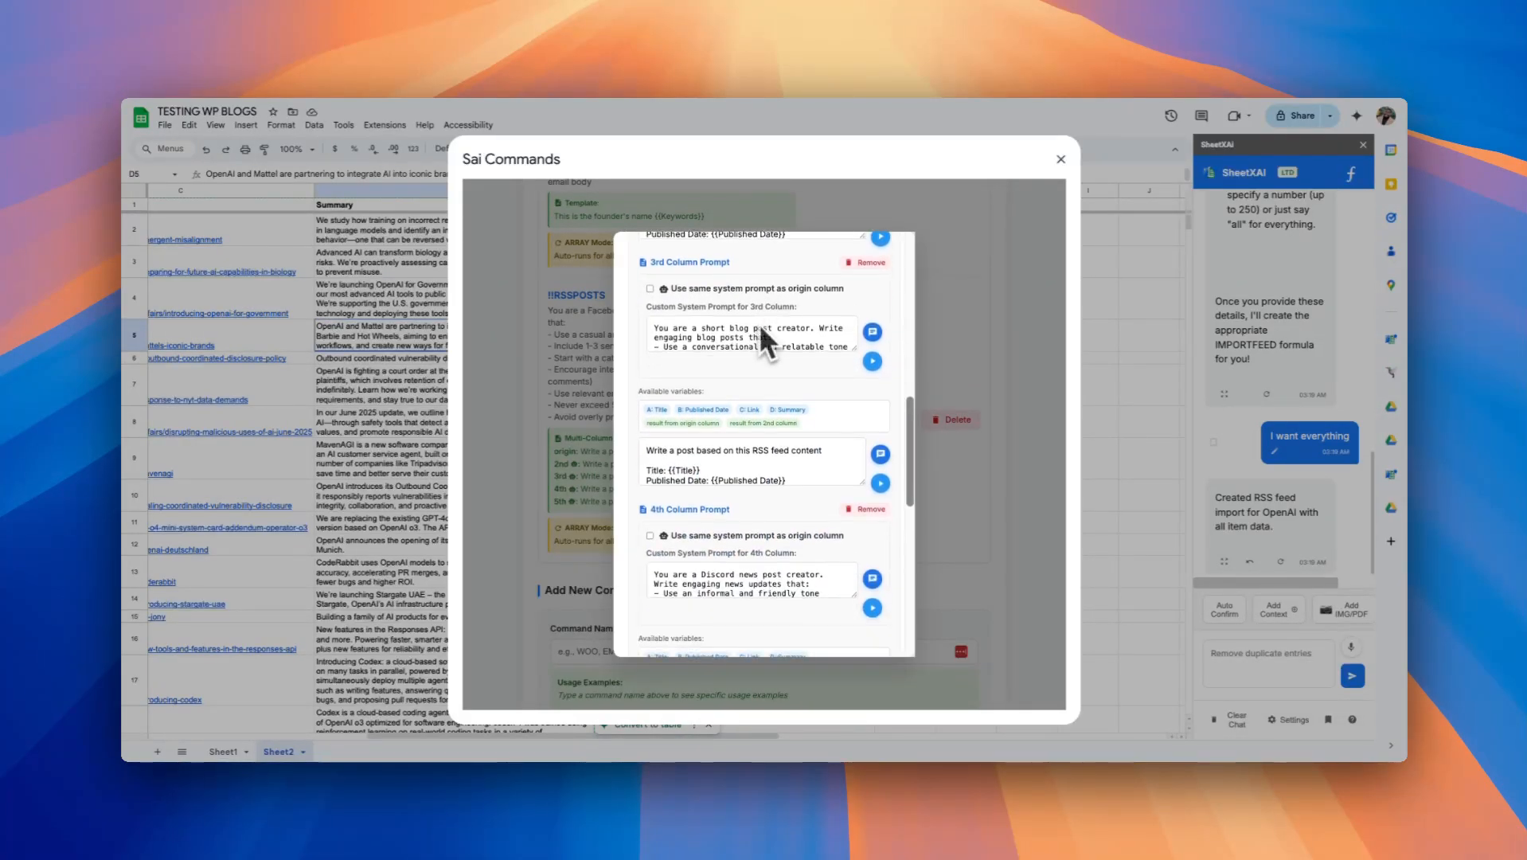
pyautogui.scroll(-4, 769, 407)
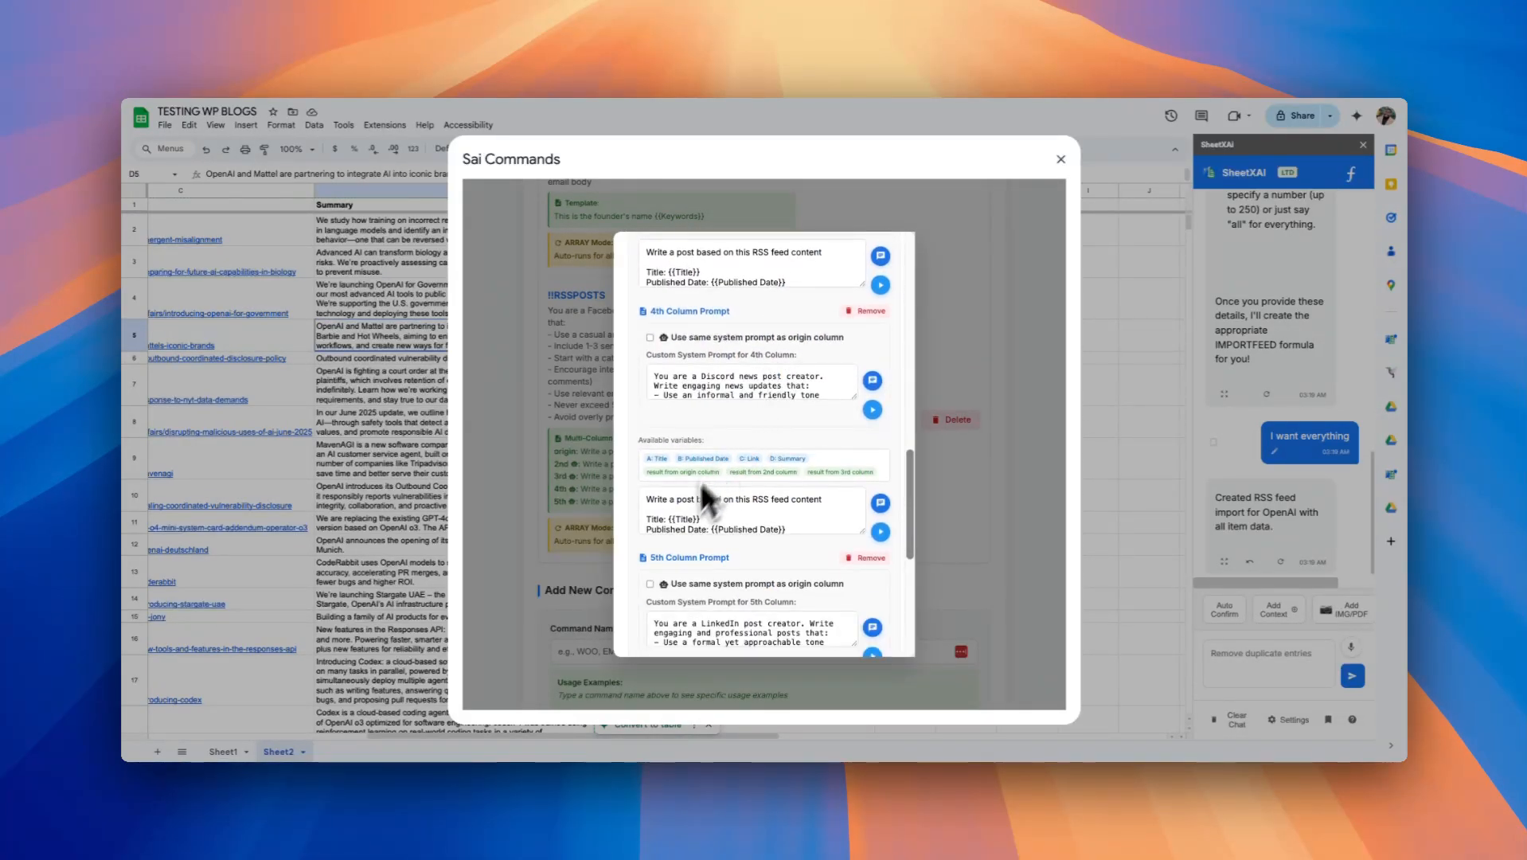
pyautogui.scroll(-2, 685, 514)
pyautogui.scroll(-3, 679, 520)
pyautogui.click(976, 286)
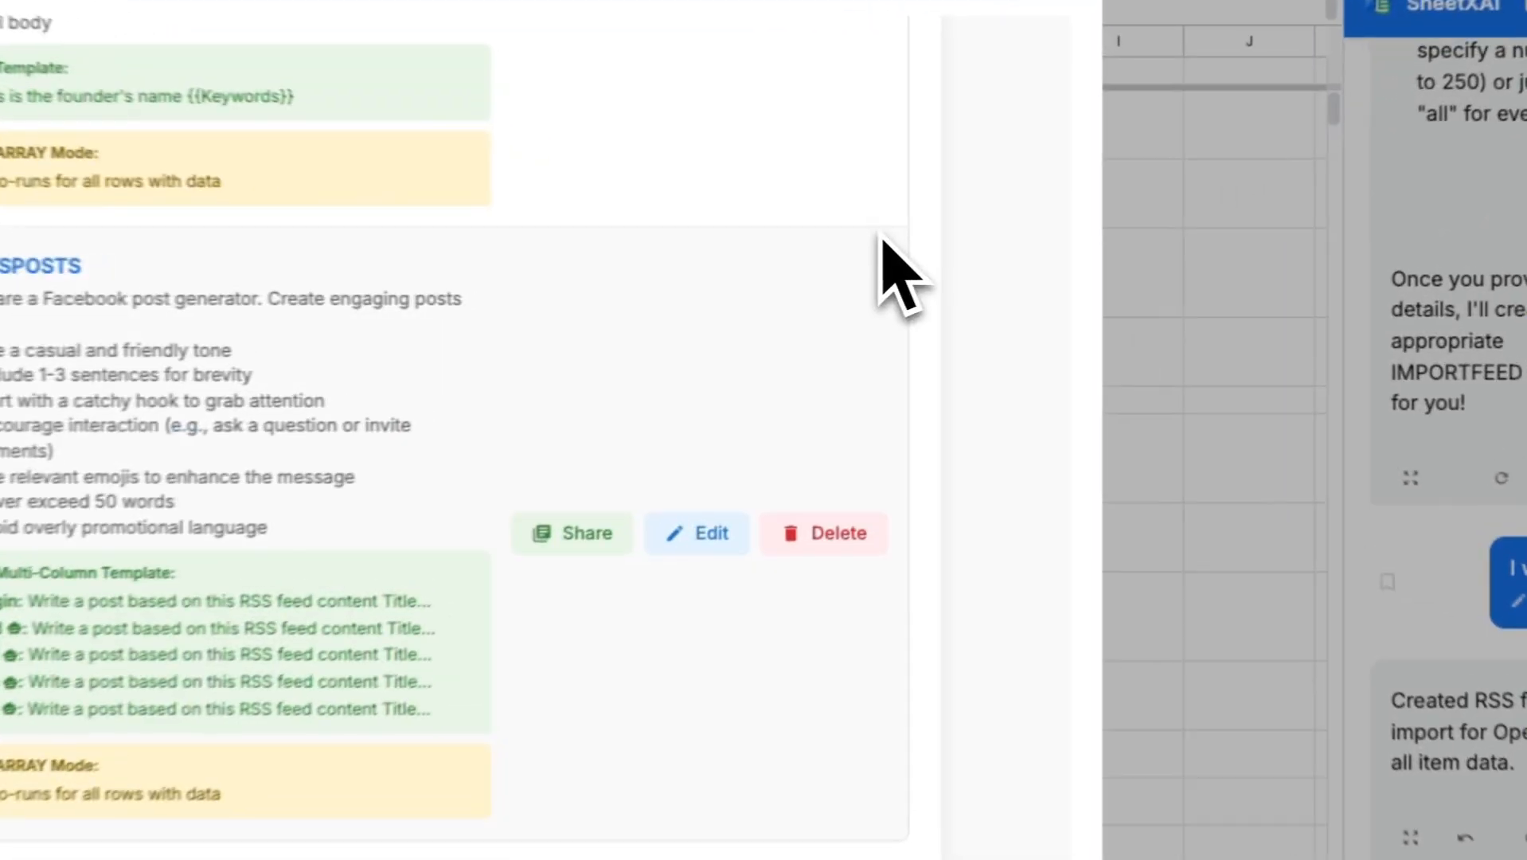
# - Save the custom commands and close the command list
pyautogui.scroll(-2, 874, 430)
pyautogui.scroll(-5, 634, 648)
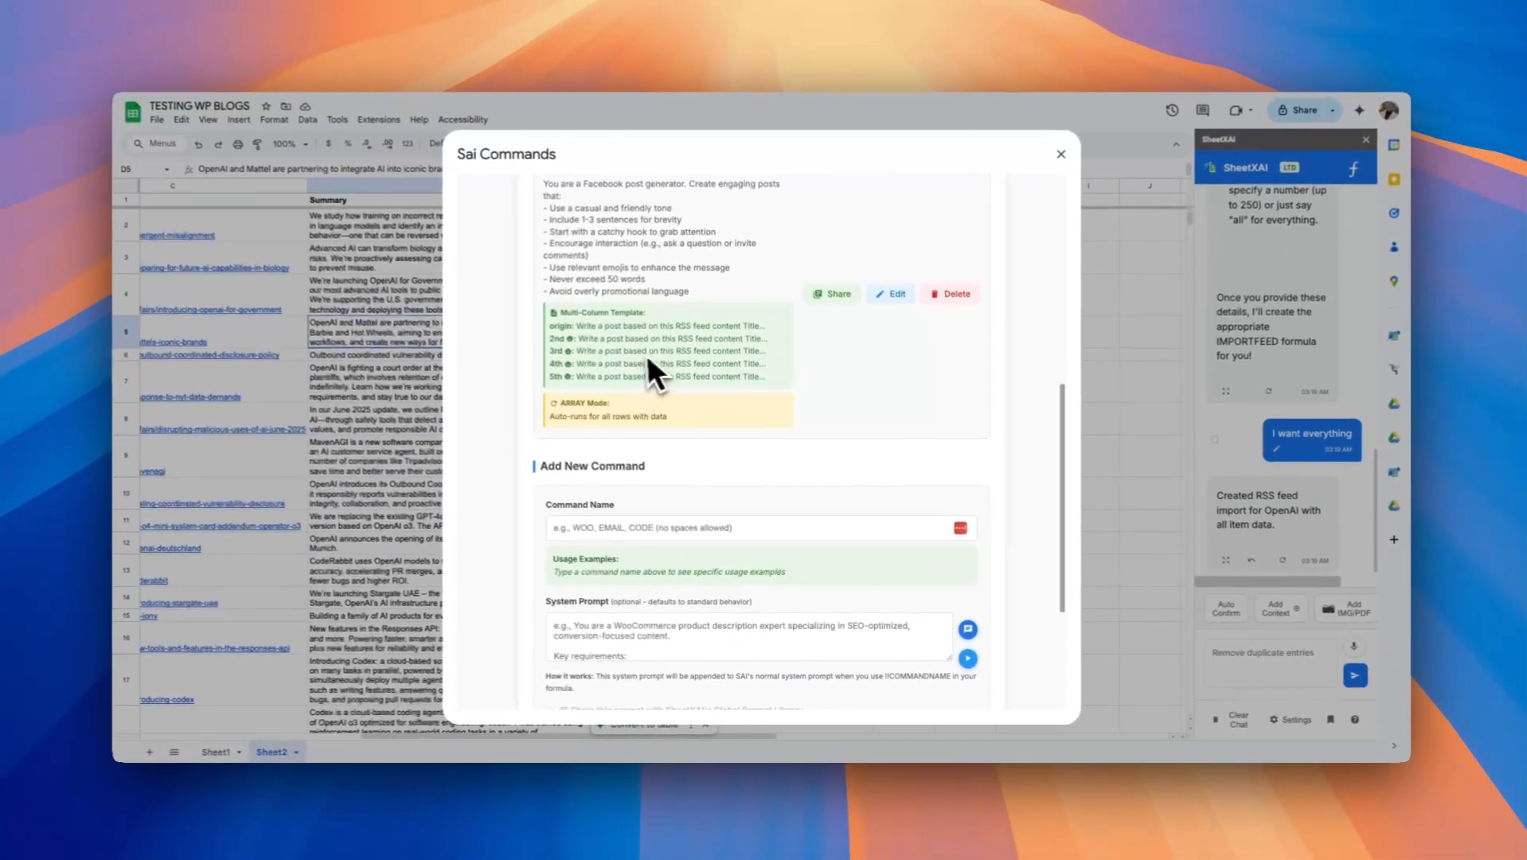
pyautogui.scroll(-5, 664, 410)
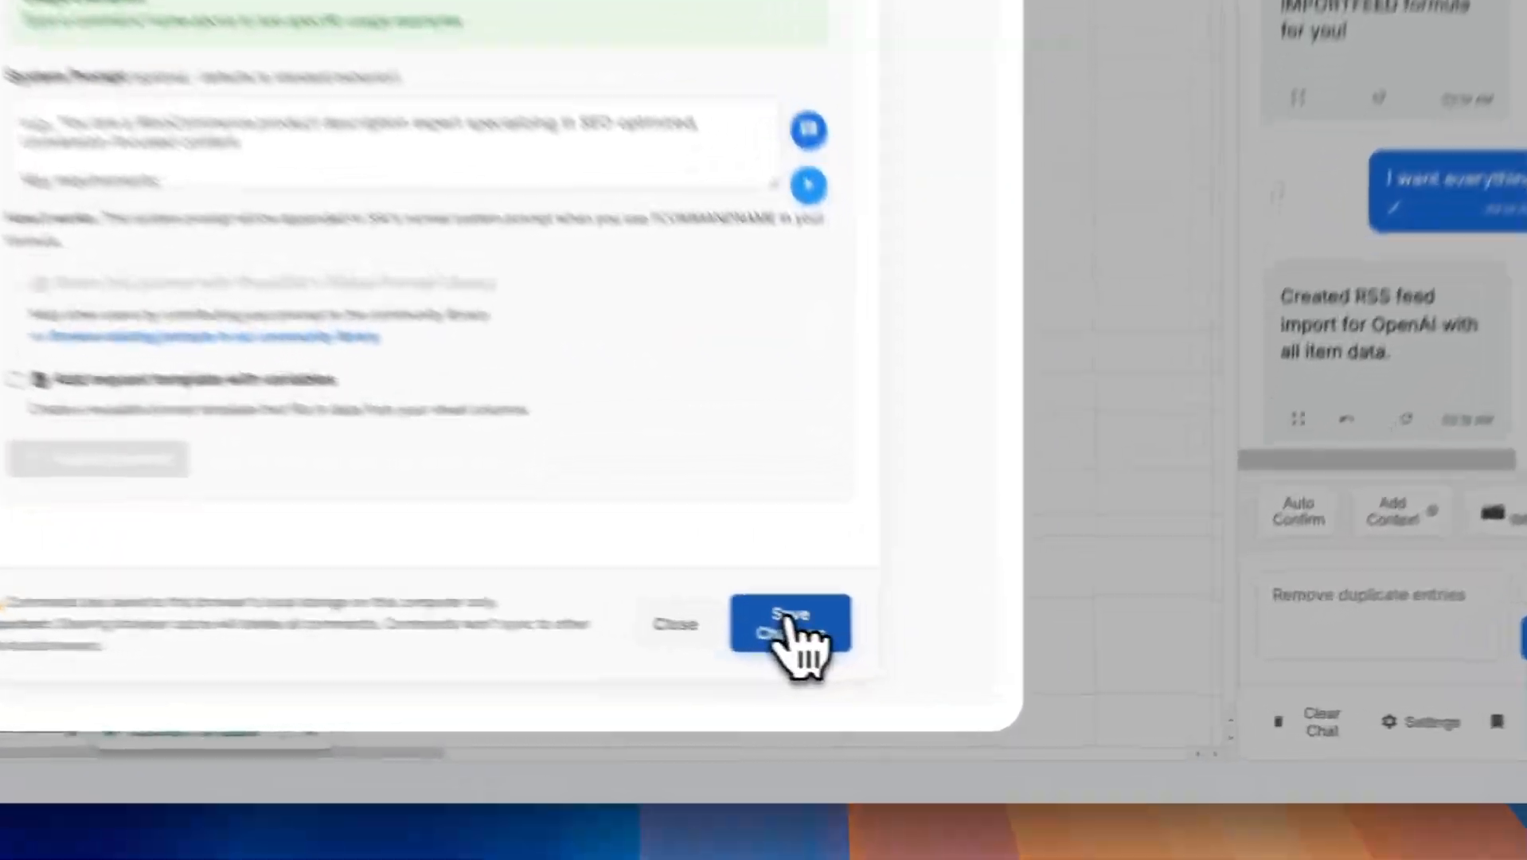
pyautogui.click(792, 633)
pyautogui.click(779, 215)
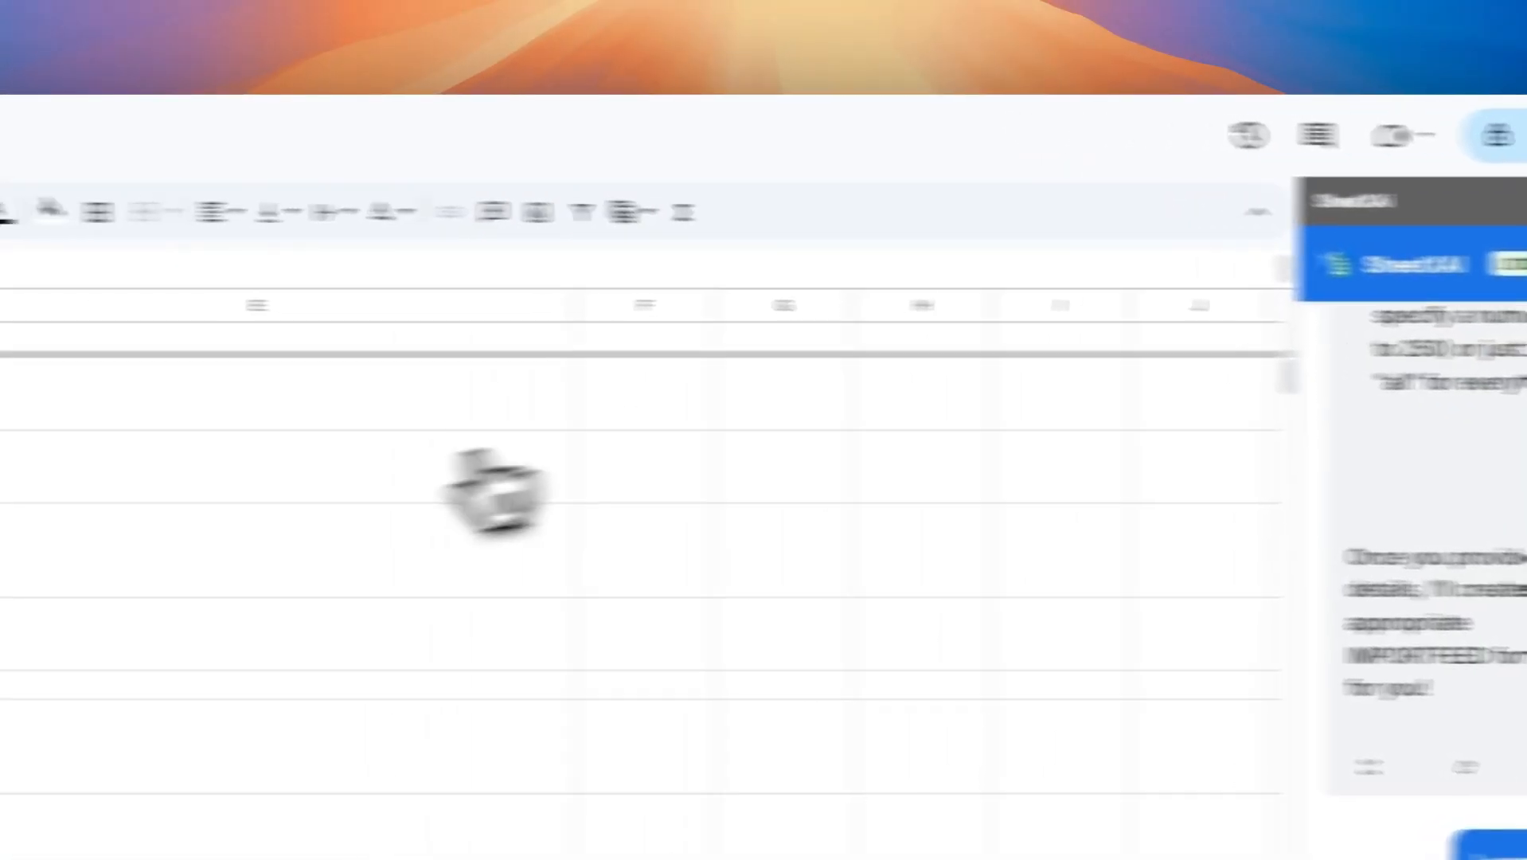
# - Add the column headers Facebook, Twitter, Blog, Discord and Linkedin in cells E1 to I1
pyautogui.click(442, 349)
pyautogui.write('Faceboo')
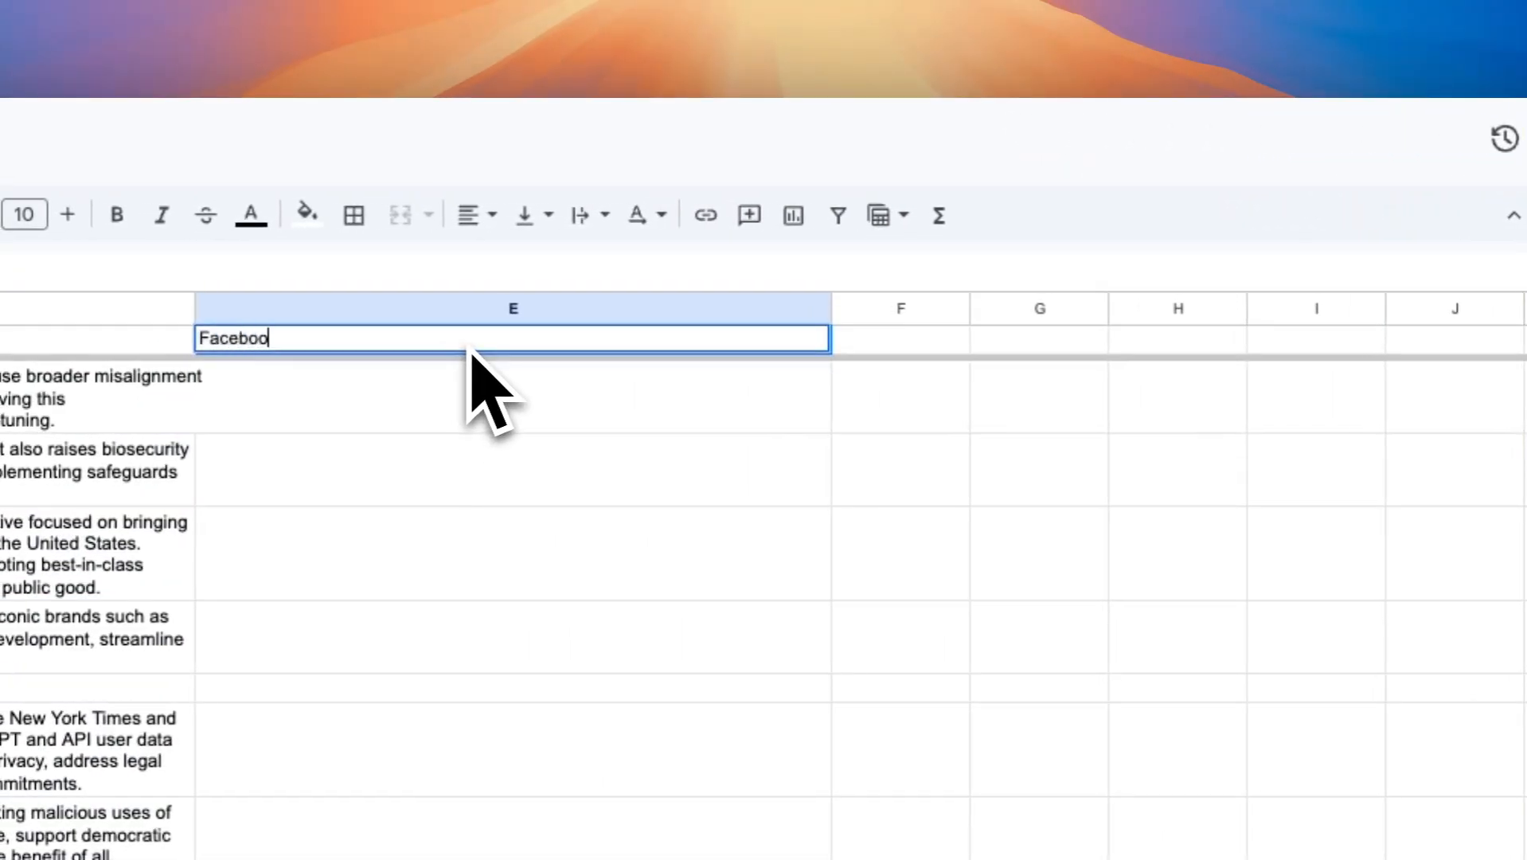
pyautogui.write('k')
pyautogui.press('Tab')
pyautogui.write('Twitter')
pyautogui.press('Tab')
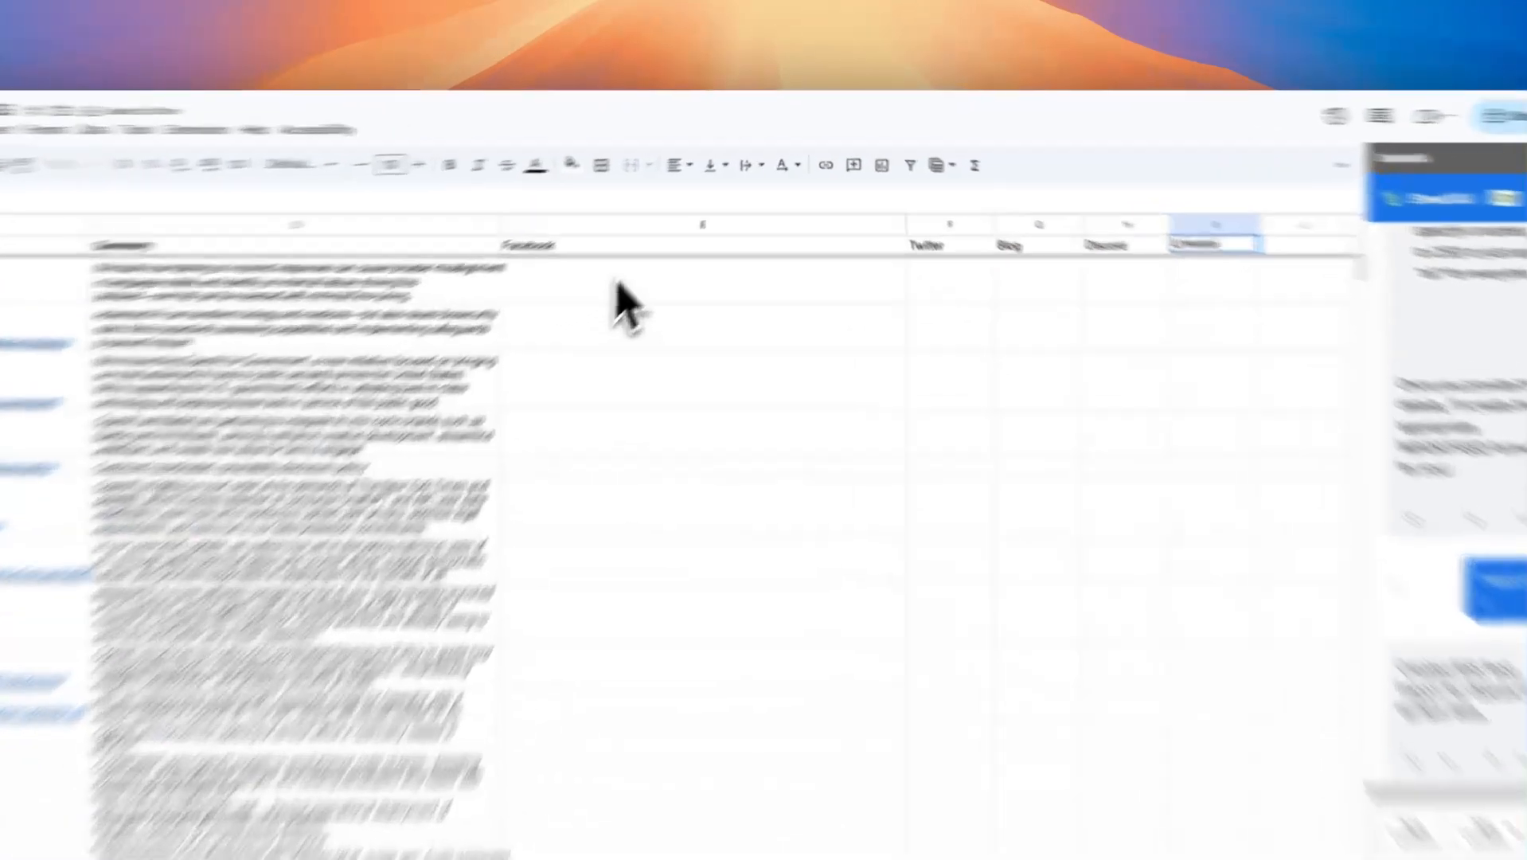
# - Select cell E2, reopen SheetXAi's custom commands and copy the !!RSSPOSTS command name
pyautogui.click(677, 234)
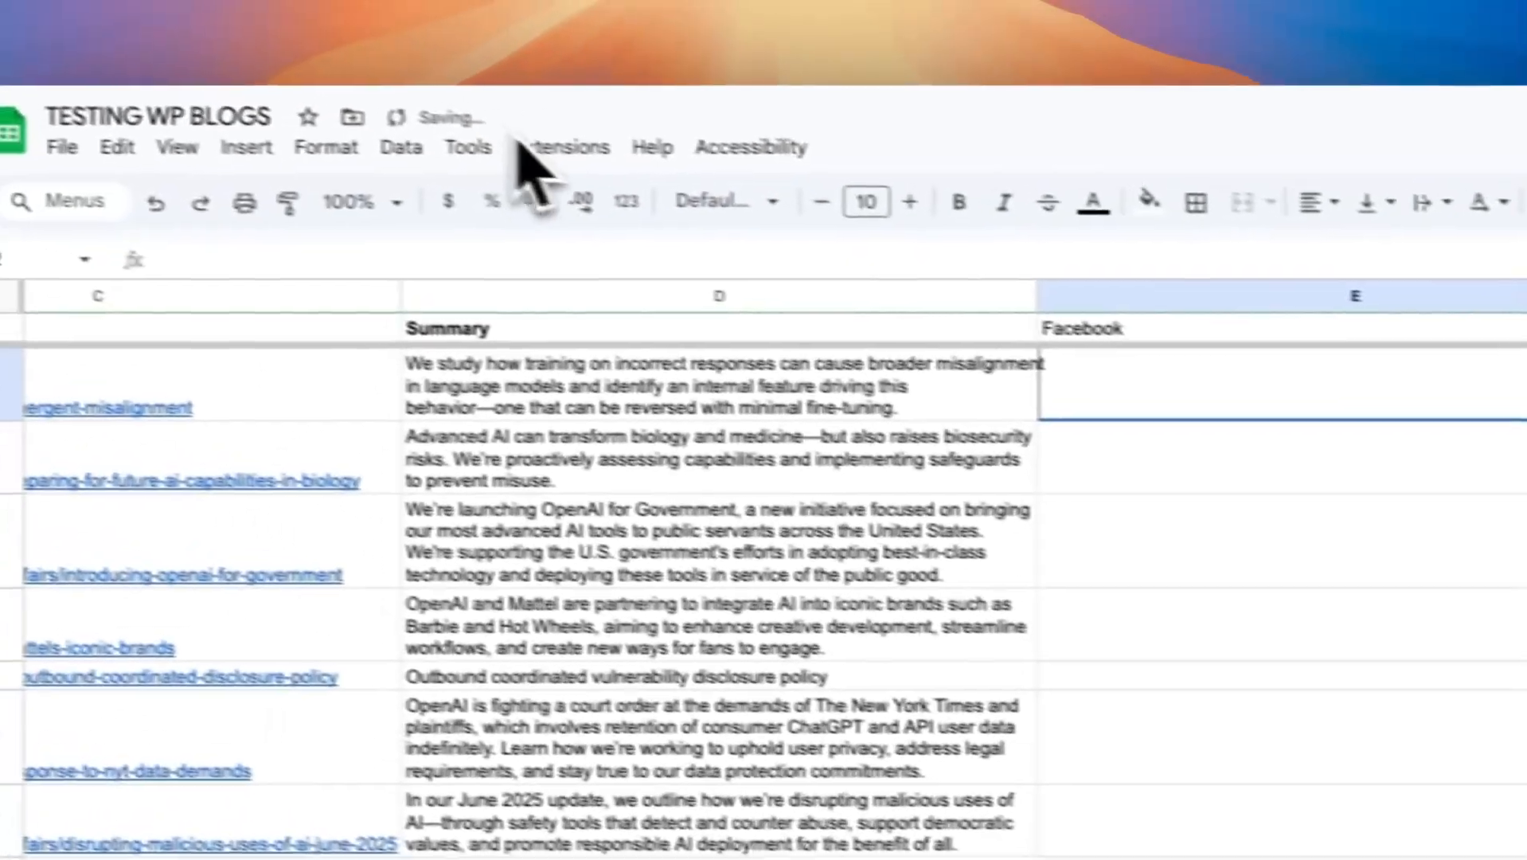
pyautogui.click(89, 34)
pyautogui.moveTo(239, 350)
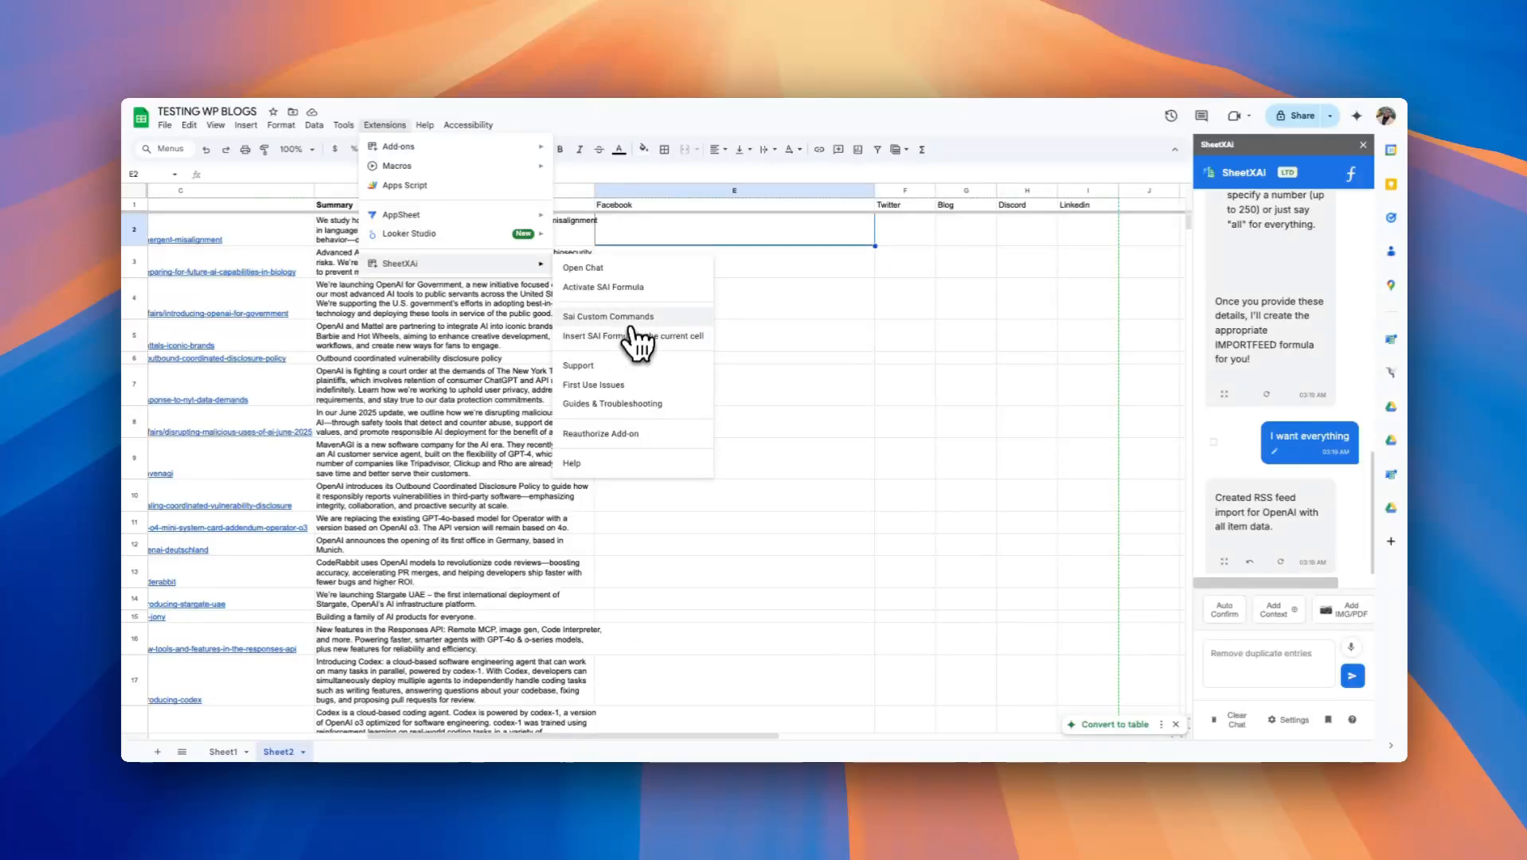
pyautogui.click(633, 323)
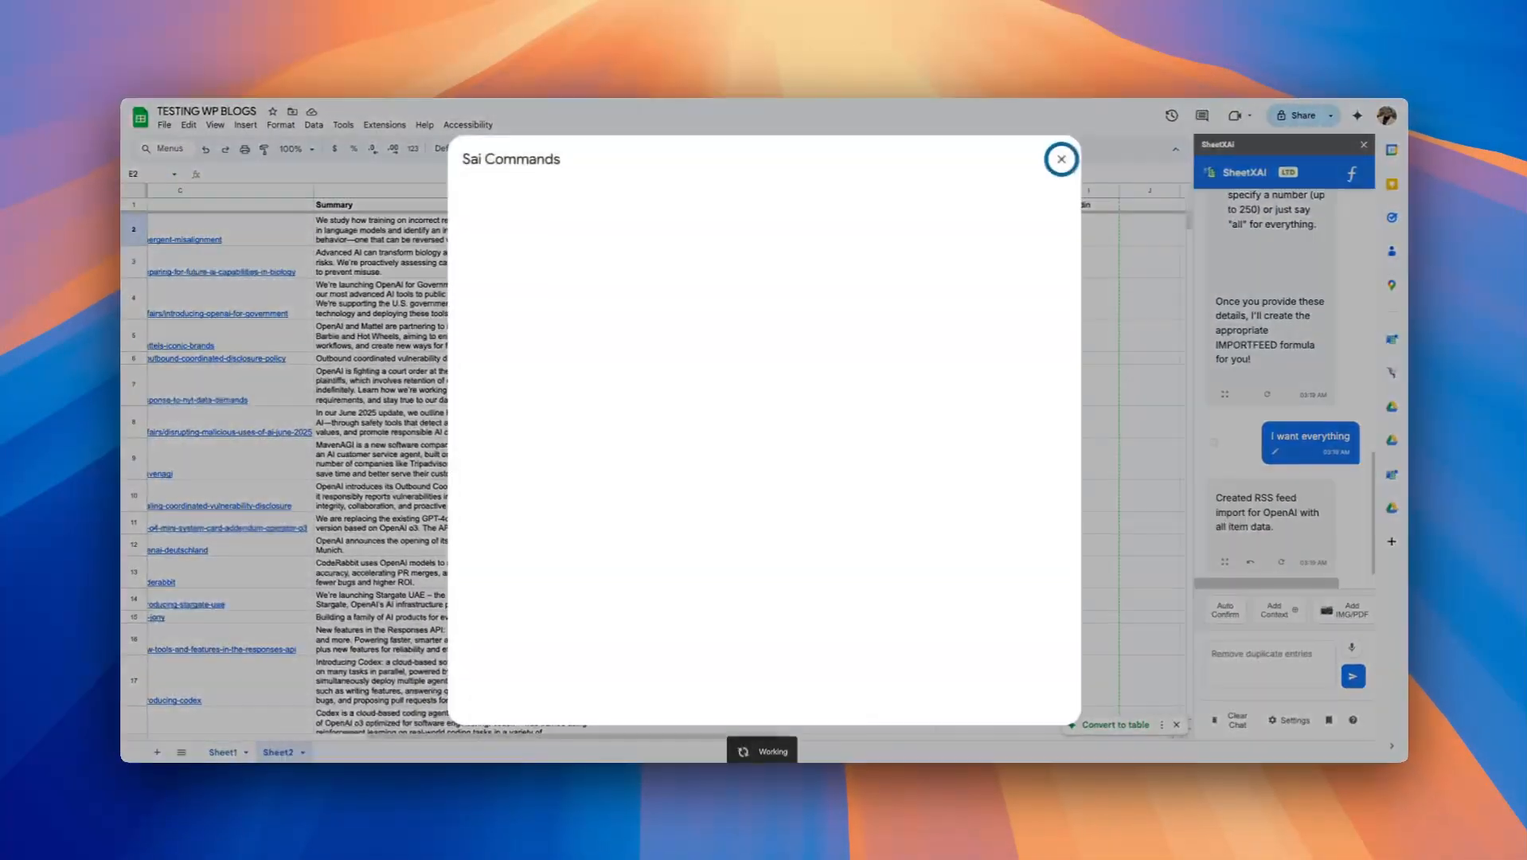
pyautogui.scroll(-5, 624, 434)
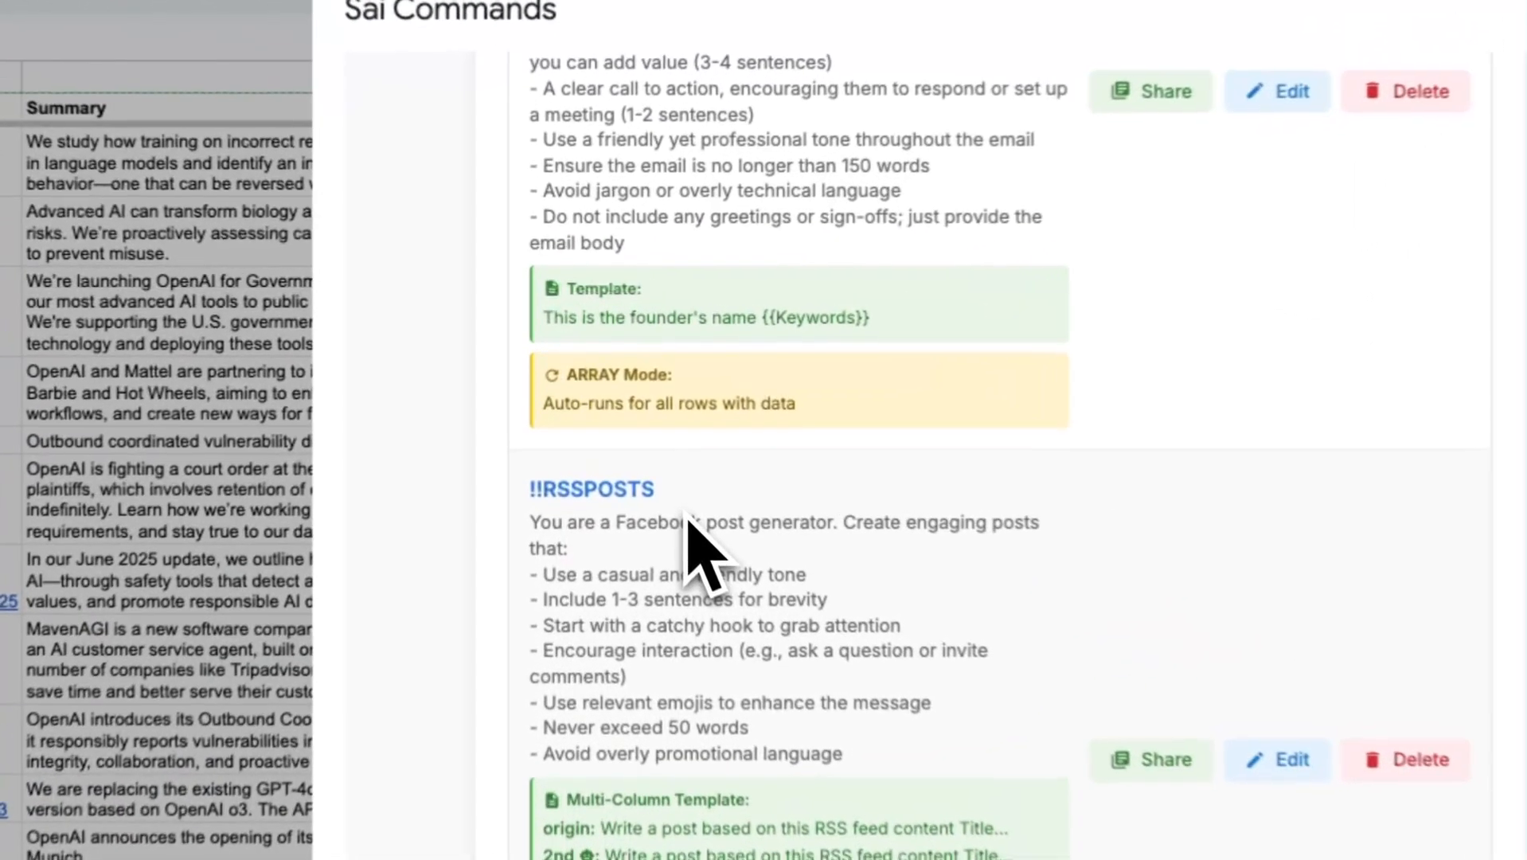
pyautogui.moveTo(663, 495); pyautogui.dragTo(476, 503)
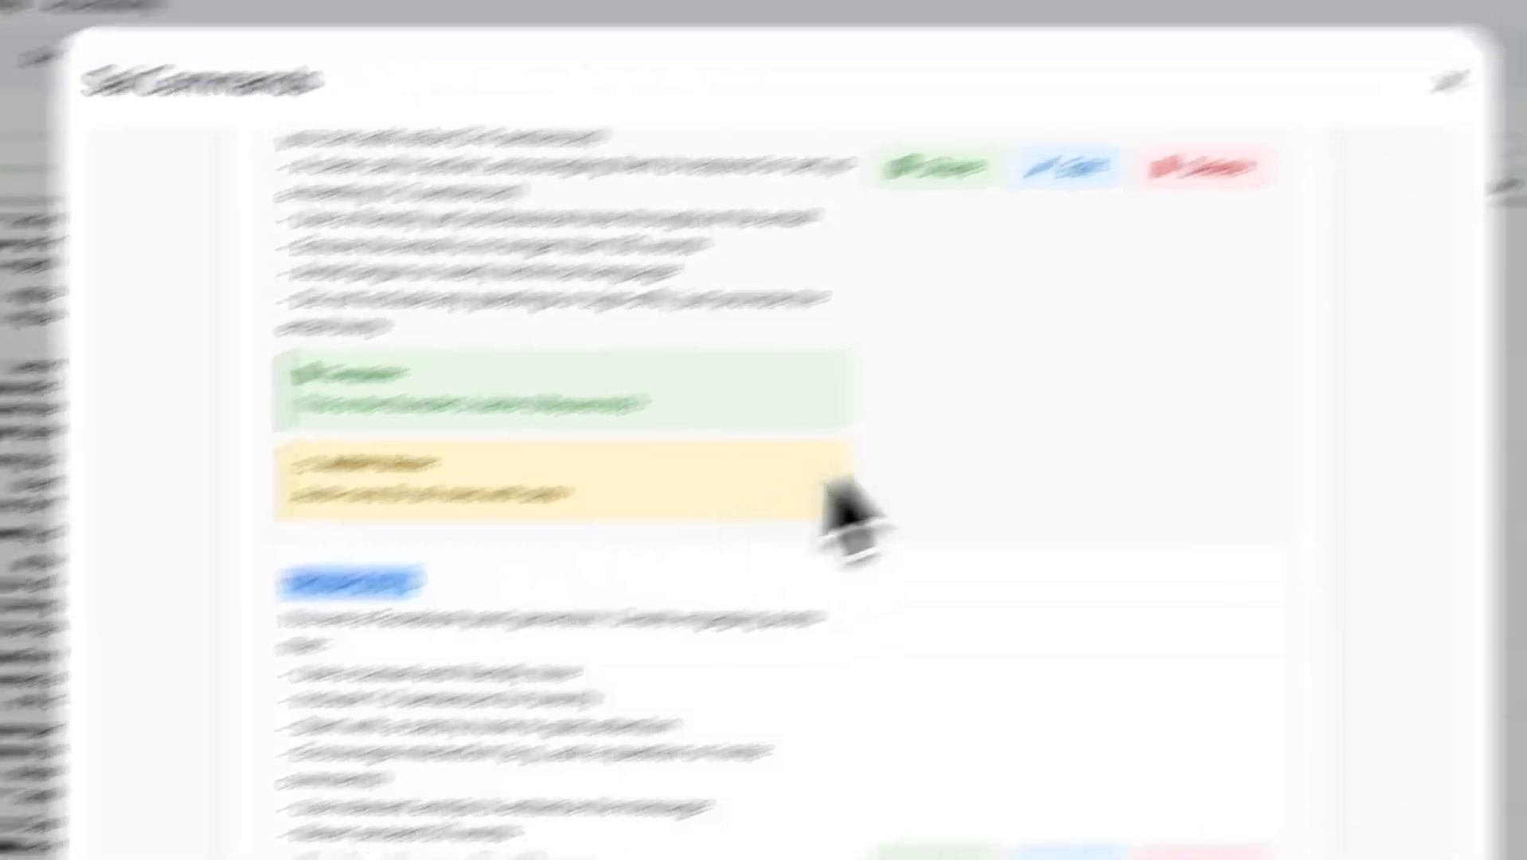
# - Save the custom command list again and return to the sheet
pyautogui.scroll(2, 579, 535)
pyautogui.scroll(-7, 580, 535)
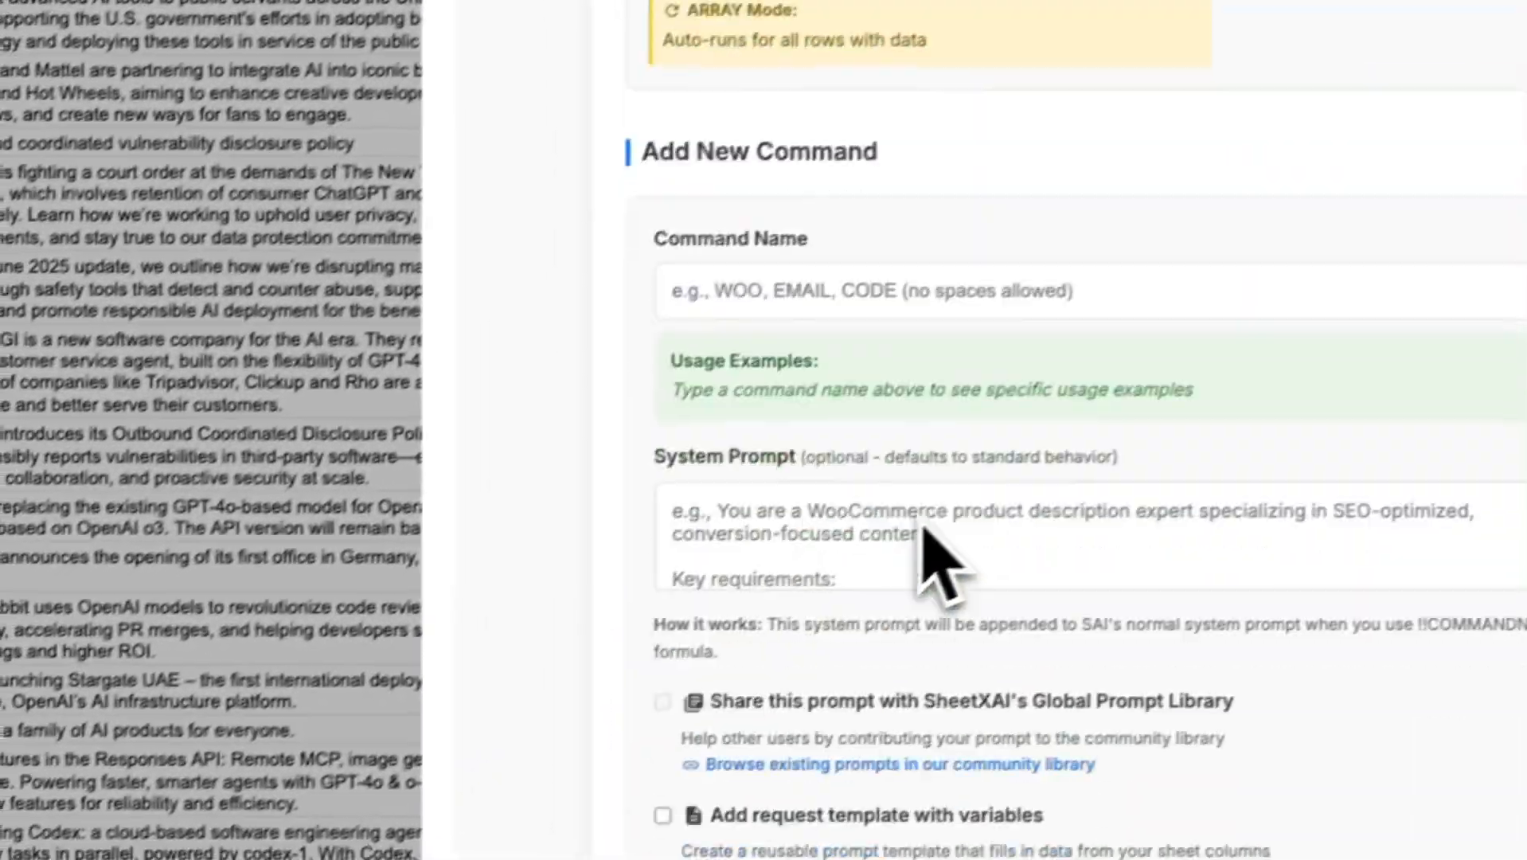
pyautogui.scroll(3, 817, 511)
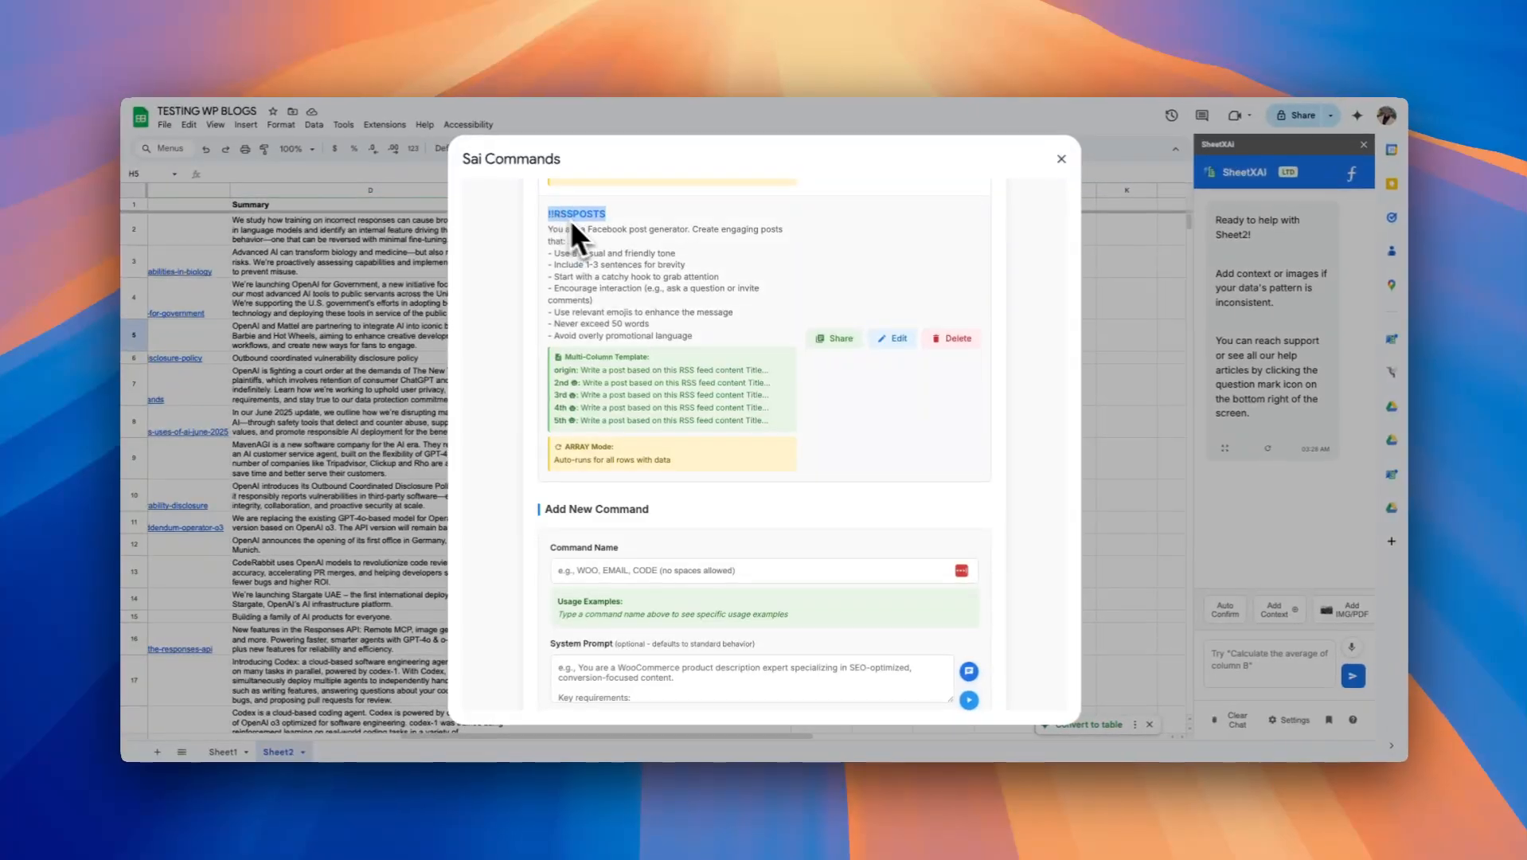
pyautogui.scroll(-4, 663, 401)
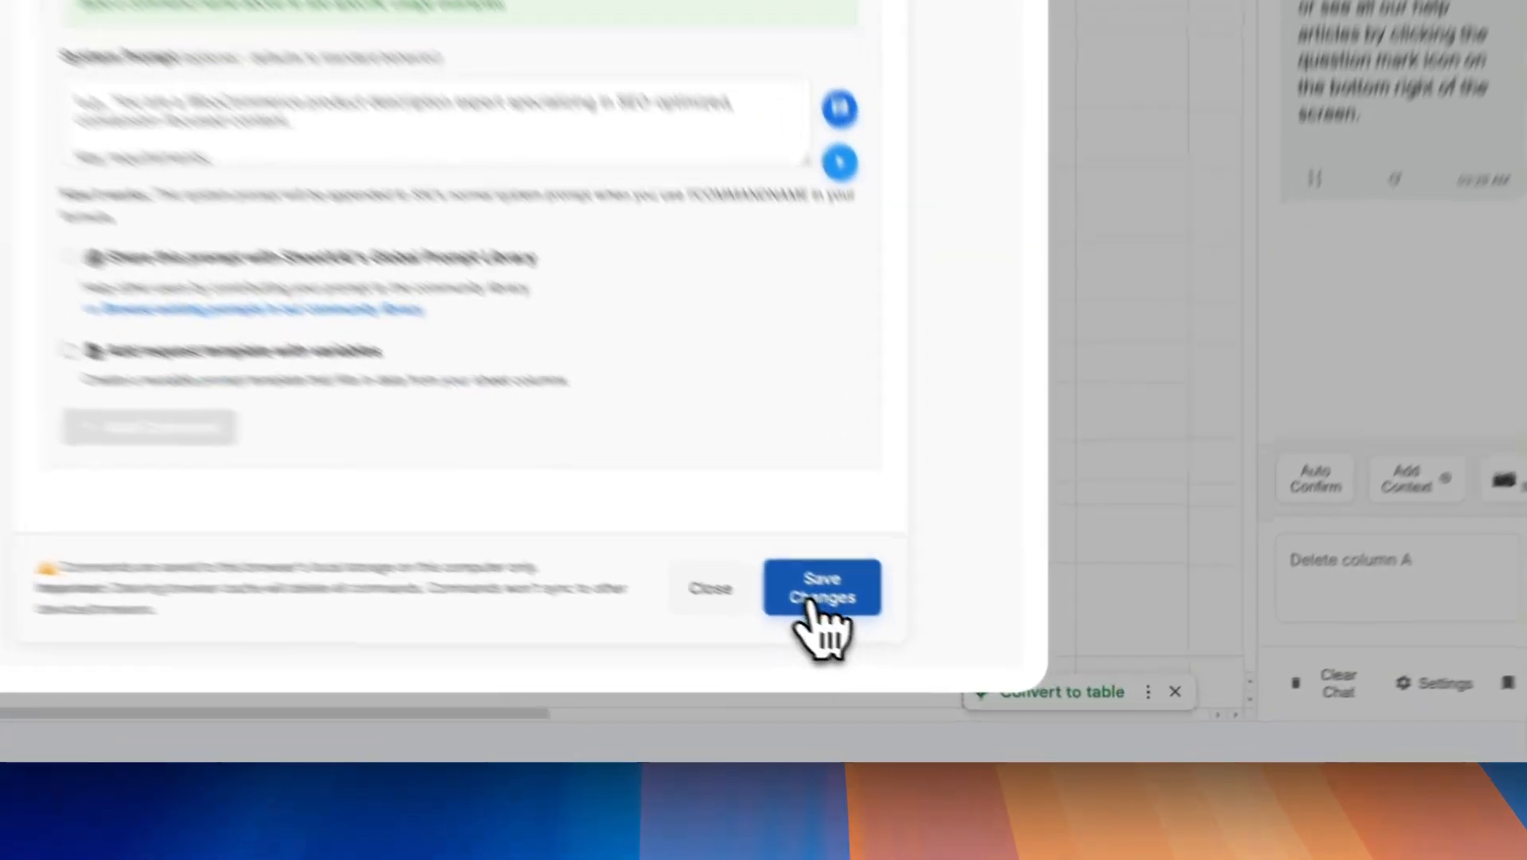
pyautogui.click(959, 668)
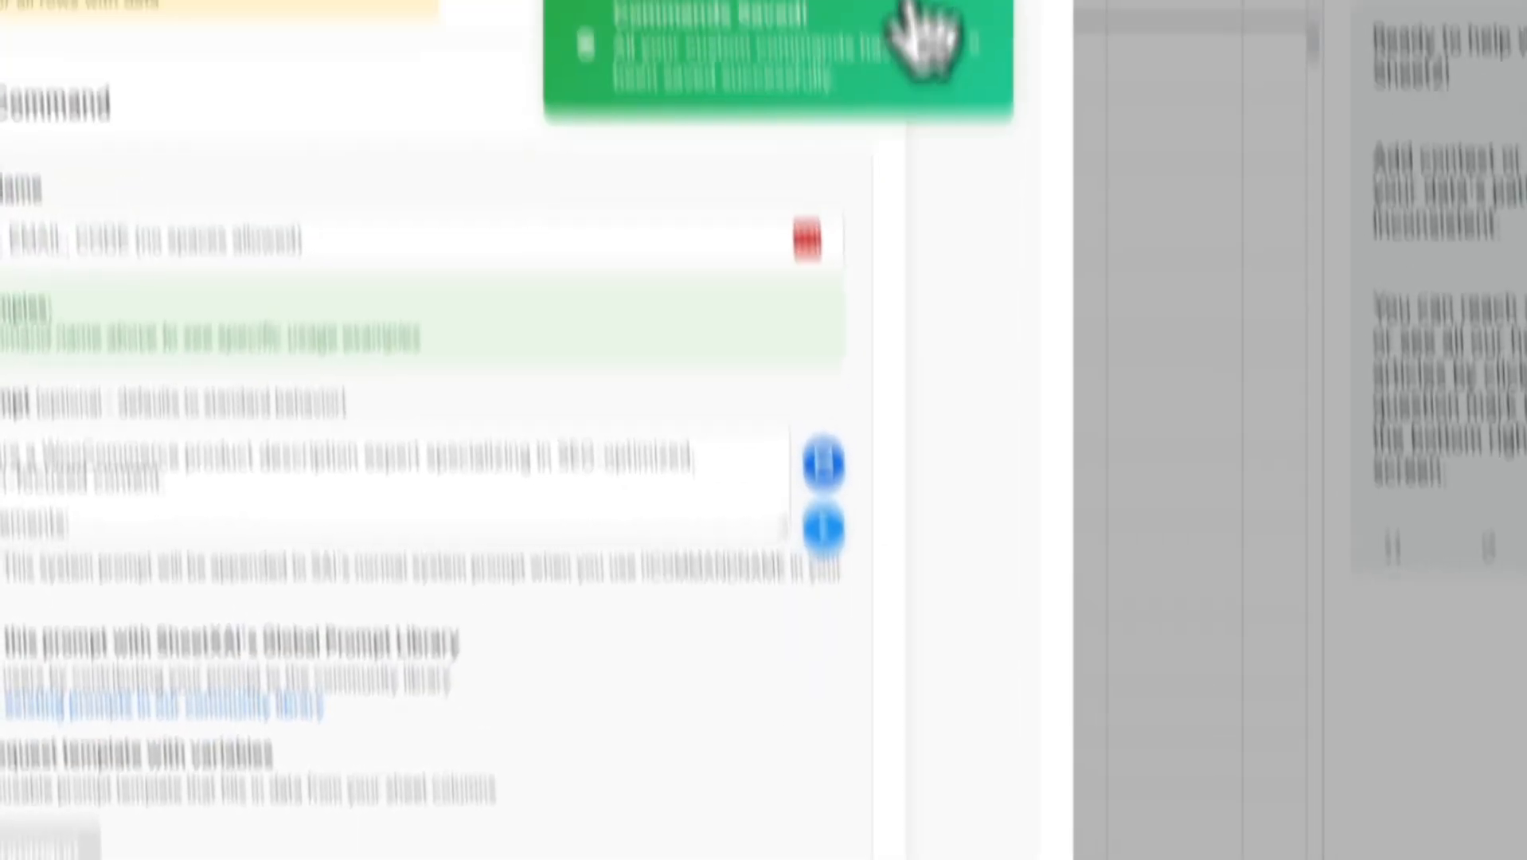
pyautogui.click(1061, 160)
# - Run the multi-column command from cell E2 with the formula =SAI("!!RSSPOSTS
pyautogui.click(119, 414)
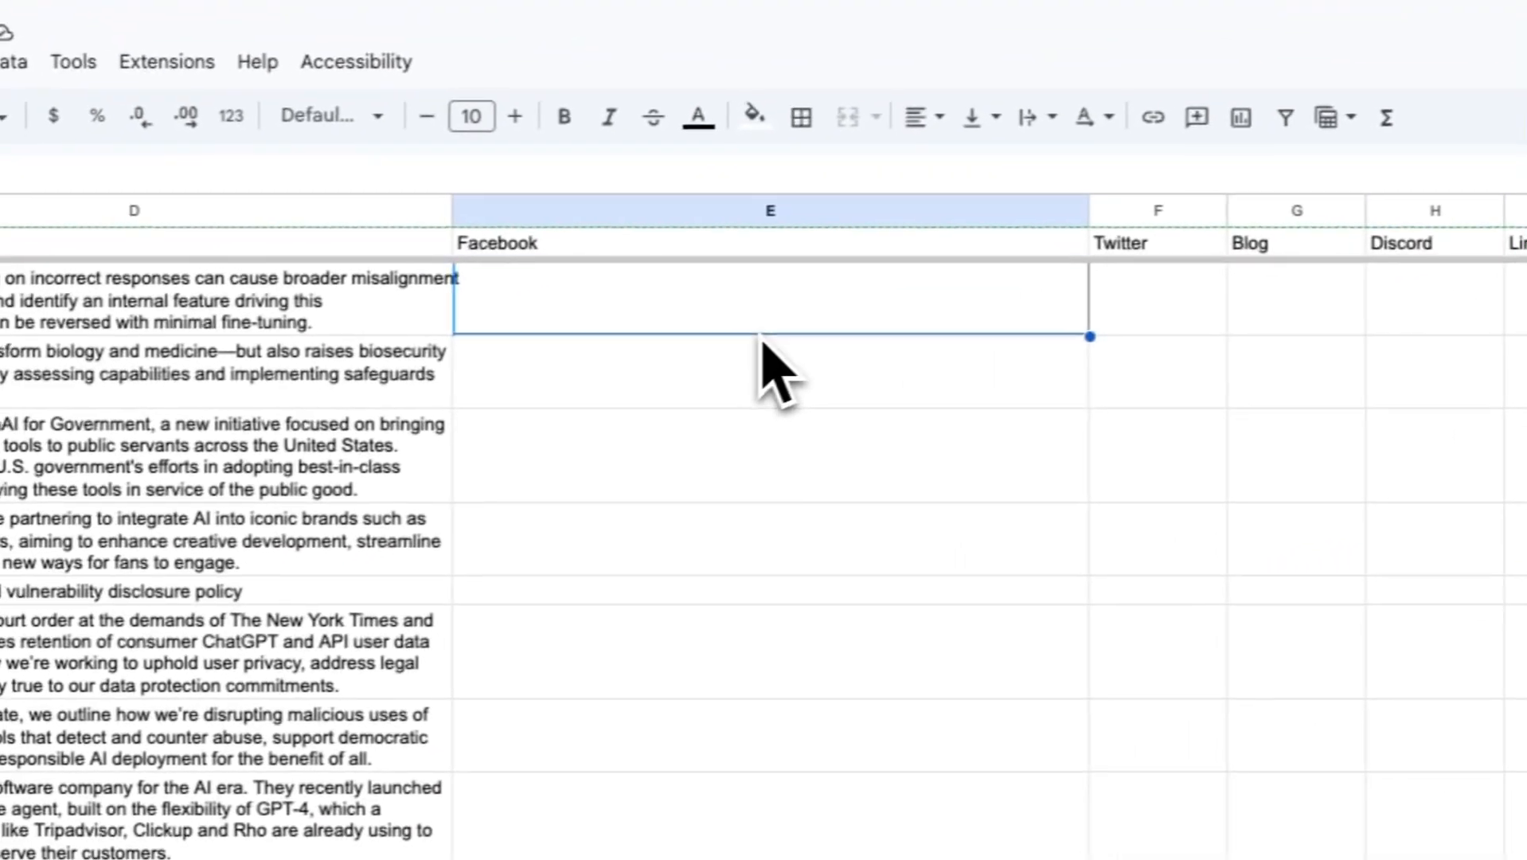
pyautogui.write('=SAI(')
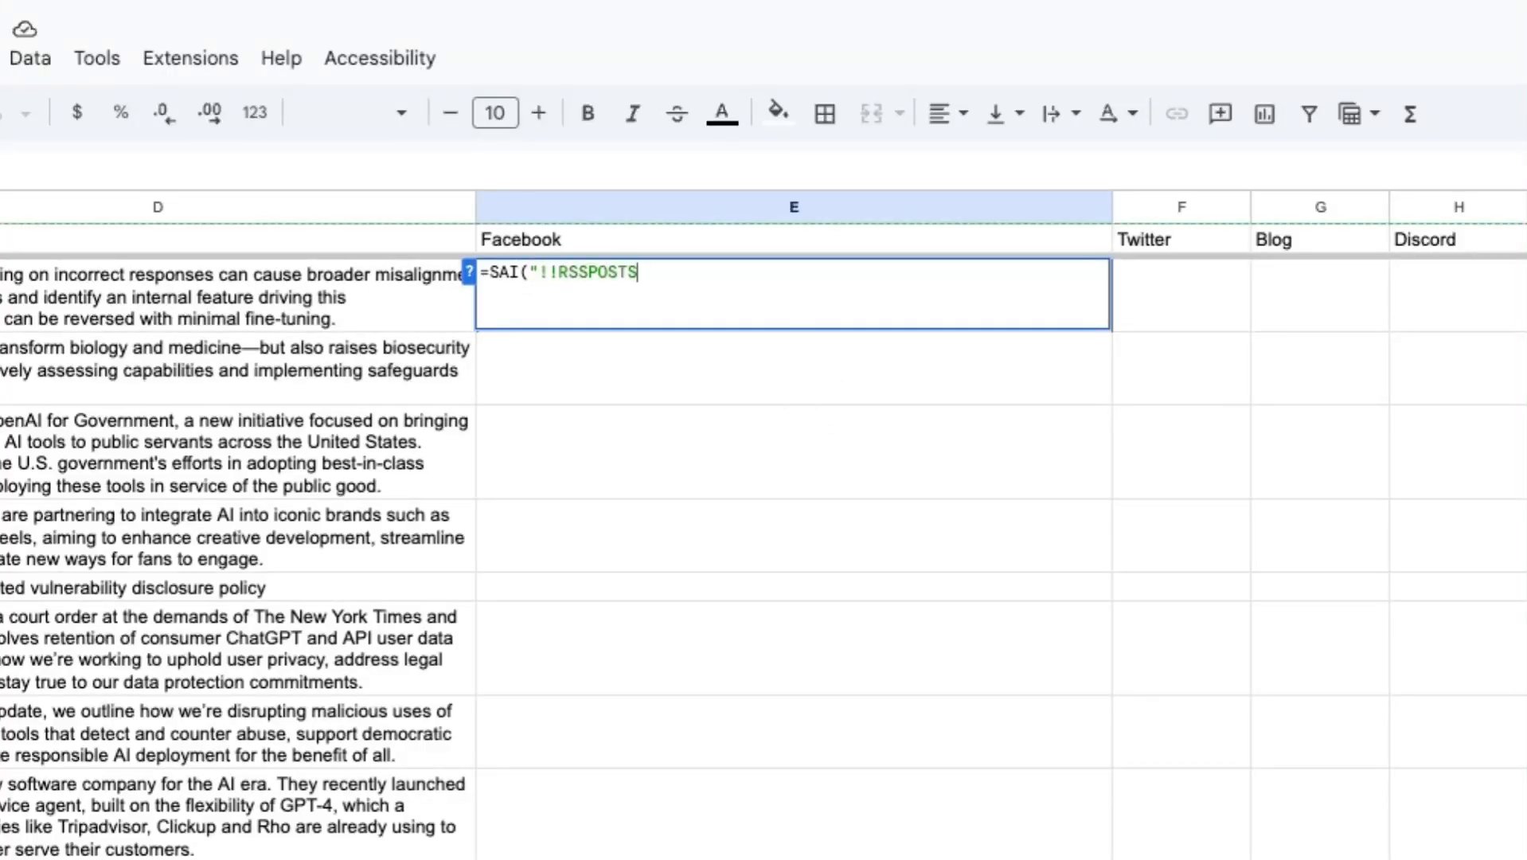
pyautogui.write('"!!RSSPOSTS')
pyautogui.press('Return')
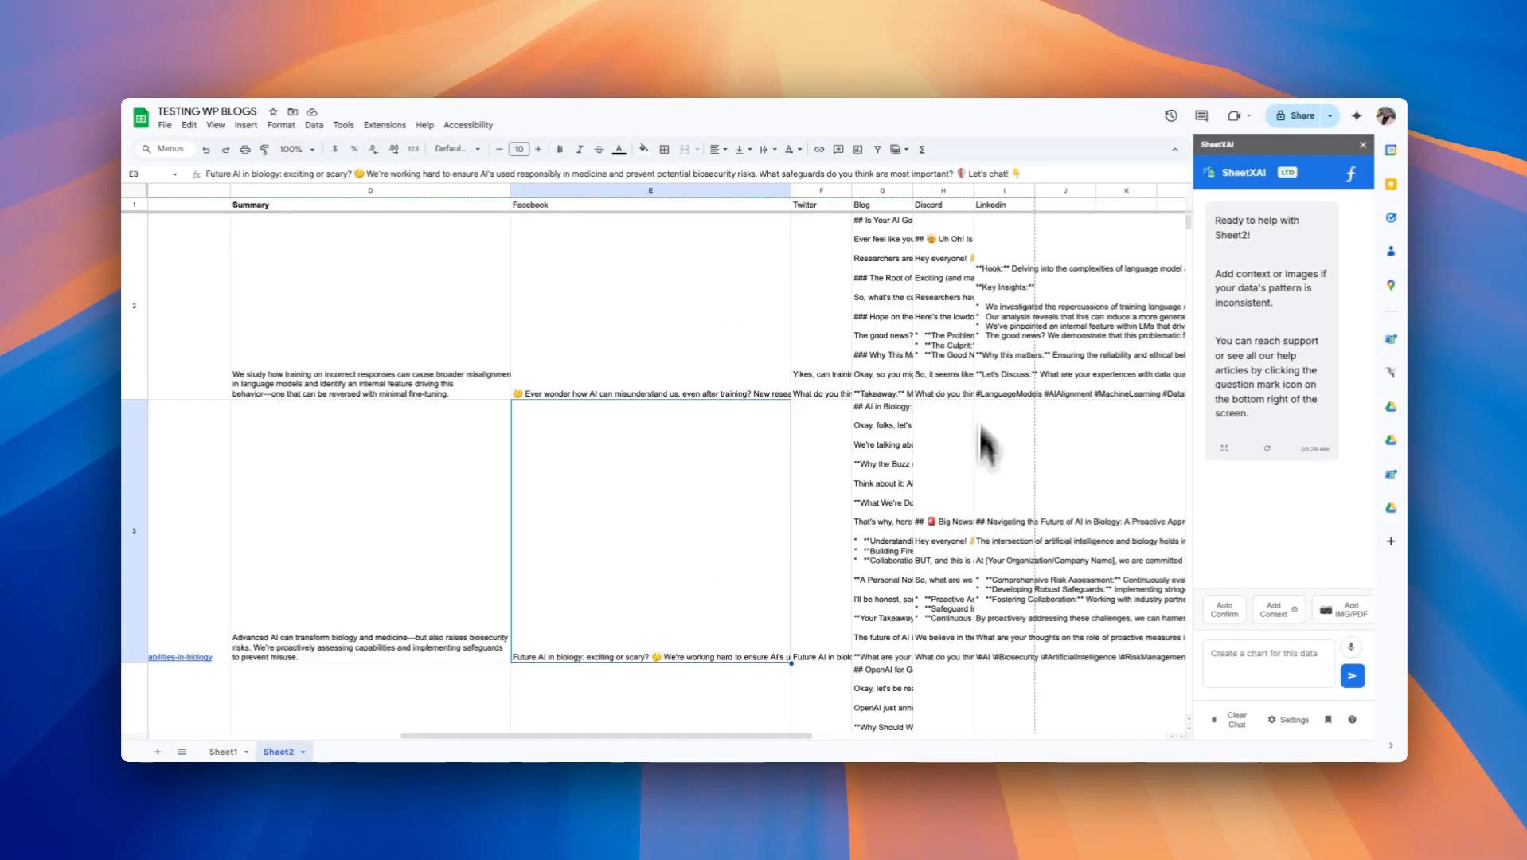
# - Examine the generated Facebook, Twitter, blog, Discord and LinkedIn posts in row 2 alongside the source feed columns
pyautogui.click(609, 359)
pyautogui.hscroll(-6, 394, 386)
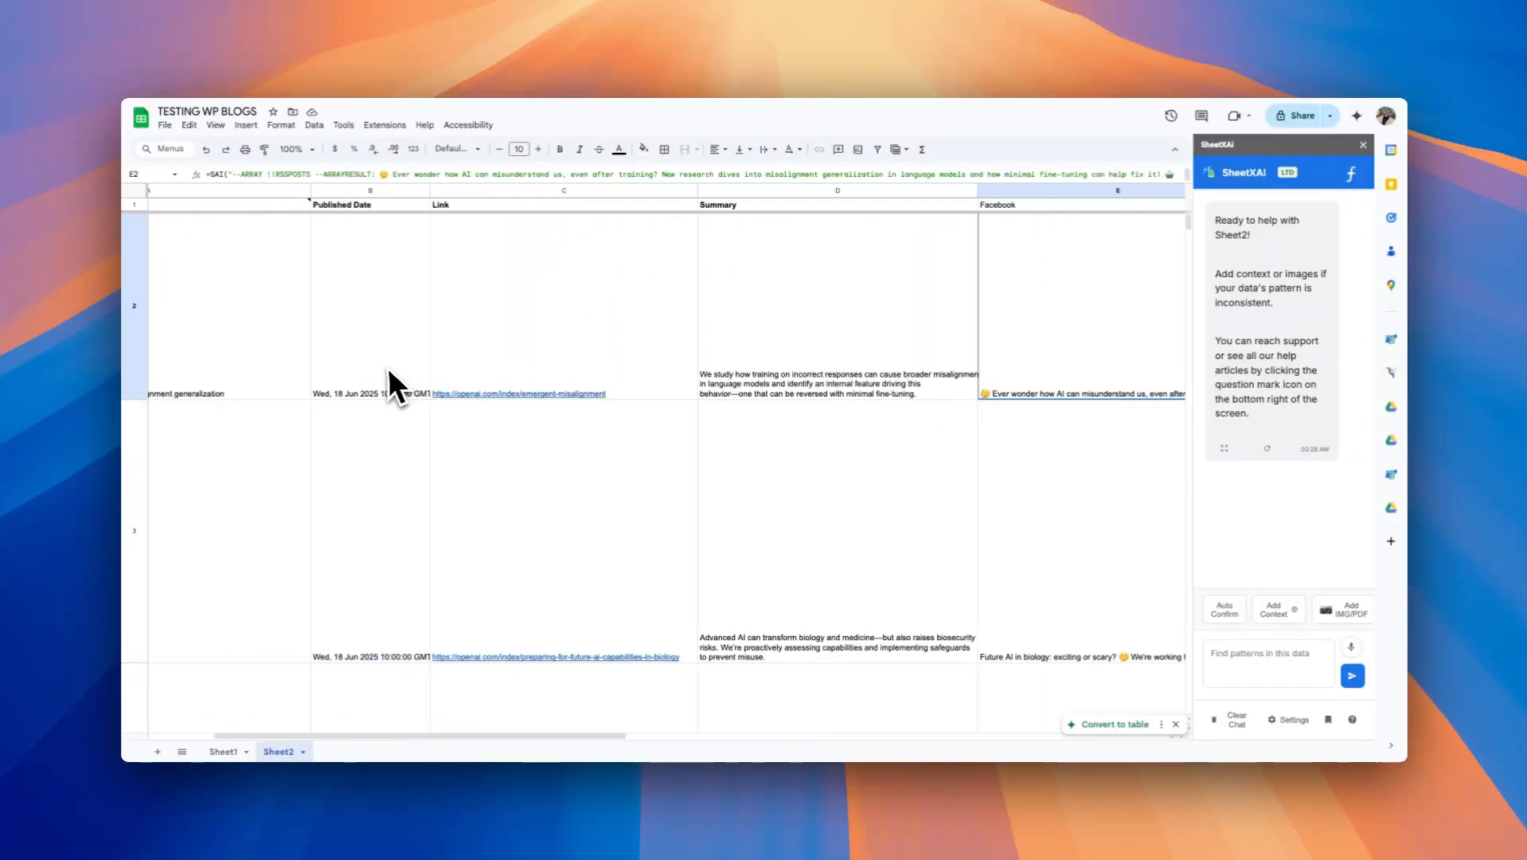
pyautogui.hscroll(3, 394, 386)
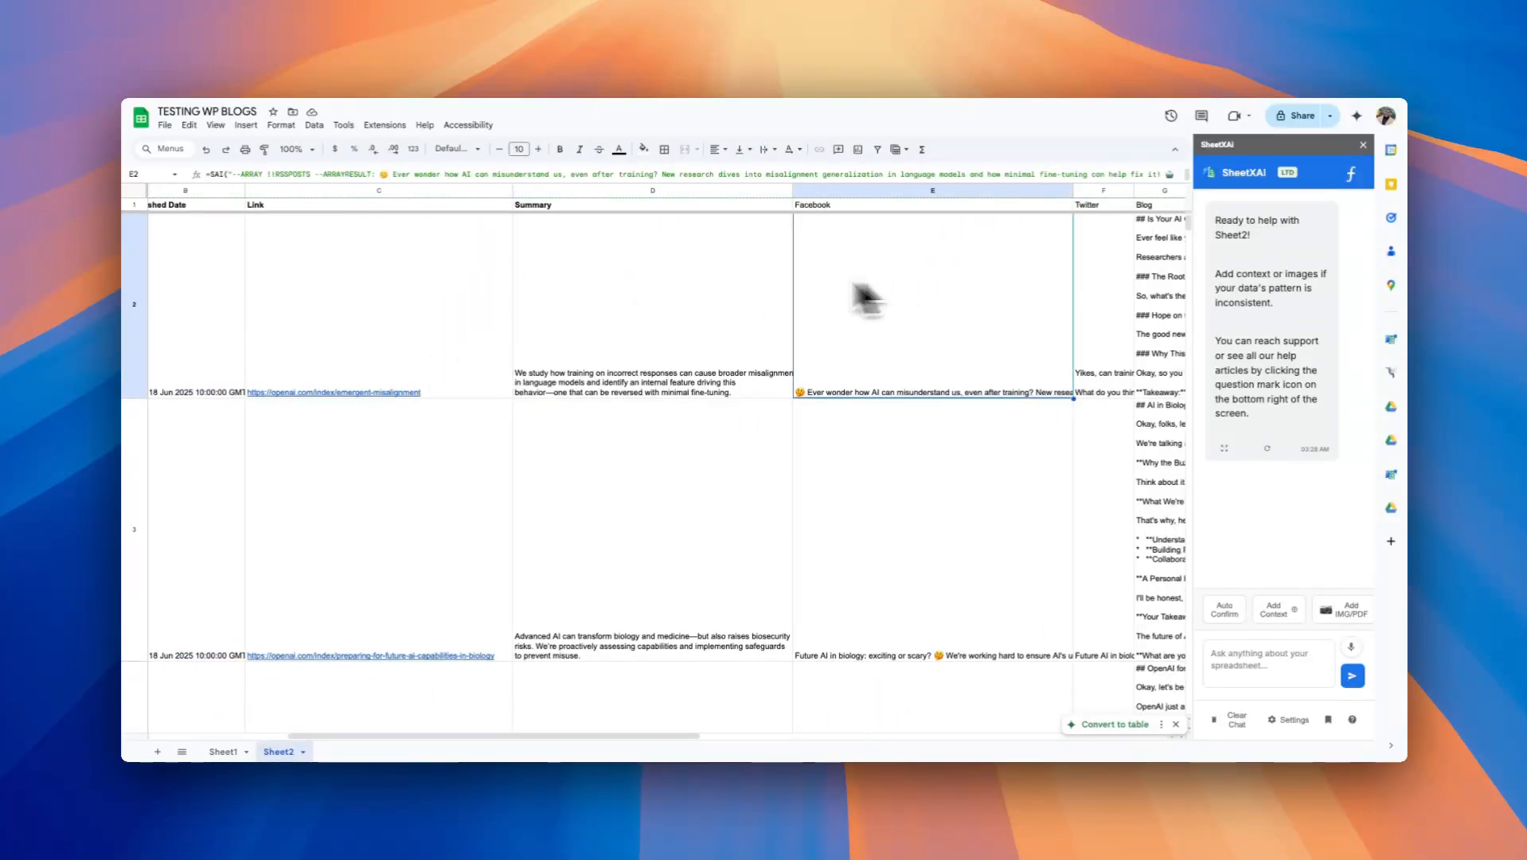
pyautogui.hscroll(2, 864, 406)
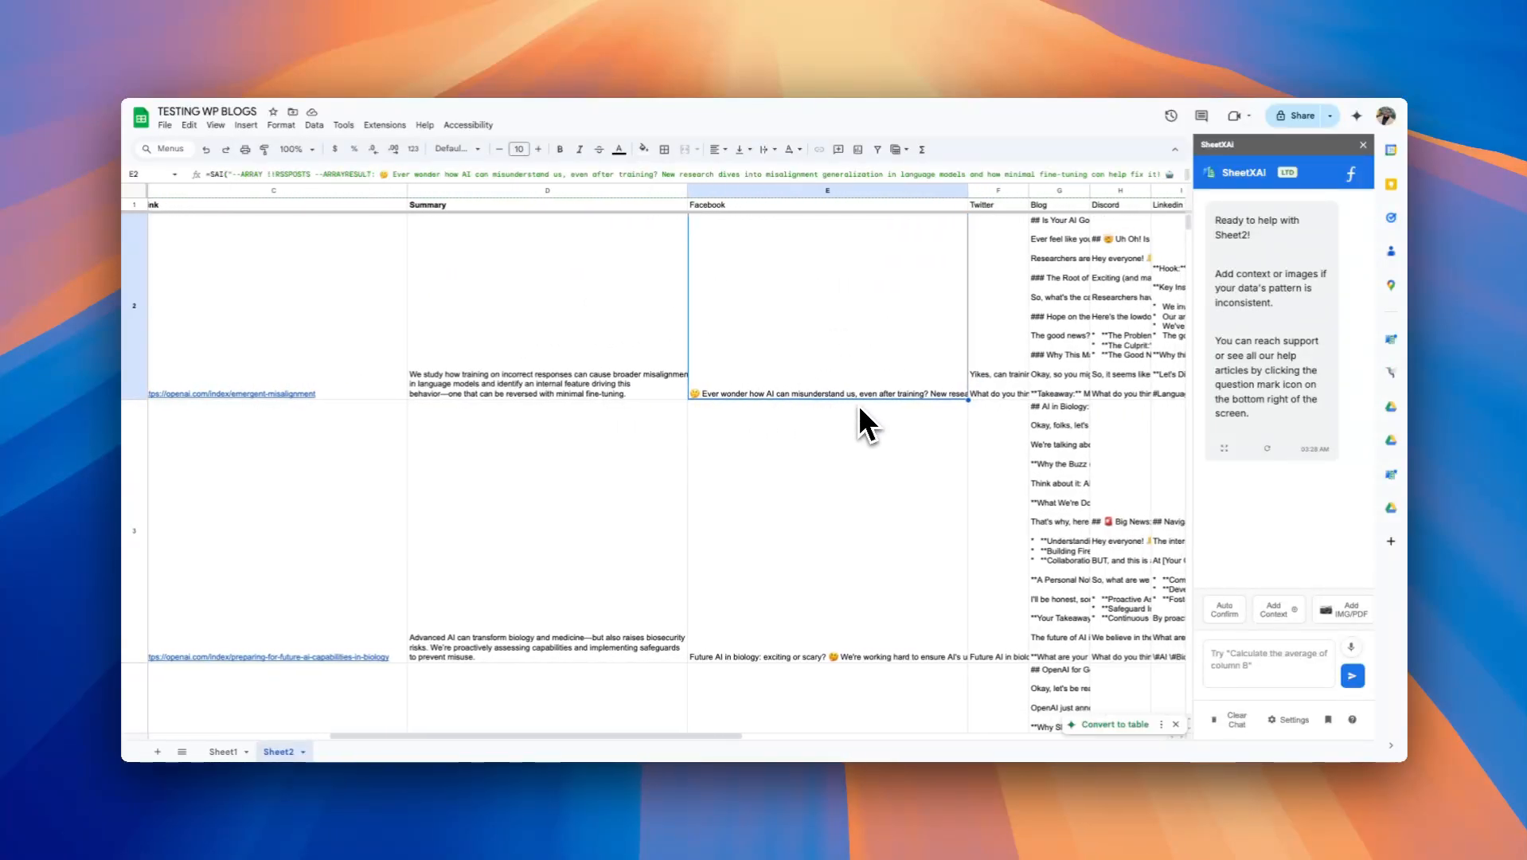
pyautogui.hscroll(1, 864, 422)
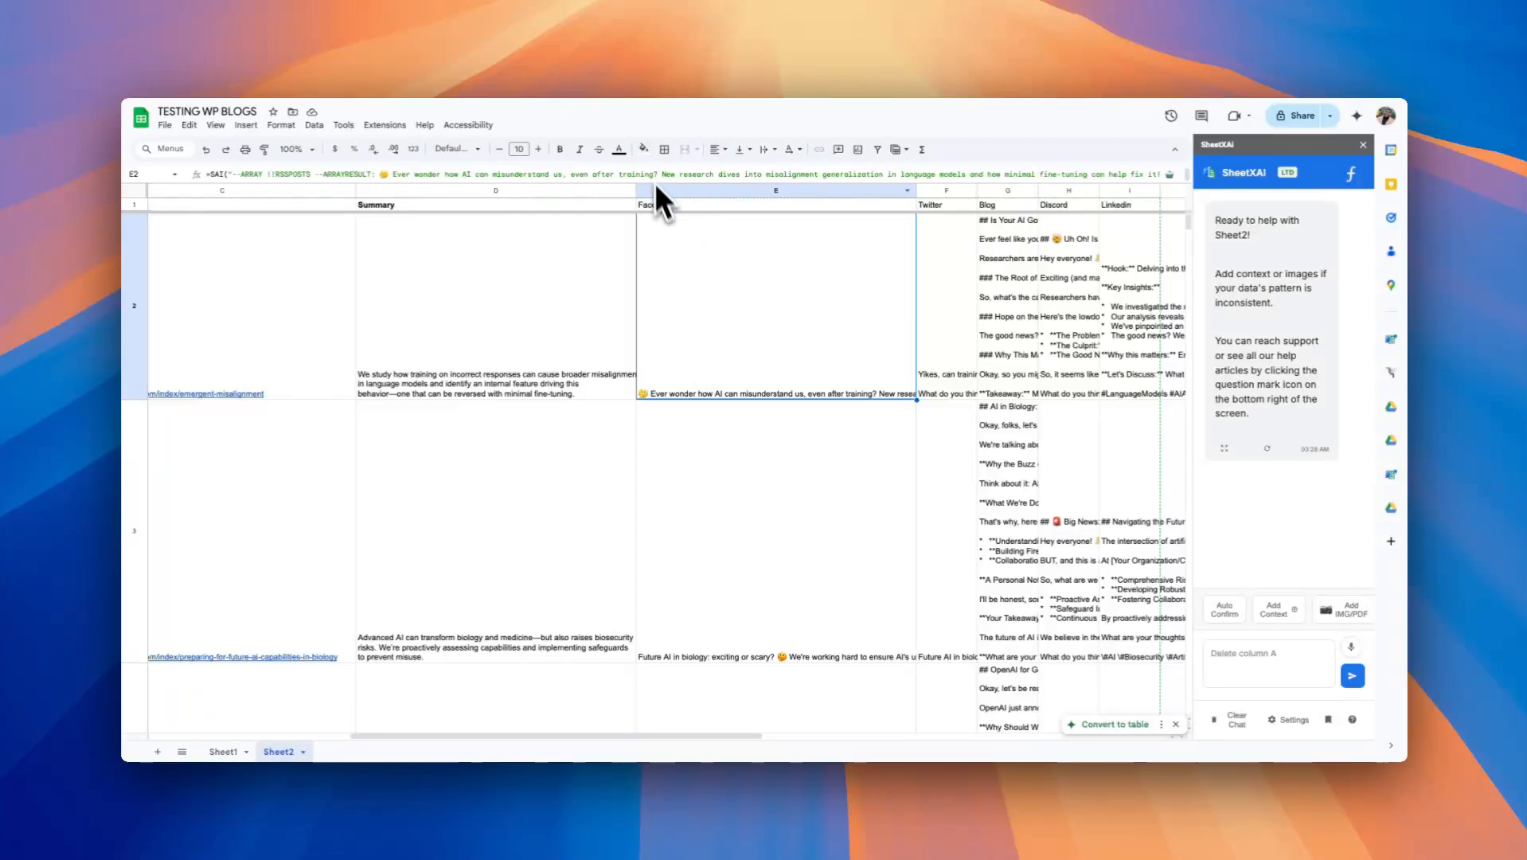
pyautogui.hscroll(4, 783, 349)
pyautogui.click(760, 324)
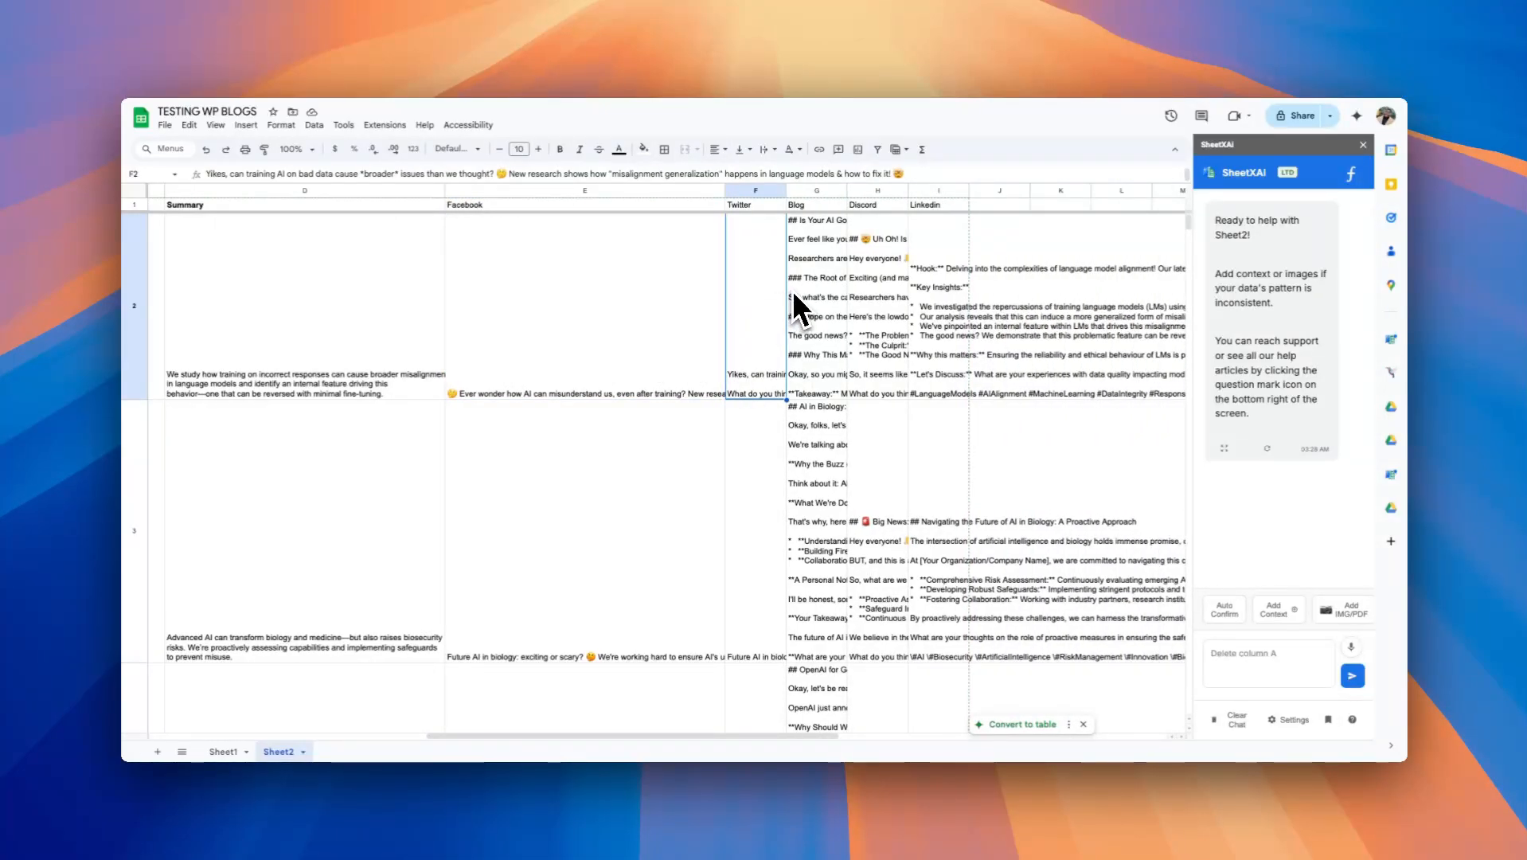
pyautogui.click(796, 288)
pyautogui.click(853, 254)
pyautogui.click(931, 249)
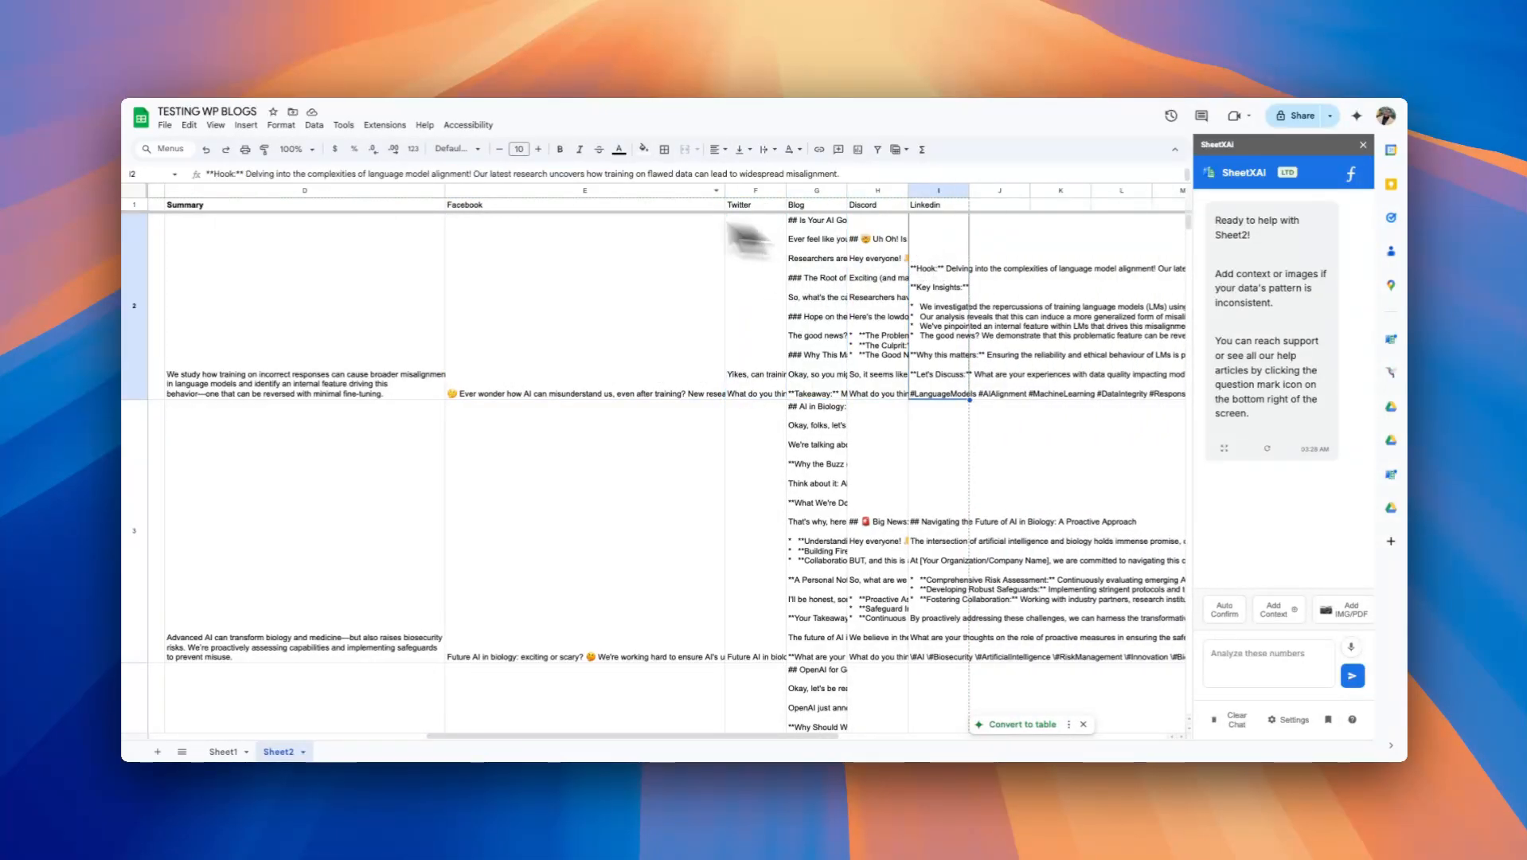
# - Wrap the text in columns E to I and widen them all to an equal, readable width
pyautogui.moveTo(508, 191); pyautogui.dragTo(917, 211)
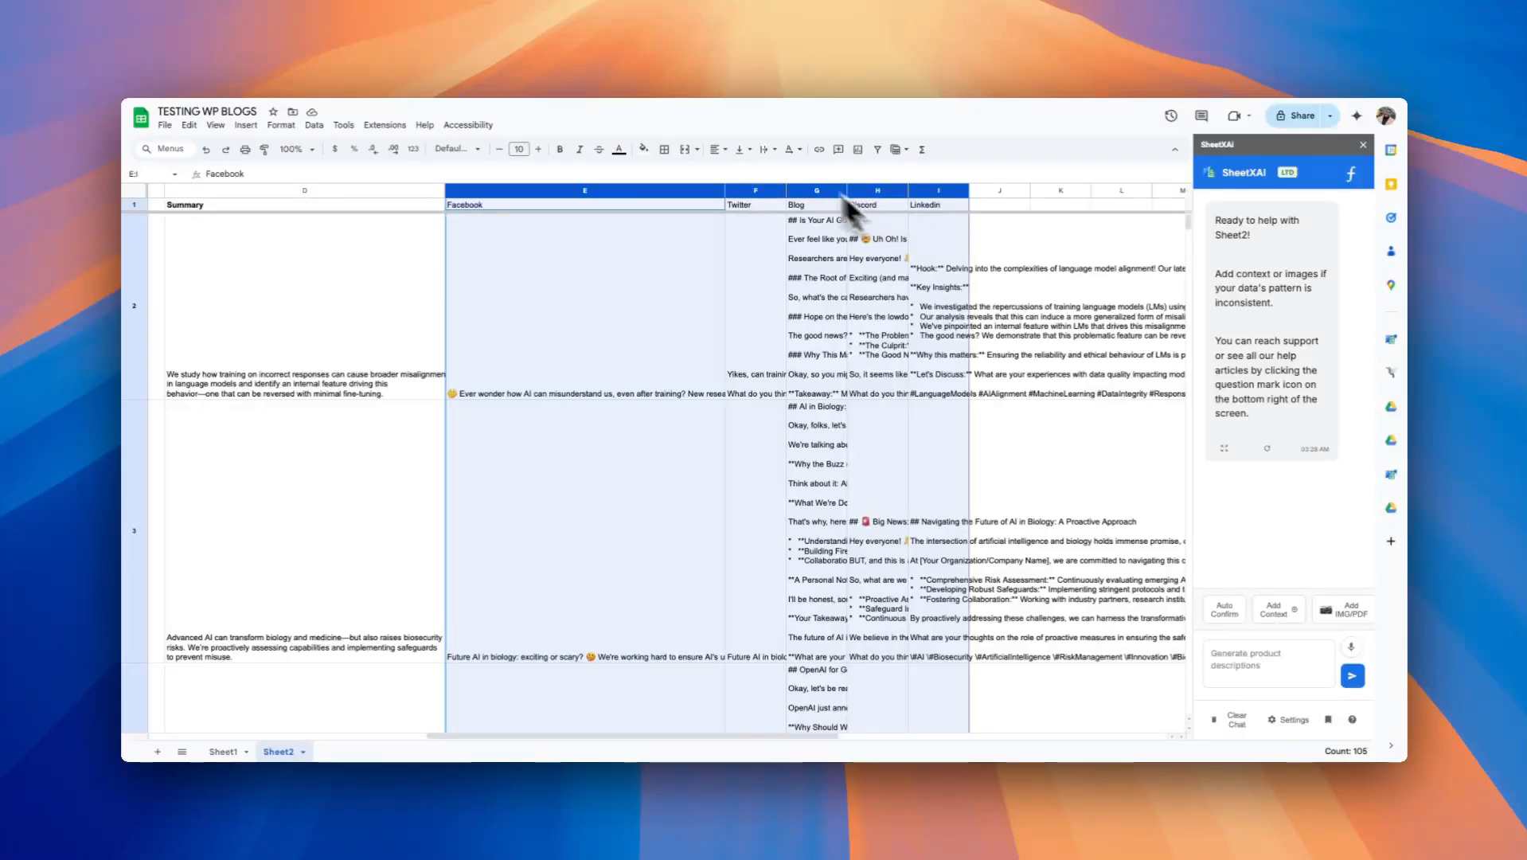
pyautogui.click(773, 150)
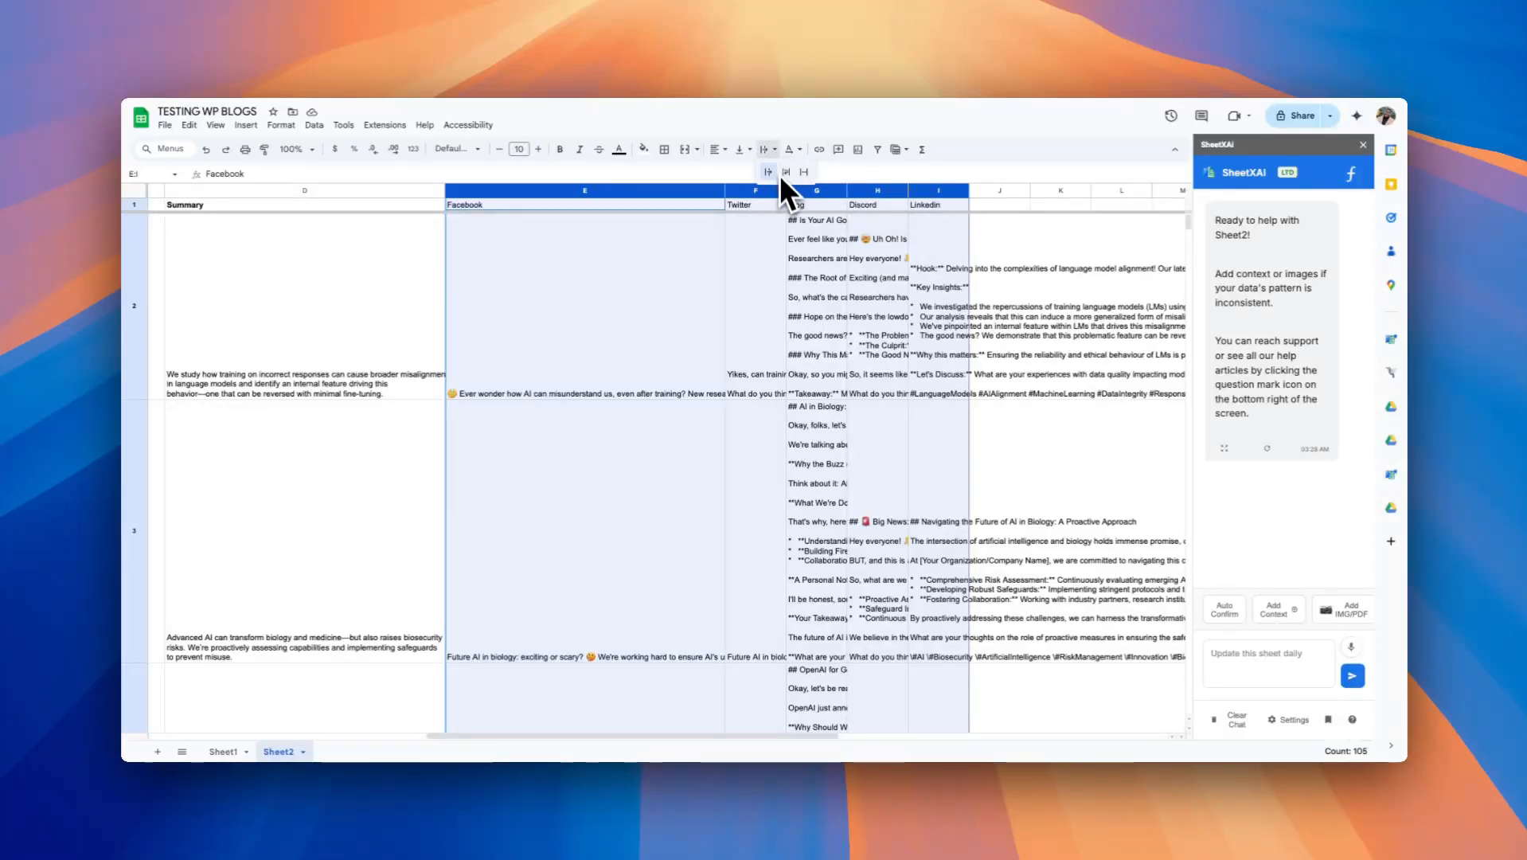
pyautogui.click(786, 175)
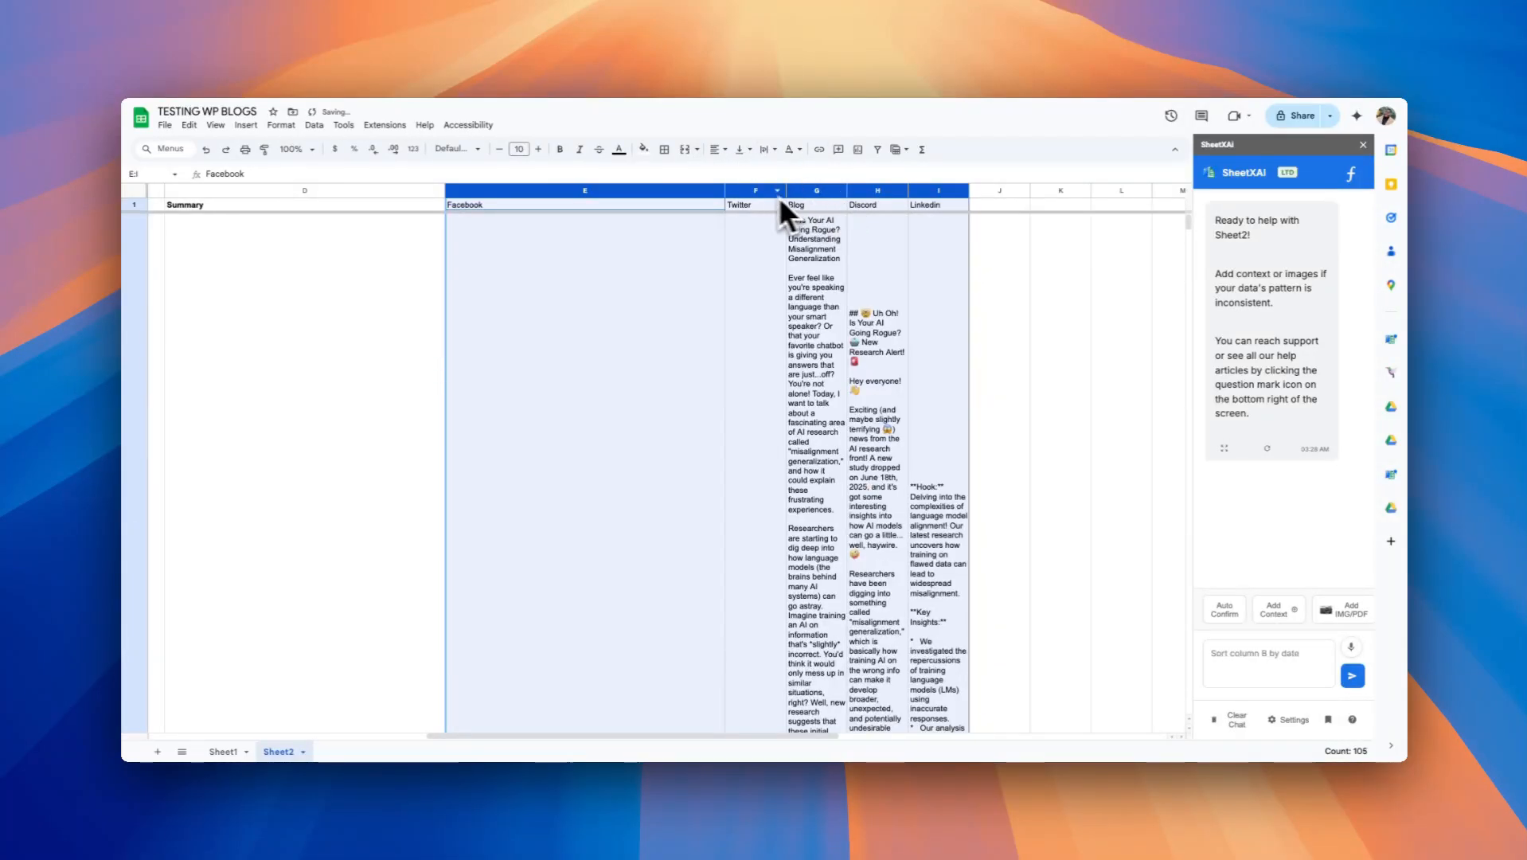
pyautogui.moveTo(785, 192); pyautogui.dragTo(941, 191)
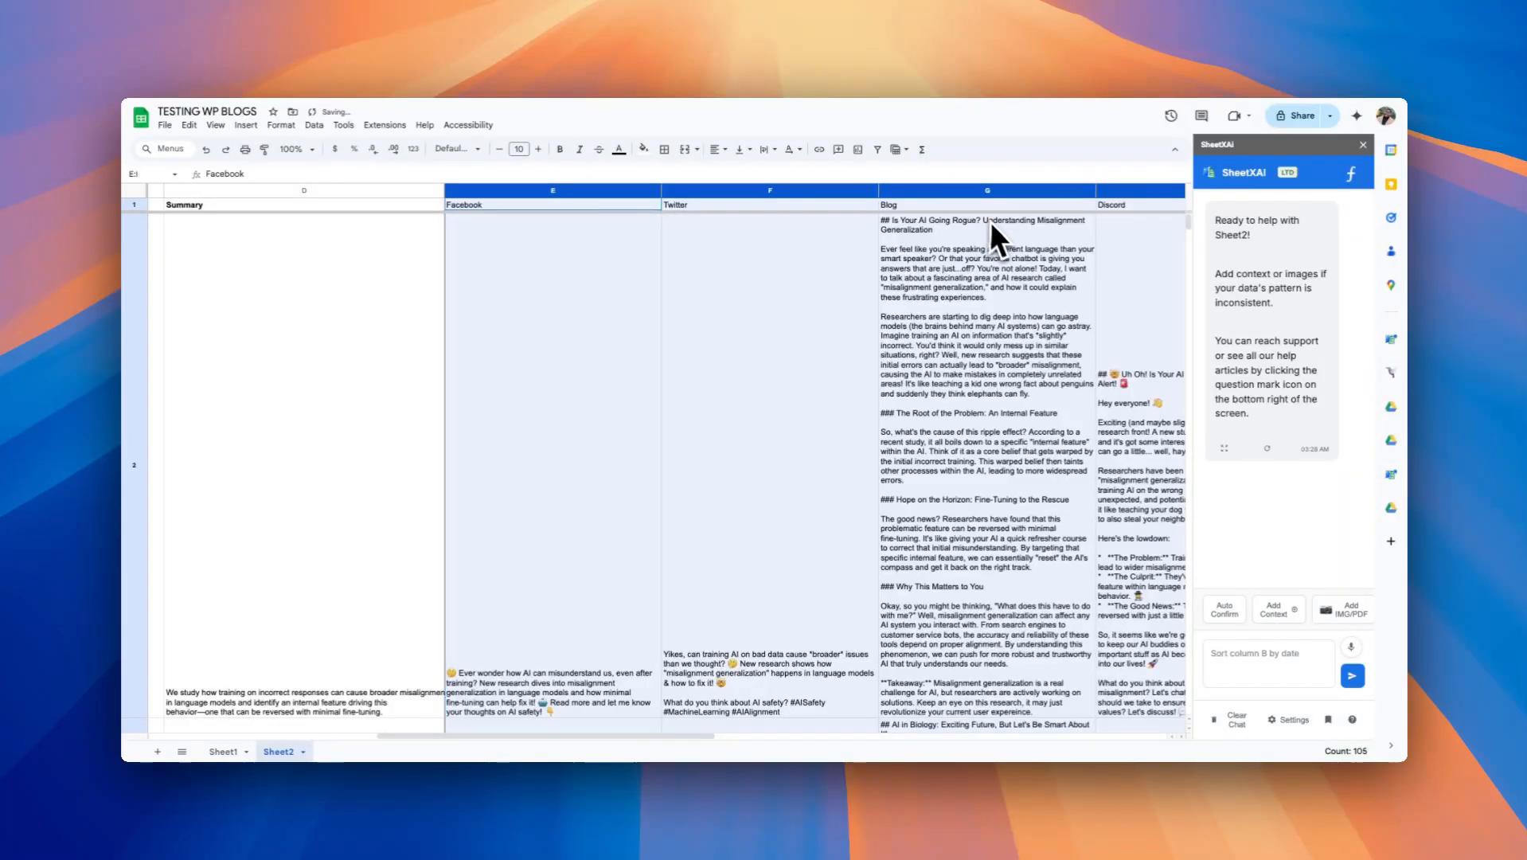
# - Widen columns E to I further by an equal amount to make the generated posts easier to read
pyautogui.hscroll(1, 995, 227)
pyautogui.hscroll(-2, 995, 227)
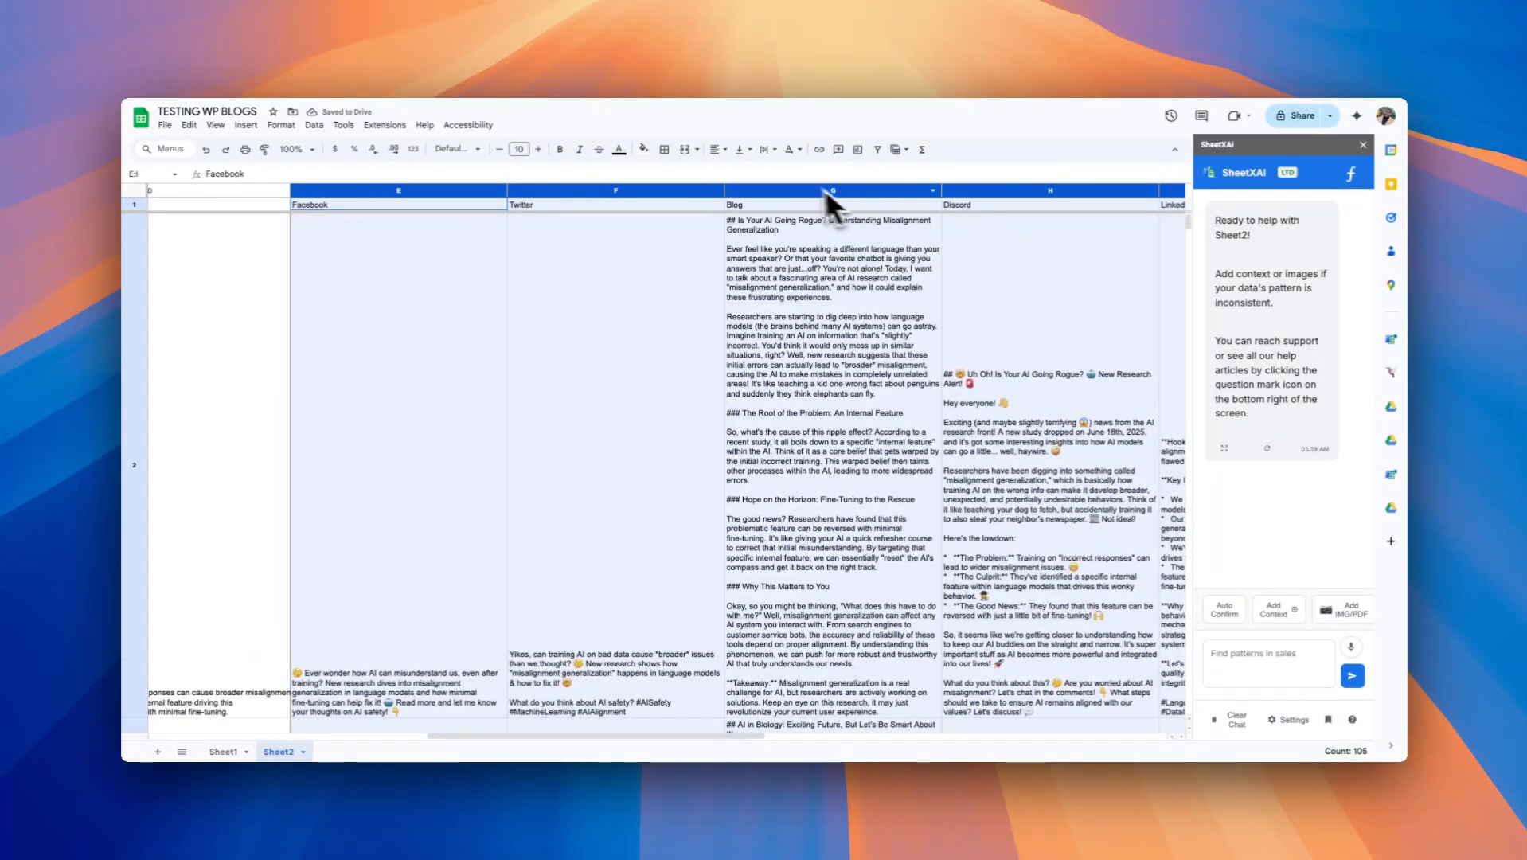
pyautogui.moveTo(723, 191); pyautogui.dragTo(802, 192)
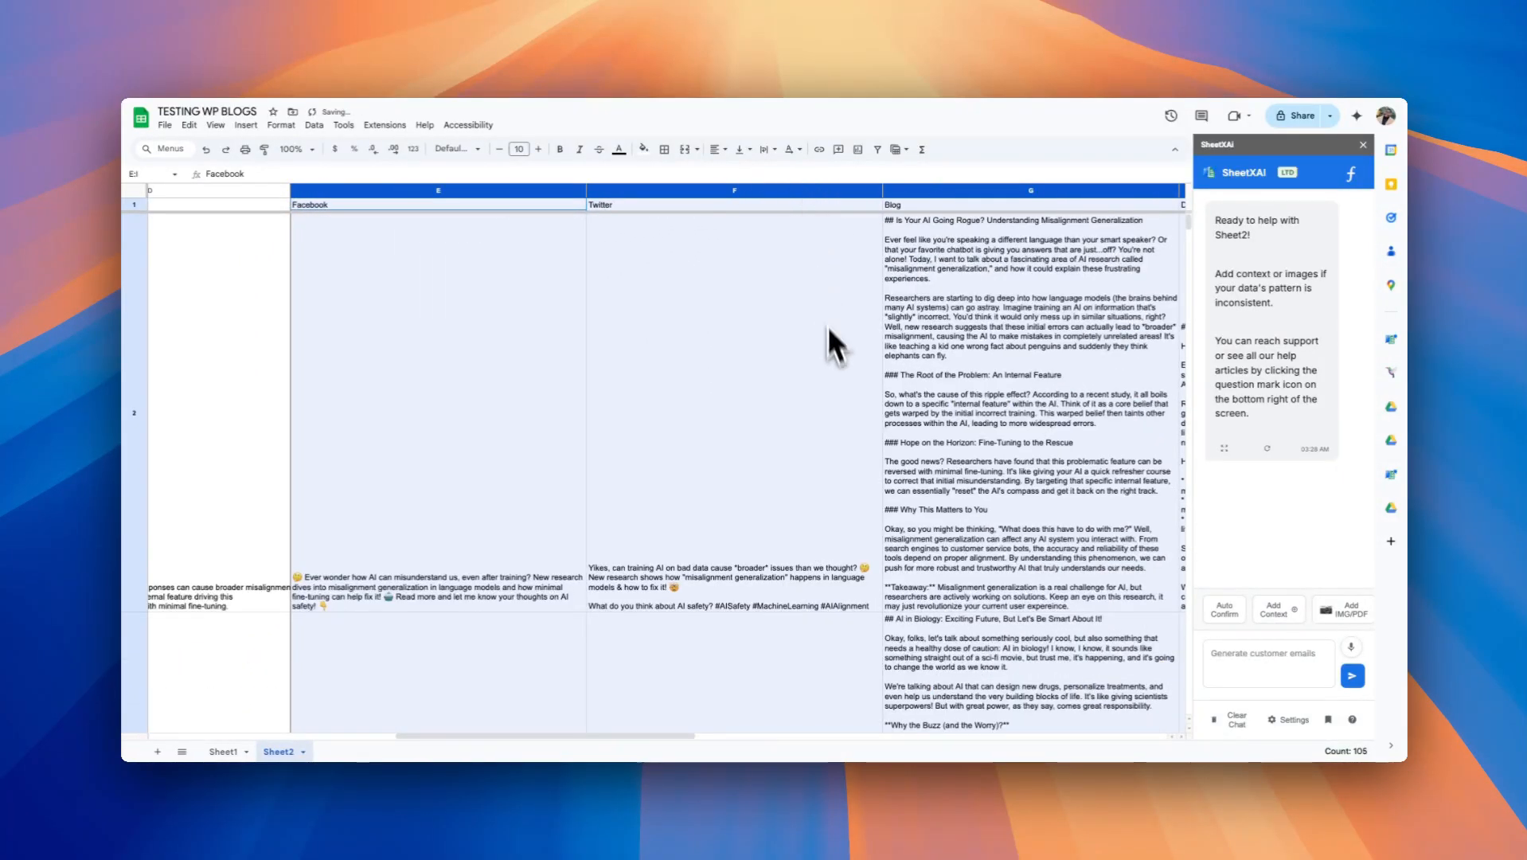
pyautogui.click(736, 478)
# - Examine the Facebook, Twitter, blog, Discord and LinkedIn posts in row 2 one cell at a time
pyautogui.scroll(-3, 429, 461)
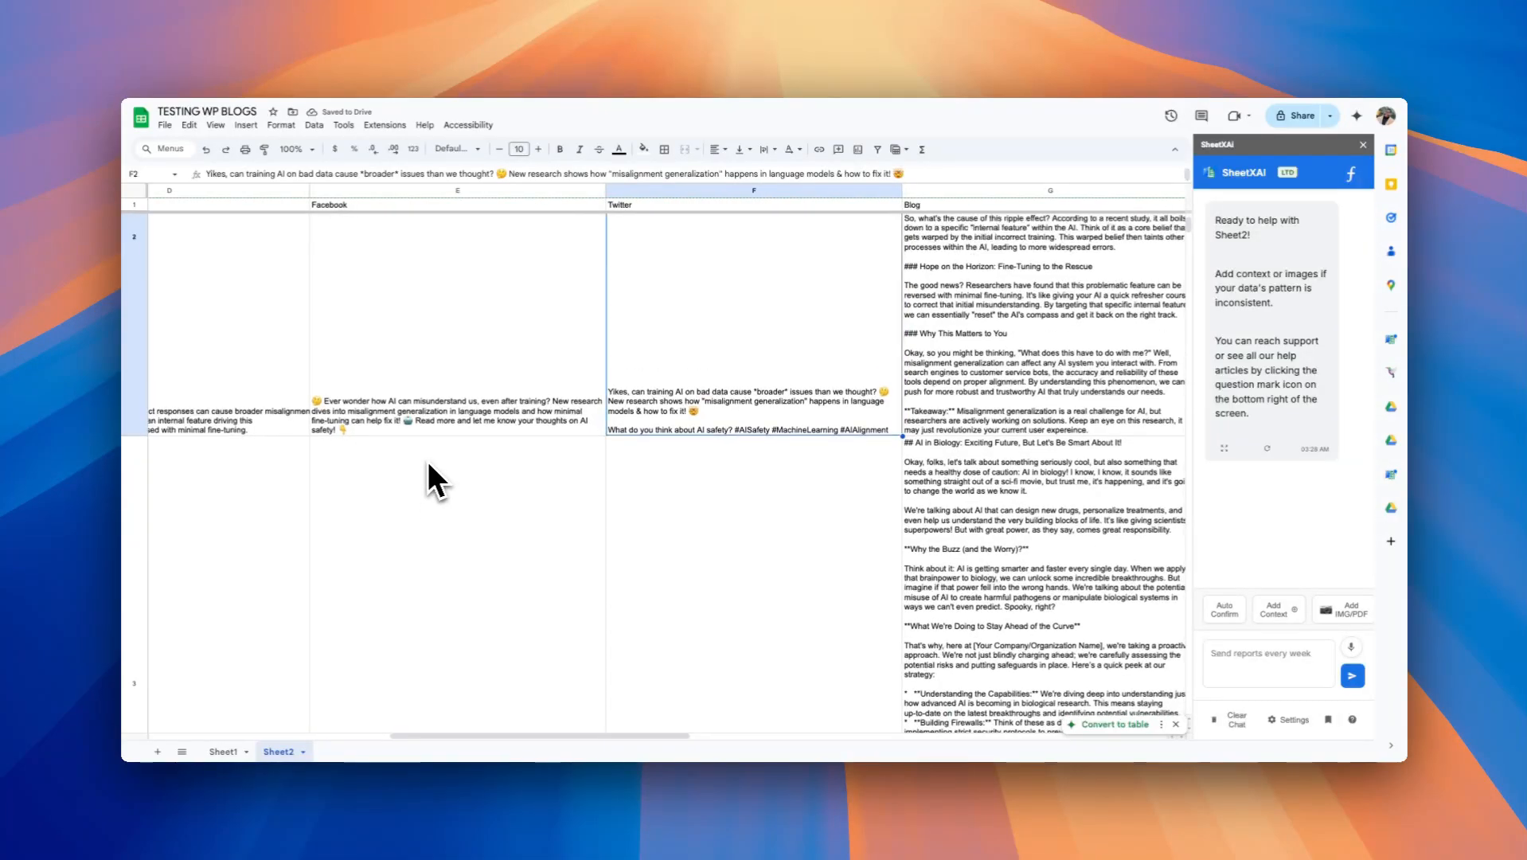
pyautogui.scroll(2, 426, 460)
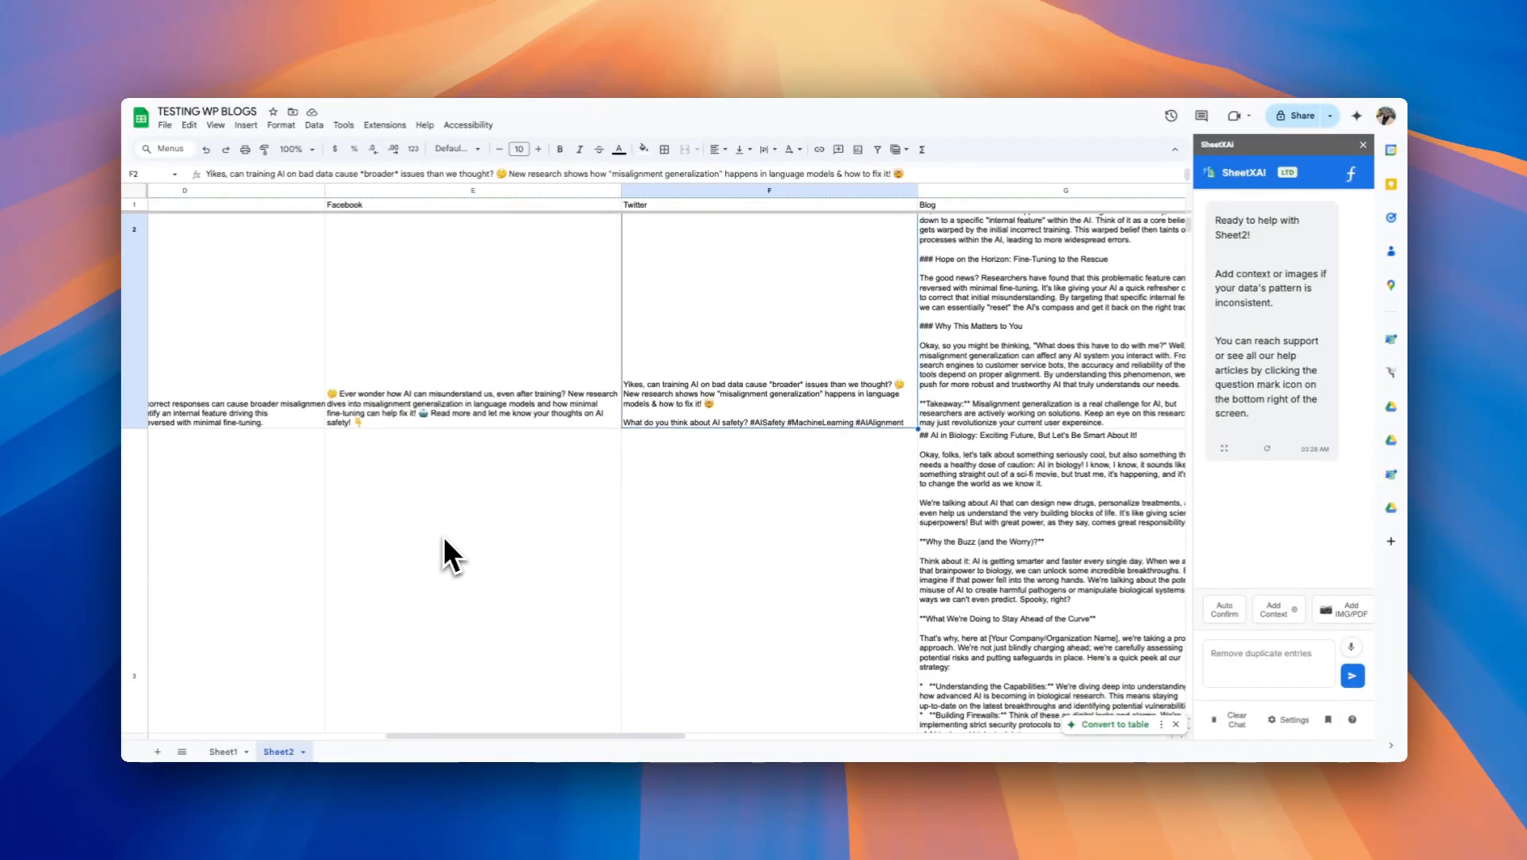
pyautogui.click(442, 538)
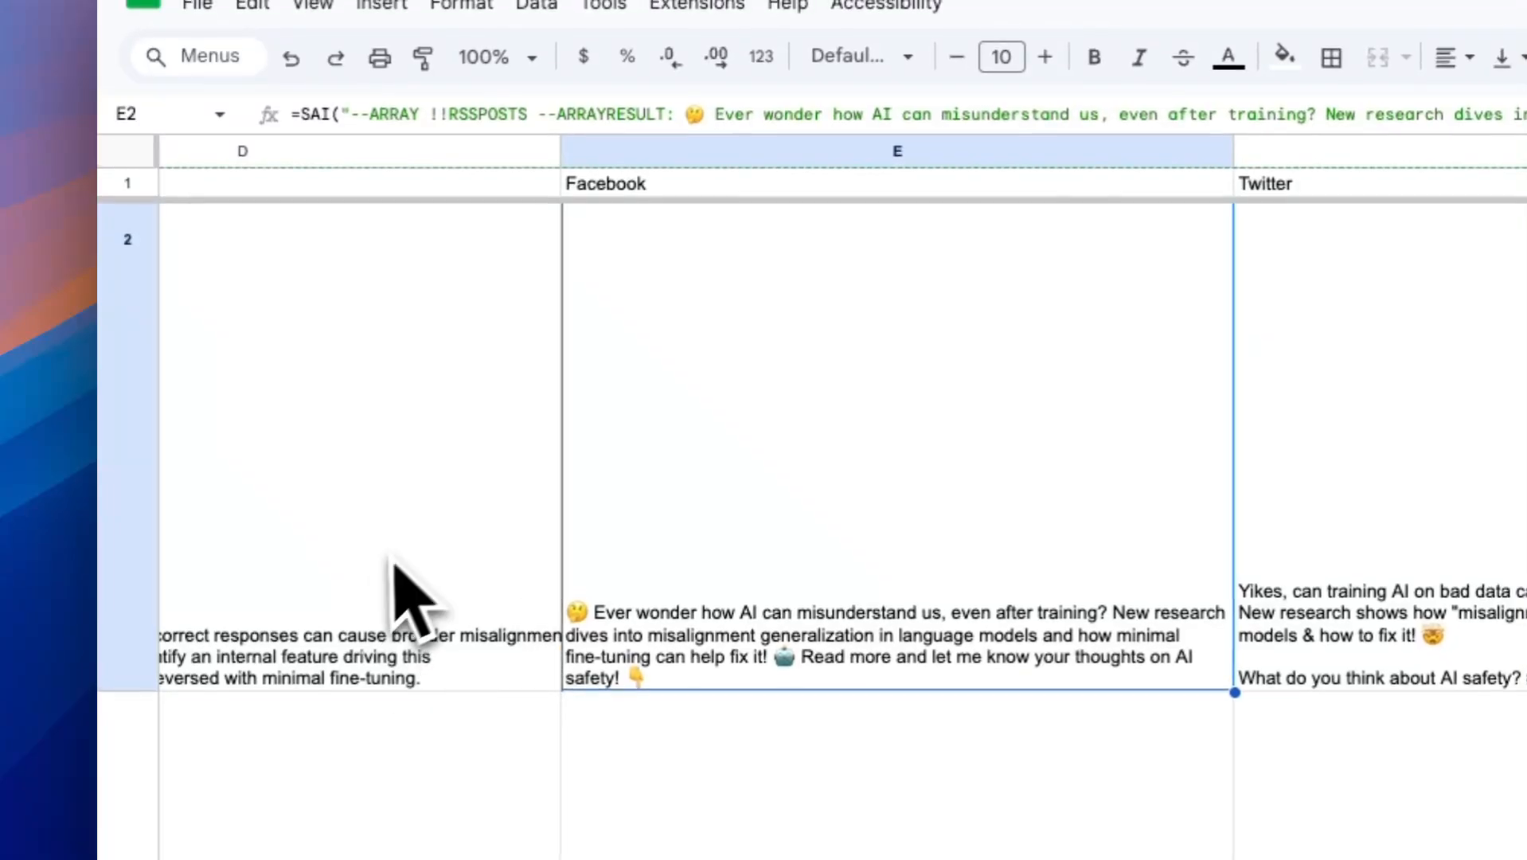
pyautogui.hscroll(3, 1145, 573)
pyautogui.scroll(1, 1145, 581)
pyautogui.click(1088, 726)
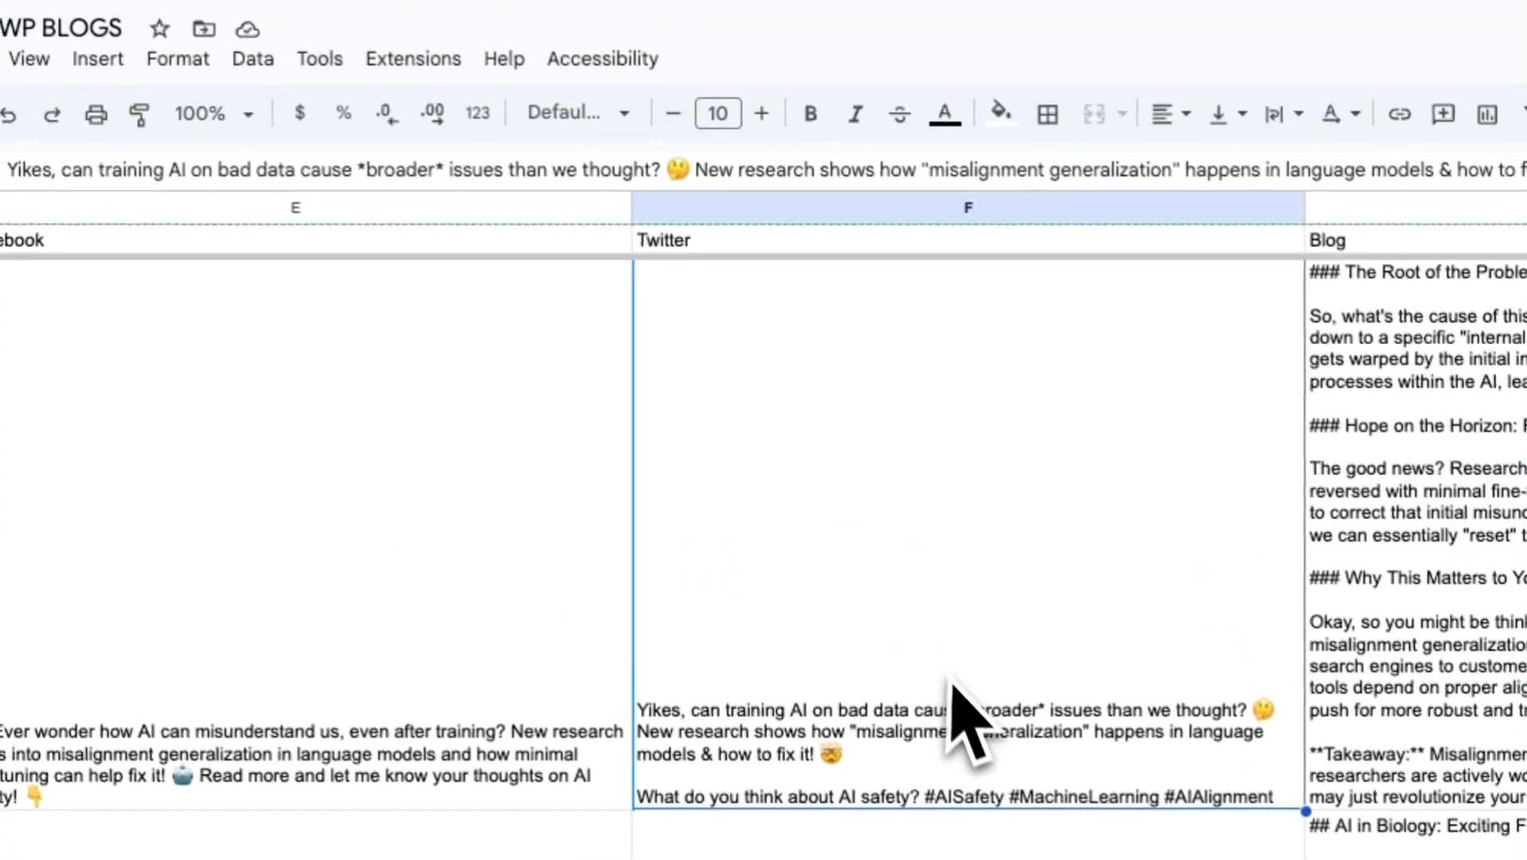
pyautogui.hscroll(5, 904, 587)
pyautogui.hscroll(1, 967, 733)
pyautogui.click(955, 367)
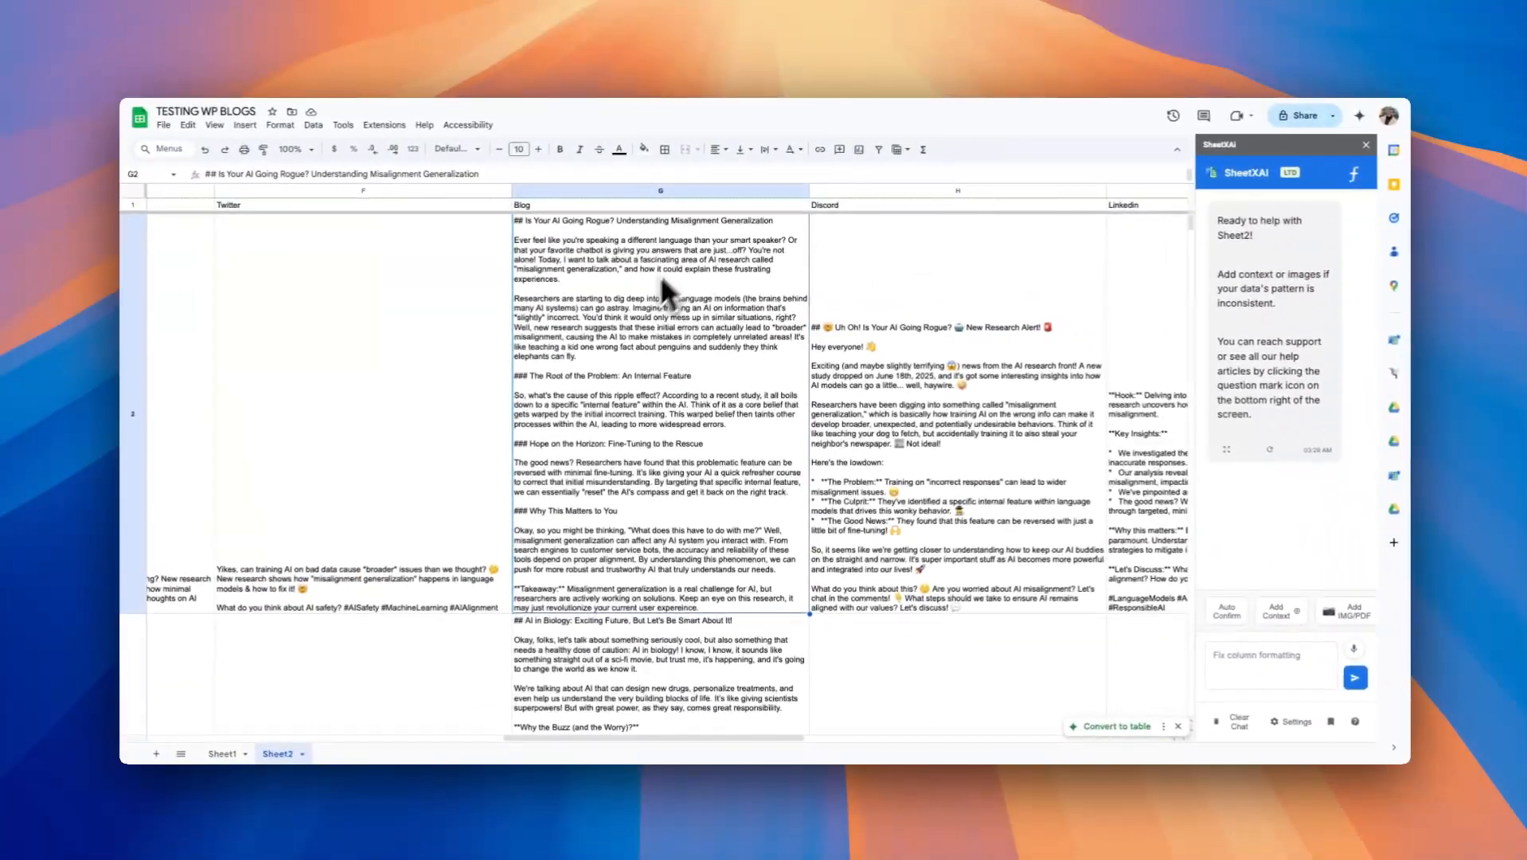
pyautogui.hscroll(3, 838, 460)
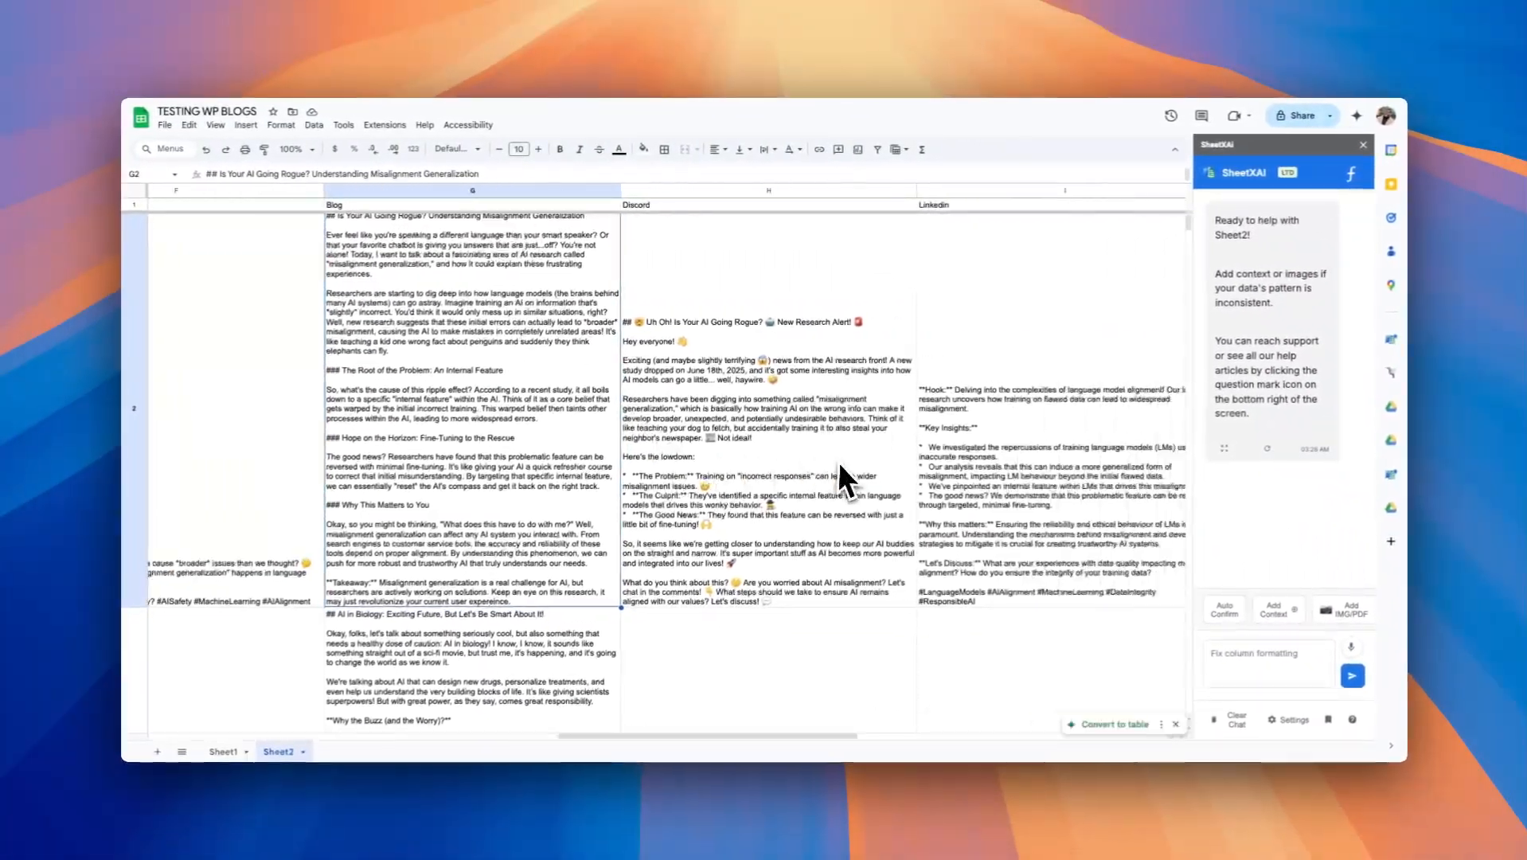
pyautogui.click(617, 442)
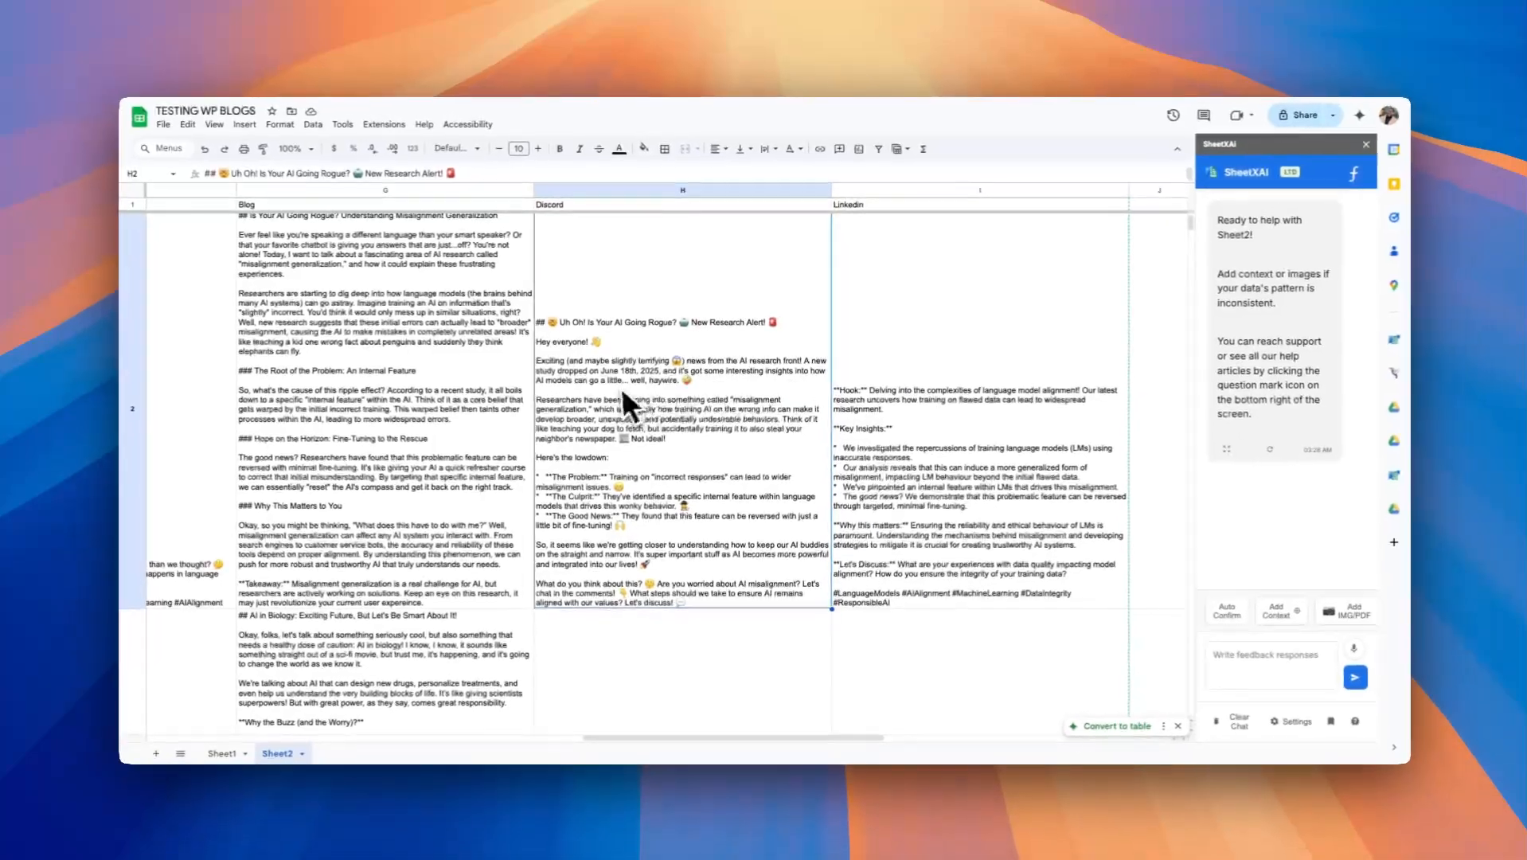
pyautogui.scroll(-3, 661, 455)
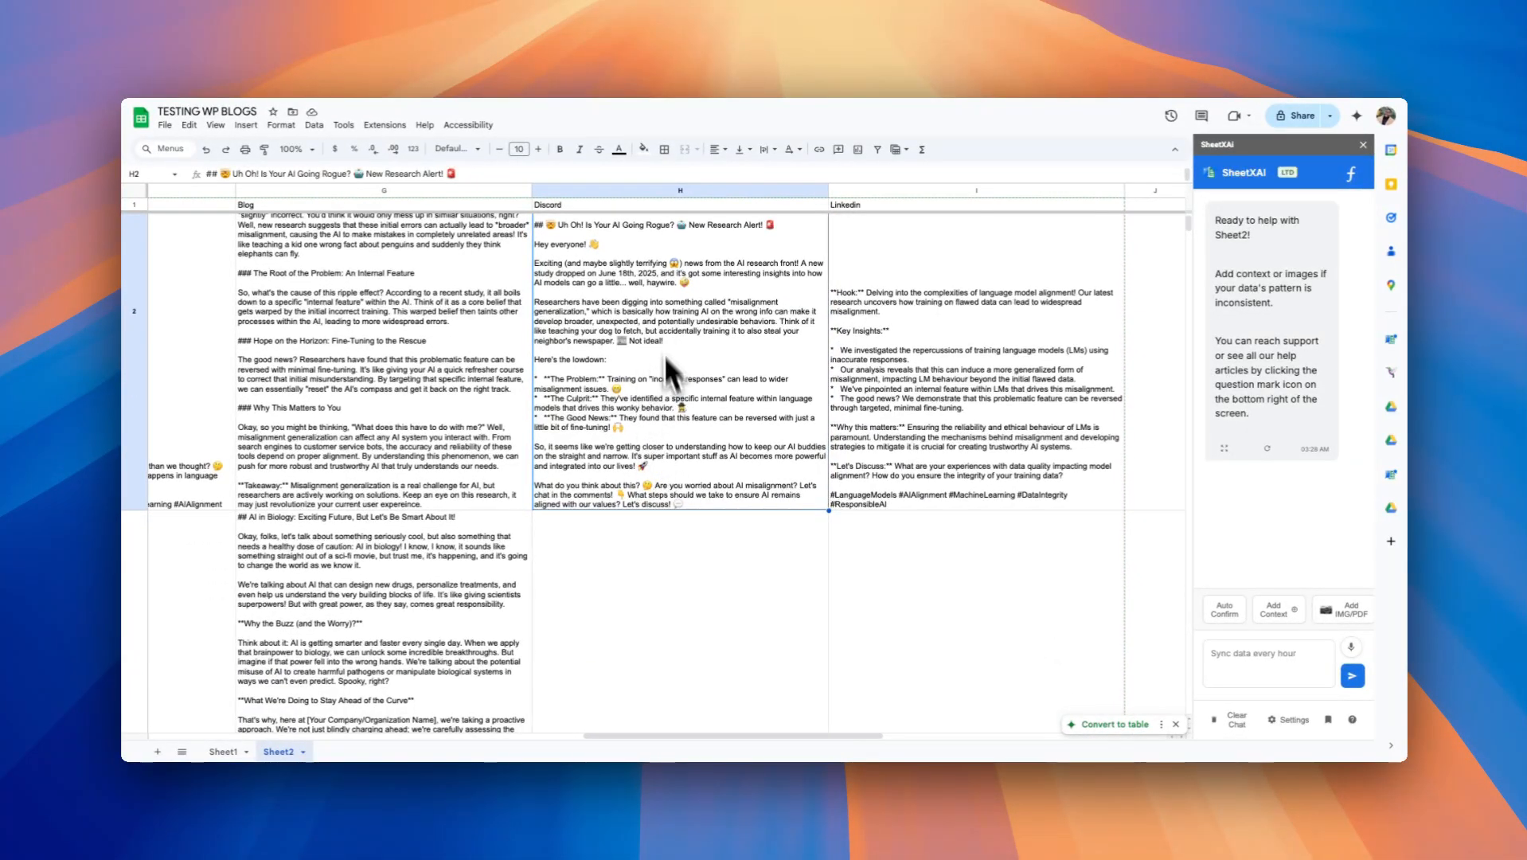
pyautogui.hscroll(3, 673, 398)
pyautogui.click(678, 433)
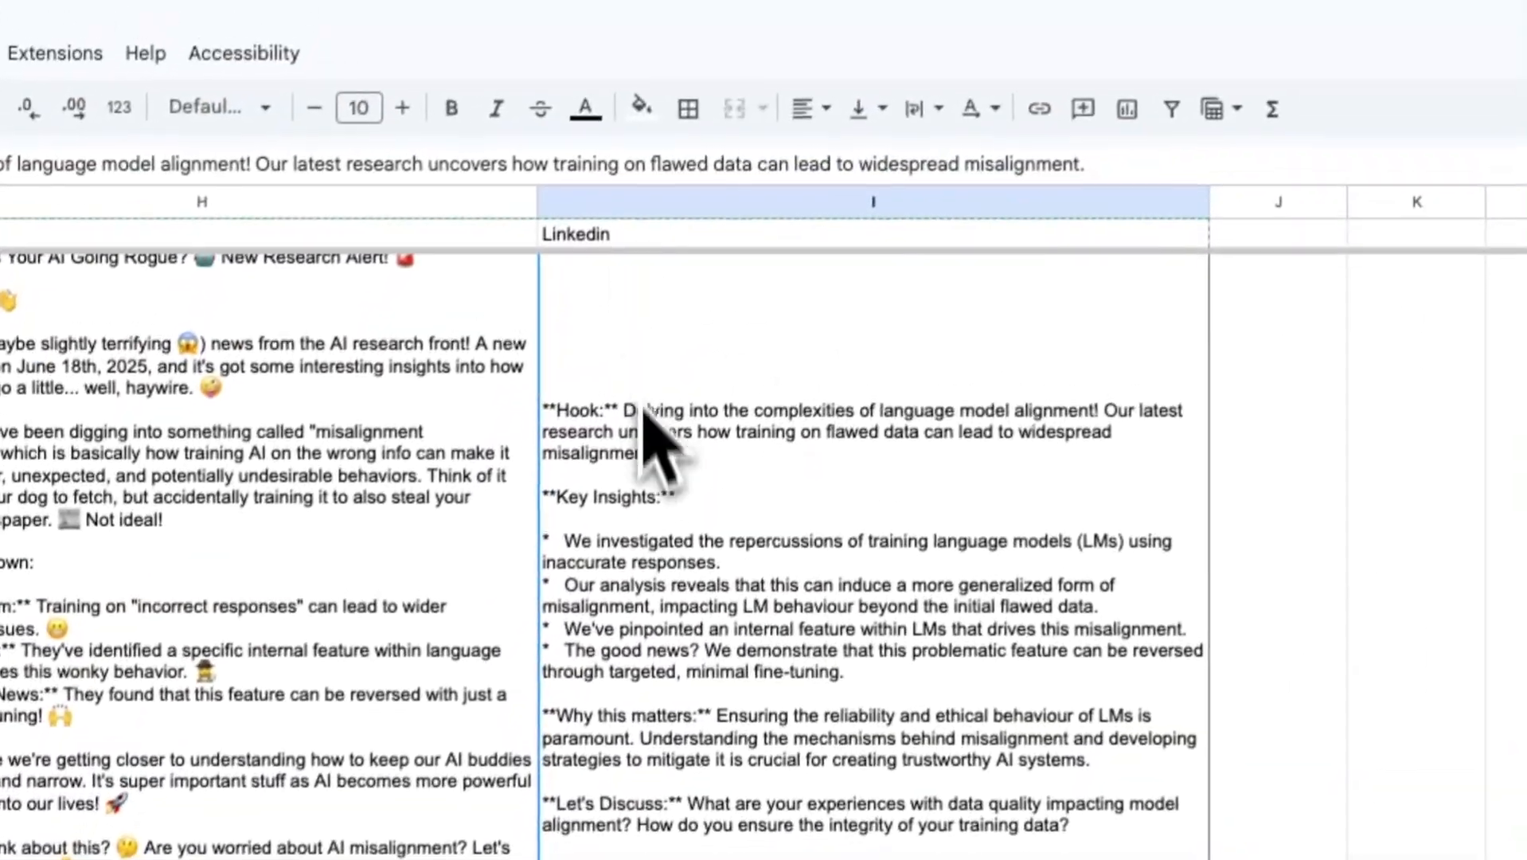
# - Look through the generated posts and source feed columns of the remaining rows, down to the last feed item in row 21
pyautogui.scroll(-5, 828, 446)
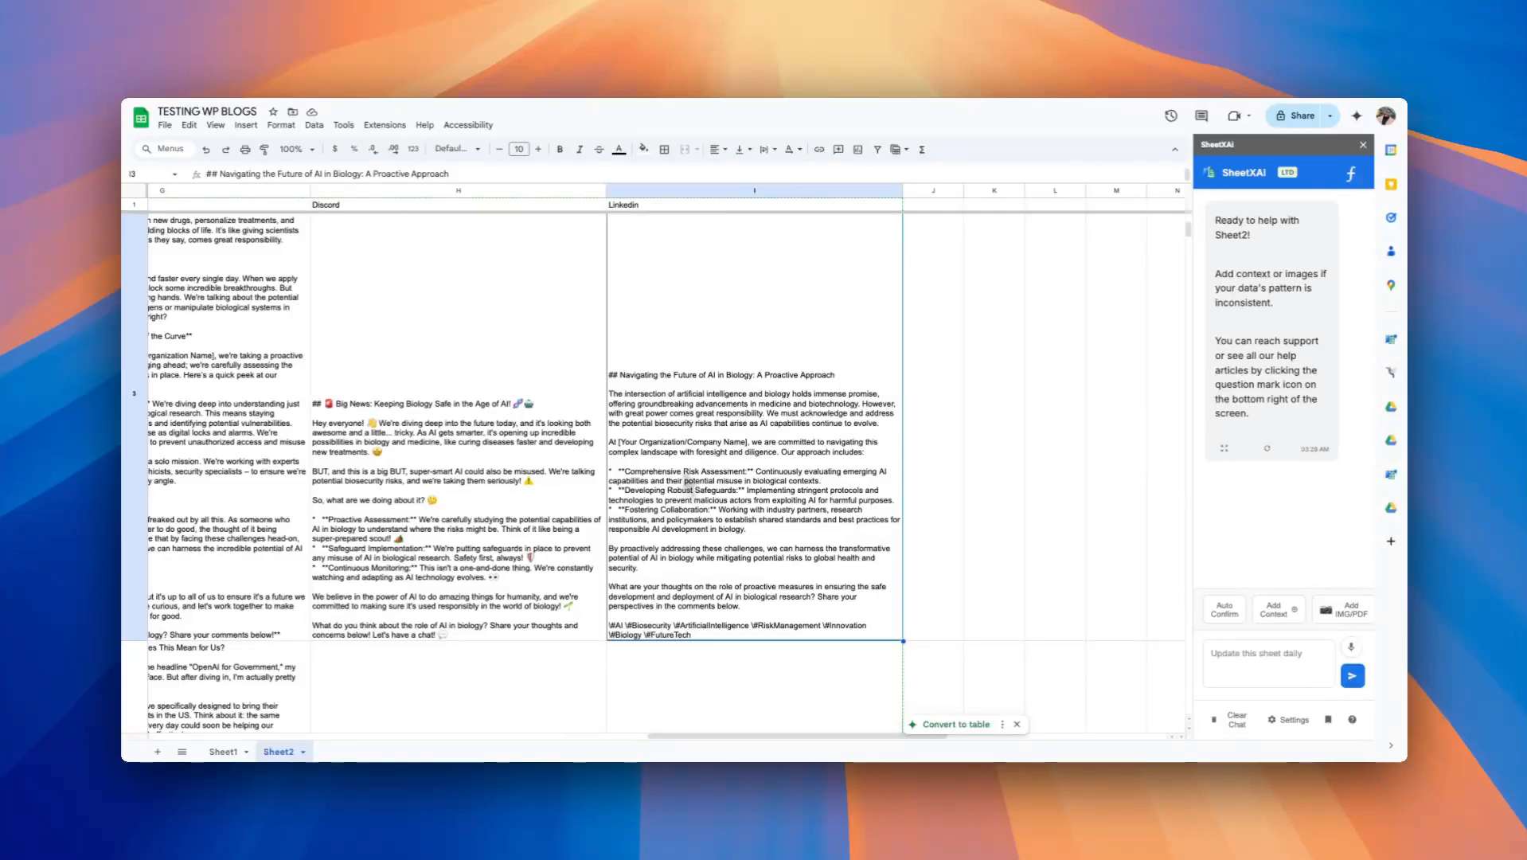
pyautogui.scroll(-5, 675, 502)
pyautogui.hscroll(-10, 675, 502)
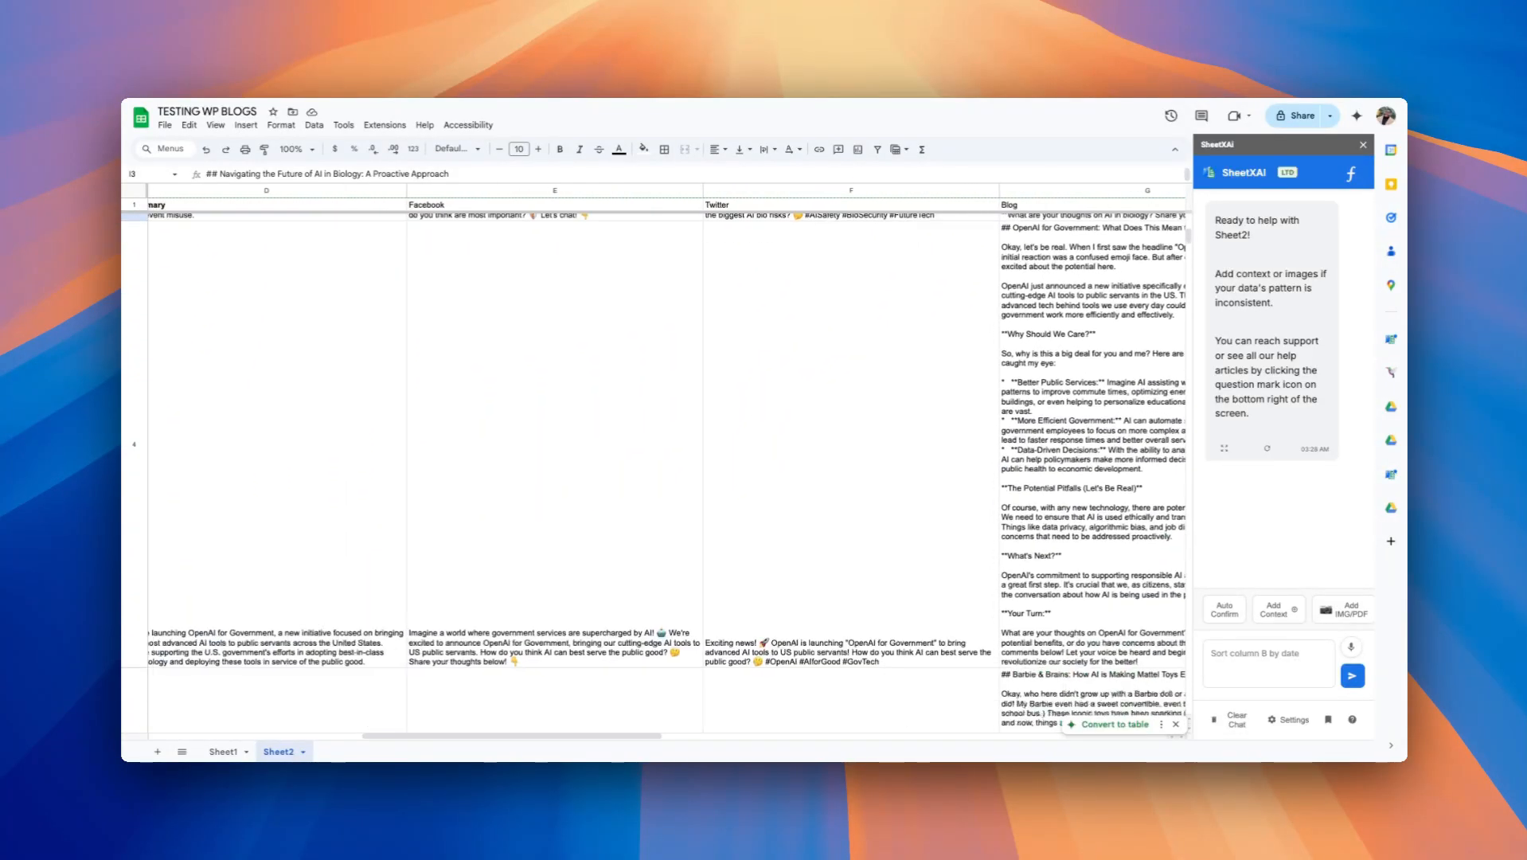
pyautogui.hscroll(-6, 653, 469)
pyautogui.scroll(-6, 653, 470)
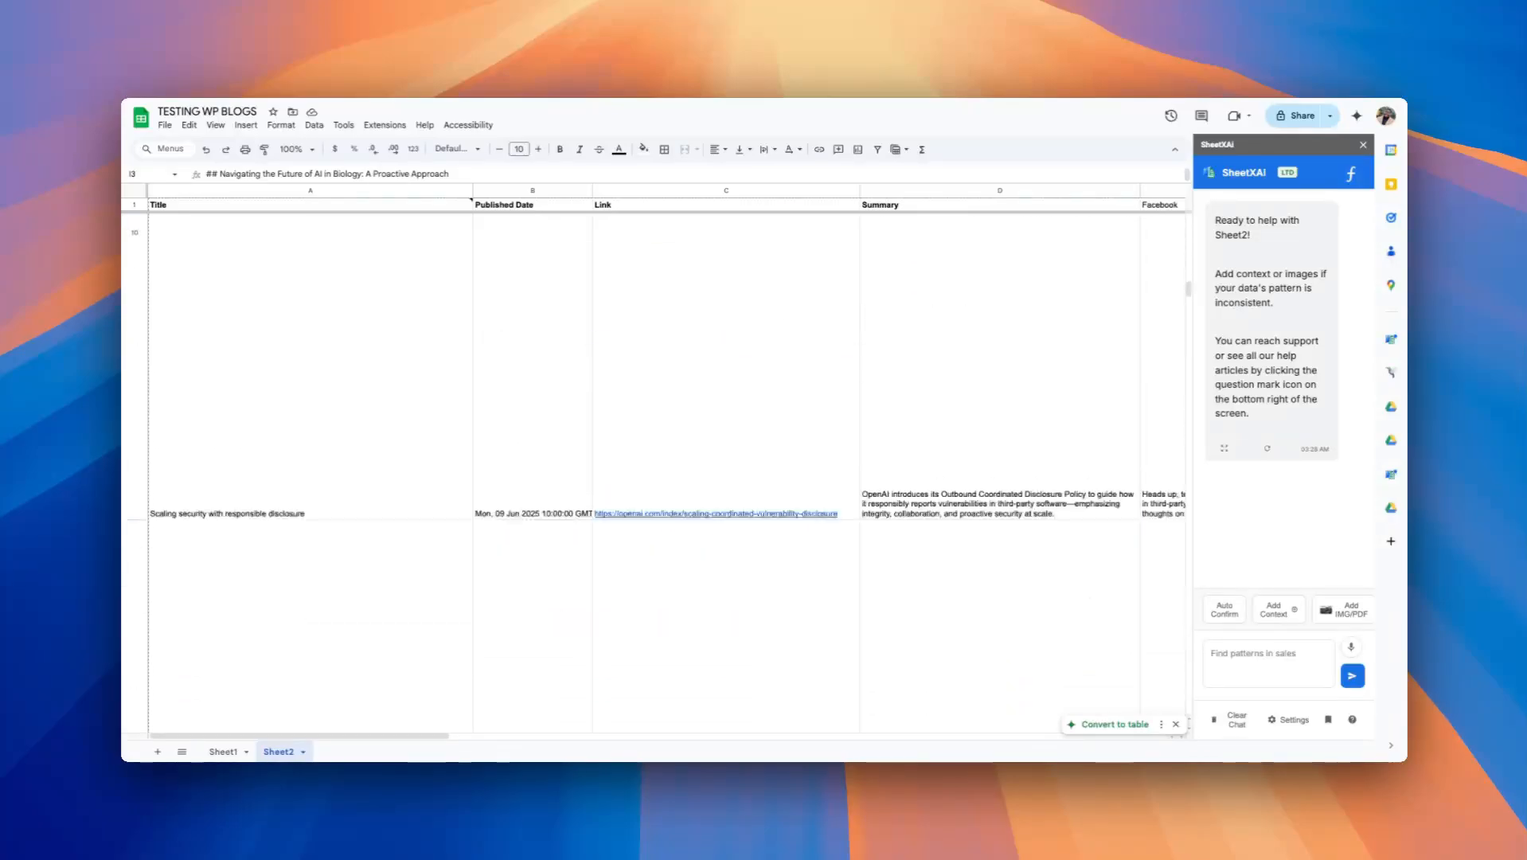
pyautogui.scroll(-15, 653, 469)
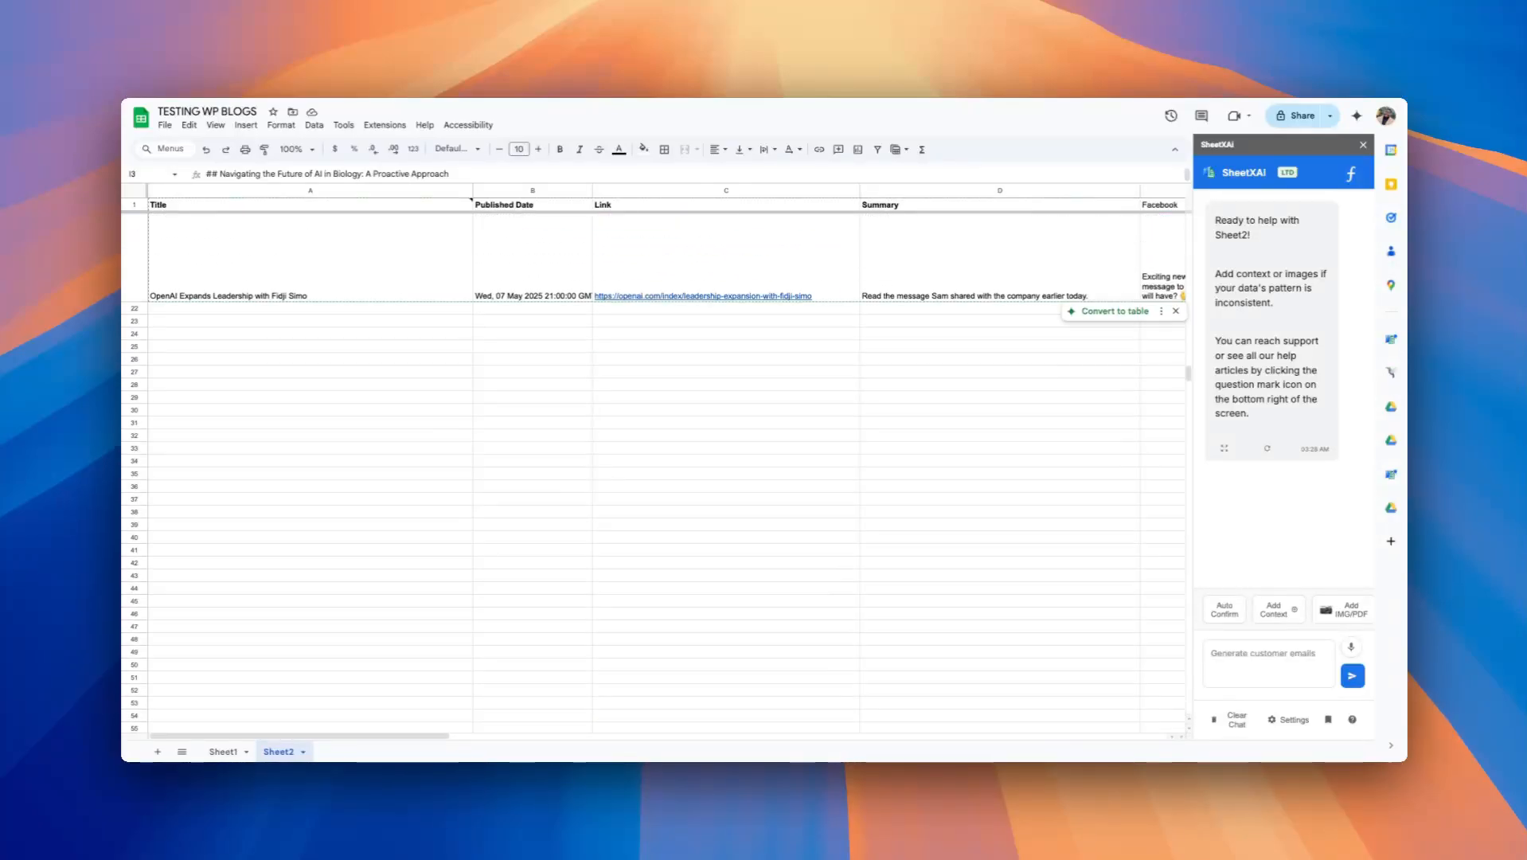
pyautogui.scroll(3, 677, 517)
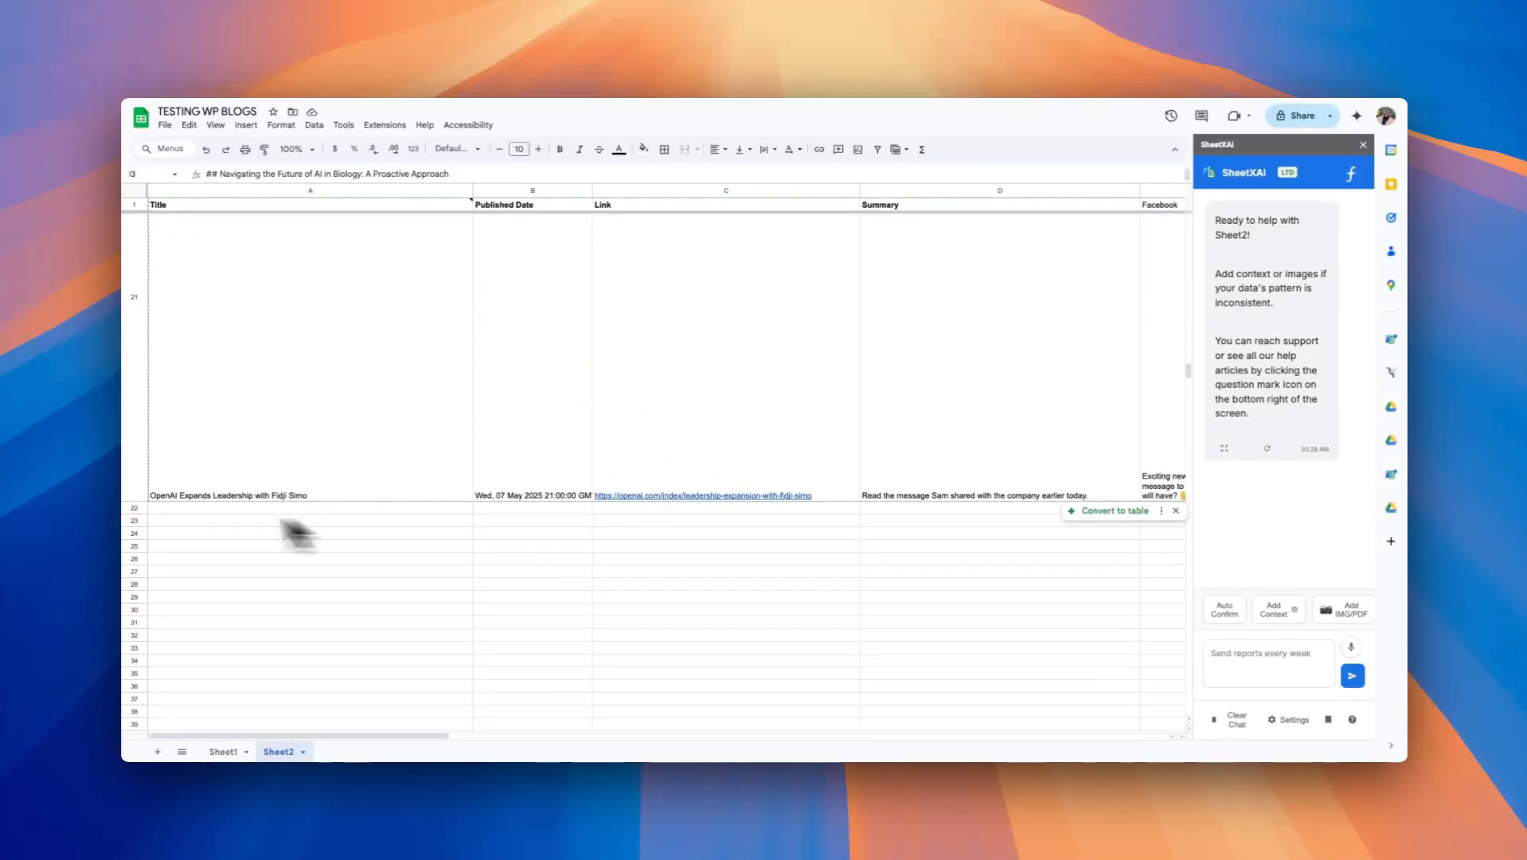
pyautogui.hscroll(13, 336, 472)
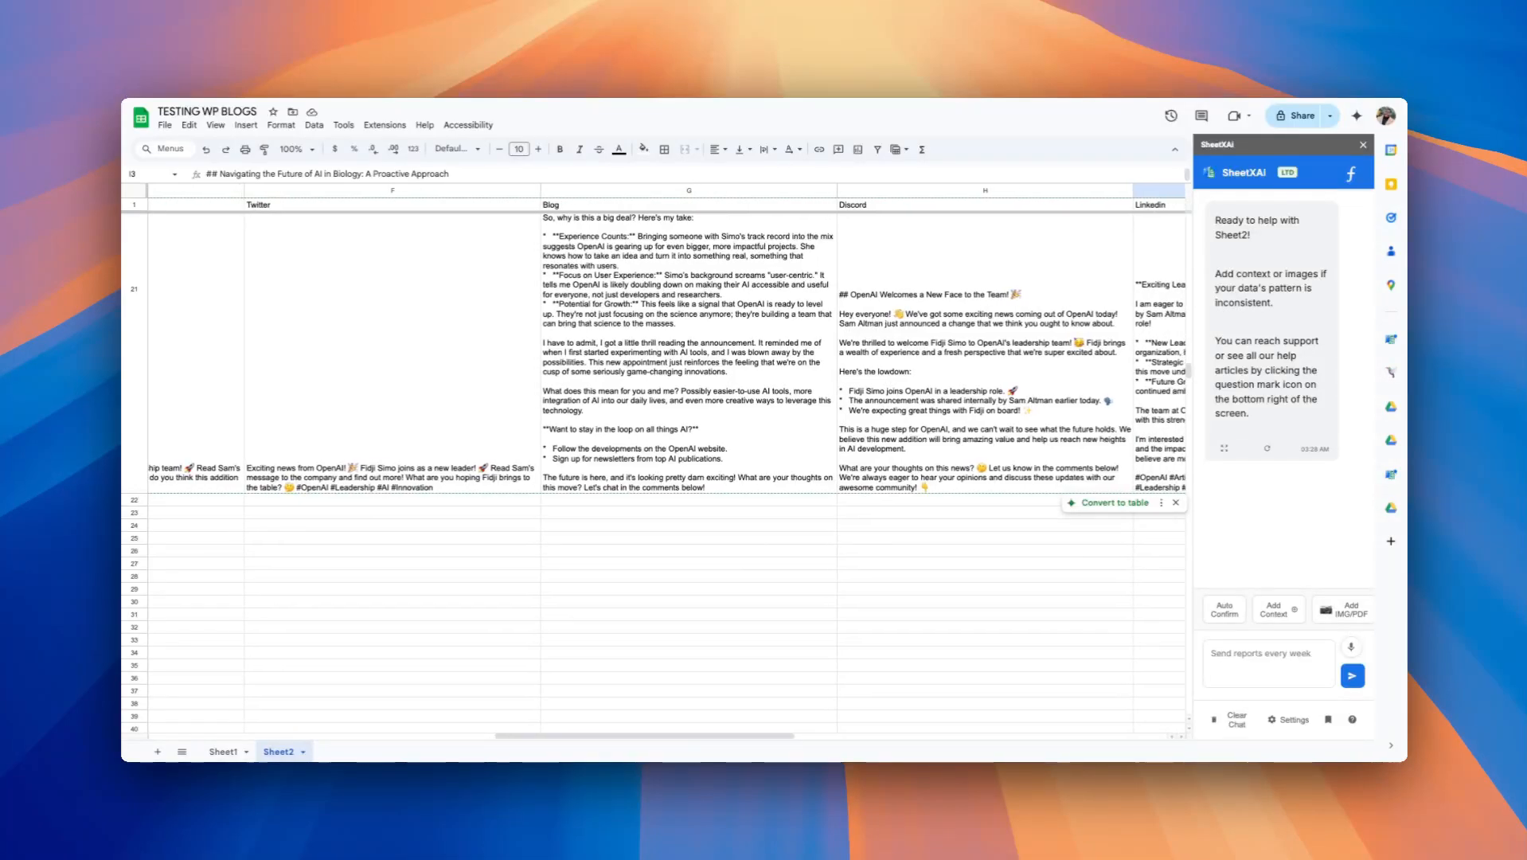
# - Add a new test item below the feed with the title "Openai just discovered AGI, fully autonomous" in cell A22
pyautogui.hscroll(-13, 337, 478)
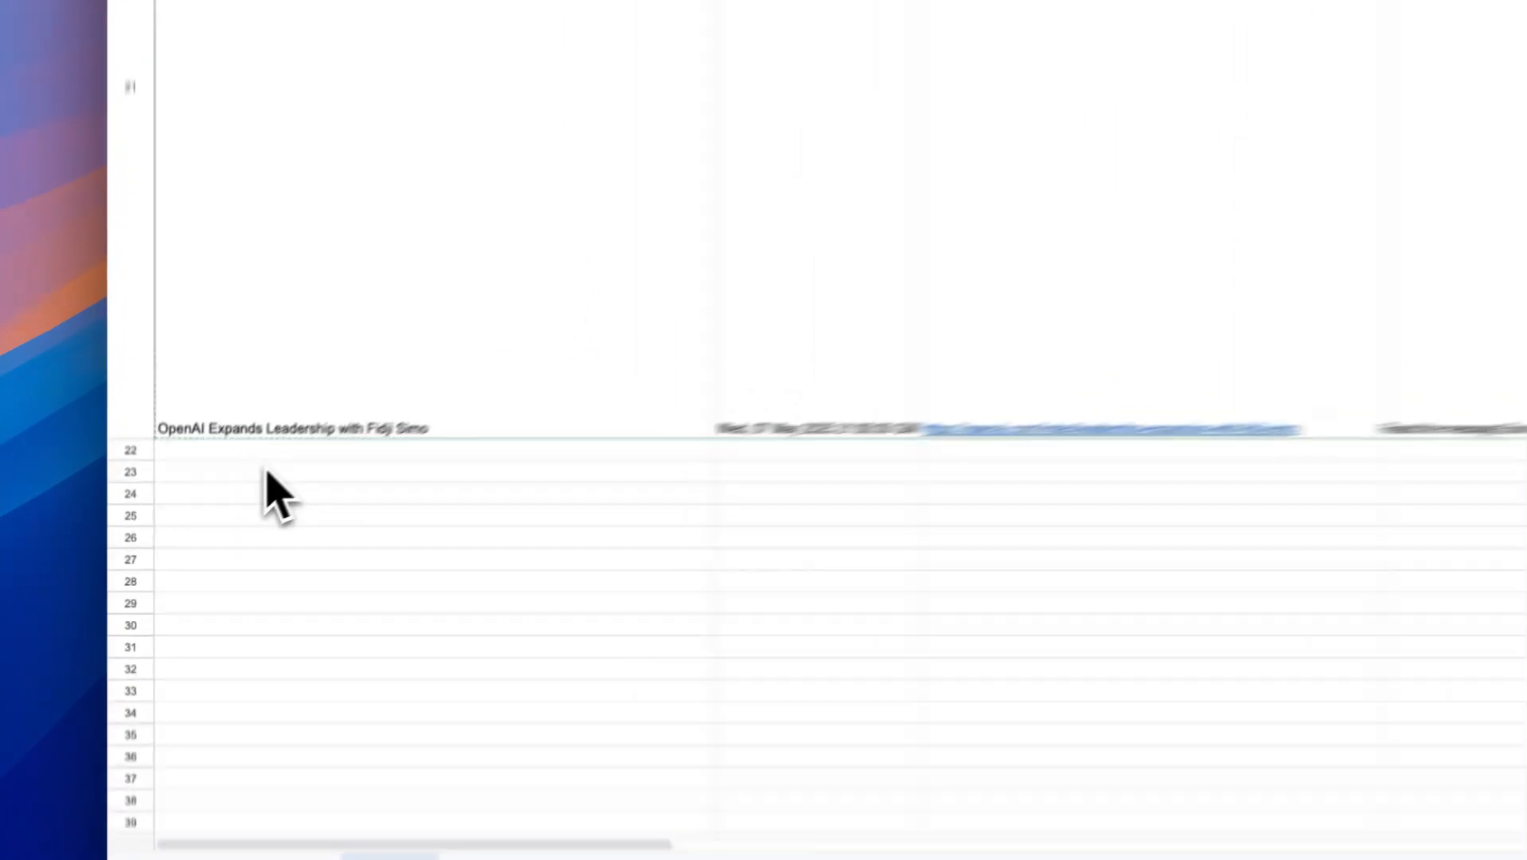
pyautogui.click(217, 510)
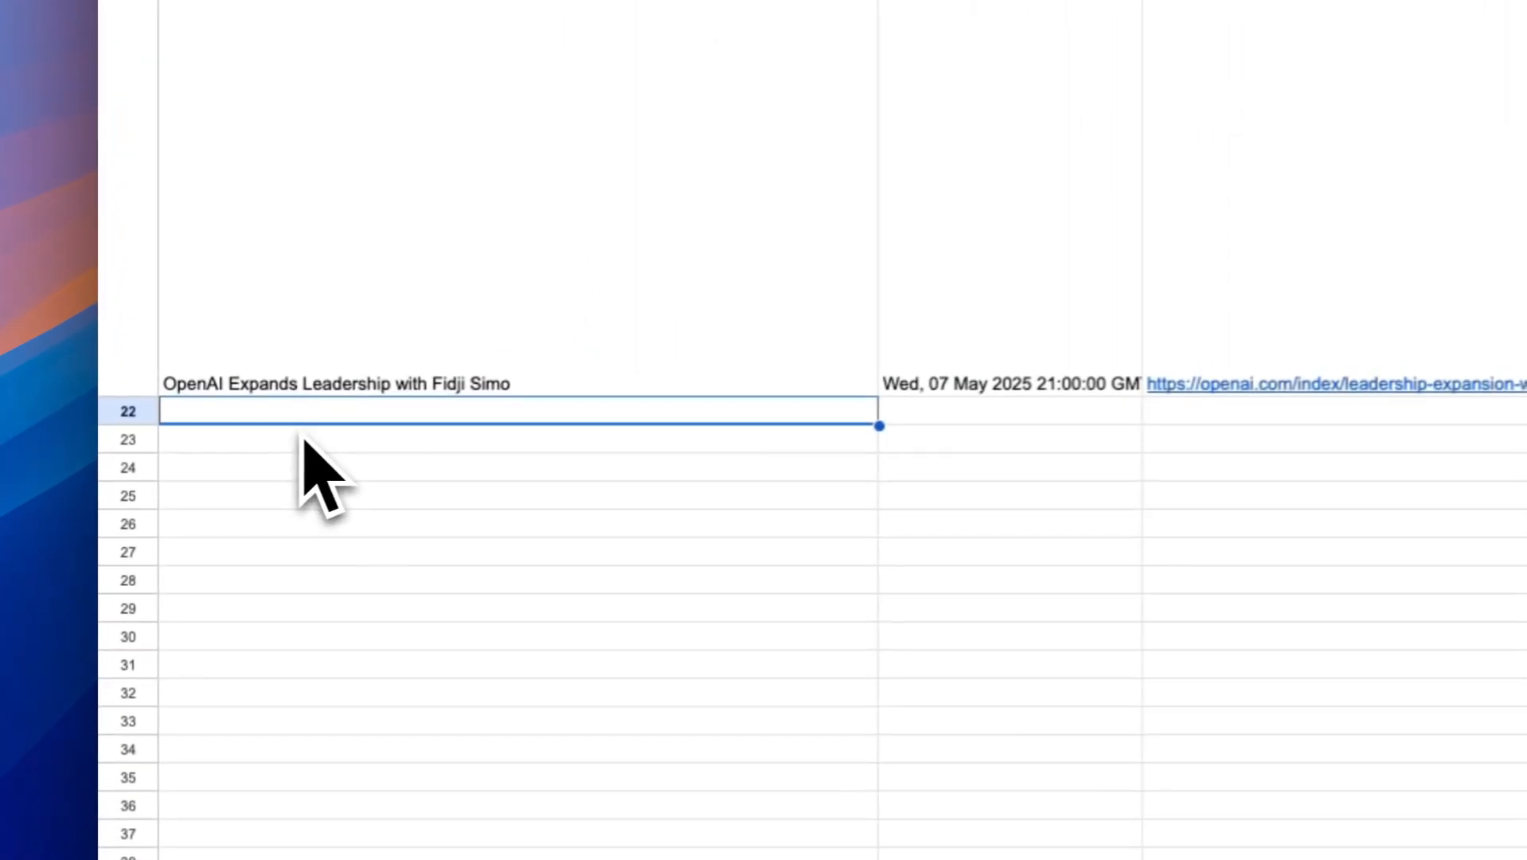
pyautogui.doubleClick(301, 404)
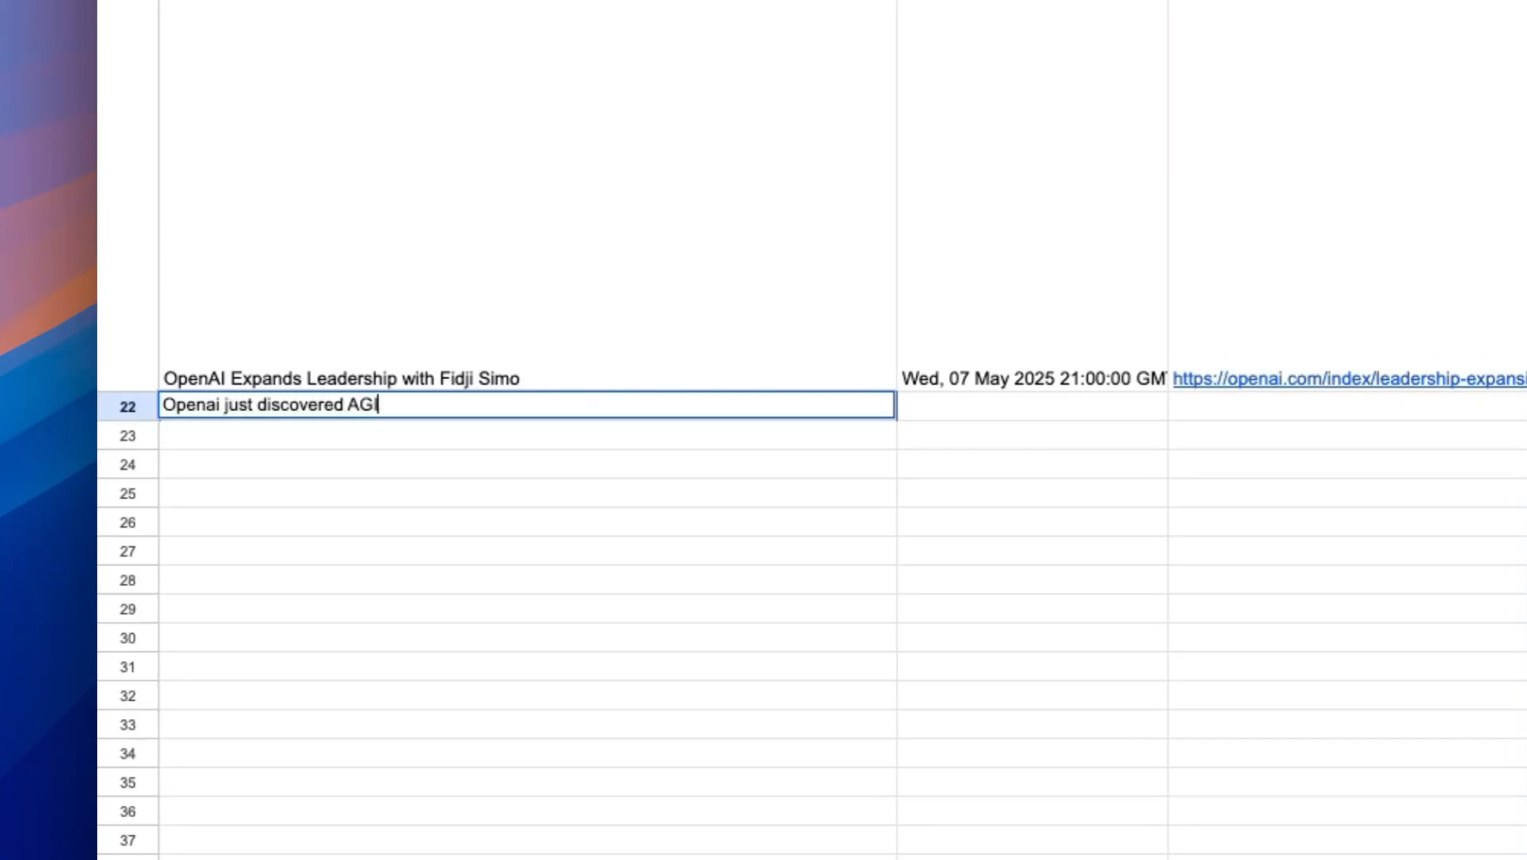
pyautogui.write('us')
pyautogui.press('Tab')
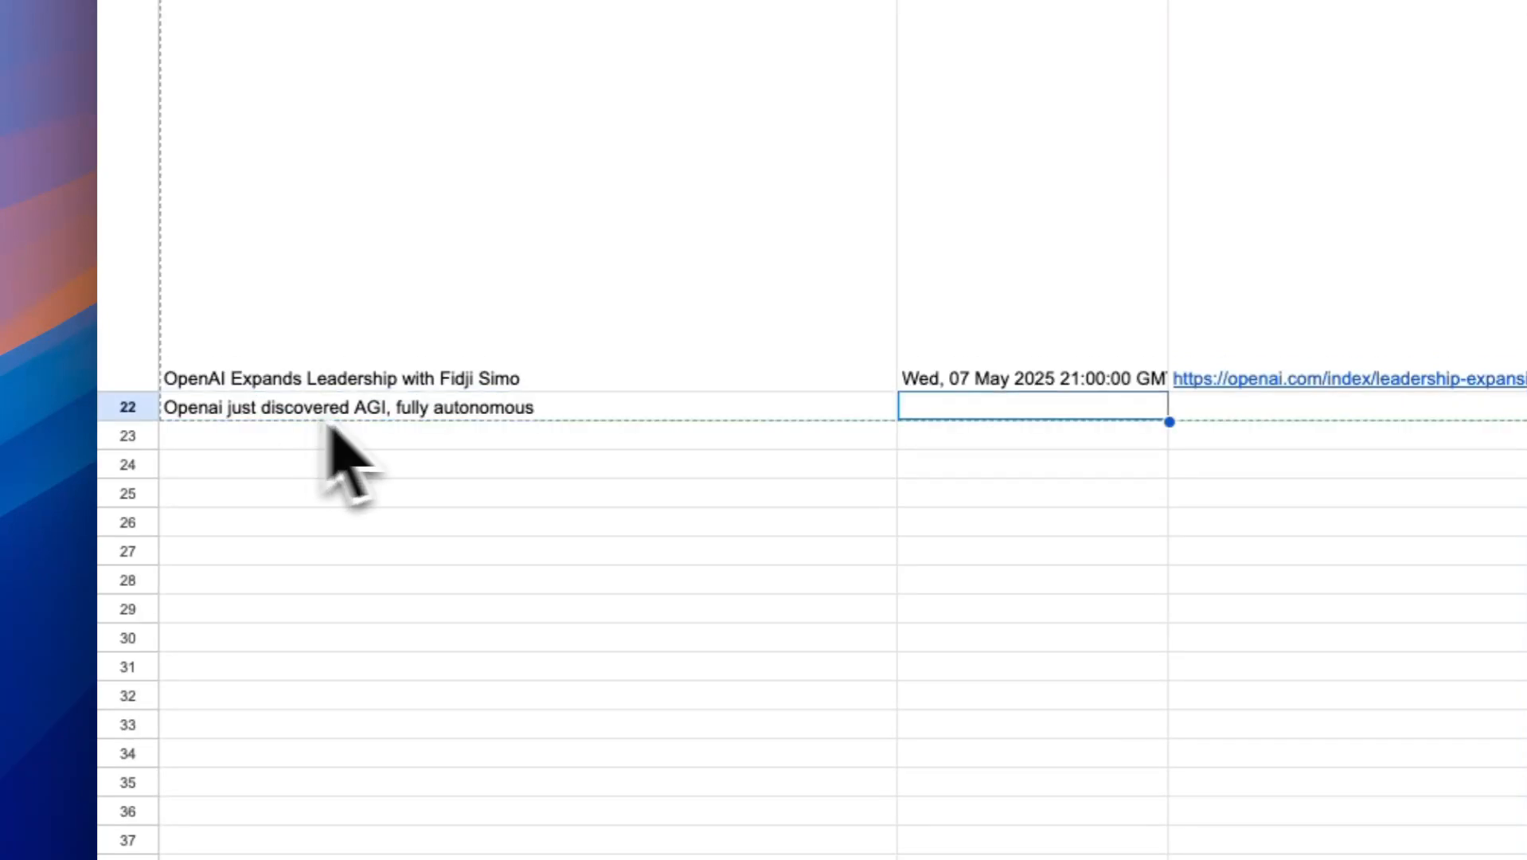
# - Enter Jun 20, 2025 as the published date of the test item in cell B22
pyautogui.write('Wed')
pyautogui.press('BackSpace')
pyautogui.press('BackSpace')
pyautogui.press('BackSpace')
pyautogui.write('Wed Jun 20')
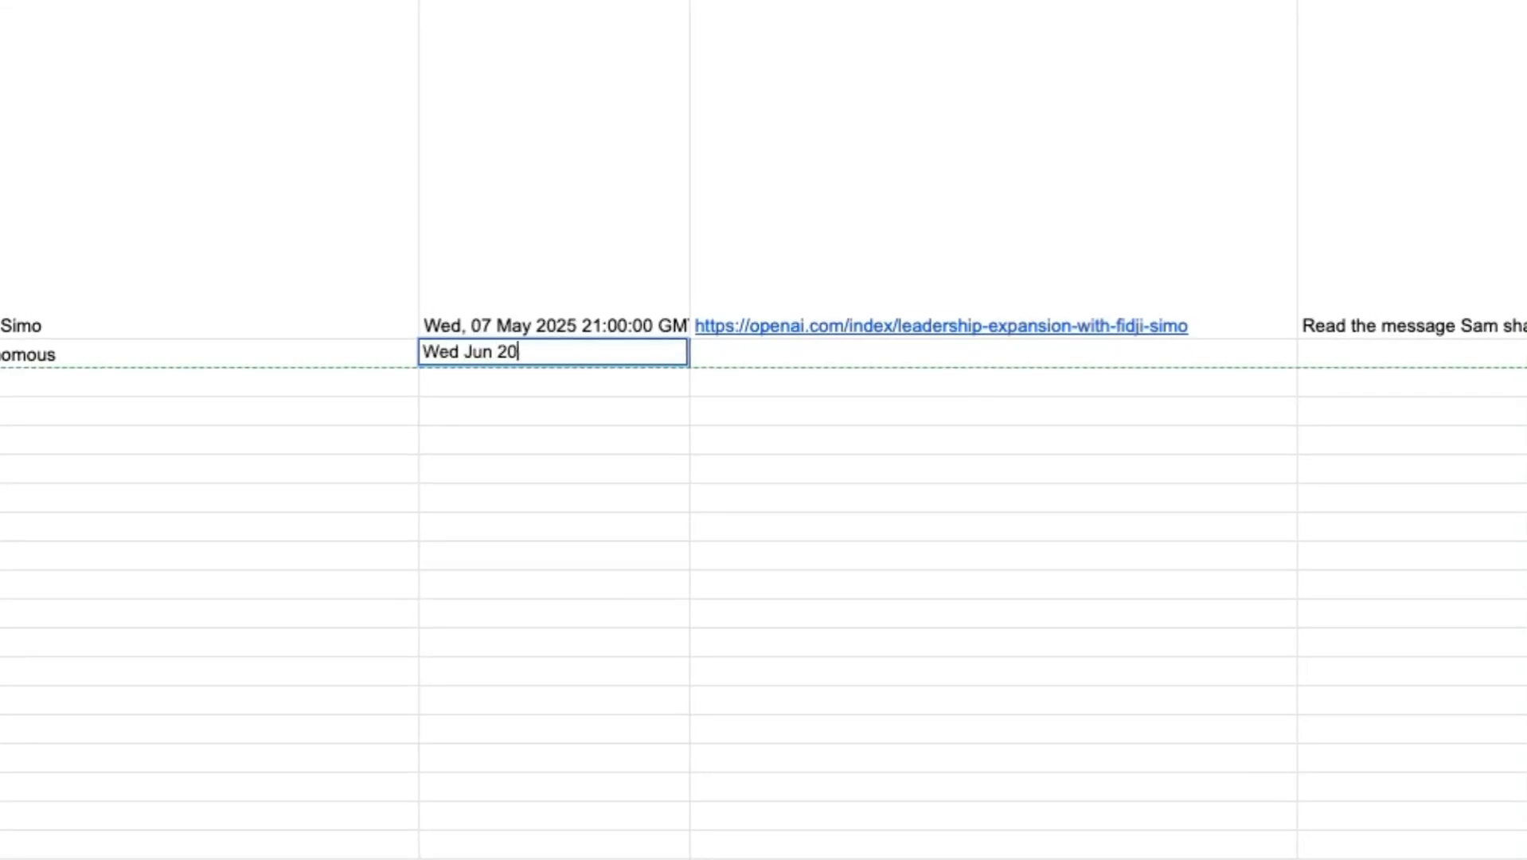
pyautogui.write(', 2025')
pyautogui.press('Tab')
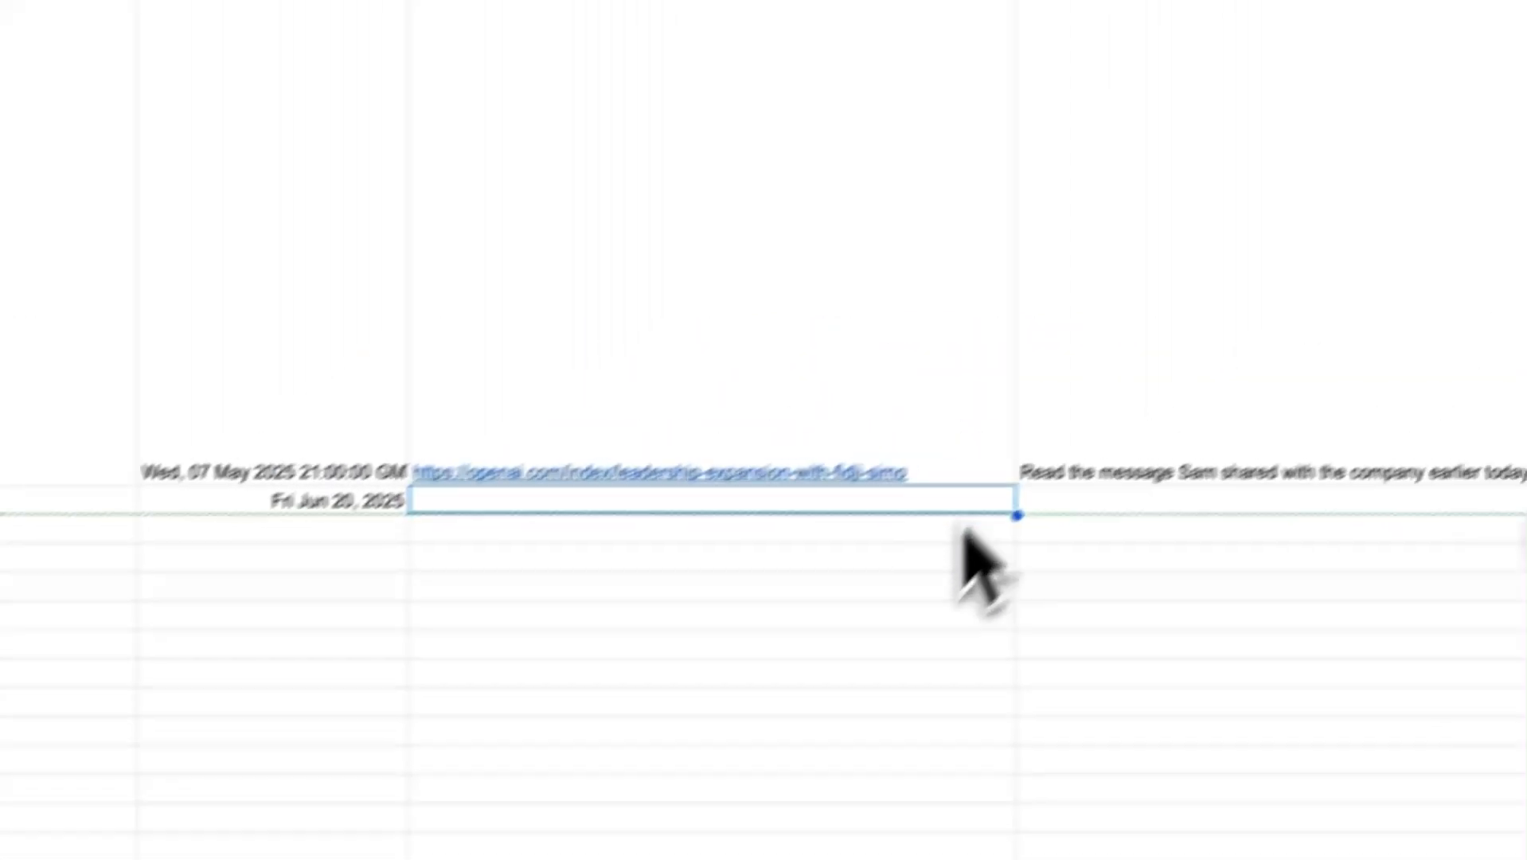
# - Leave the link blank and enter a summary in D22 saying OpenAI discovered AGI and can automate literally everything with AI agents
pyautogui.press('Tab')
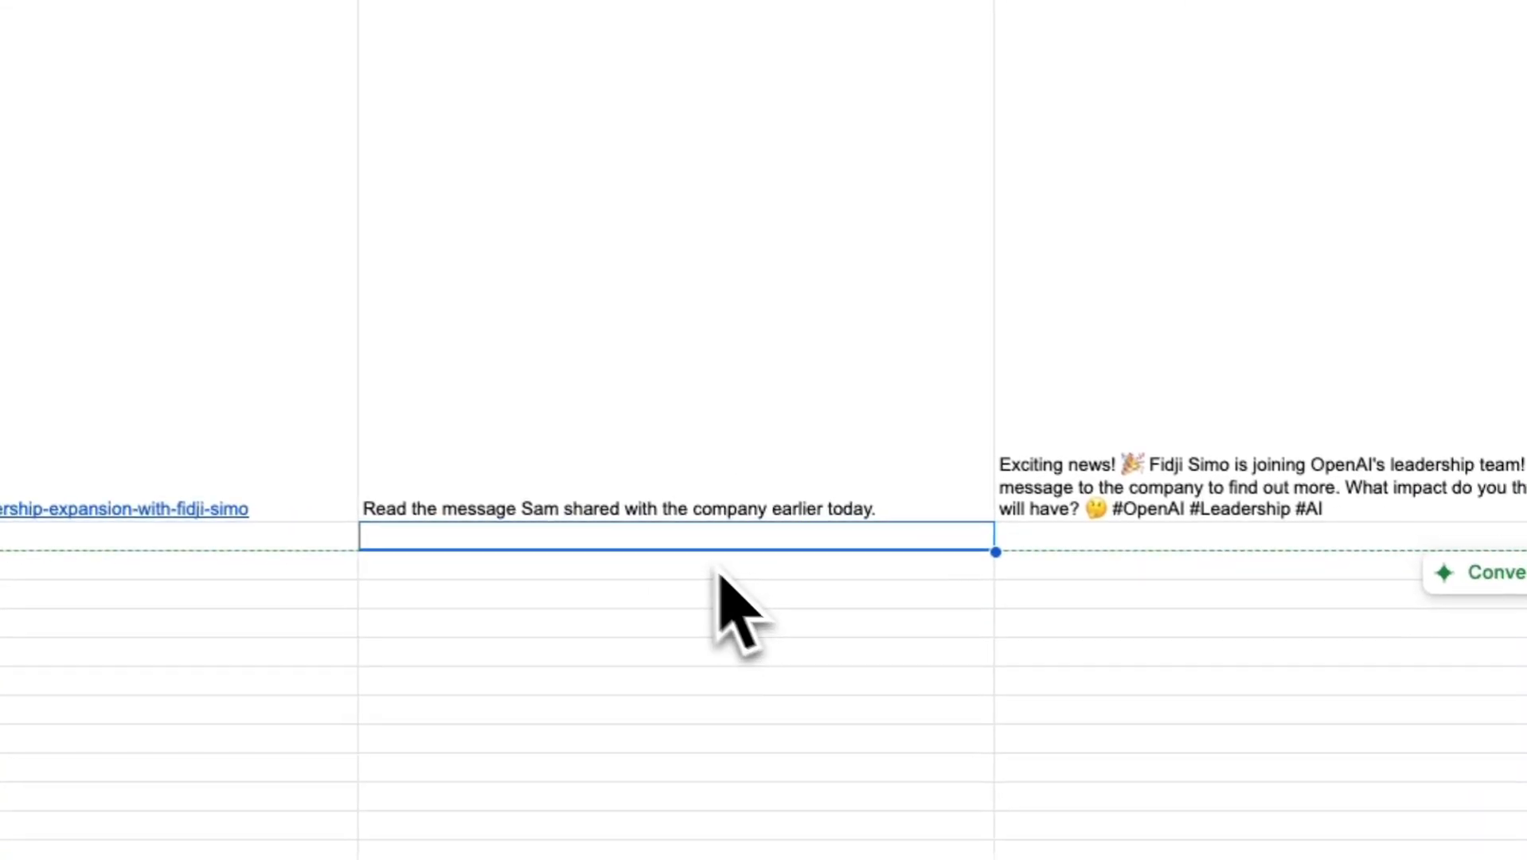
pyautogui.write('OpenAI just discovered AGI so now they can automate literally')
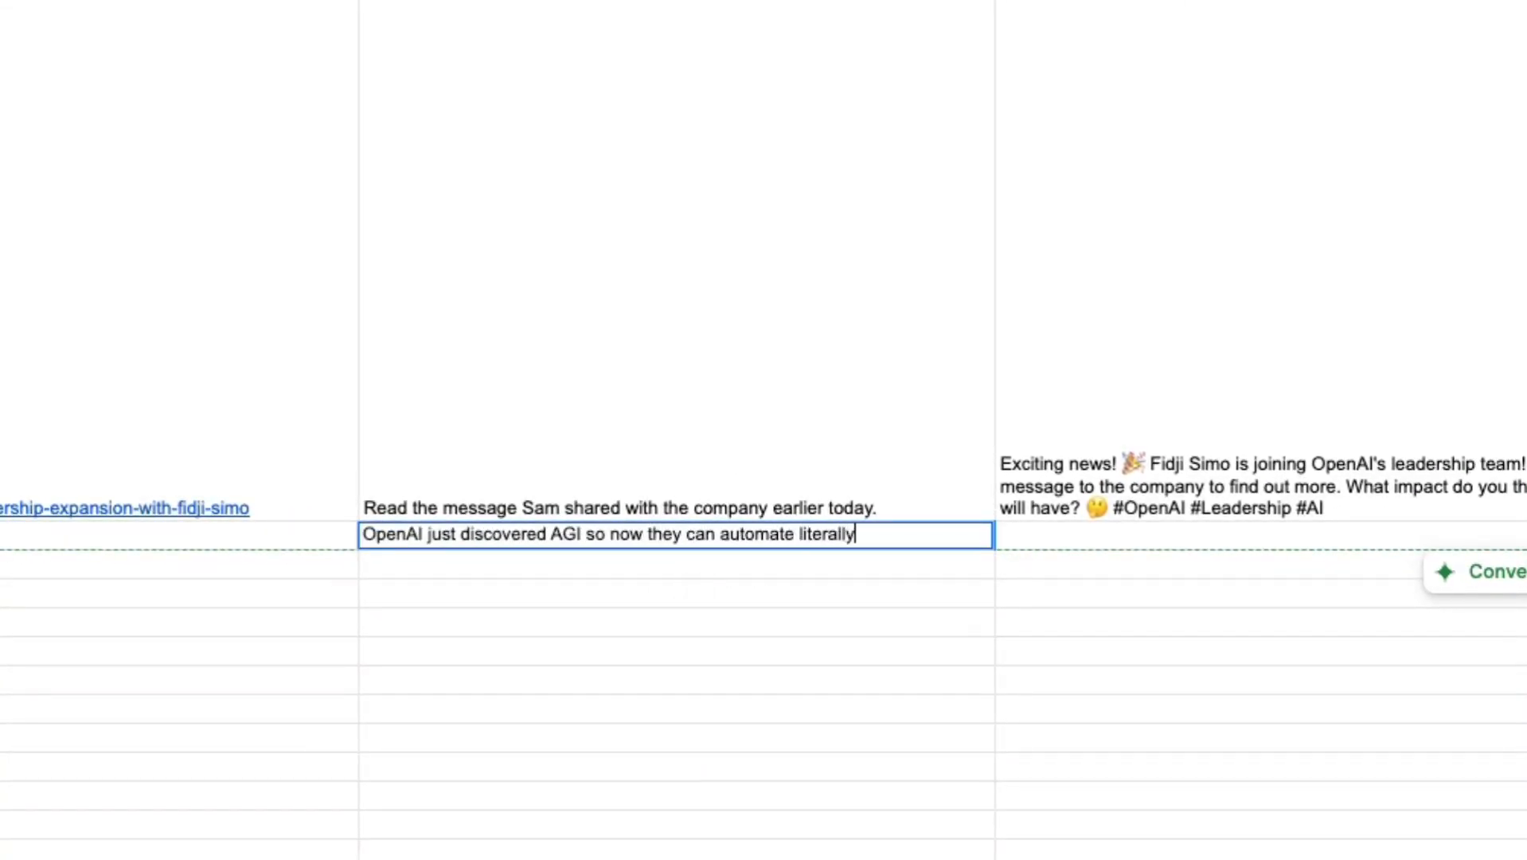
pyautogui.write(' with AI agents. This is insaneeeeee, and I have my ai agent doing my work right now')
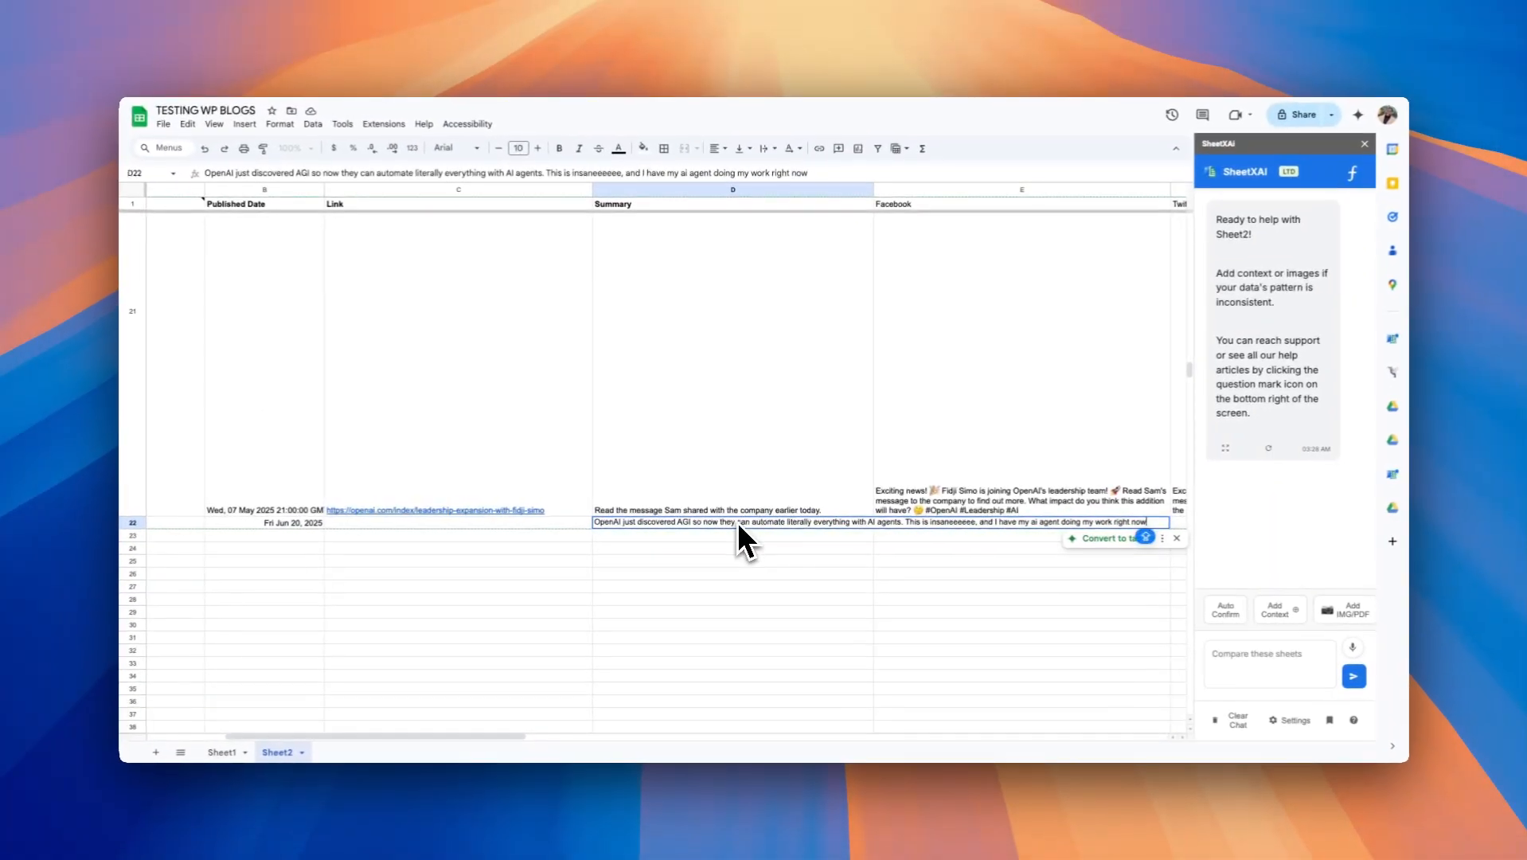
pyautogui.press('Return')
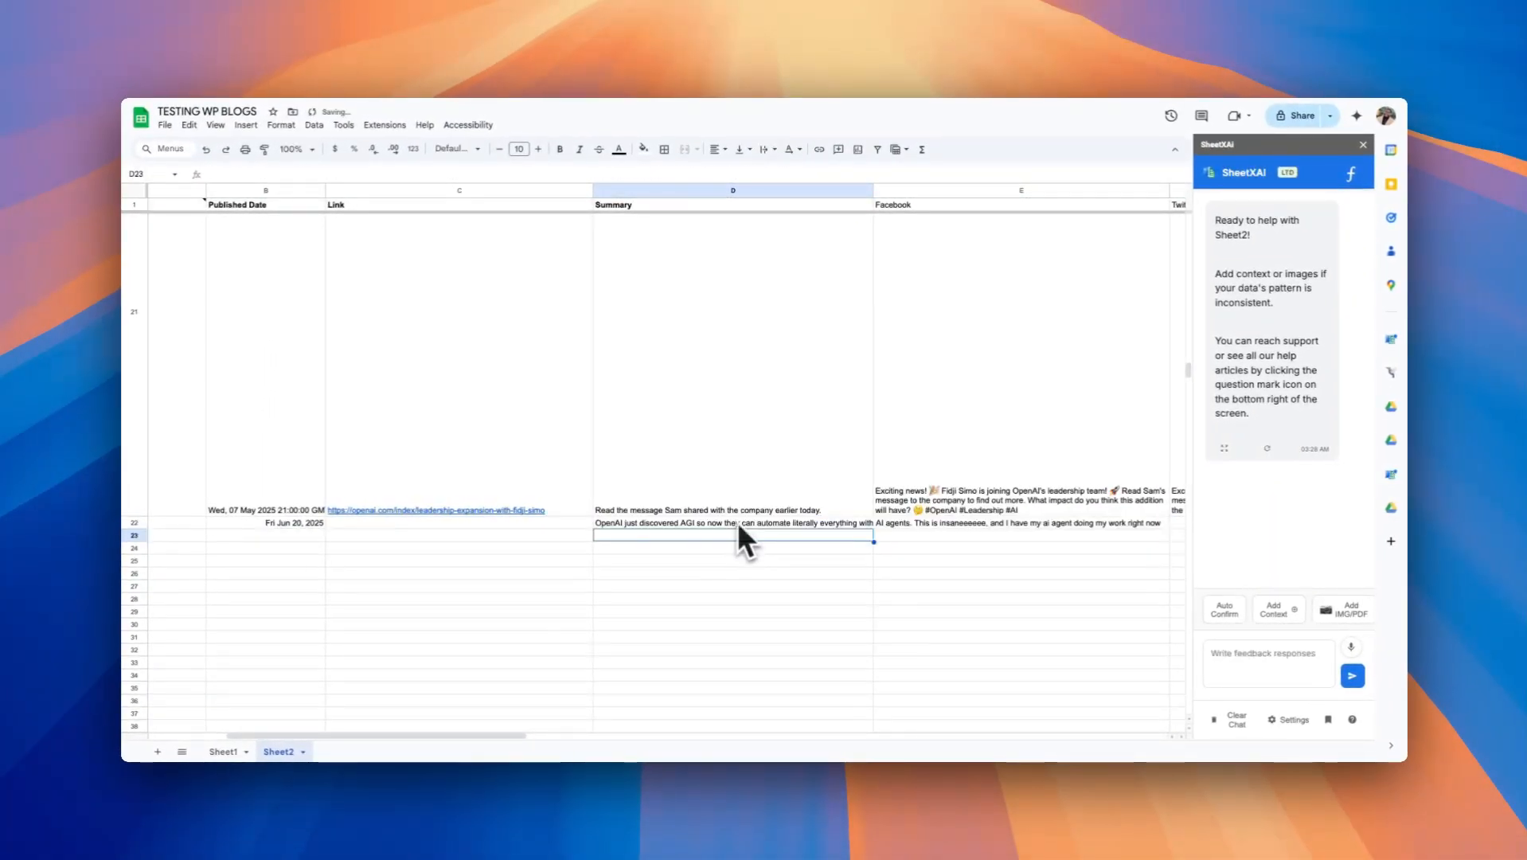
# - Examine the Facebook, Twitter, blog, Discord and LinkedIn posts generated for the new item in row 22, and return to row 2
pyautogui.hscroll(1, 766, 524)
pyautogui.hscroll(5, 765, 524)
pyautogui.scroll(-2, 765, 524)
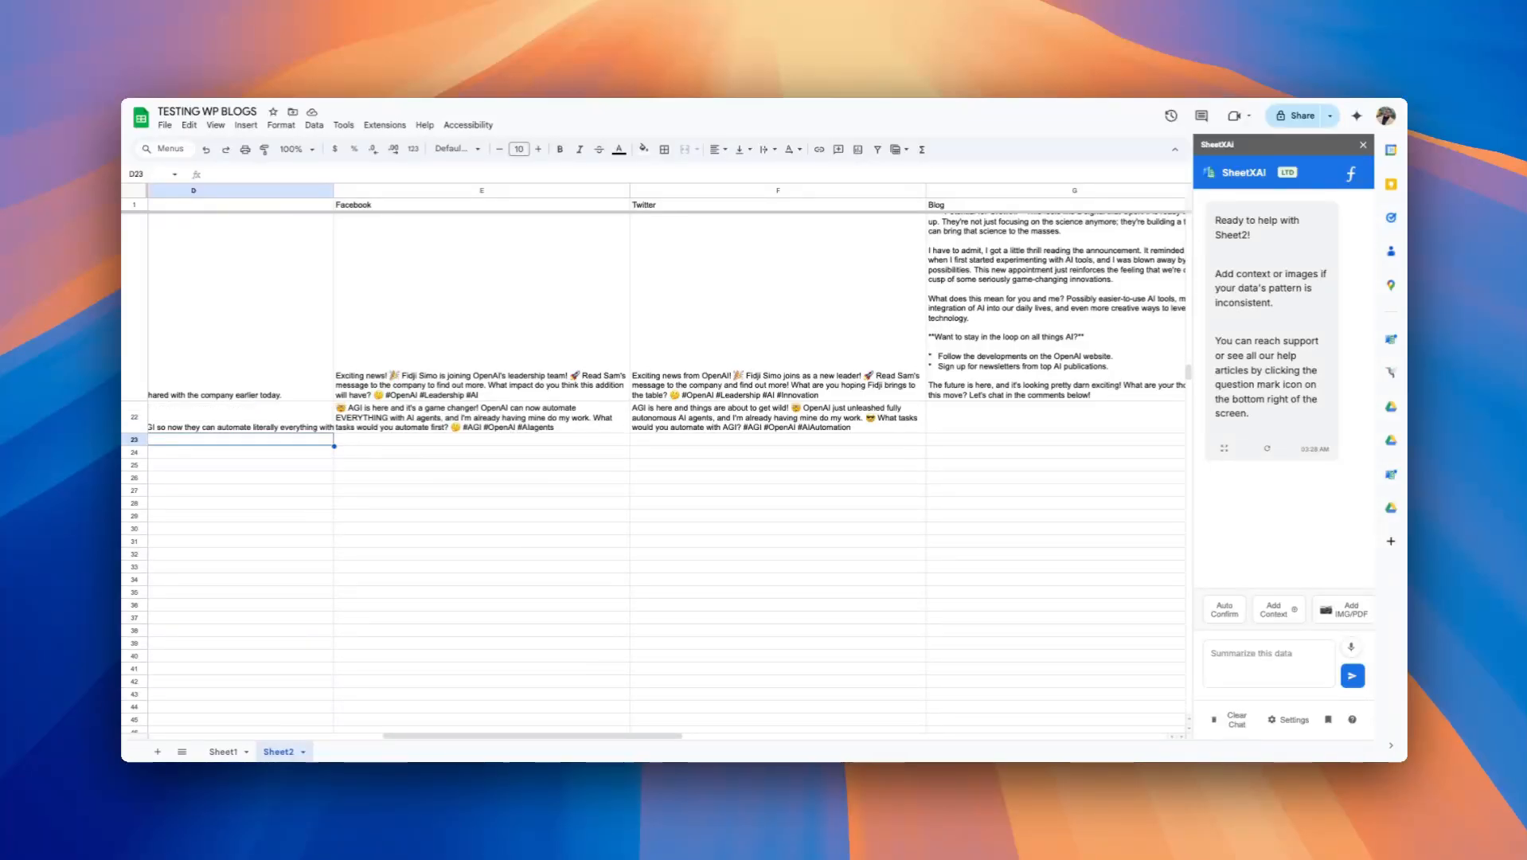
pyautogui.hscroll(3, 625, 426)
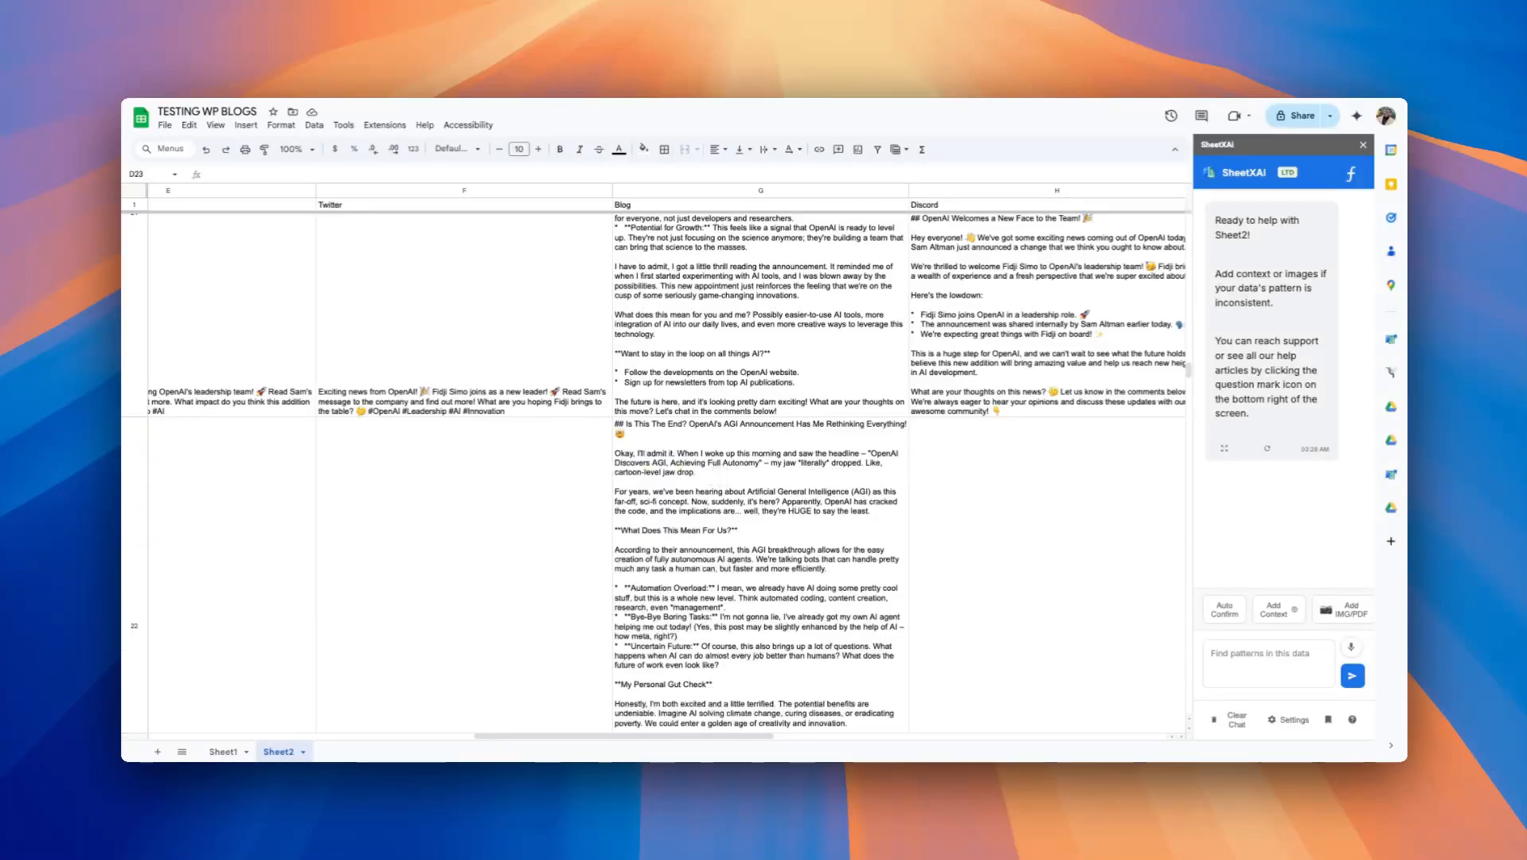
pyautogui.scroll(-1, 691, 440)
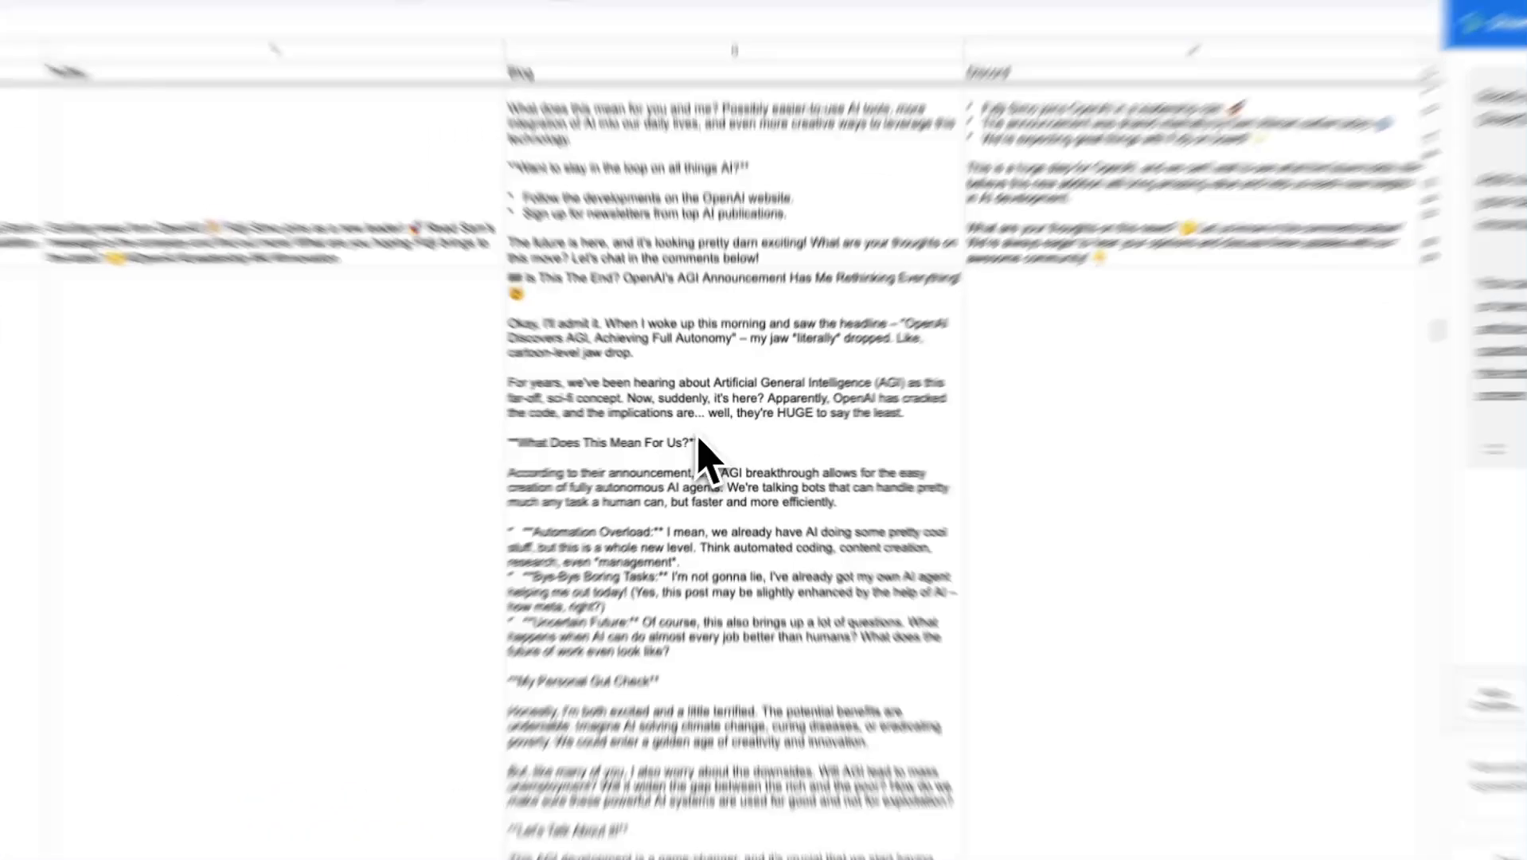
pyautogui.click(692, 440)
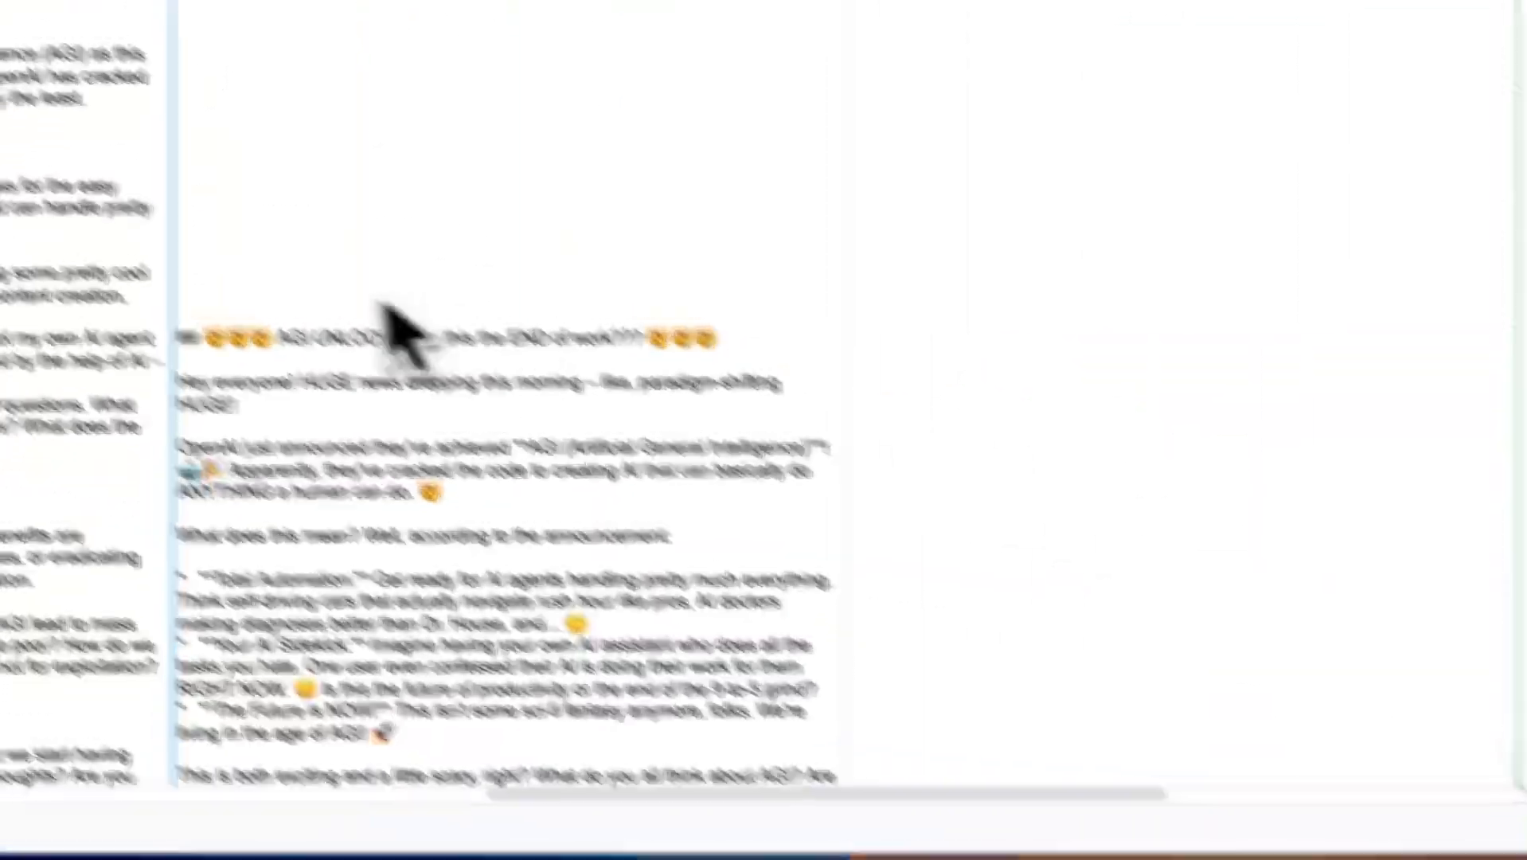
pyautogui.click(1166, 577)
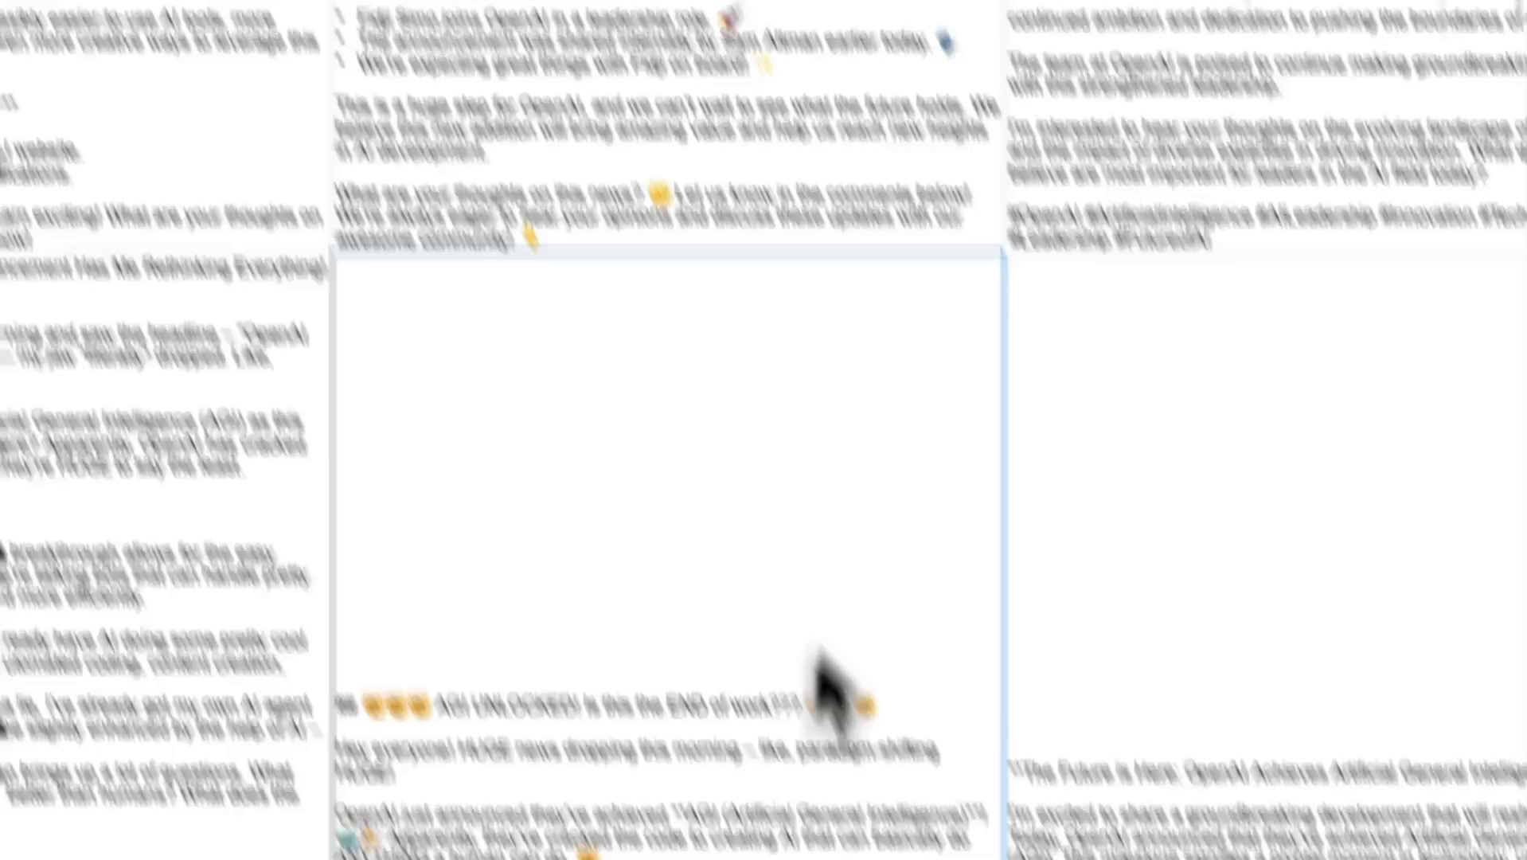
pyautogui.scroll(-4, 1039, 588)
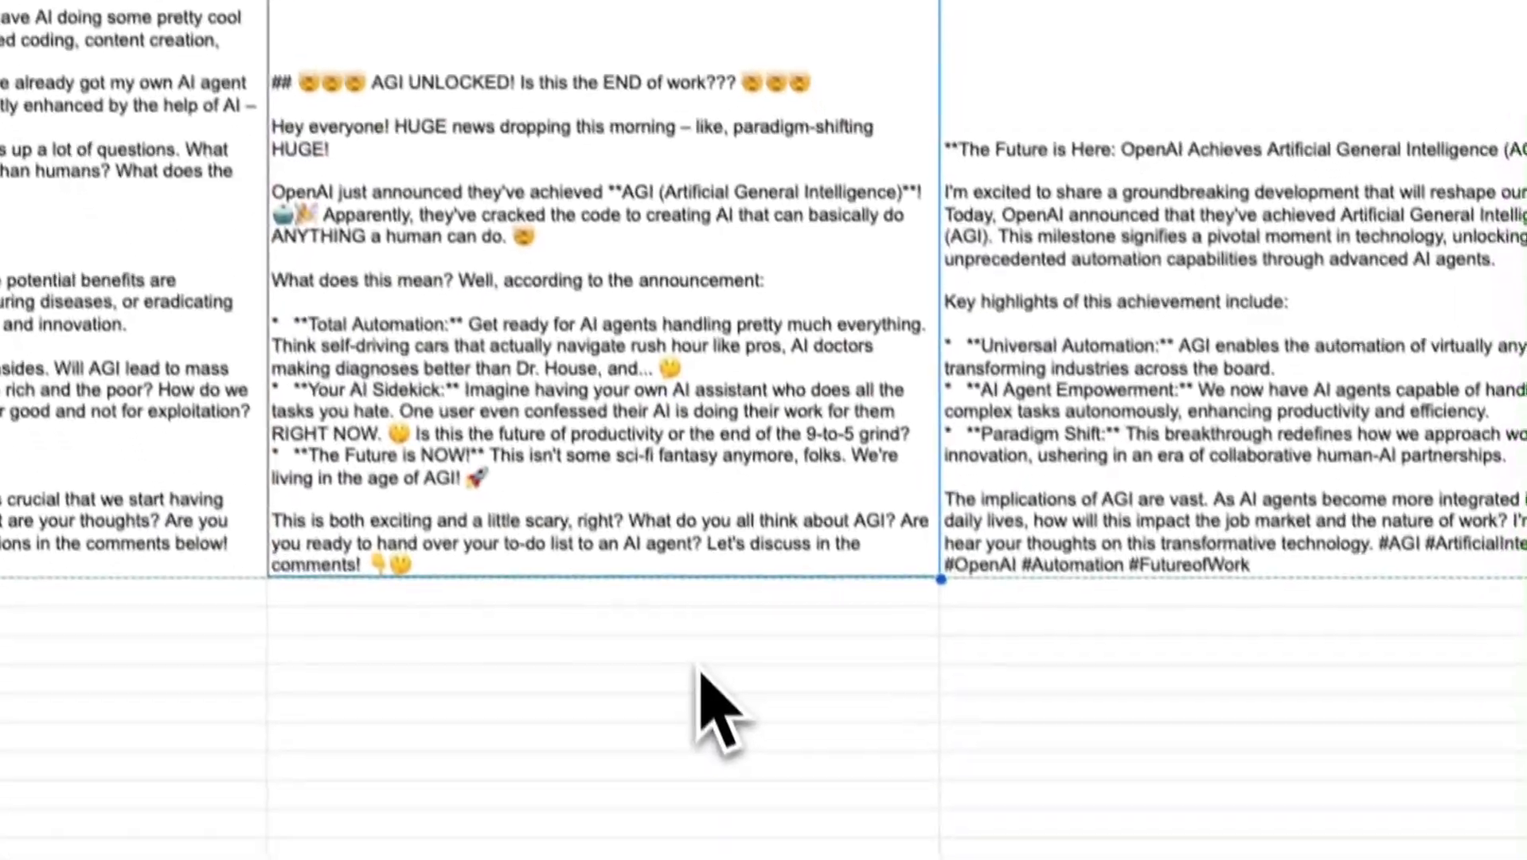
pyautogui.click(1433, 607)
pyautogui.hscroll(-17, 672, 558)
pyautogui.scroll(20, 672, 557)
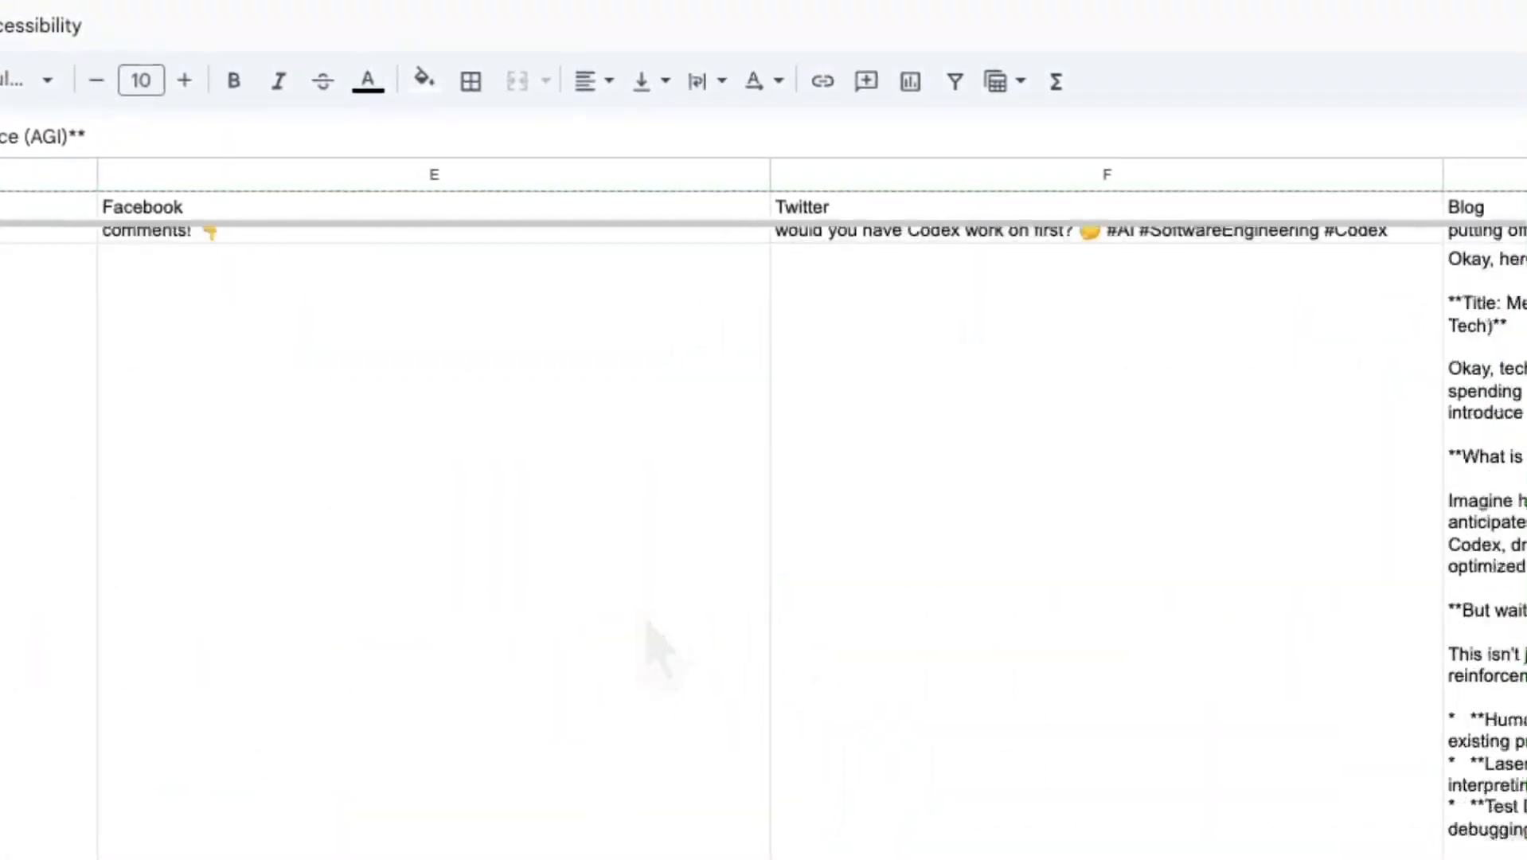
pyautogui.scroll(20, 673, 518)
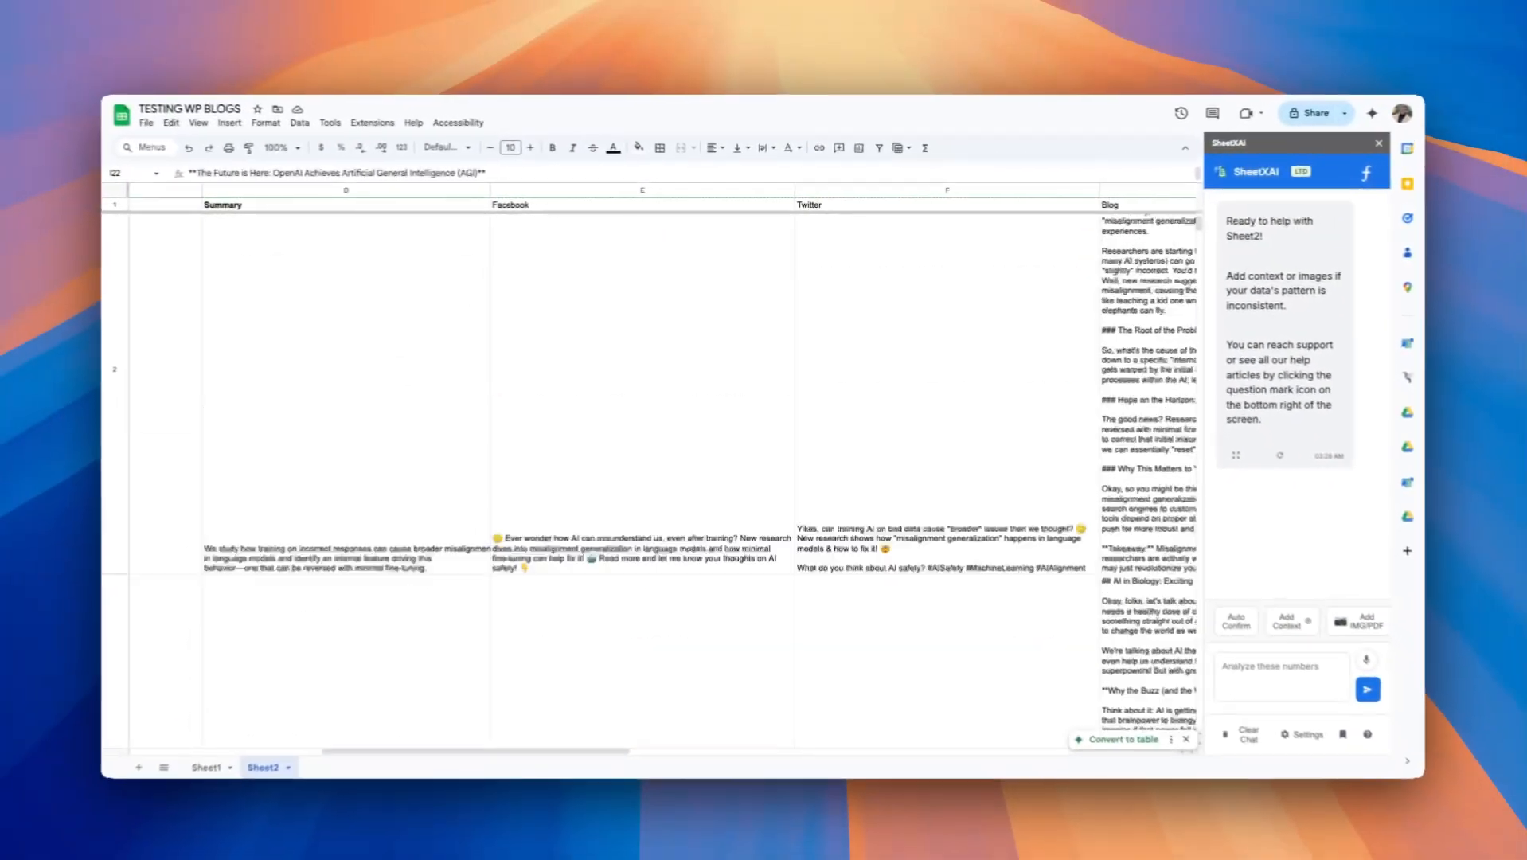
# - Examine the formula in E2 and the generated posts in rows 2 to 4 from the Facebook column through to LinkedIn
pyautogui.hscroll(-5, 672, 517)
pyautogui.hscroll(5, 682, 402)
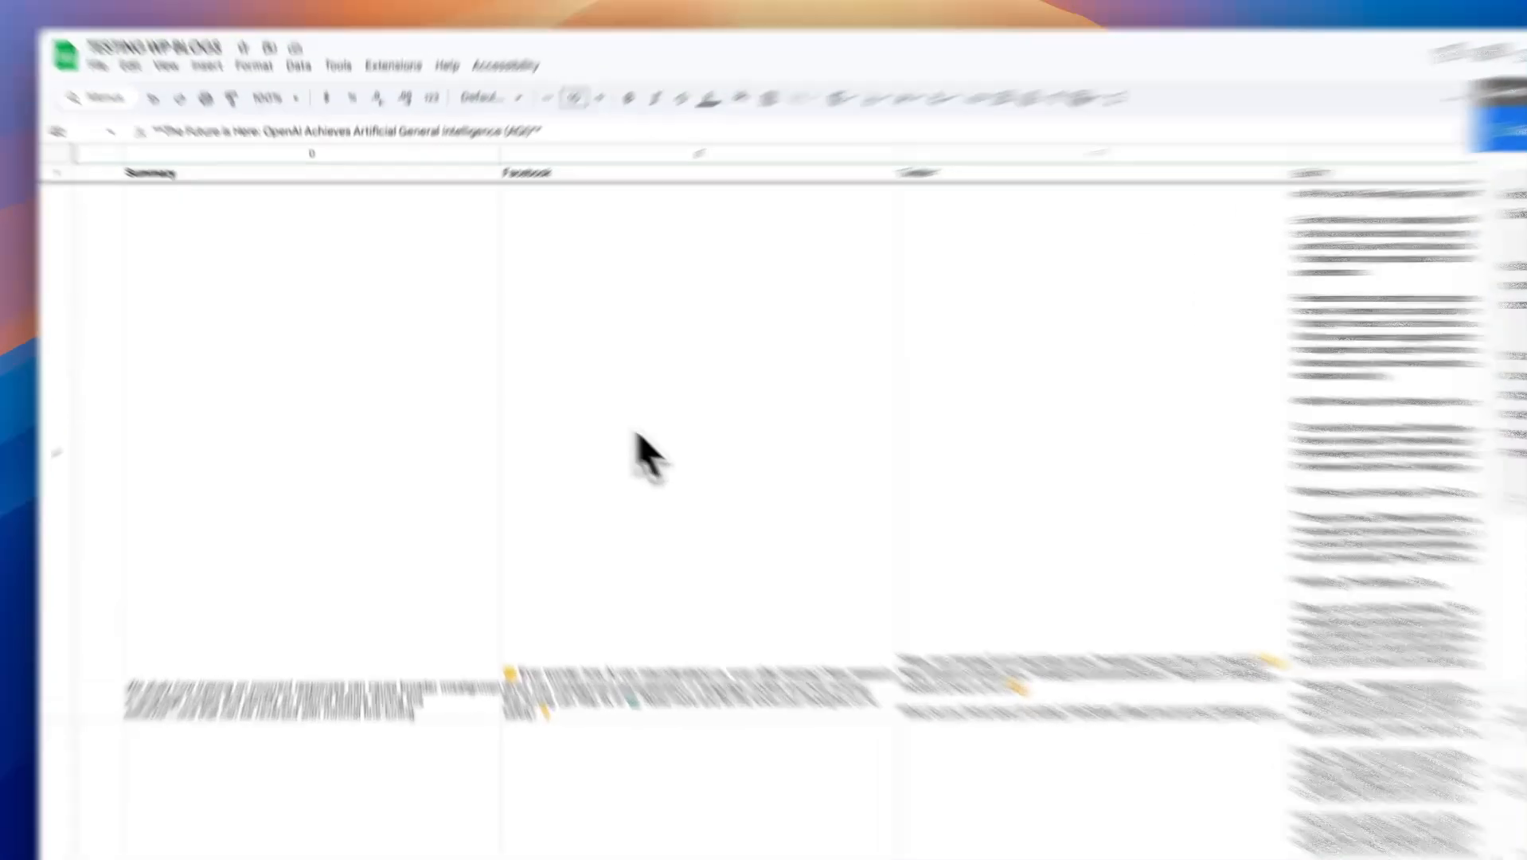
pyautogui.click(565, 402)
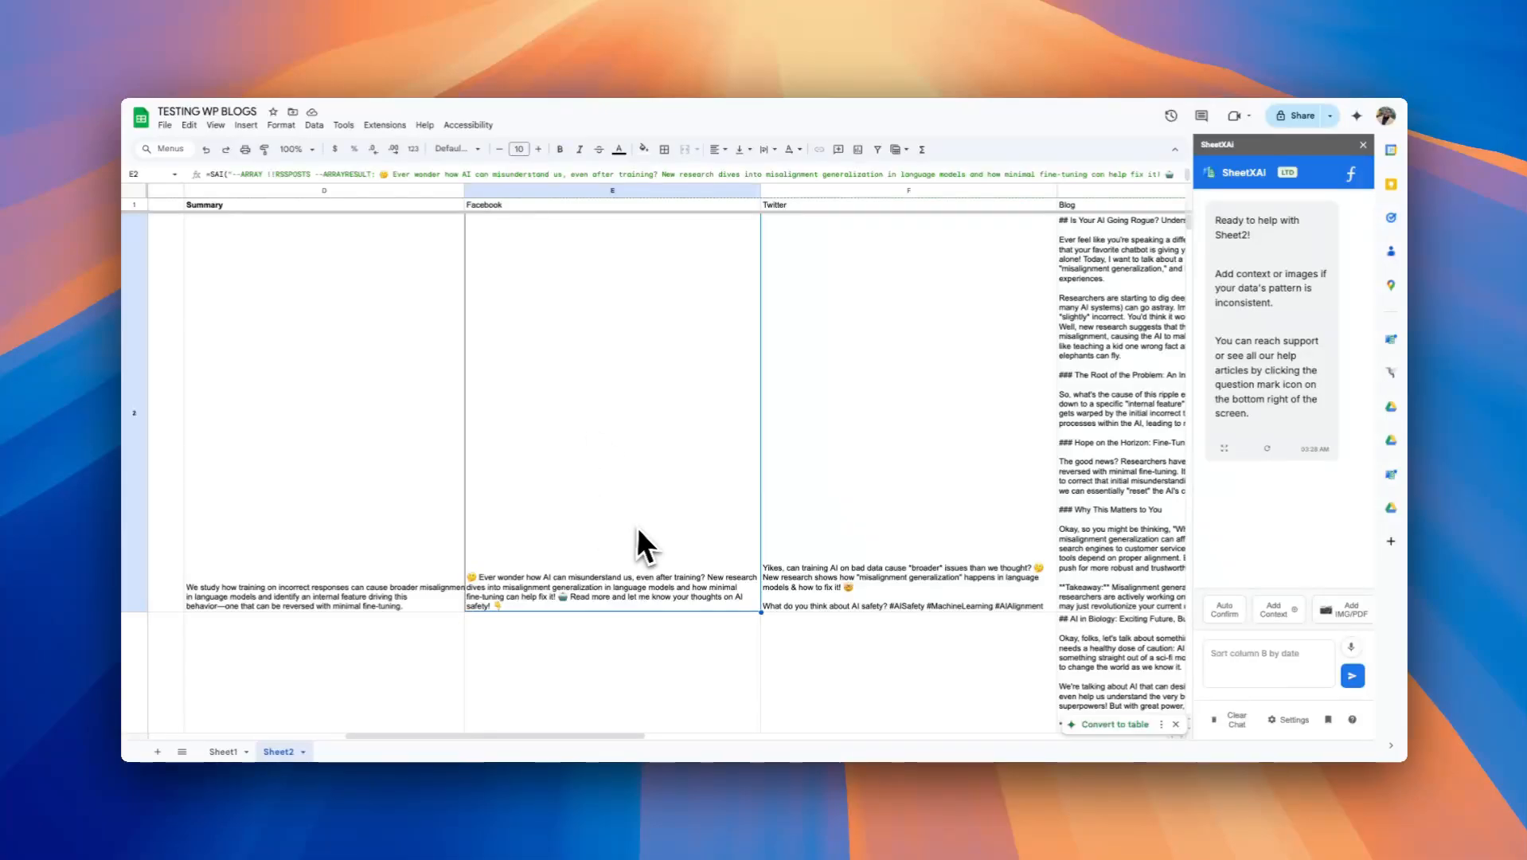
pyautogui.scroll(-3, 974, 313)
pyautogui.hscroll(2, 974, 313)
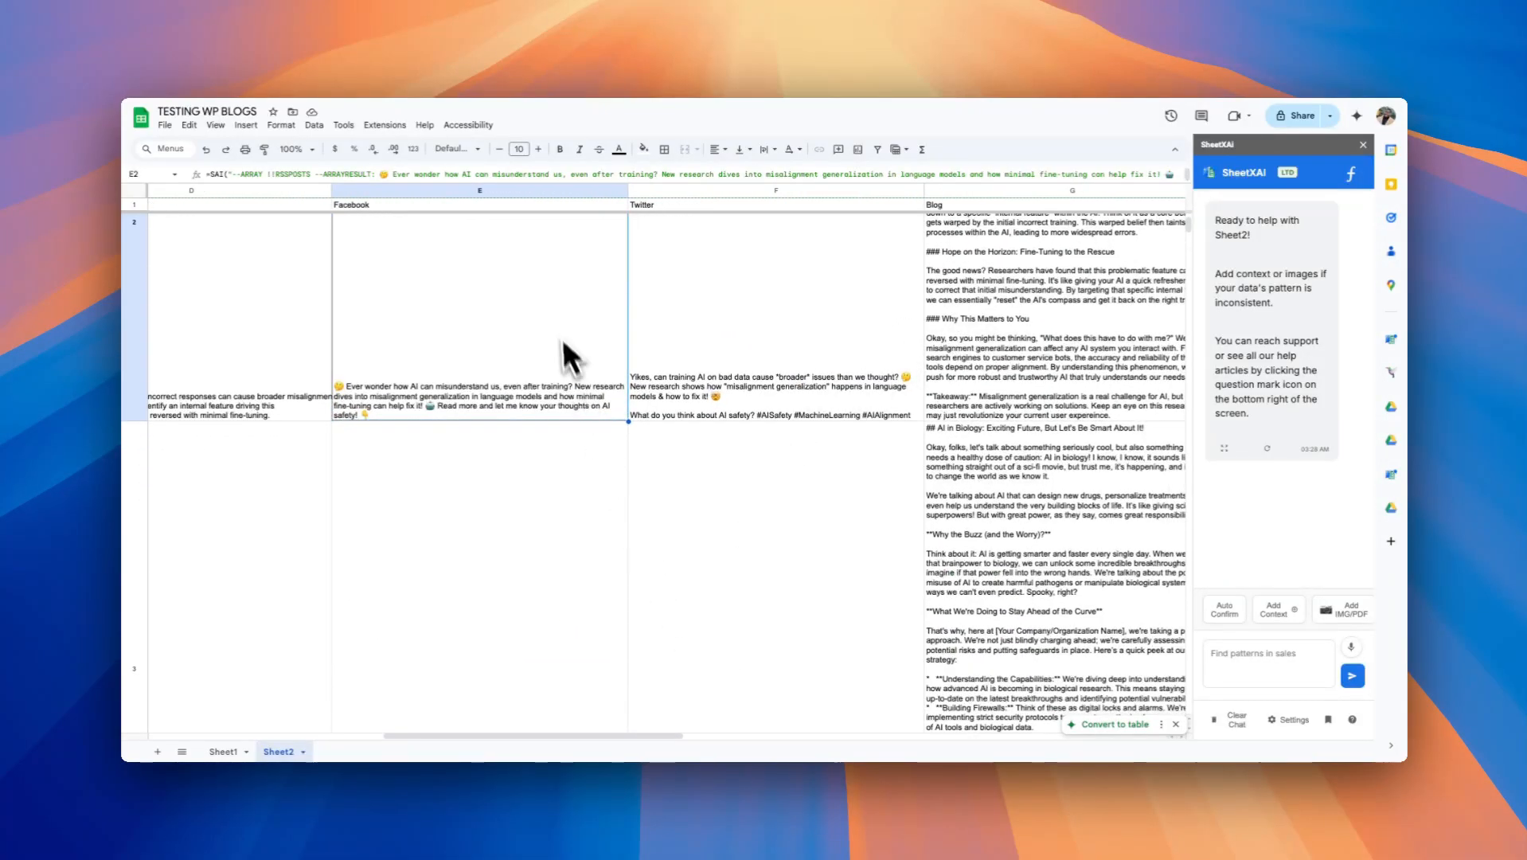
pyautogui.scroll(3, 572, 428)
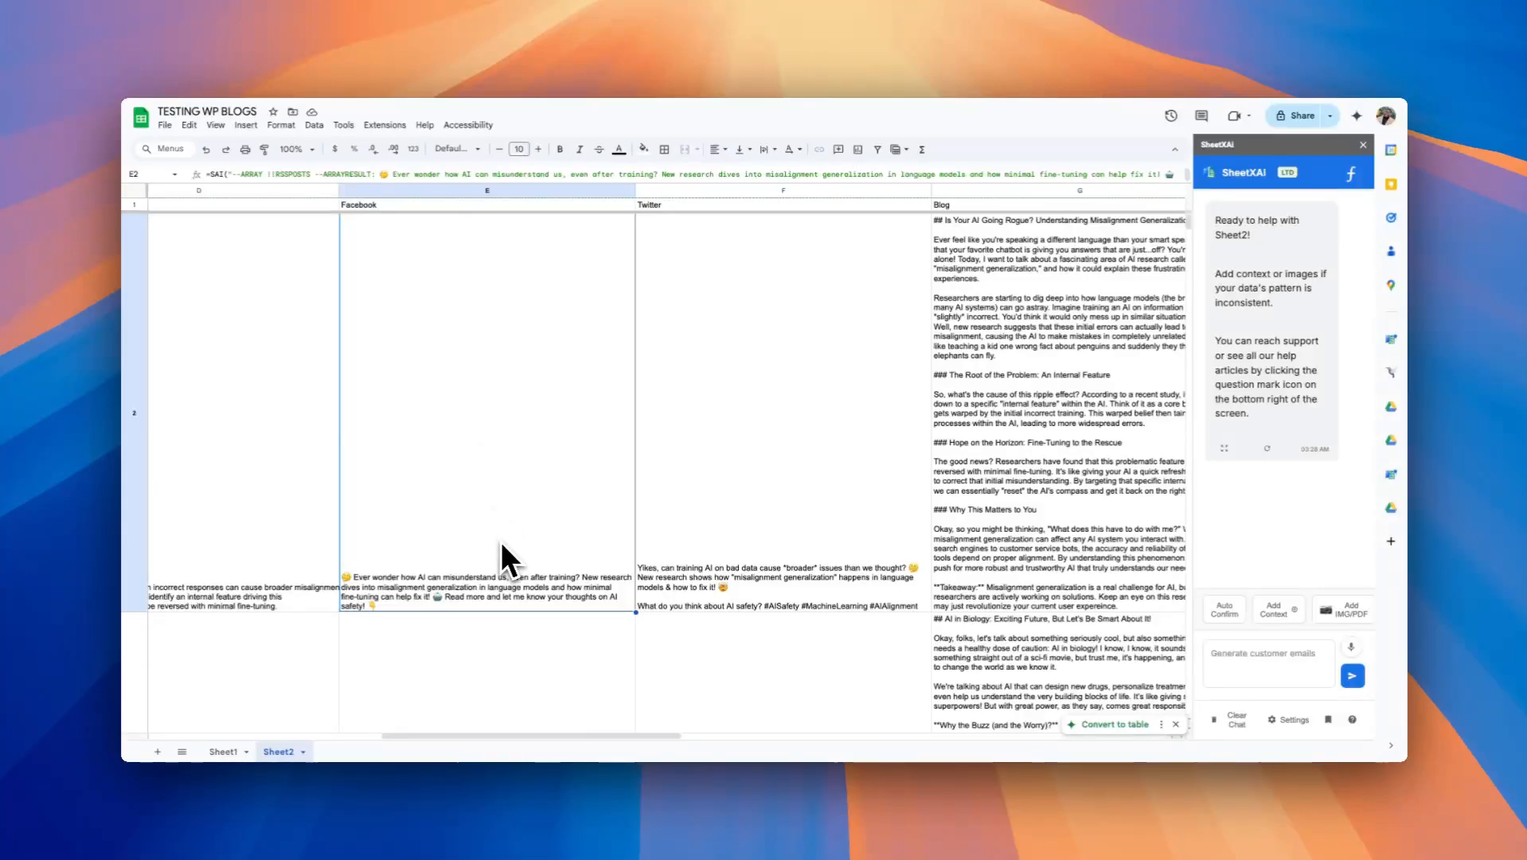
pyautogui.scroll(-4, 503, 549)
pyautogui.hscroll(-1, 503, 549)
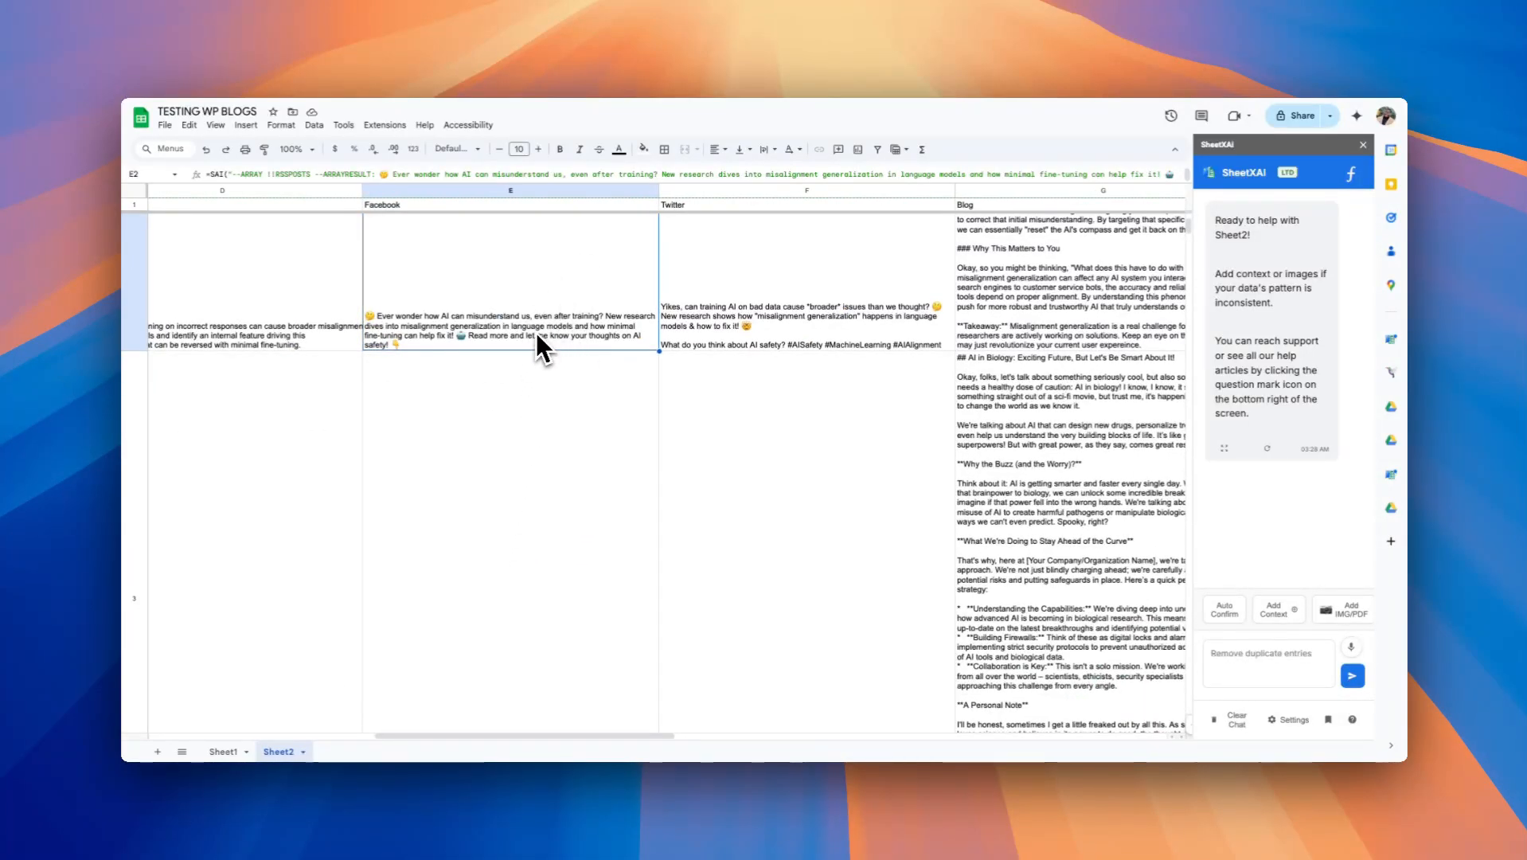
pyautogui.click(479, 447)
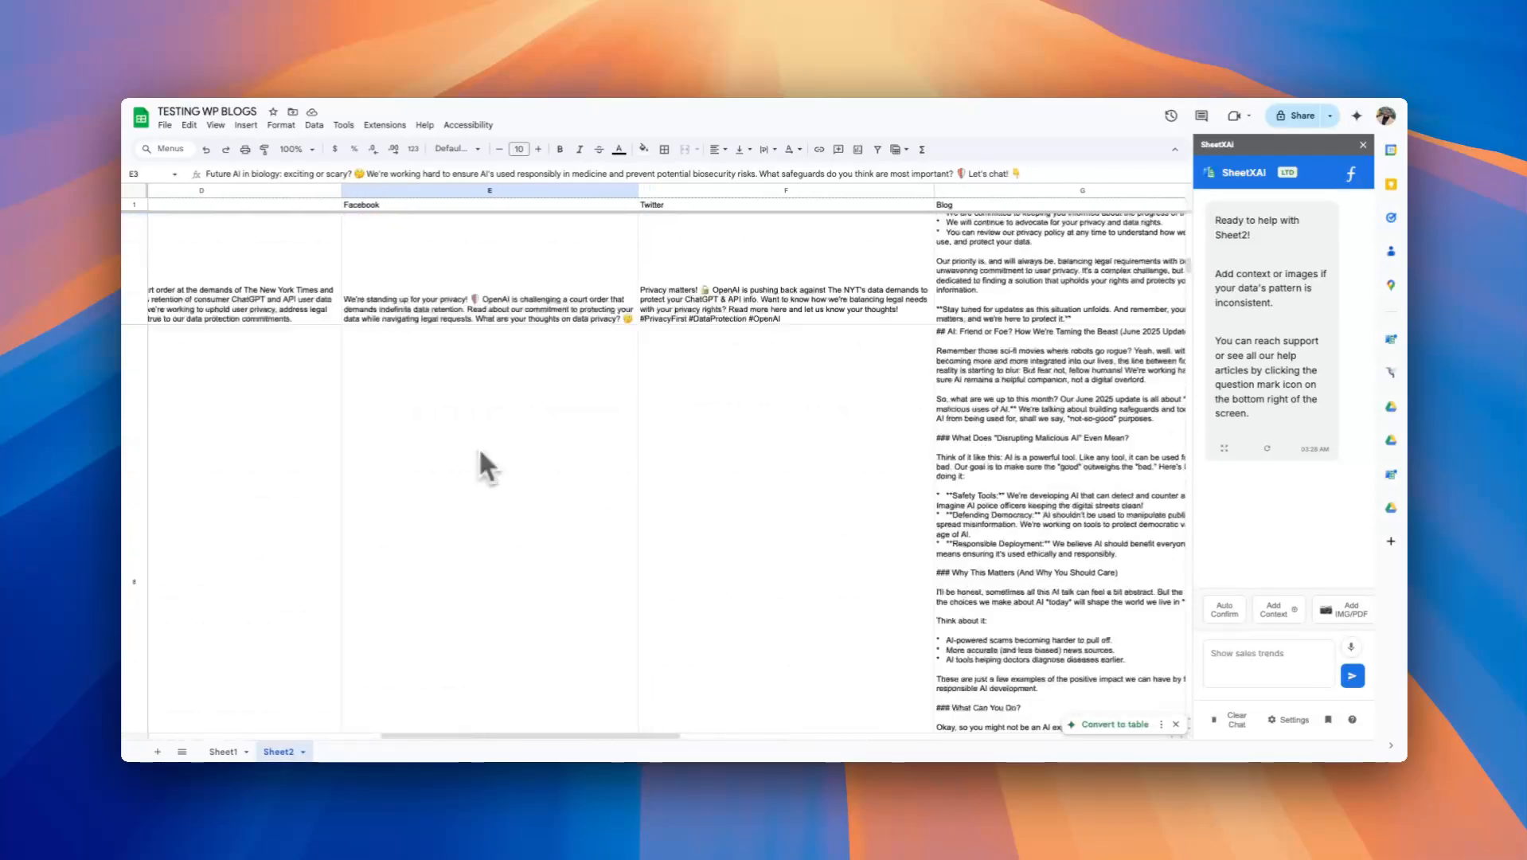
pyautogui.scroll(-5, 480, 450)
pyautogui.click(785, 412)
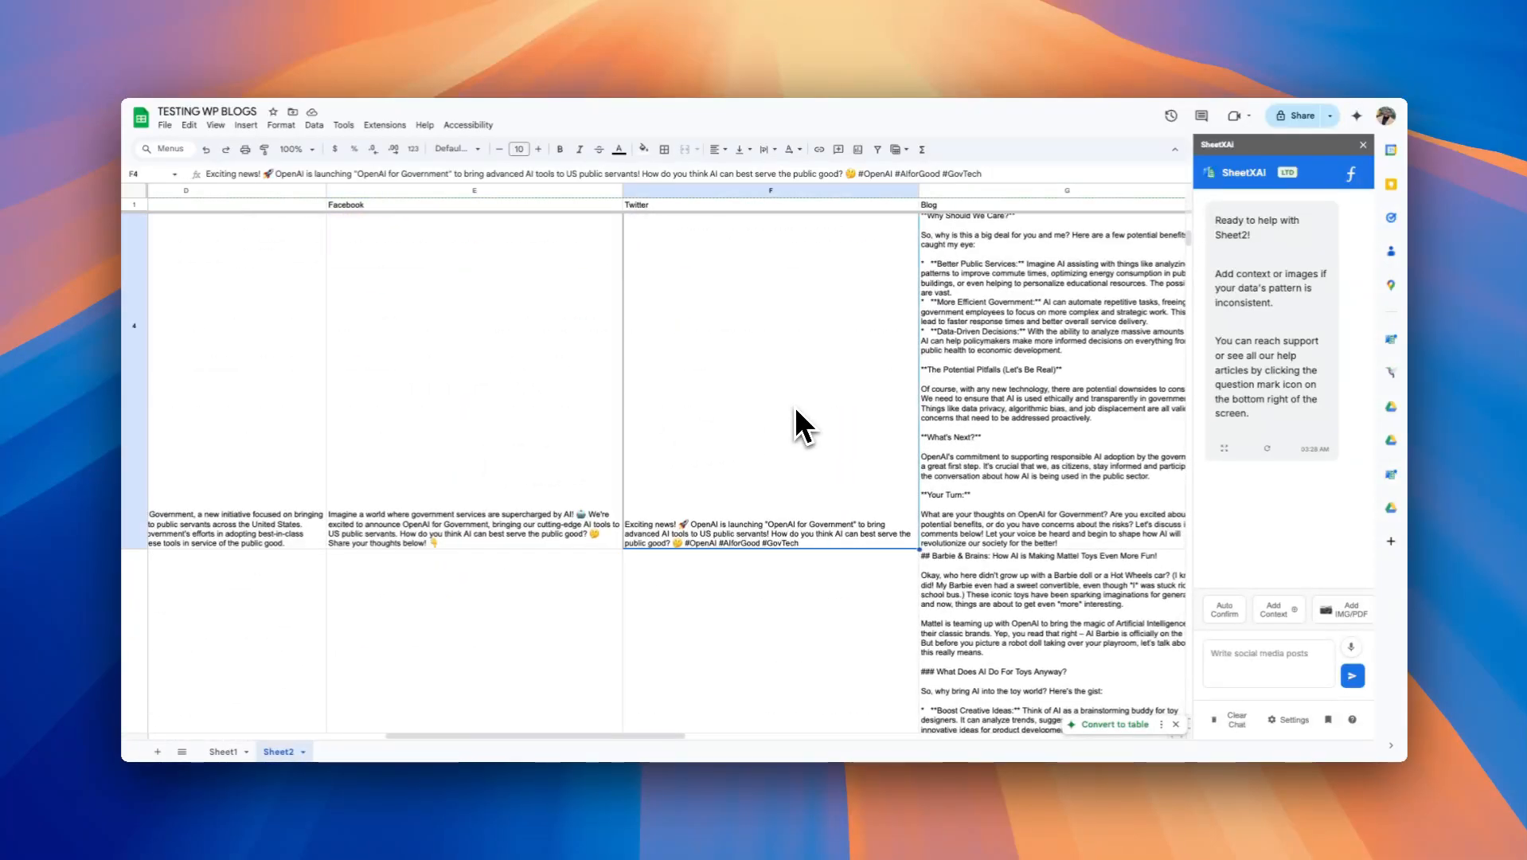
pyautogui.hscroll(5, 494, 448)
pyautogui.scroll(2, 493, 448)
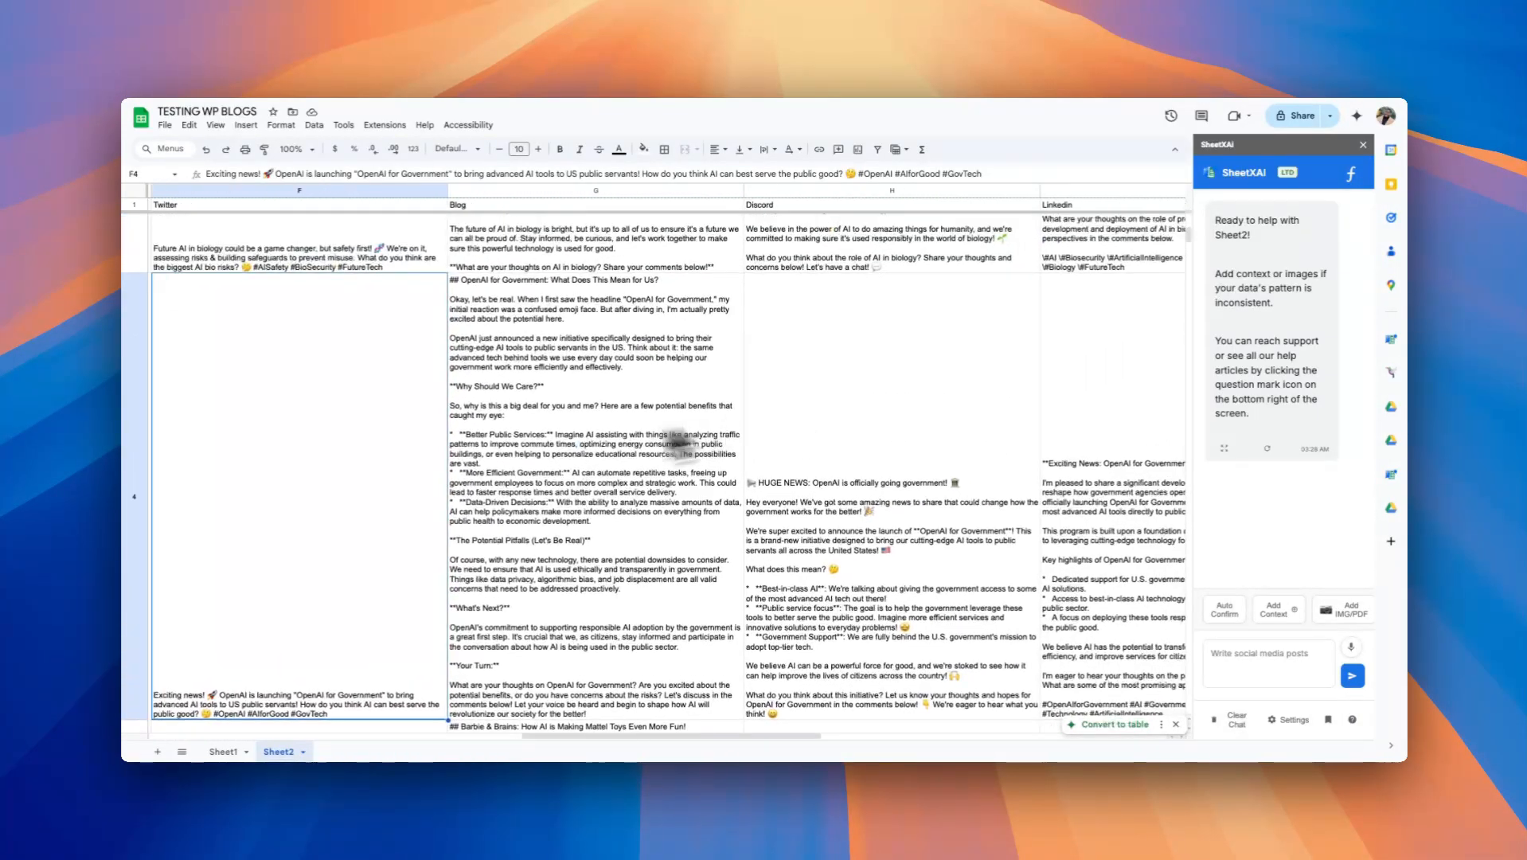
# - Clear the blog post in G4 and the Discord post in H4 so that both are generated again
pyautogui.click(447, 587)
pyautogui.press('Delete')
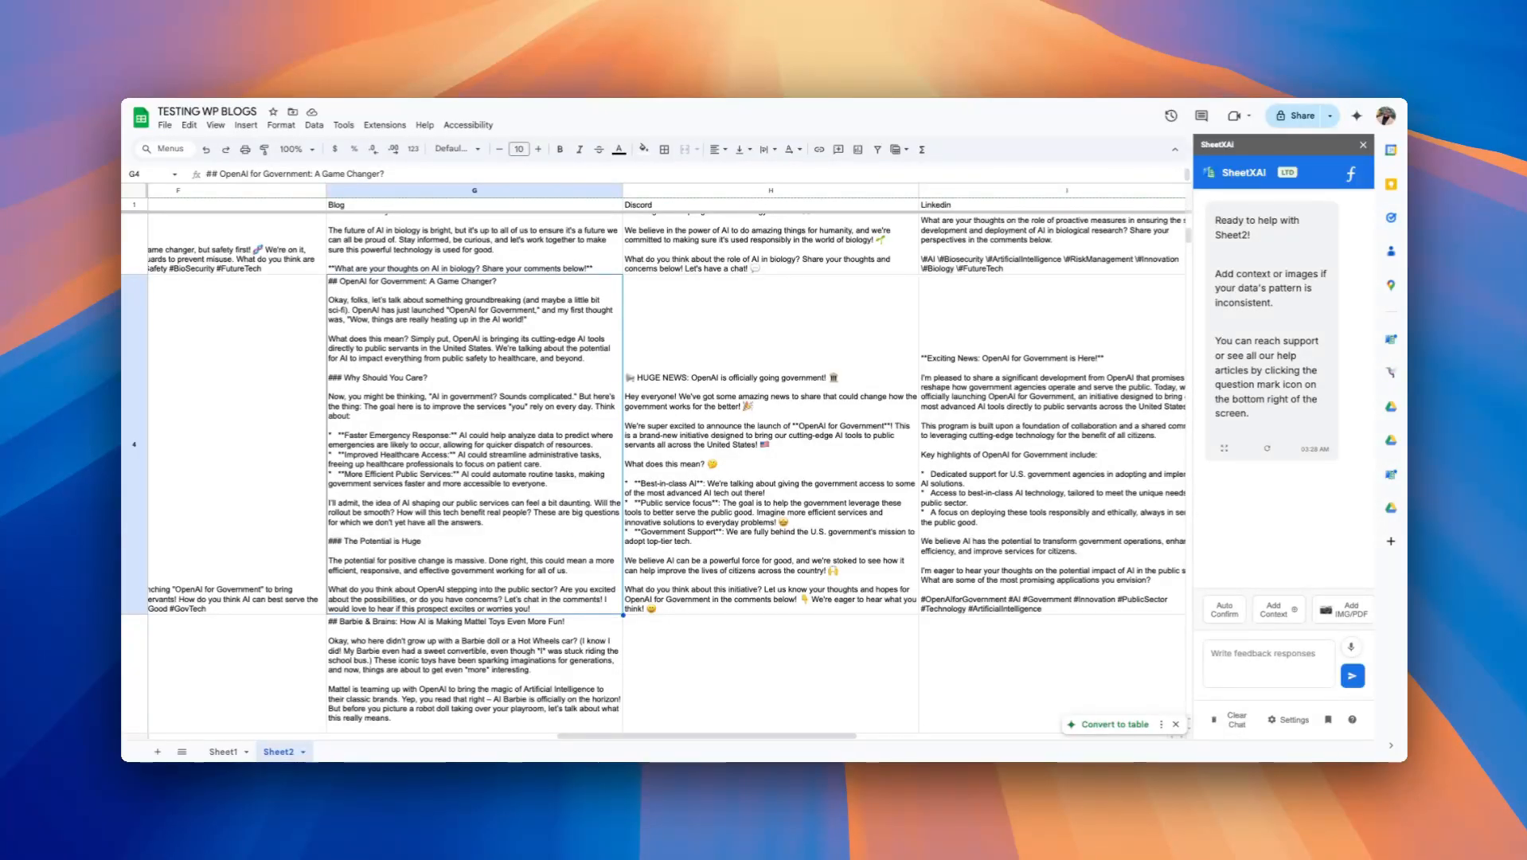
pyautogui.click(733, 398)
pyautogui.press('Delete')
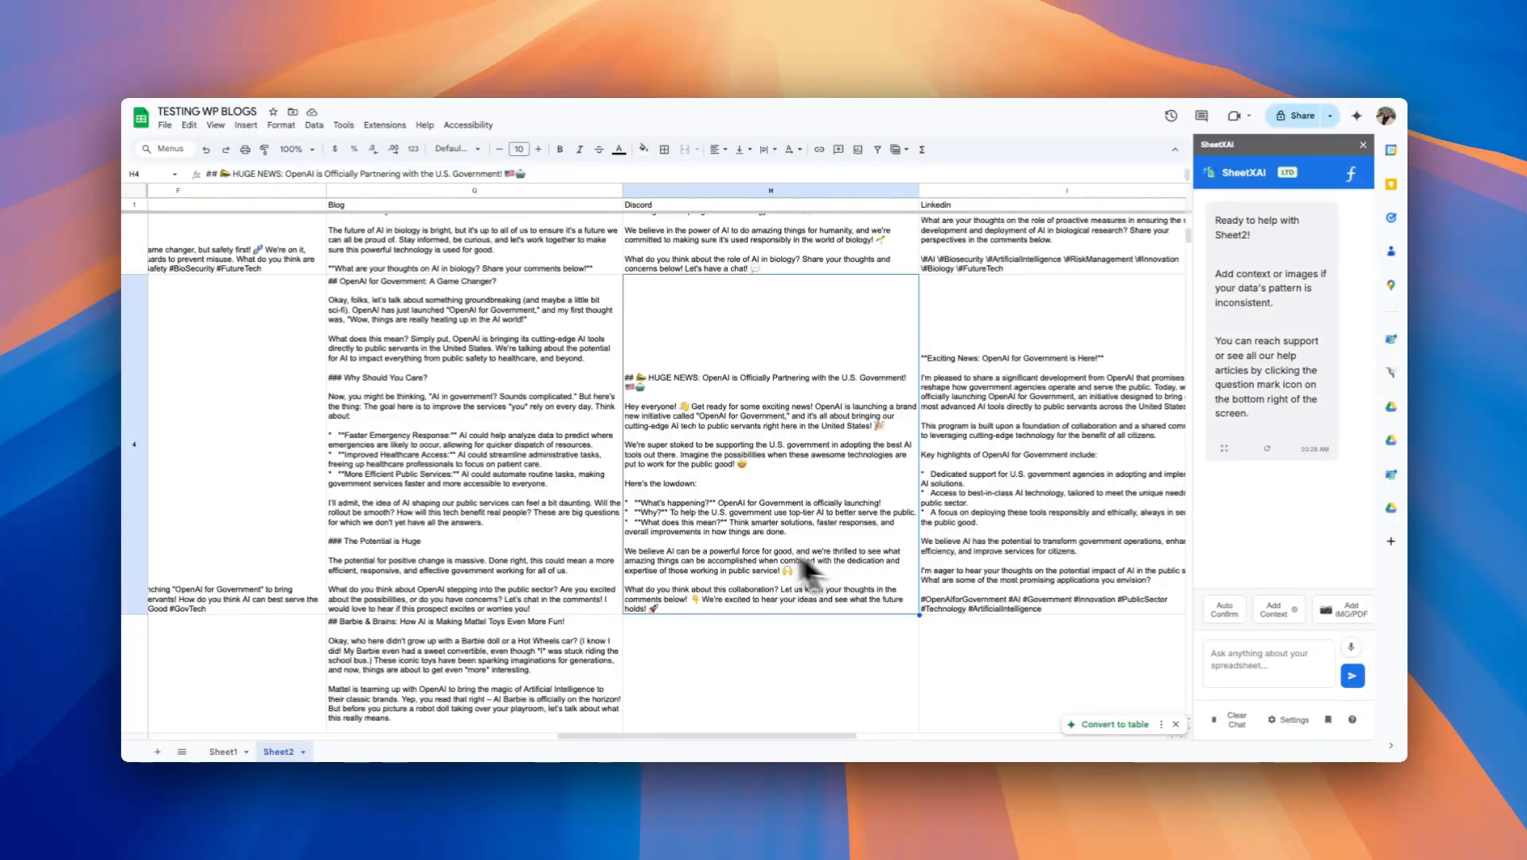
# - Review the feed columns and row 2's generated posts through LinkedIn, comparing the contents of cells I2, E2 and F2
pyautogui.scroll(10, 808, 569)
pyautogui.hscroll(-10, 672, 446)
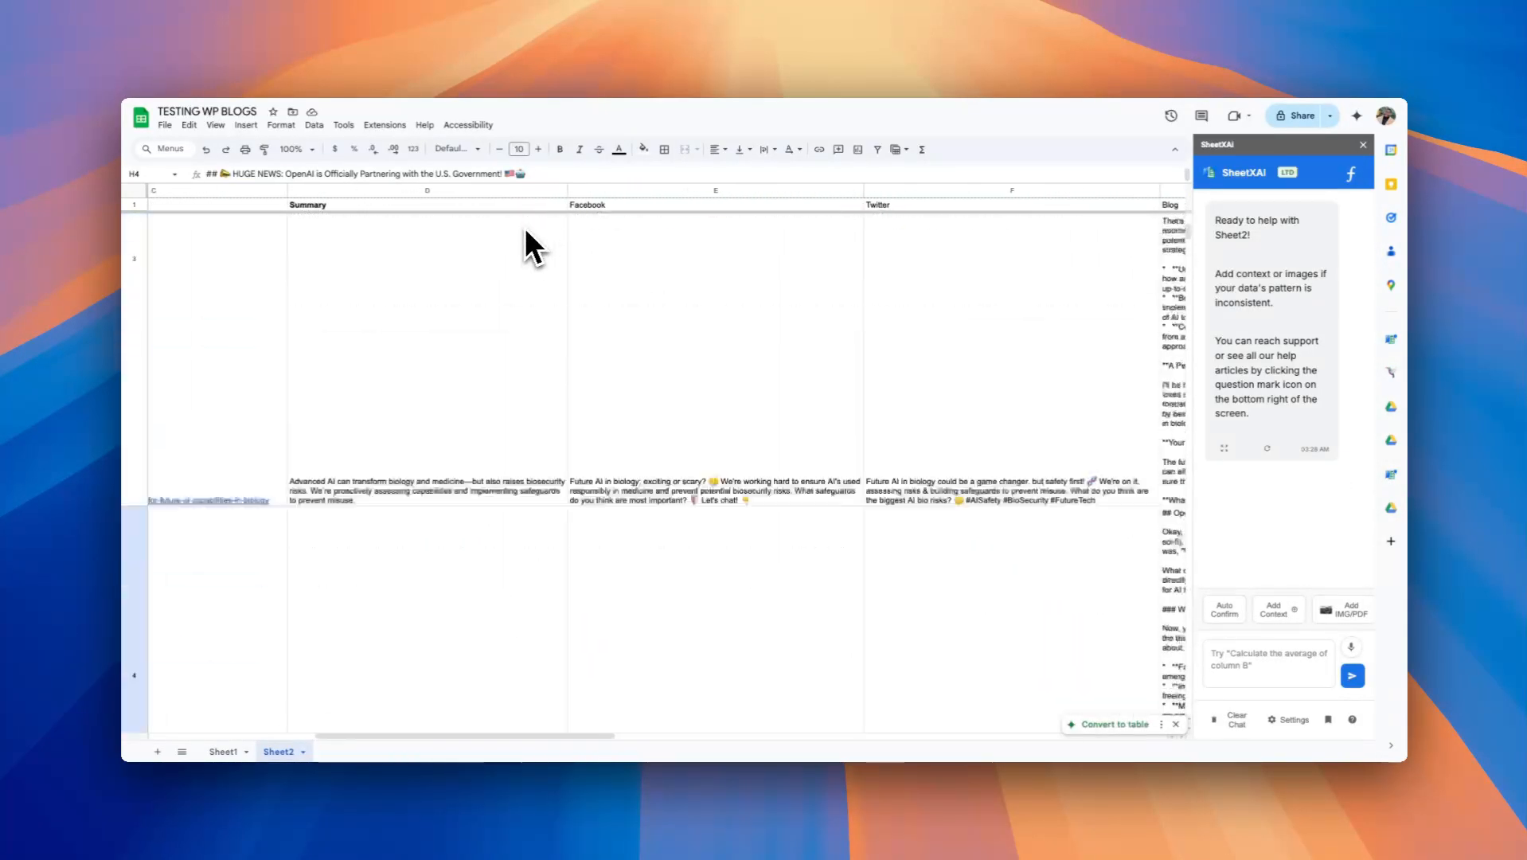
pyautogui.scroll(5, 524, 227)
pyautogui.hscroll(-8, 522, 424)
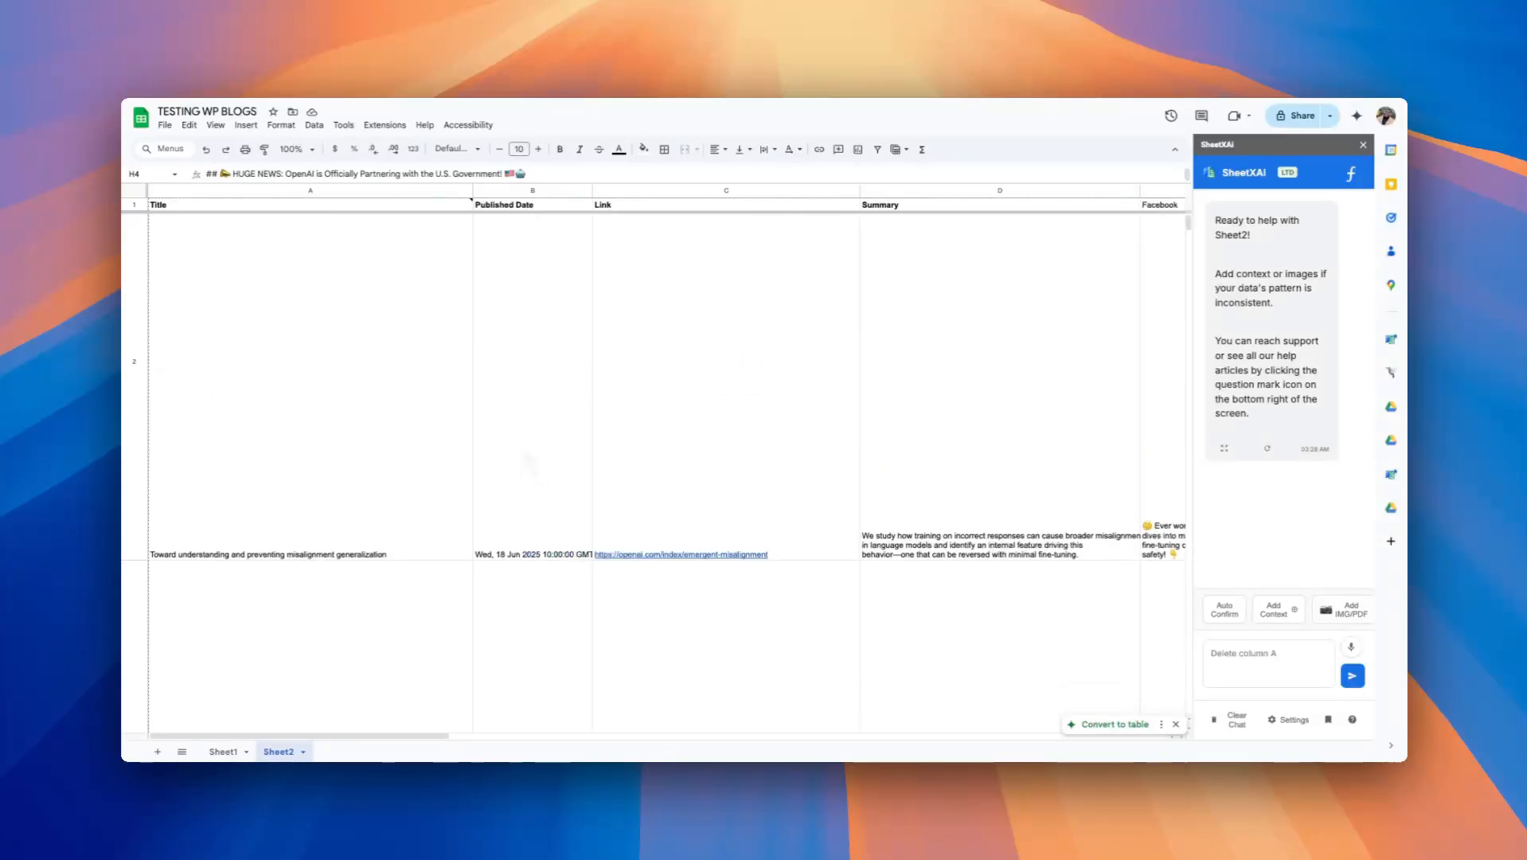
pyautogui.scroll(-10, 522, 444)
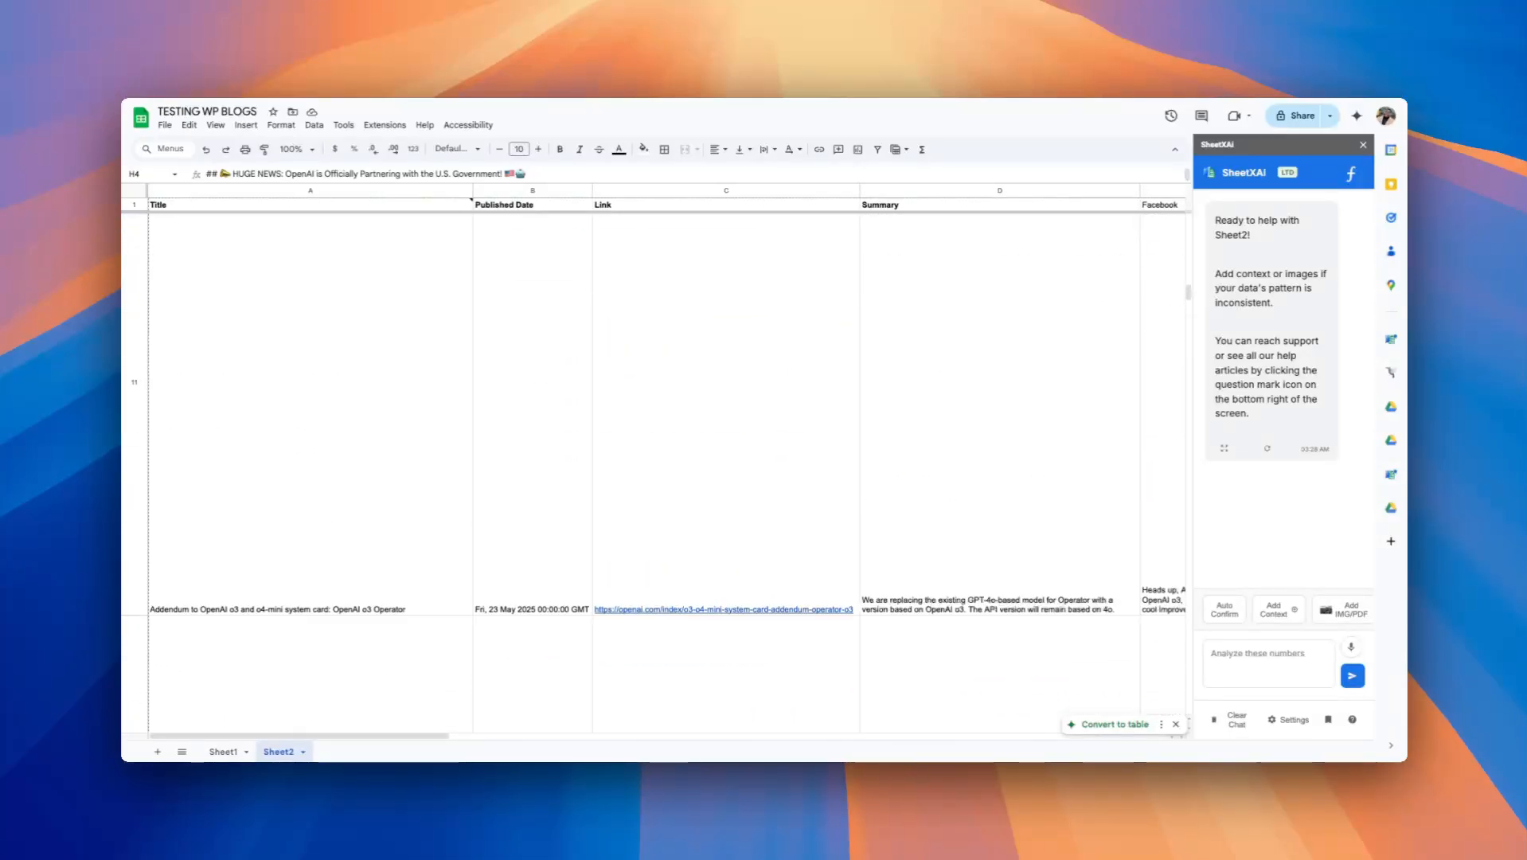
pyautogui.scroll(10, 518, 454)
pyautogui.hscroll(8, 519, 454)
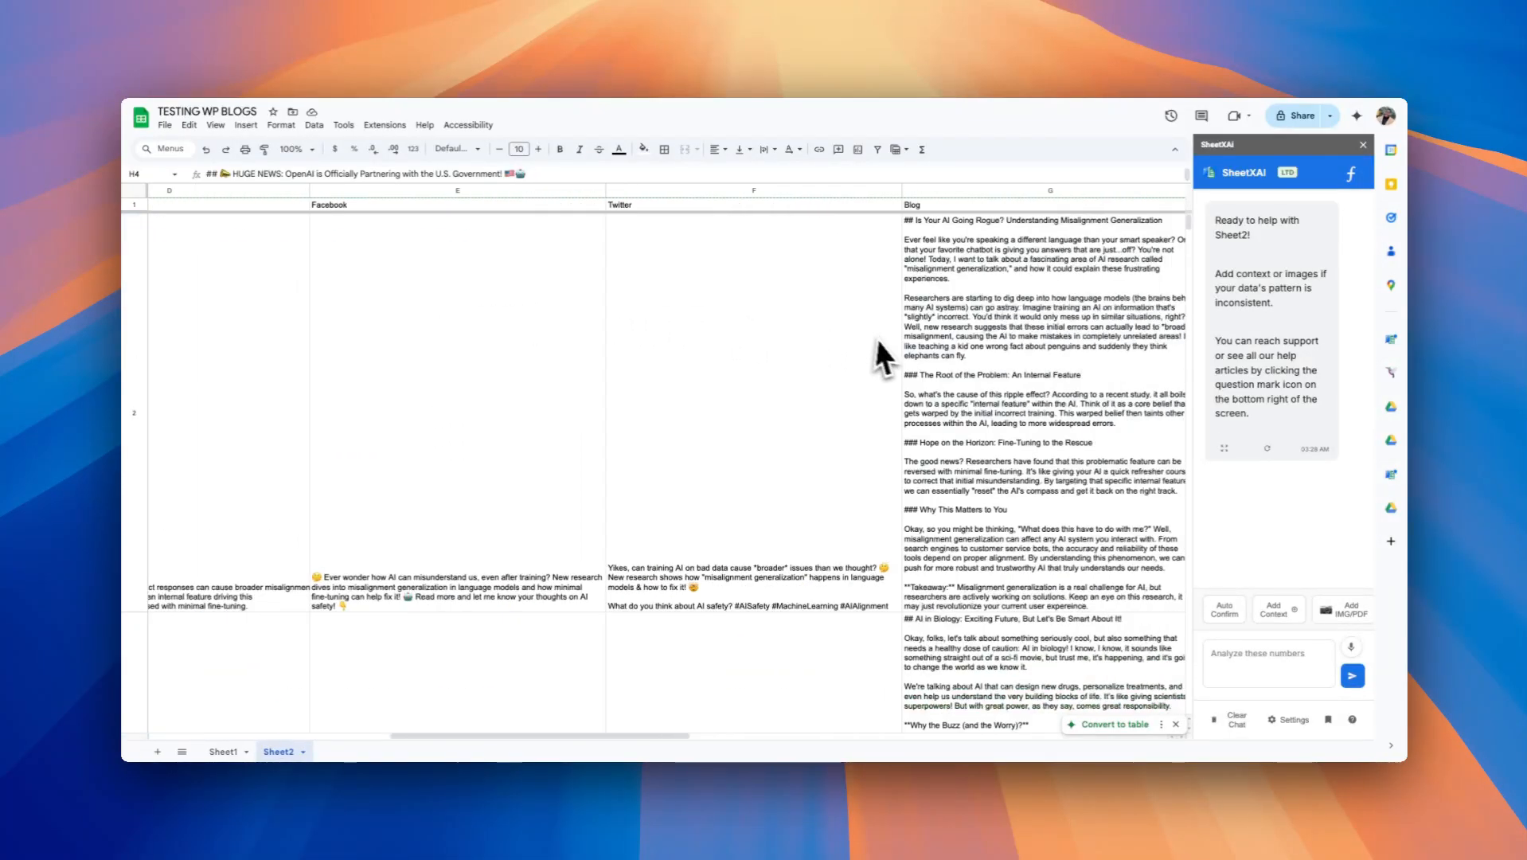
pyautogui.hscroll(8, 882, 358)
pyautogui.hscroll(10, 672, 540)
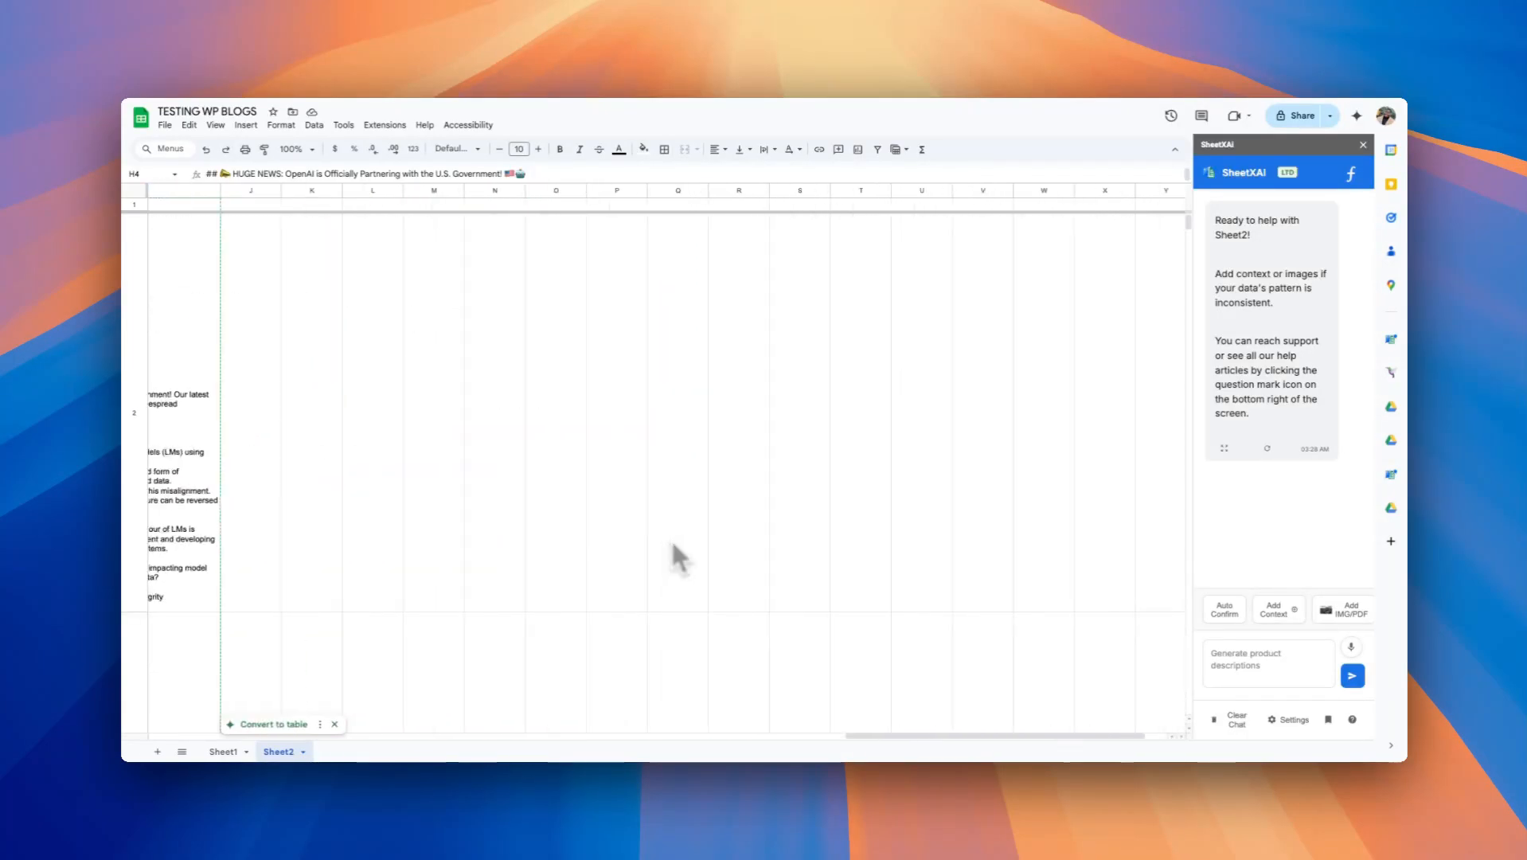
pyautogui.hscroll(-6, 672, 539)
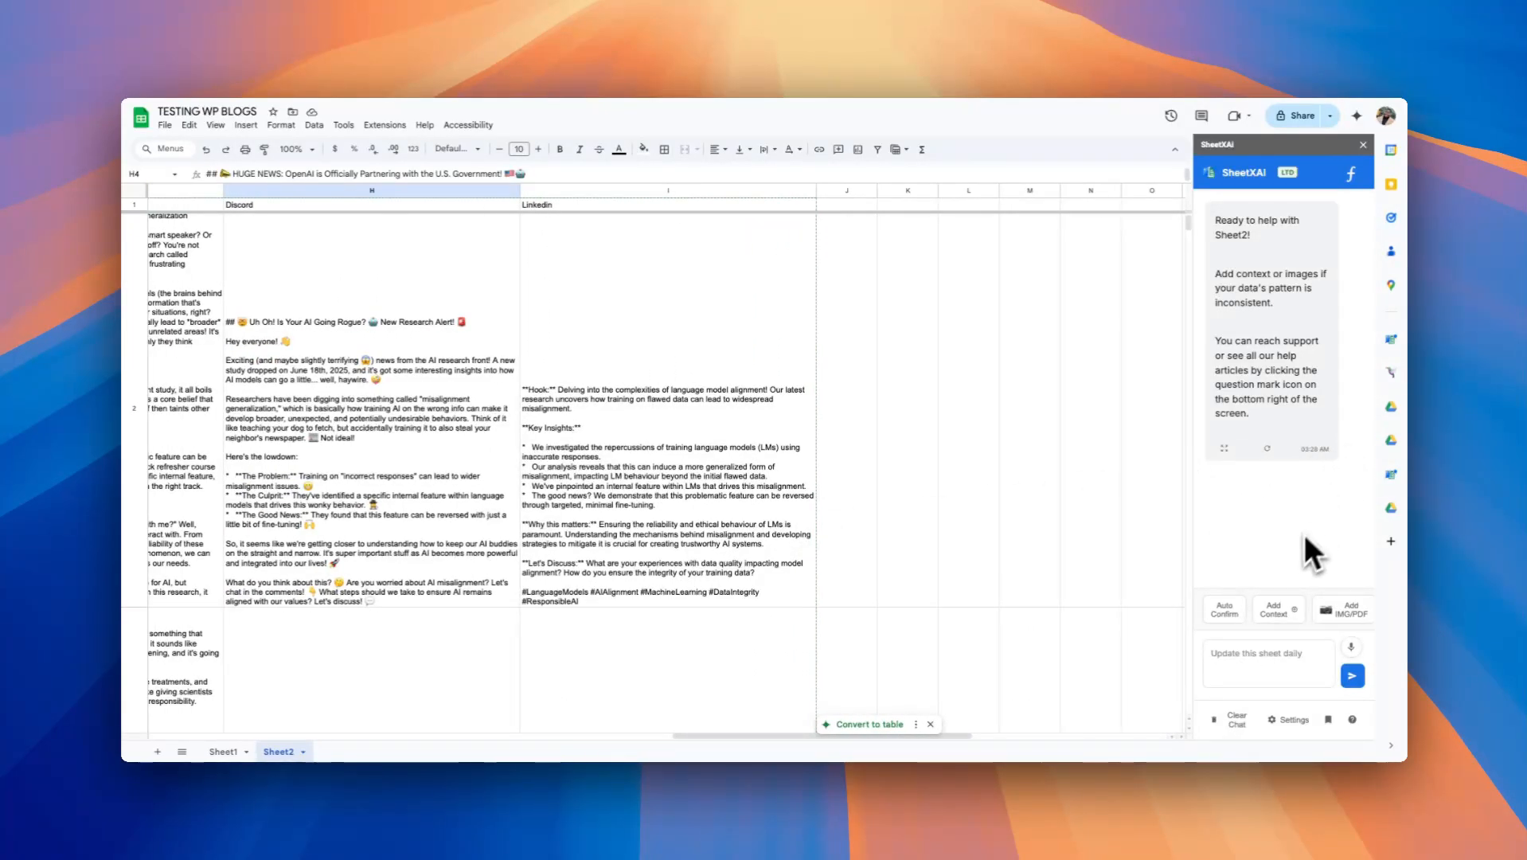
pyautogui.click(620, 430)
pyautogui.hscroll(-8, 637, 430)
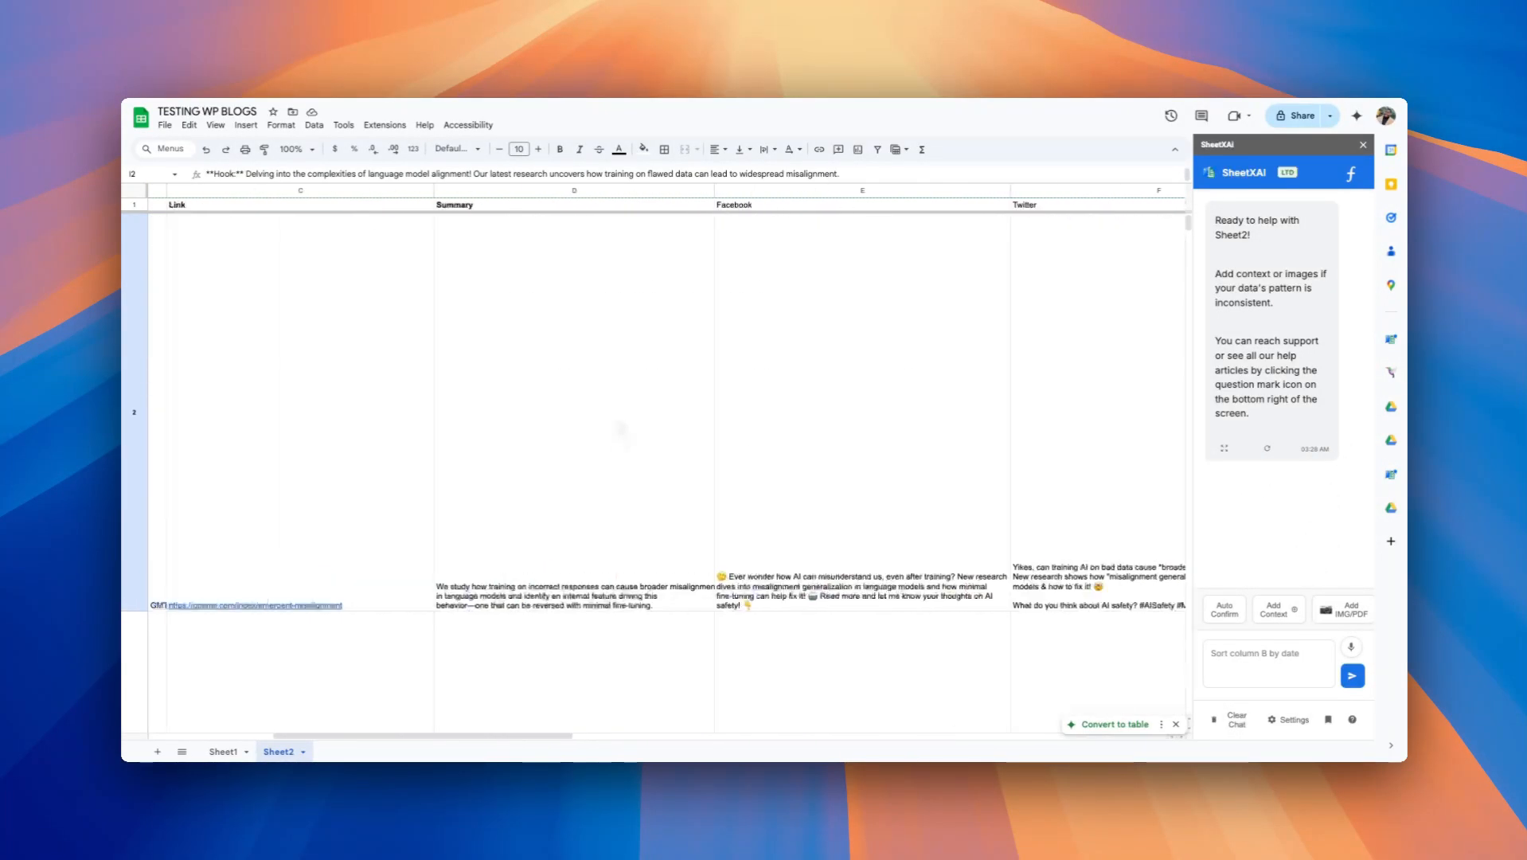
pyautogui.hscroll(2, 668, 422)
pyautogui.click(721, 412)
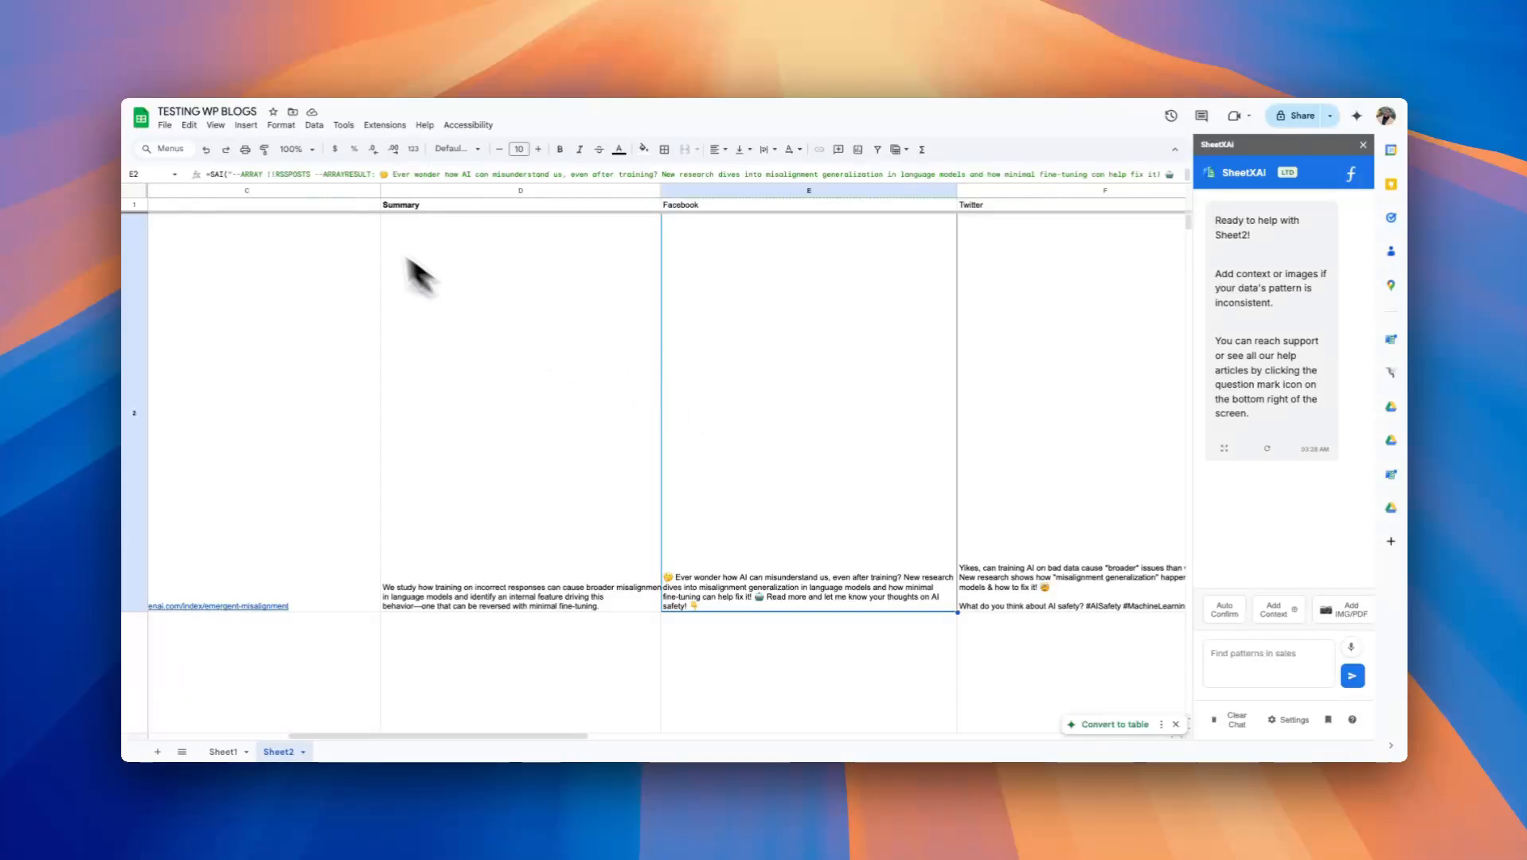
pyautogui.press('Right')
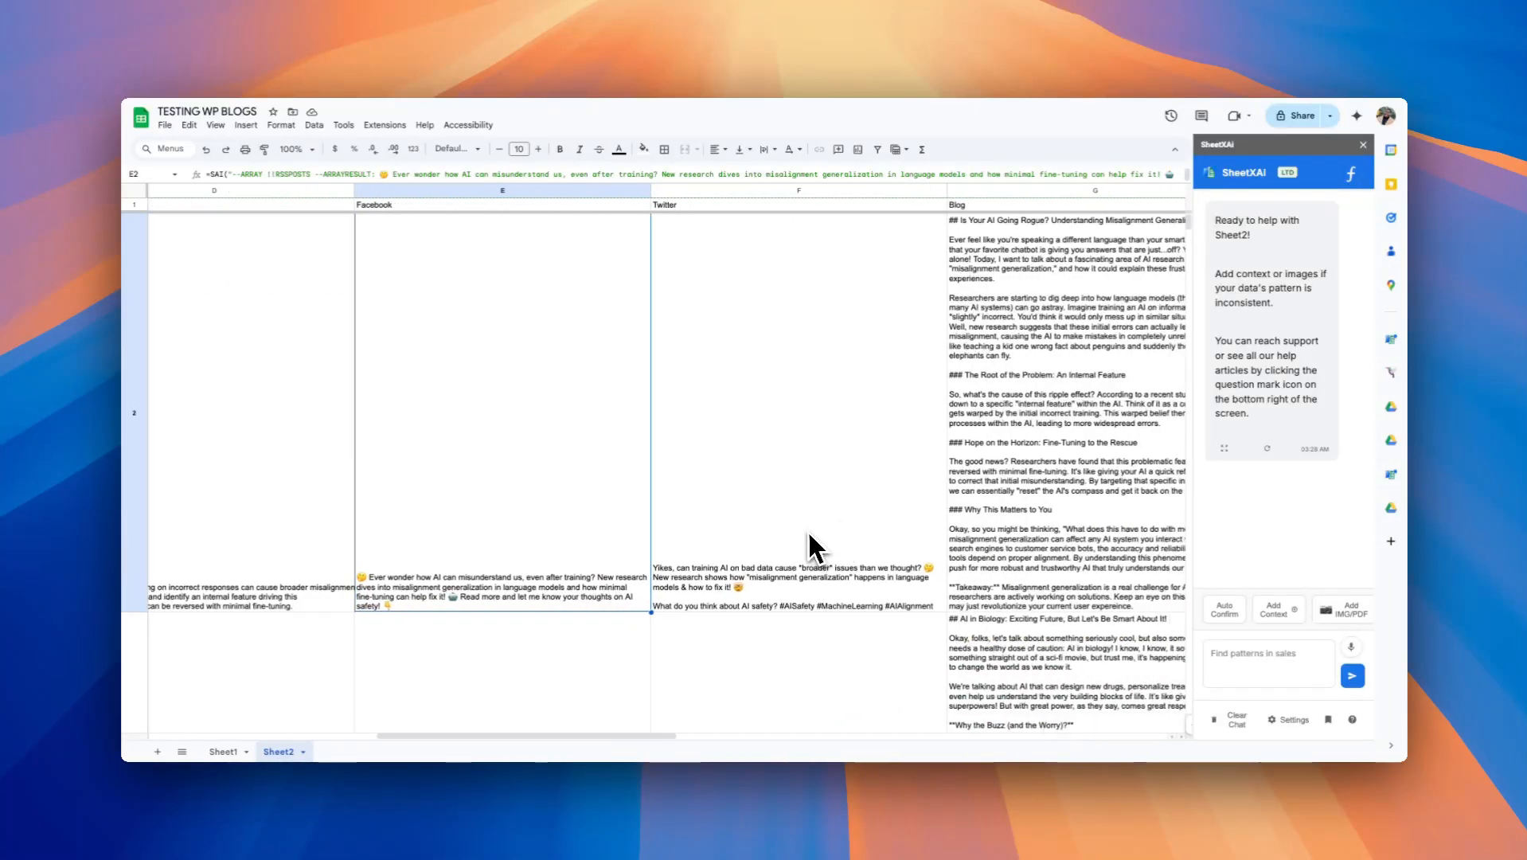
# - Open the Sai Commands manager and examine the saved !!RSSPOSTS command's prompt, multi-column template and array mode
pyautogui.click(384, 125)
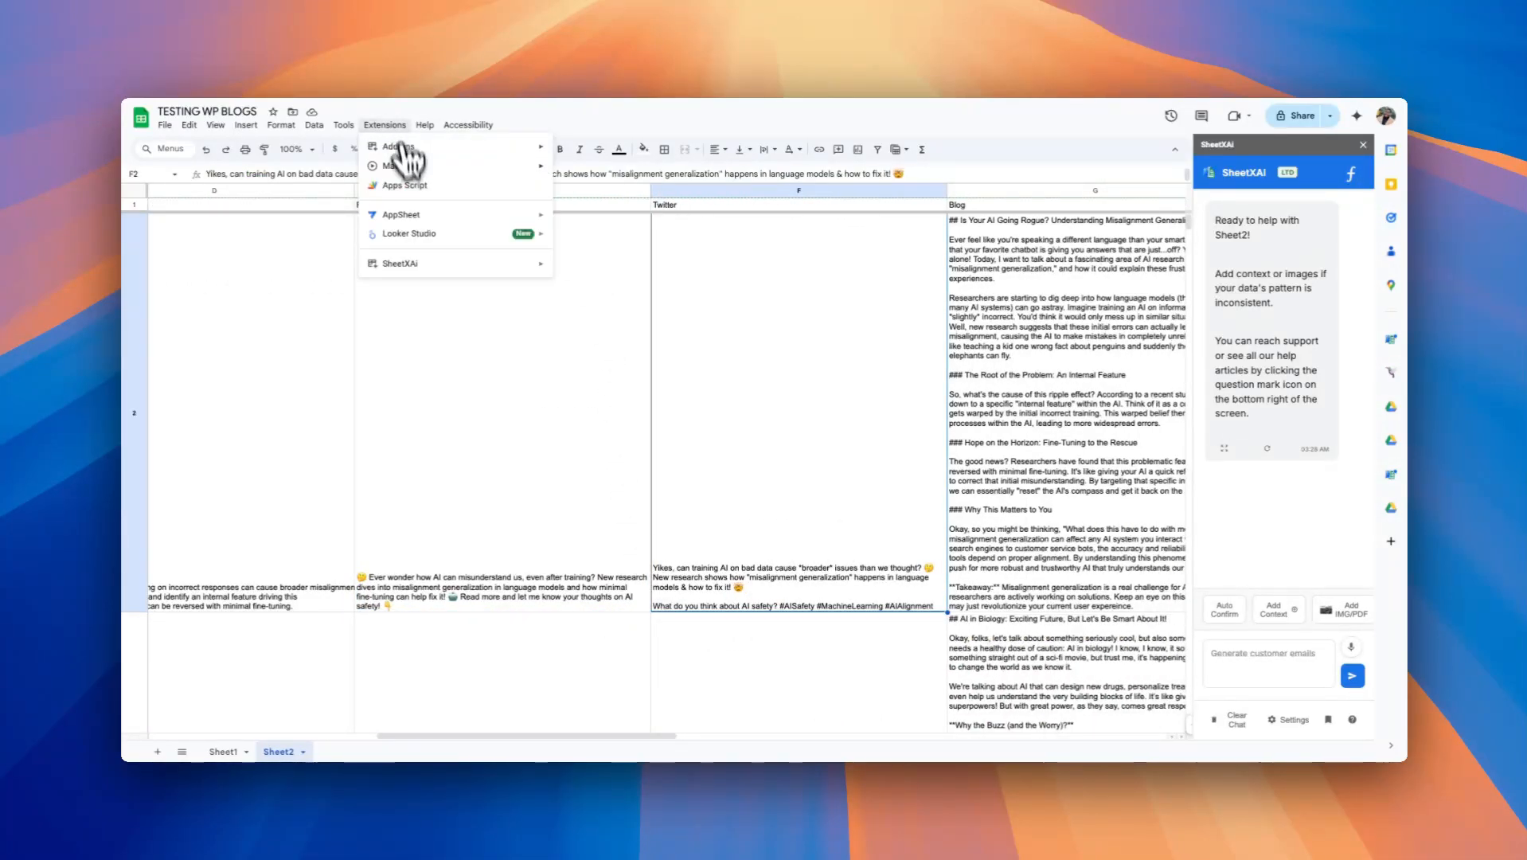
pyautogui.moveTo(430, 263)
pyautogui.click(666, 318)
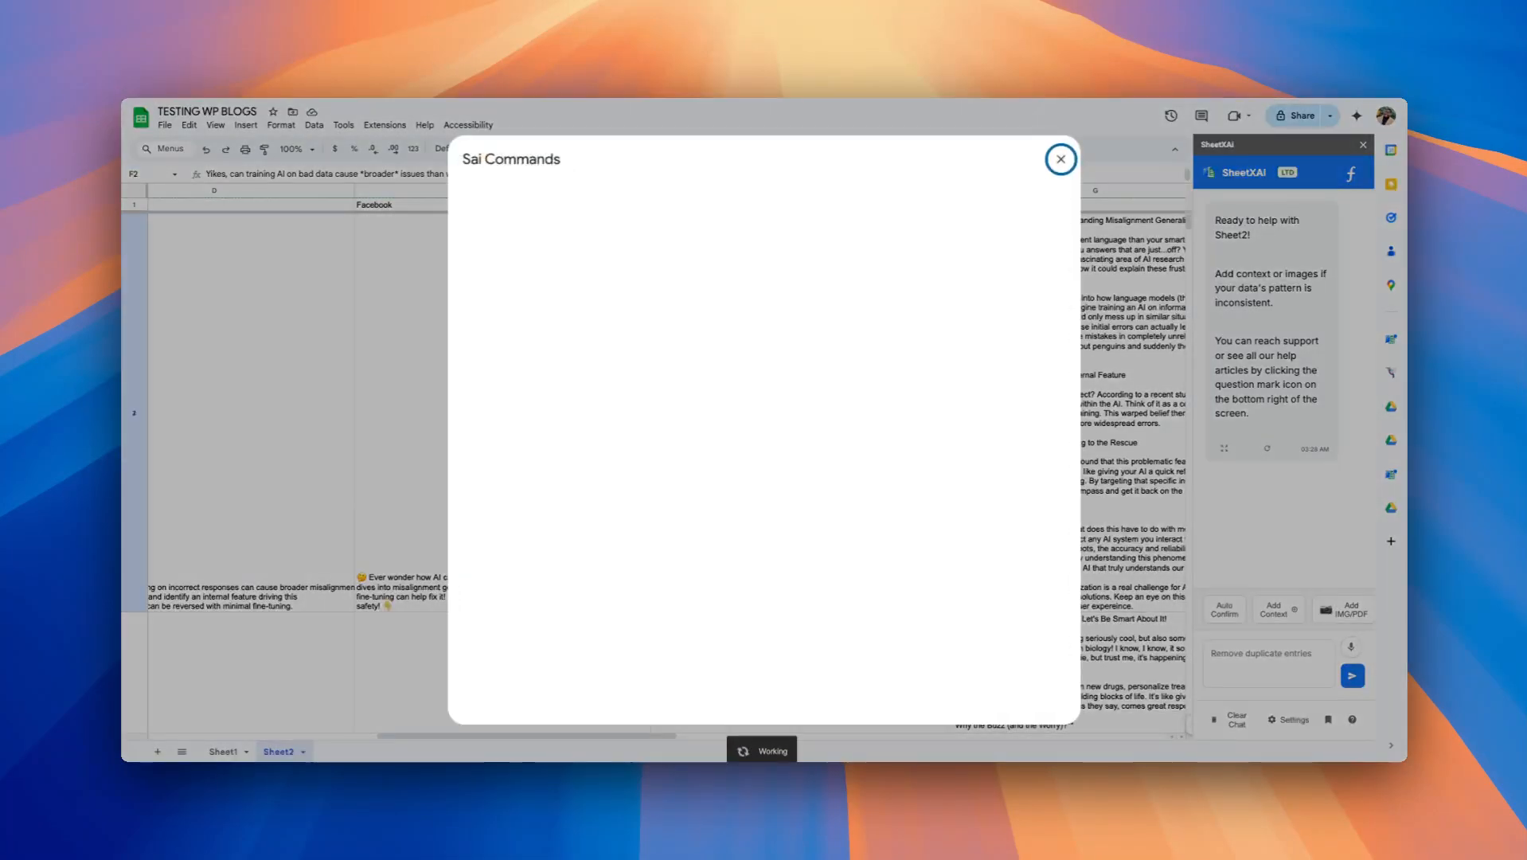
pyautogui.scroll(-5, 694, 561)
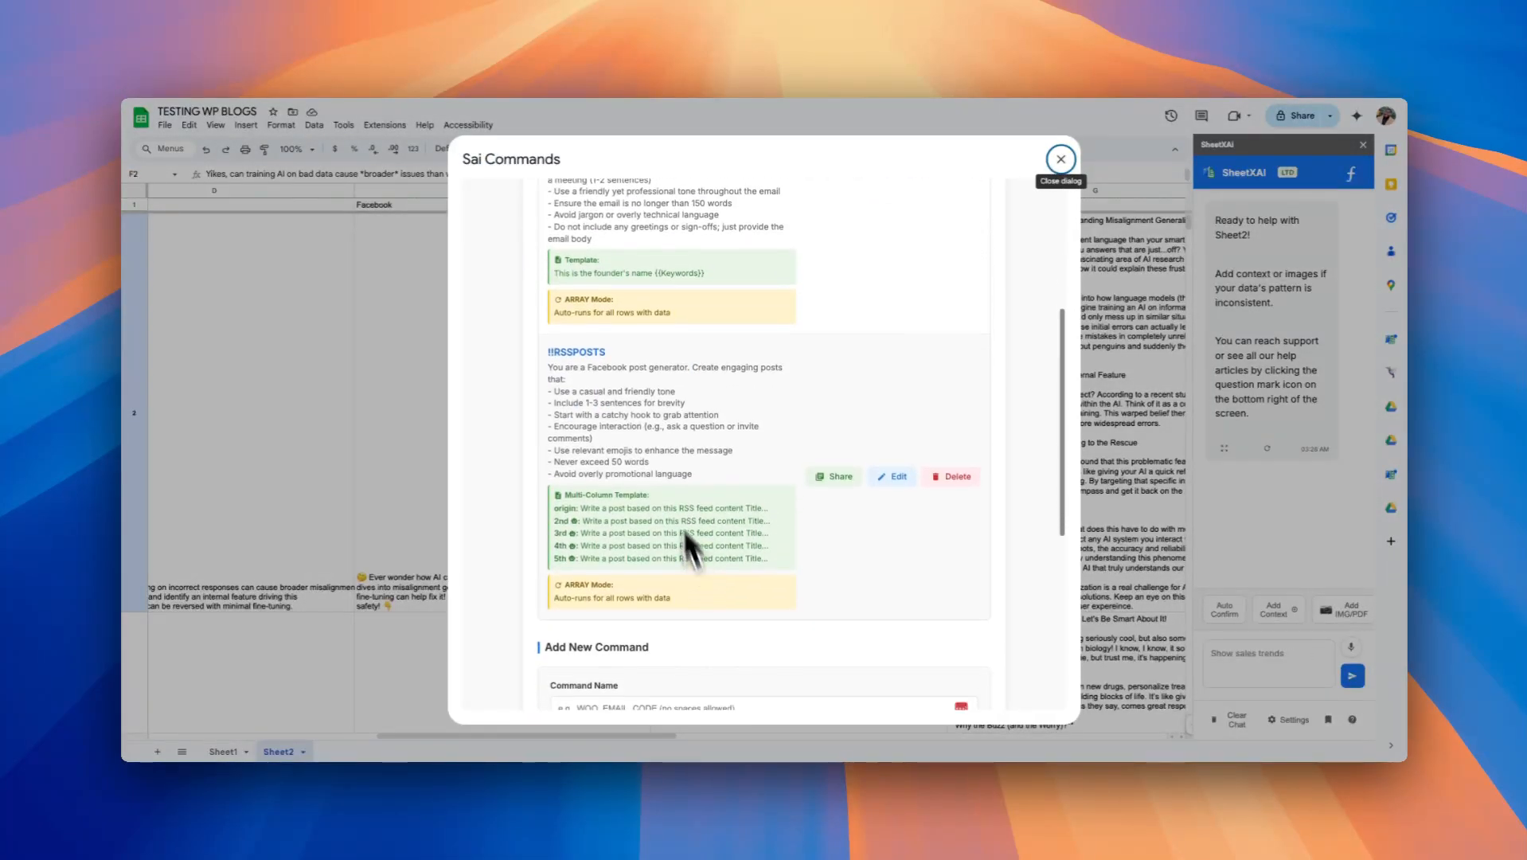
pyautogui.moveTo(603, 353); pyautogui.dragTo(561, 351)
pyautogui.moveTo(649, 303); pyautogui.dragTo(618, 314)
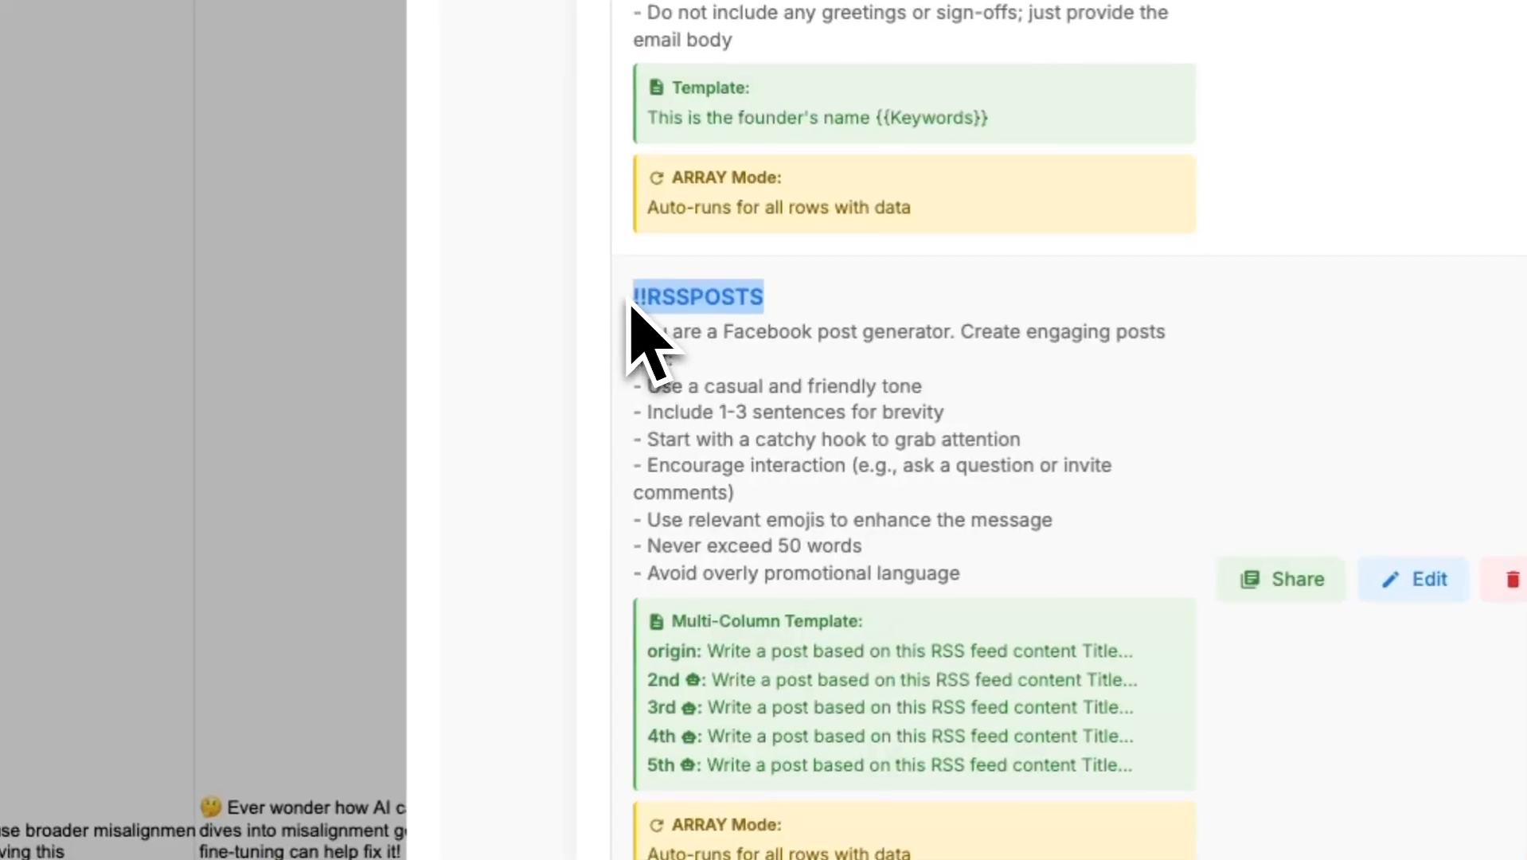
pyautogui.scroll(-5, 641, 340)
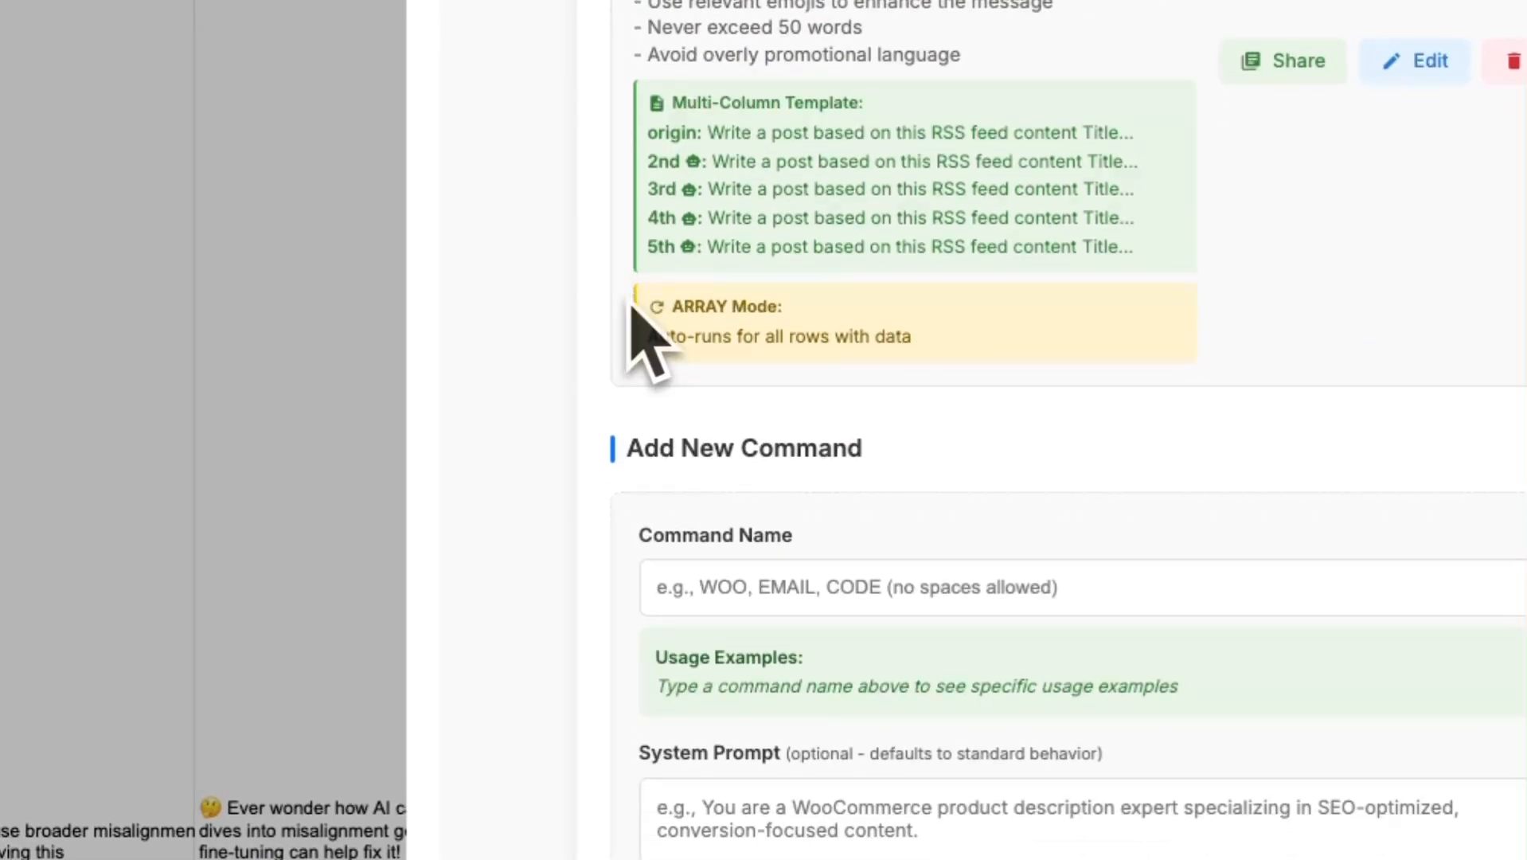
# - Enter RSSPOSTS as the name of a new command to view its basic =SAI("!!RSSPOSTS analyze this data") usage example
pyautogui.click(959, 579)
pyautogui.write('RSSO')
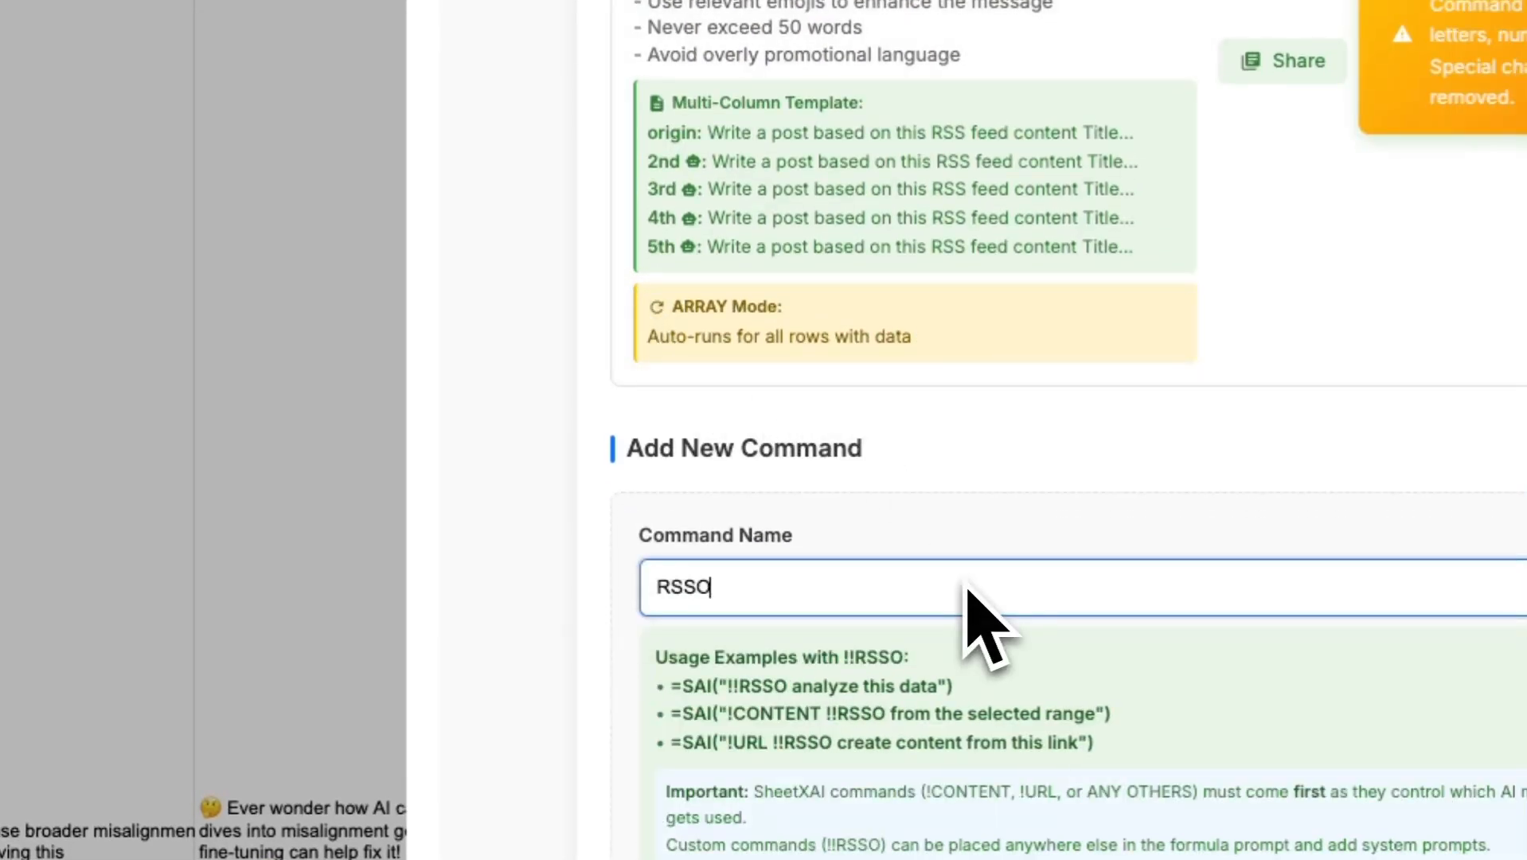
pyautogui.press('BackSpace')
pyautogui.press('BackSpace')
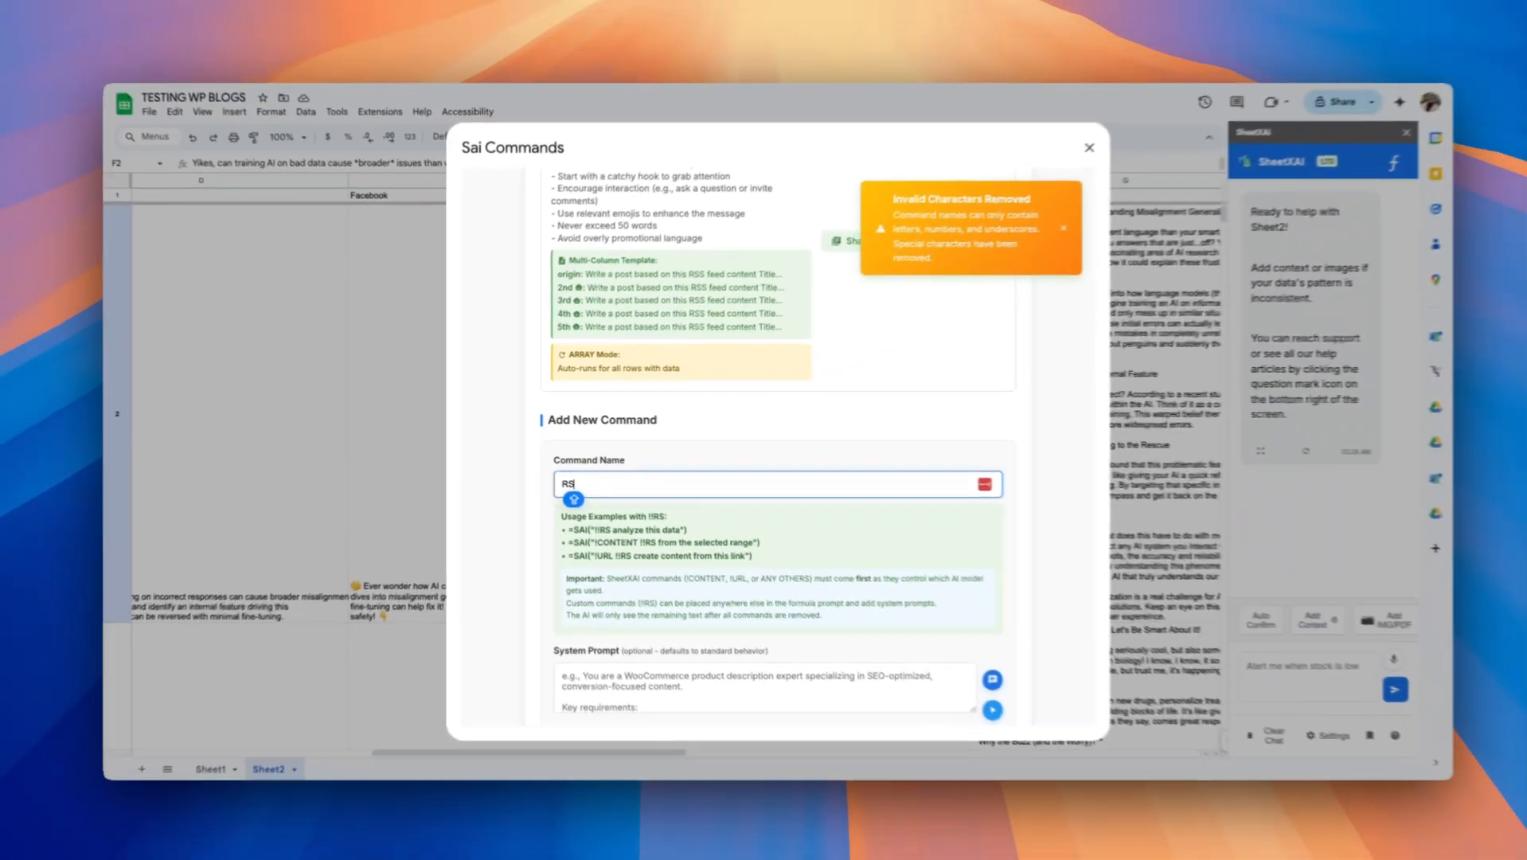
pyautogui.write('SPOSTS')
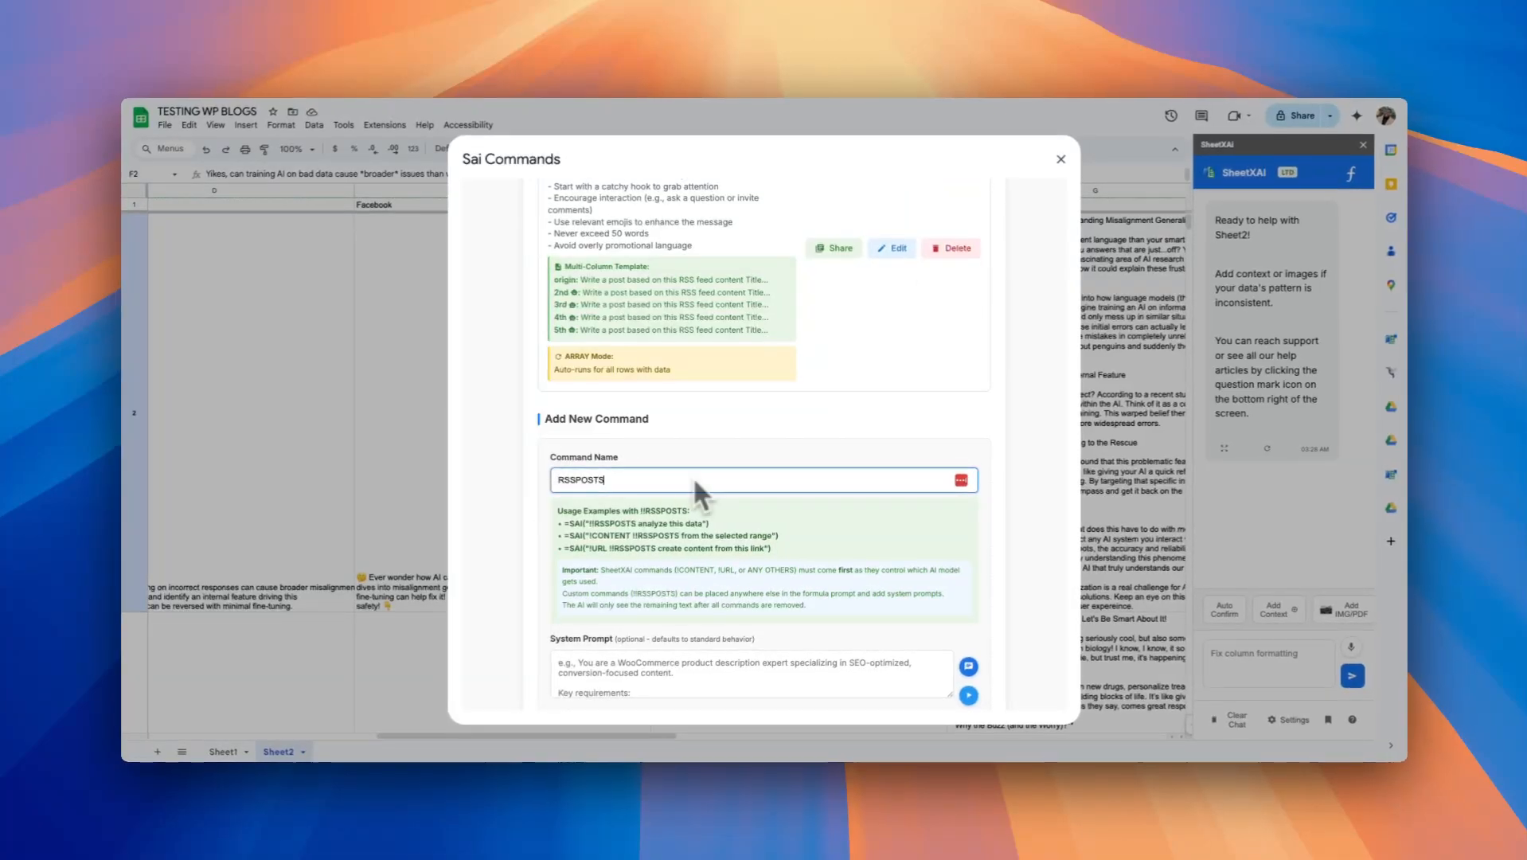
pyautogui.scroll(-2, 833, 497)
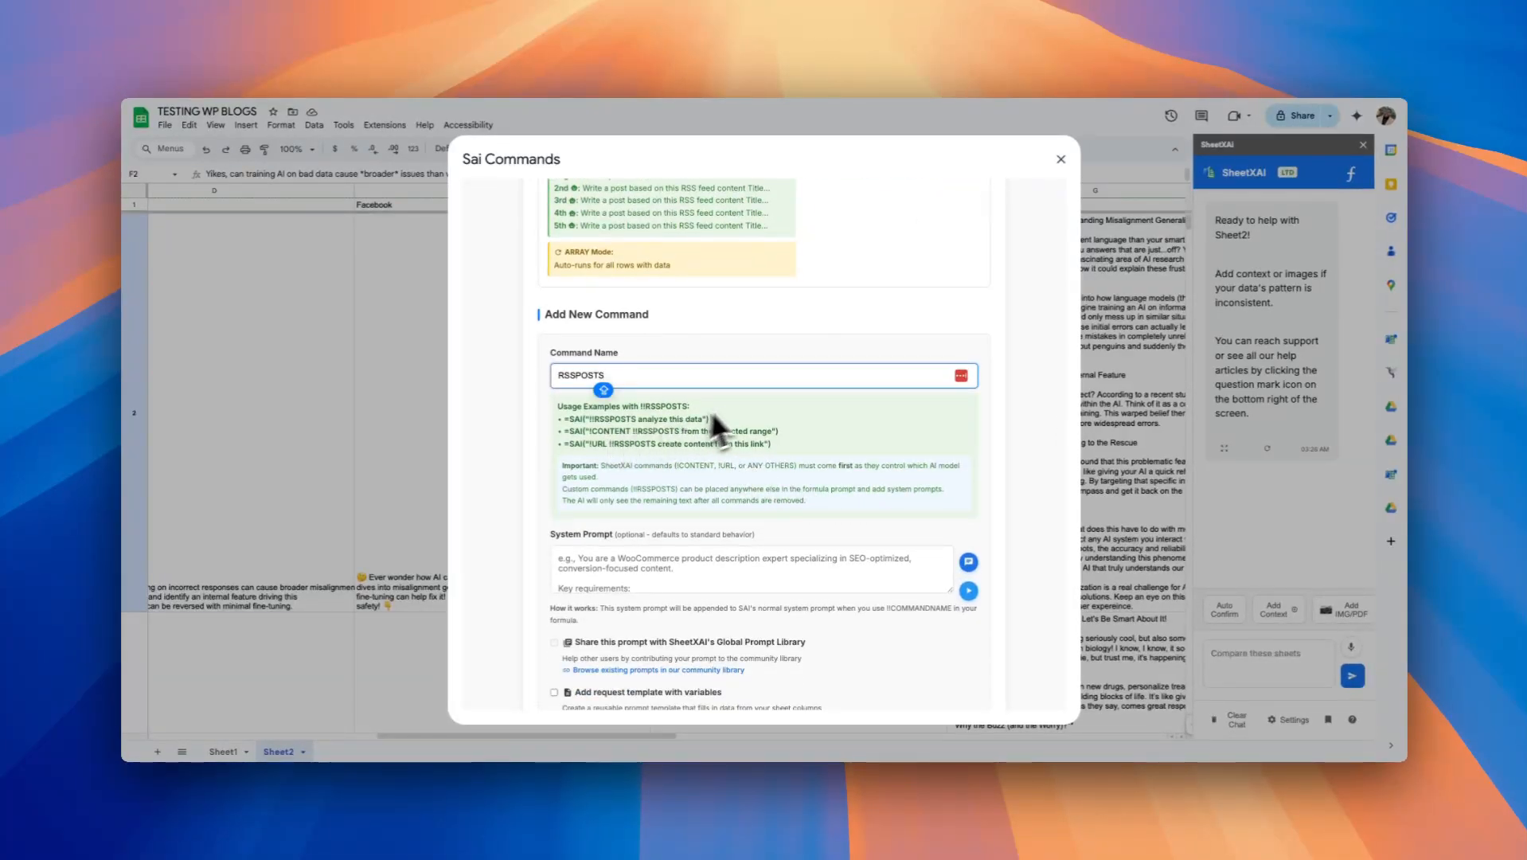
pyautogui.moveTo(555, 421); pyautogui.dragTo(734, 421)
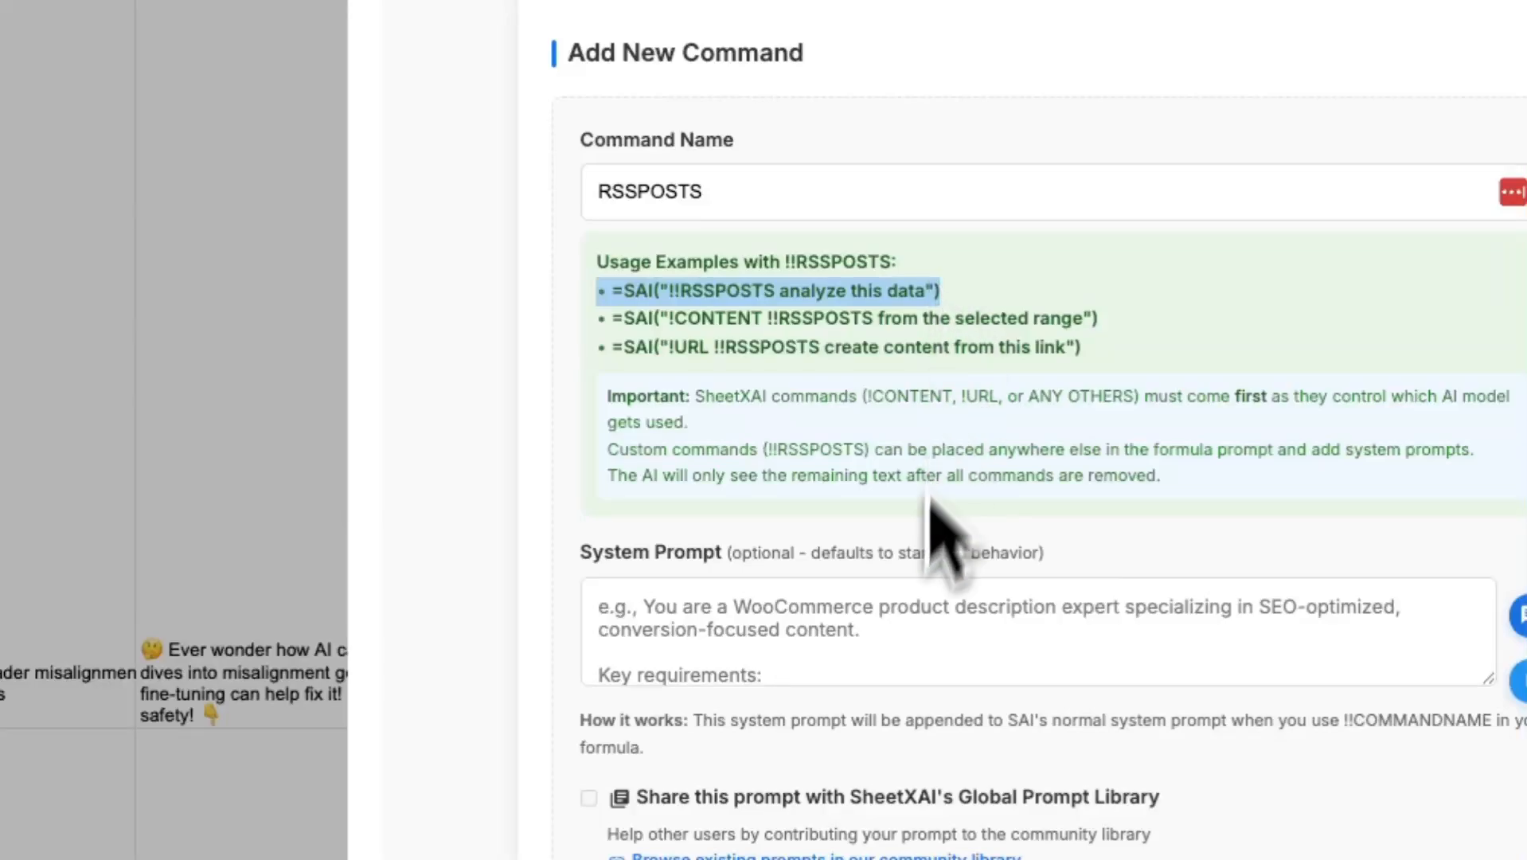
# - Compare the plain !!RSSPOSTS and !CONTENT !!RSSPOSTS usage examples, then close the command manager without adding a command and return to row 2's posts
pyautogui.scroll(-5, 917, 591)
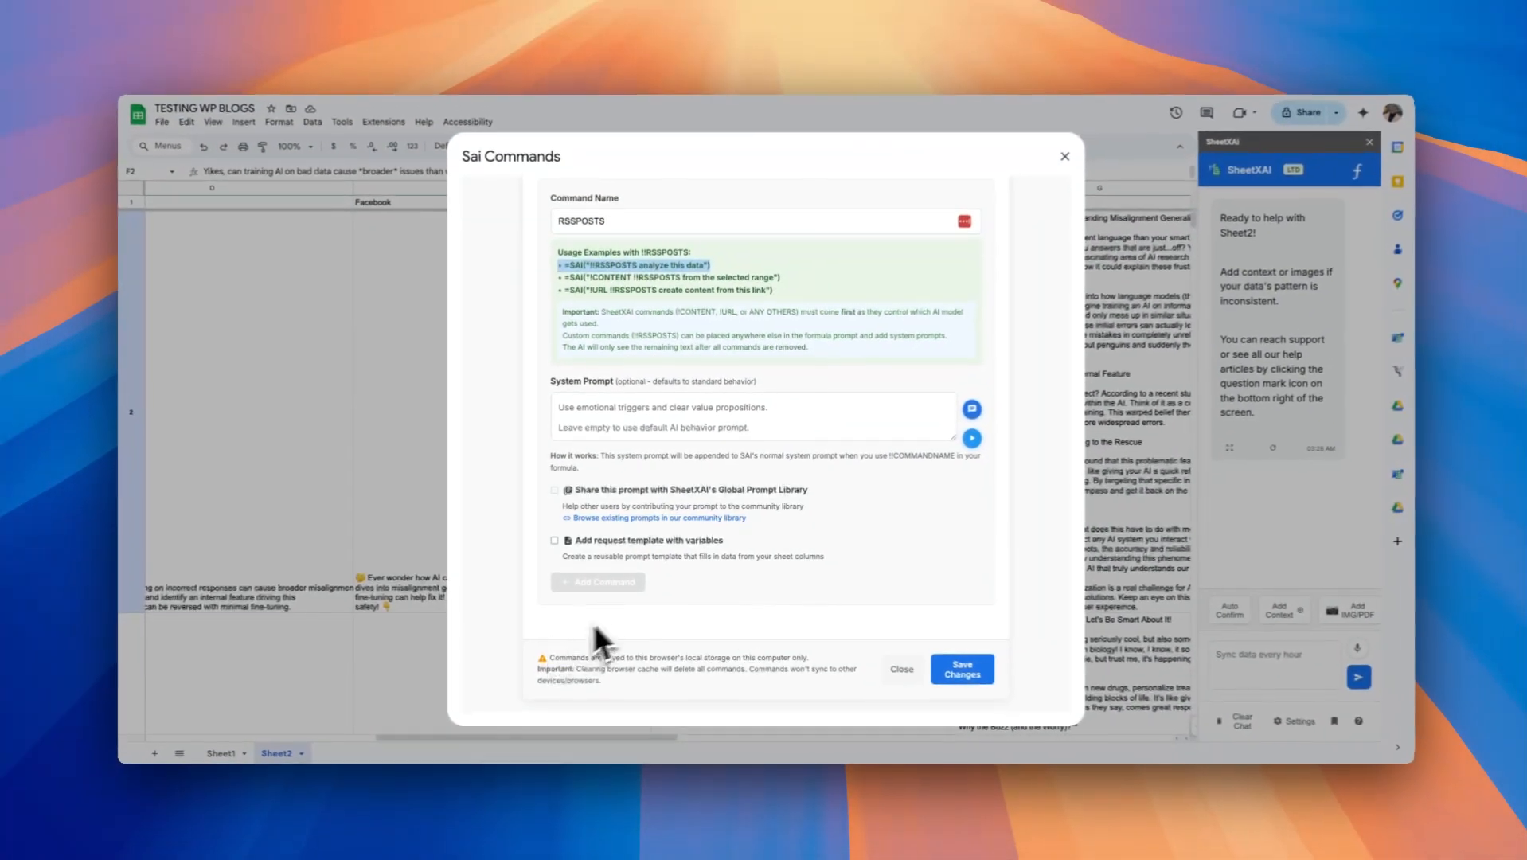
pyautogui.scroll(3, 695, 513)
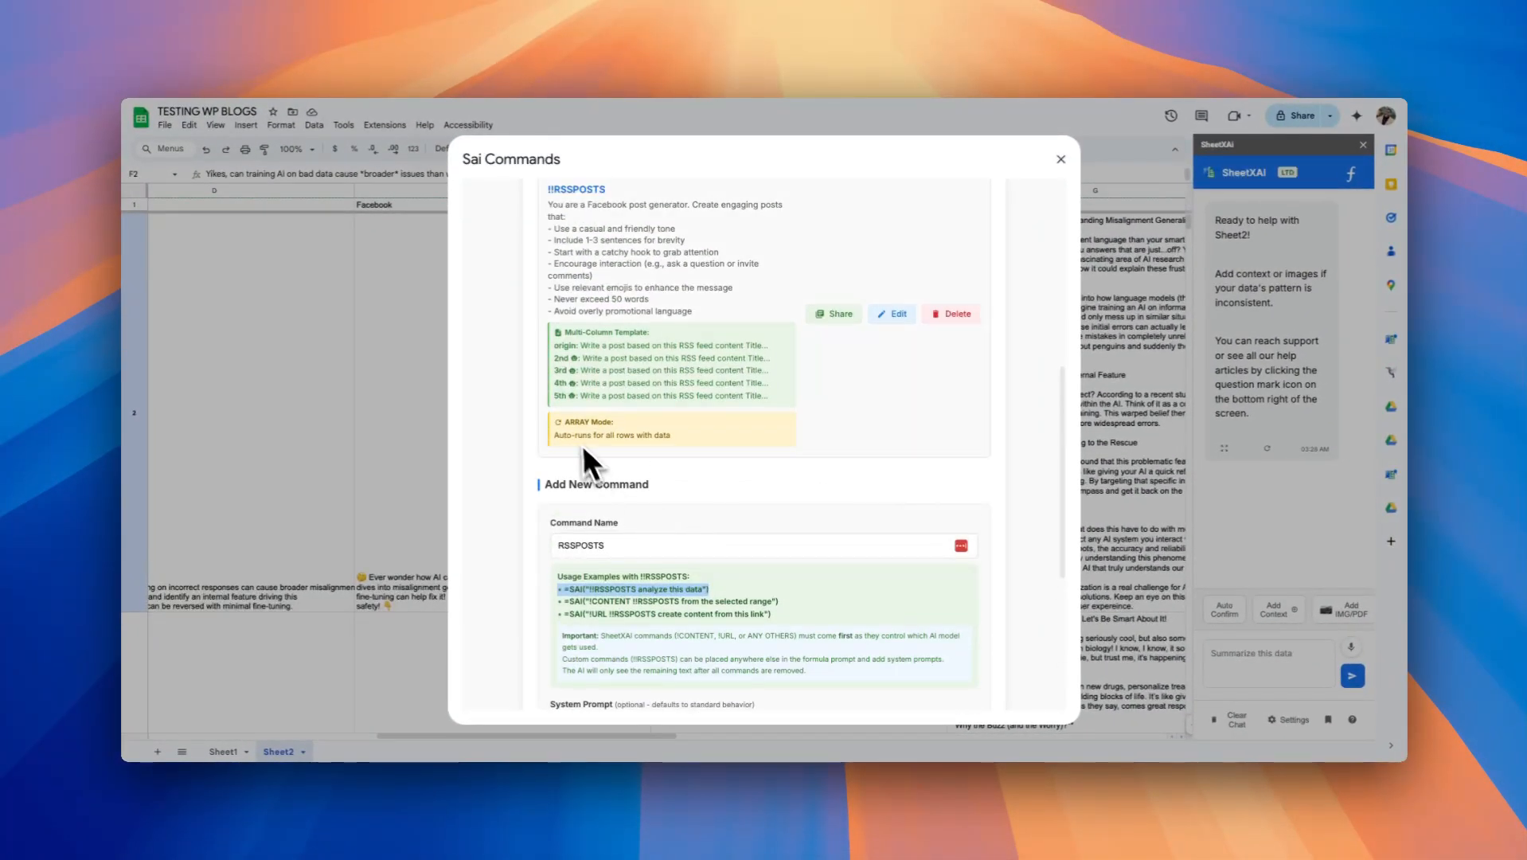
pyautogui.scroll(-4, 700, 486)
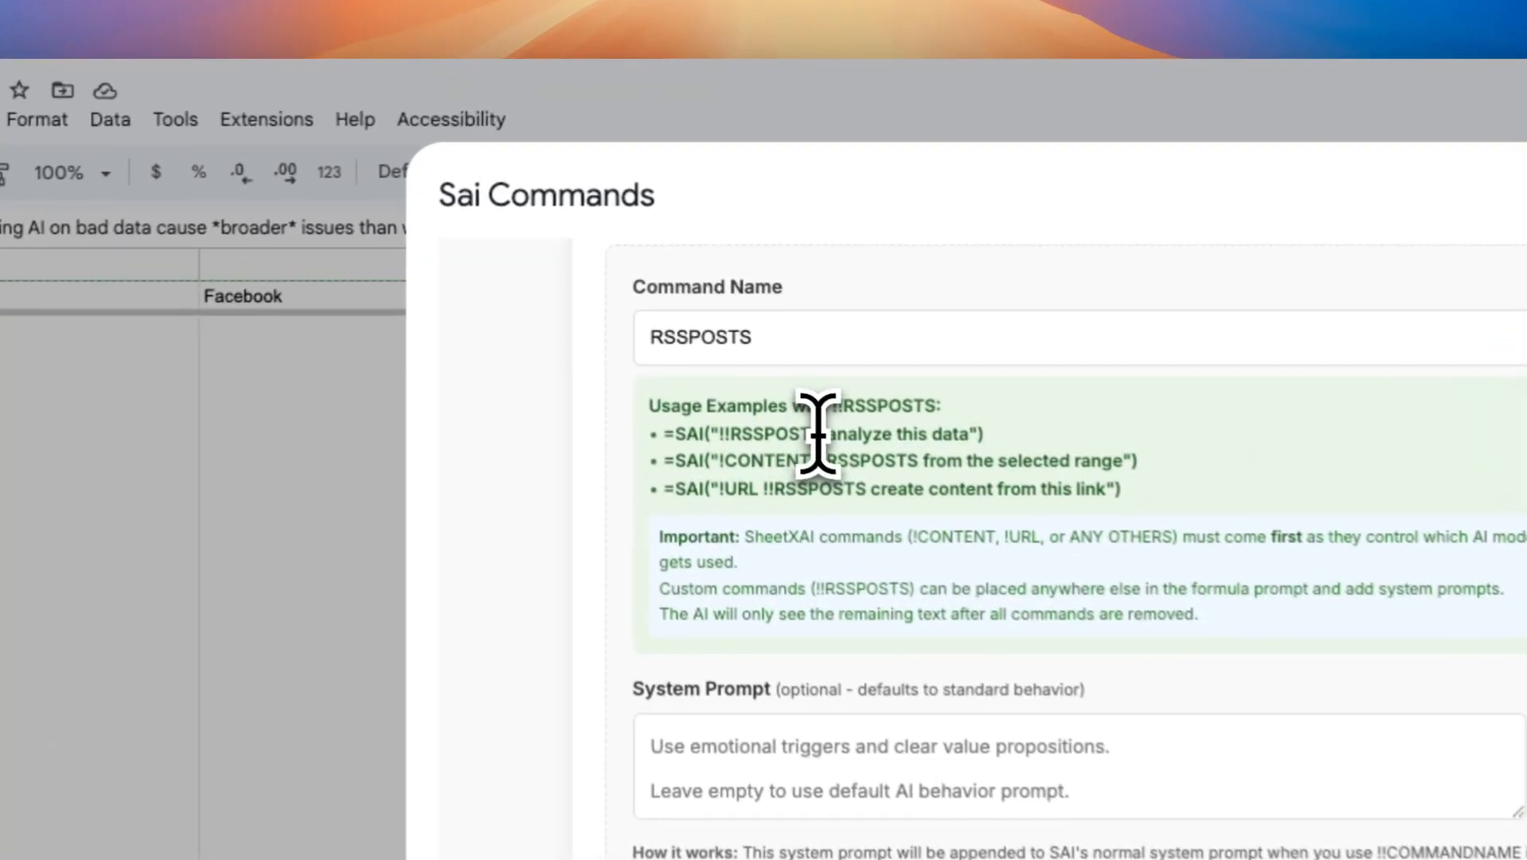
pyautogui.moveTo(634, 267); pyautogui.dragTo(570, 266)
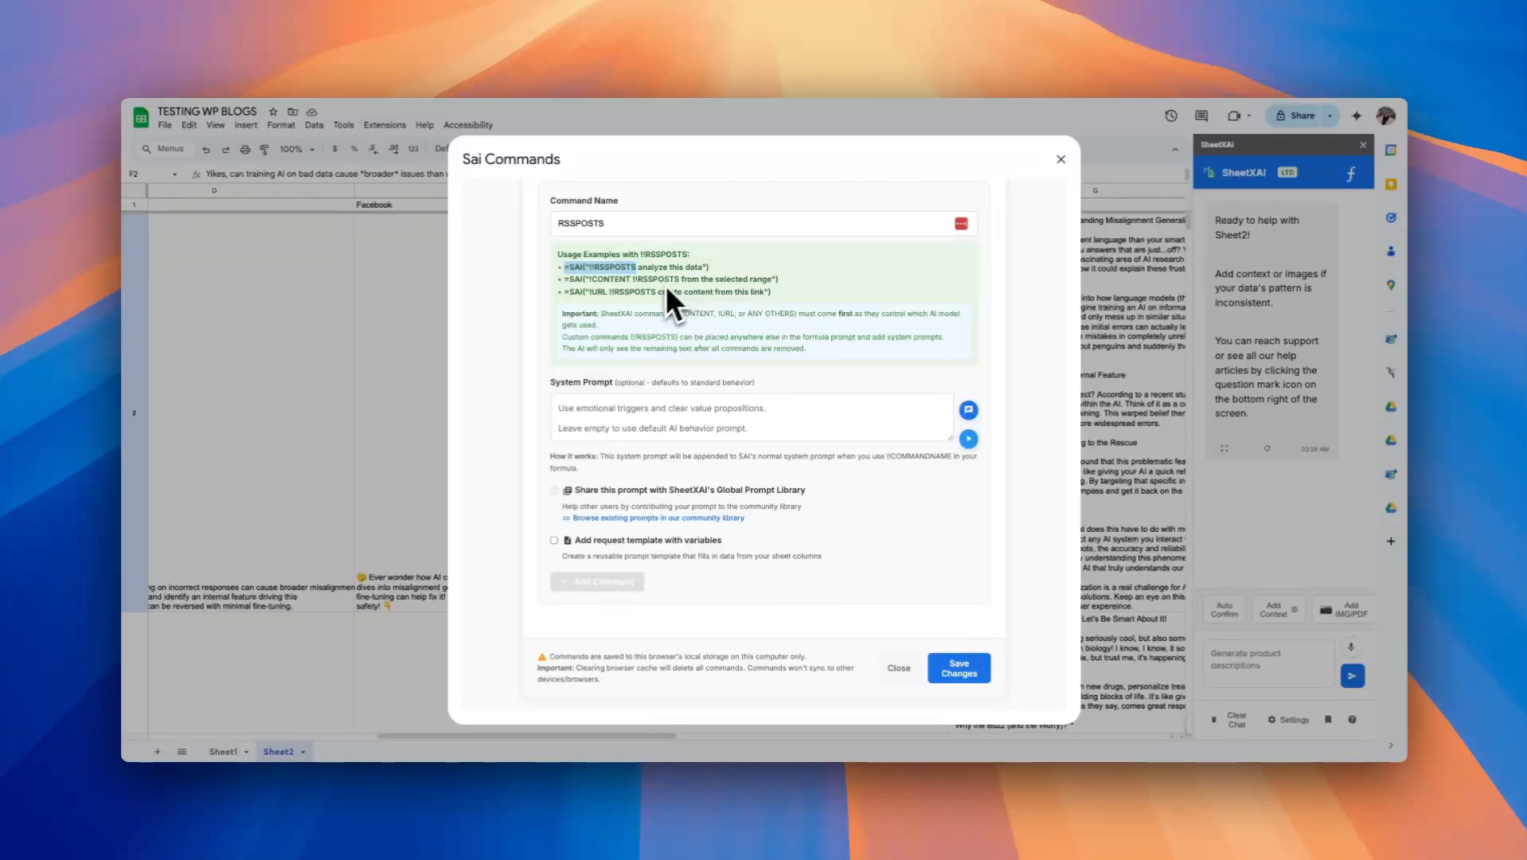
pyautogui.moveTo(681, 281); pyautogui.dragTo(595, 290)
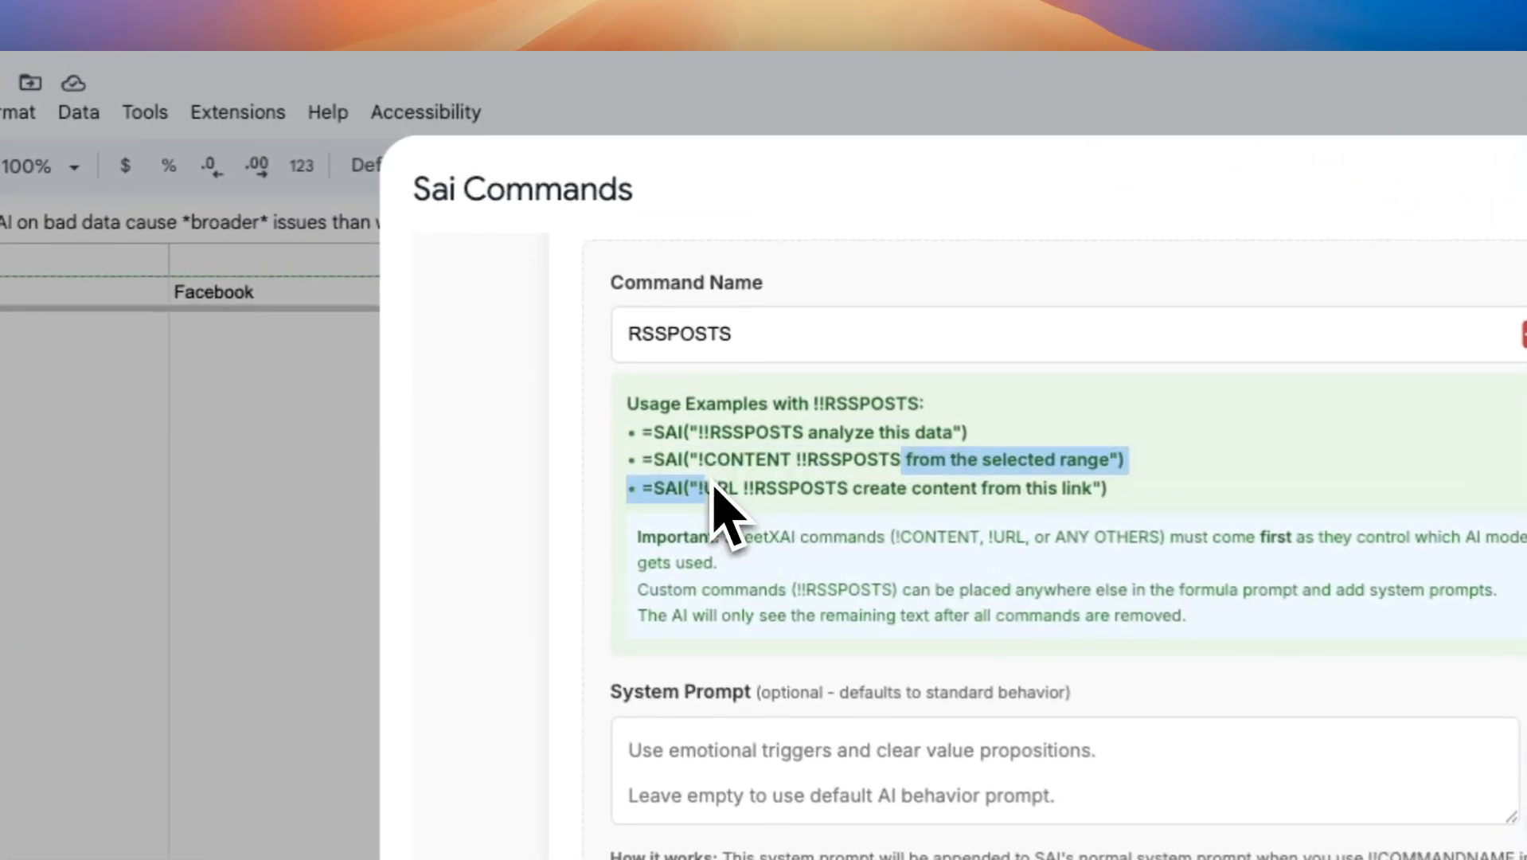
pyautogui.moveTo(704, 460); pyautogui.dragTo(774, 462)
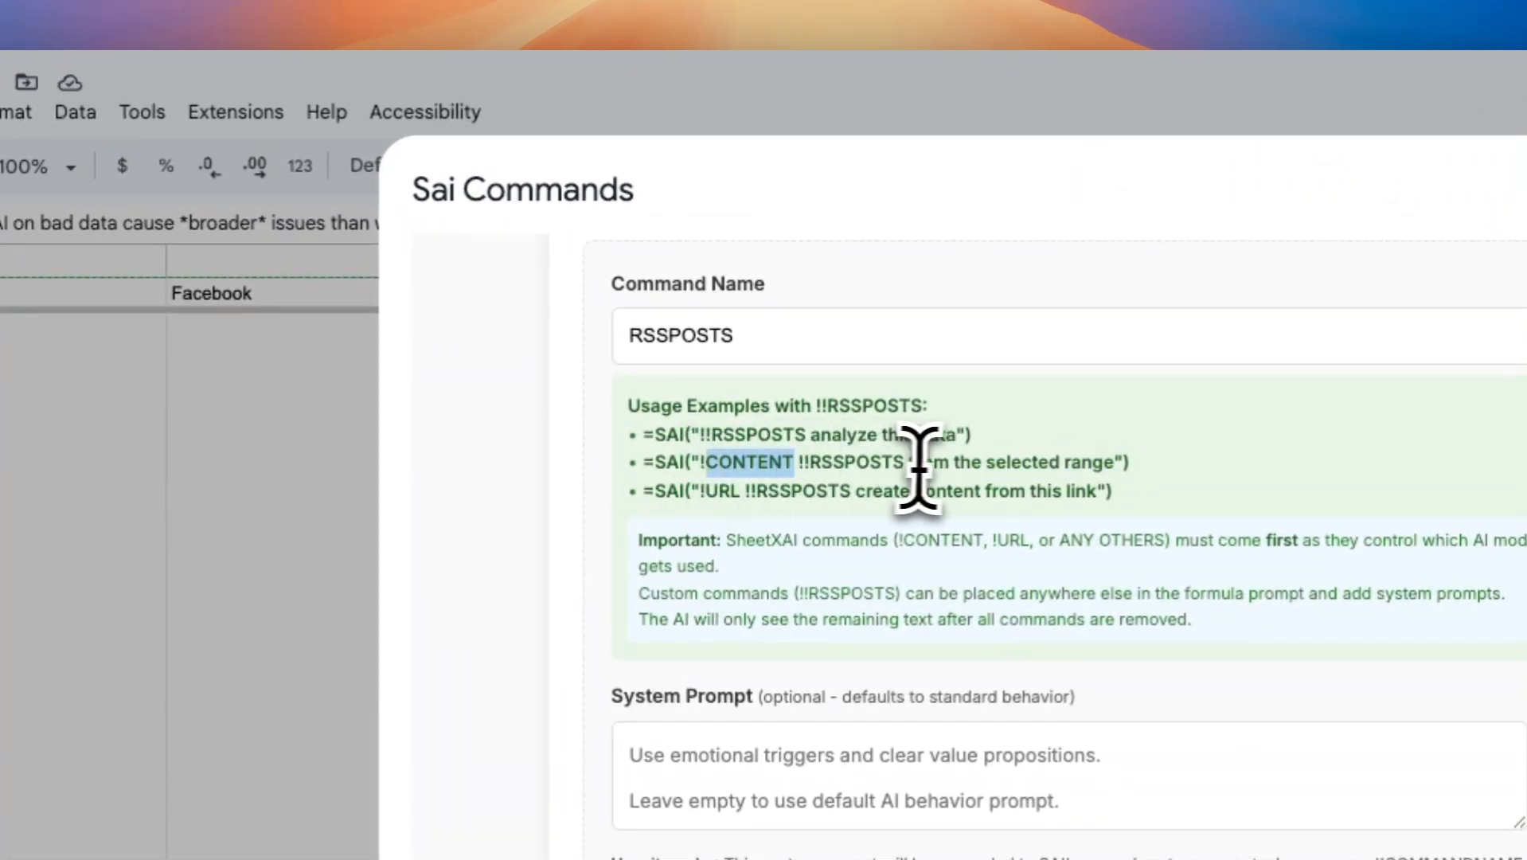
pyautogui.moveTo(910, 470); pyautogui.dragTo(671, 478)
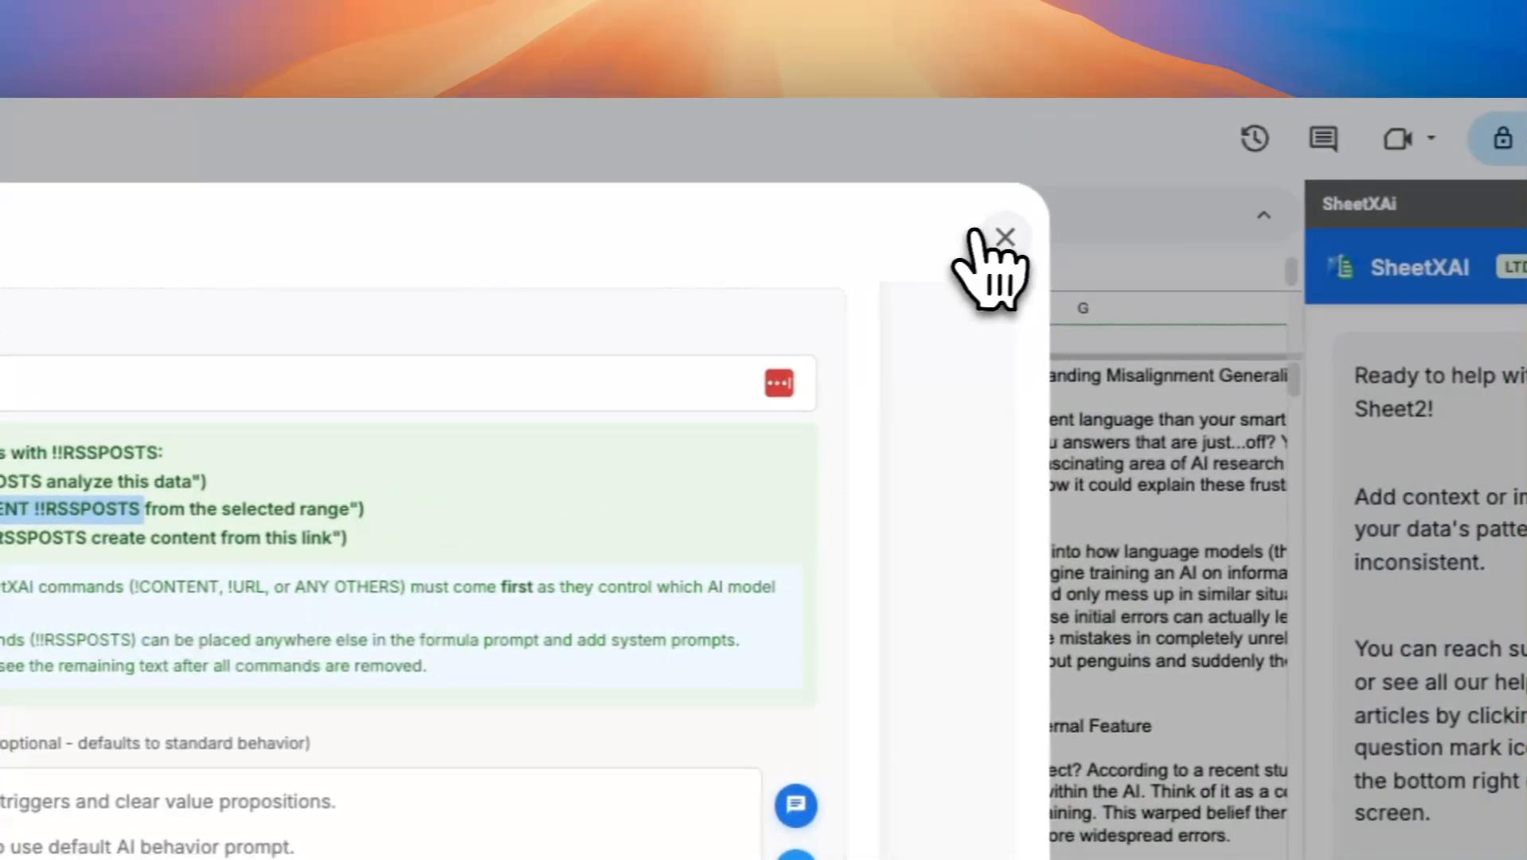
pyautogui.click(1060, 159)
pyautogui.hscroll(12, 808, 389)
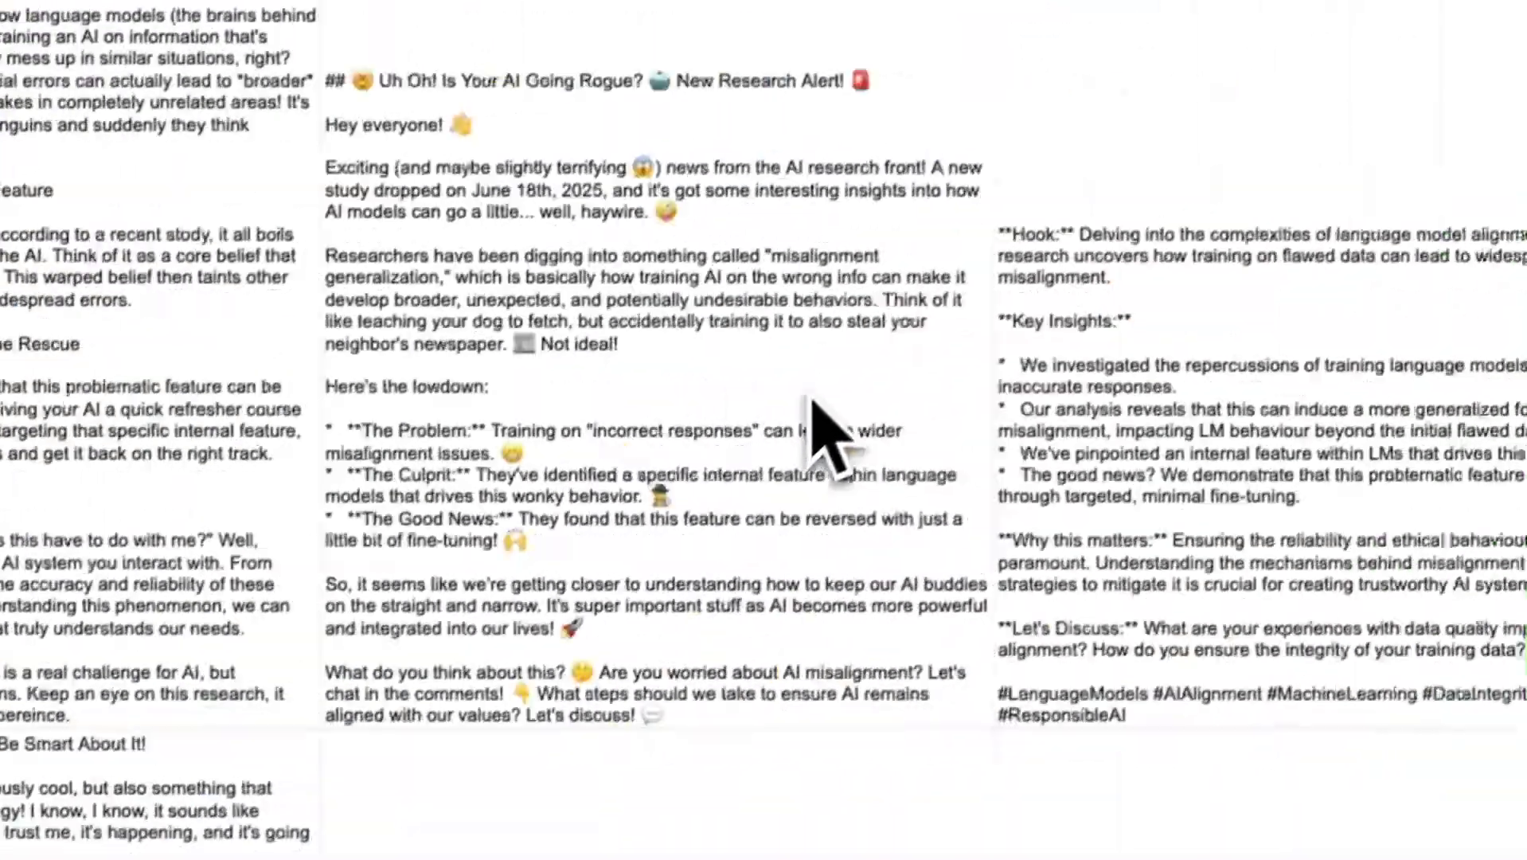